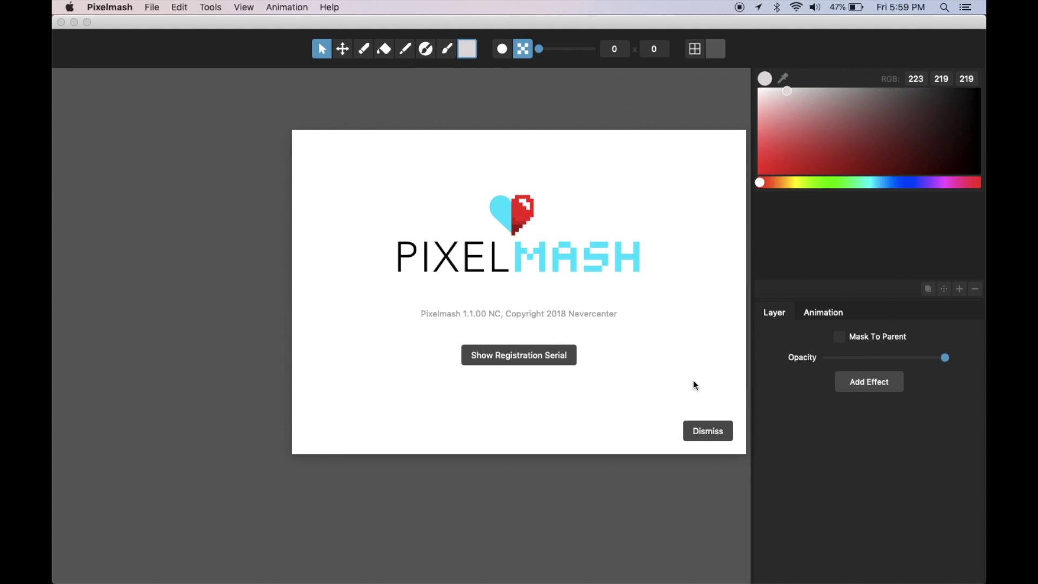
# Step: Dismiss the welcome screen and start a new project with a width and height of 128
pyautogui.click(710, 433)
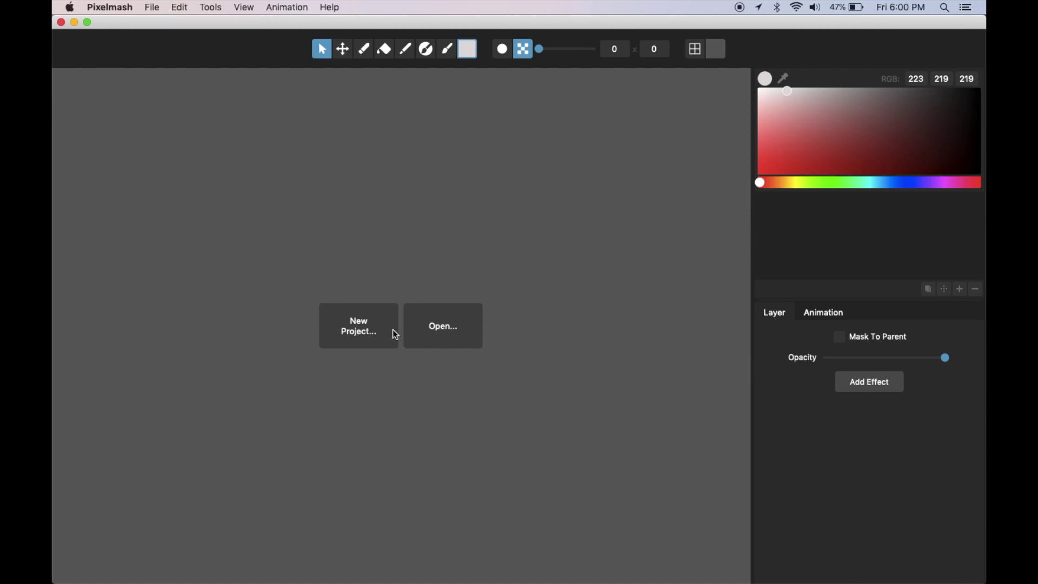
pyautogui.click(361, 335)
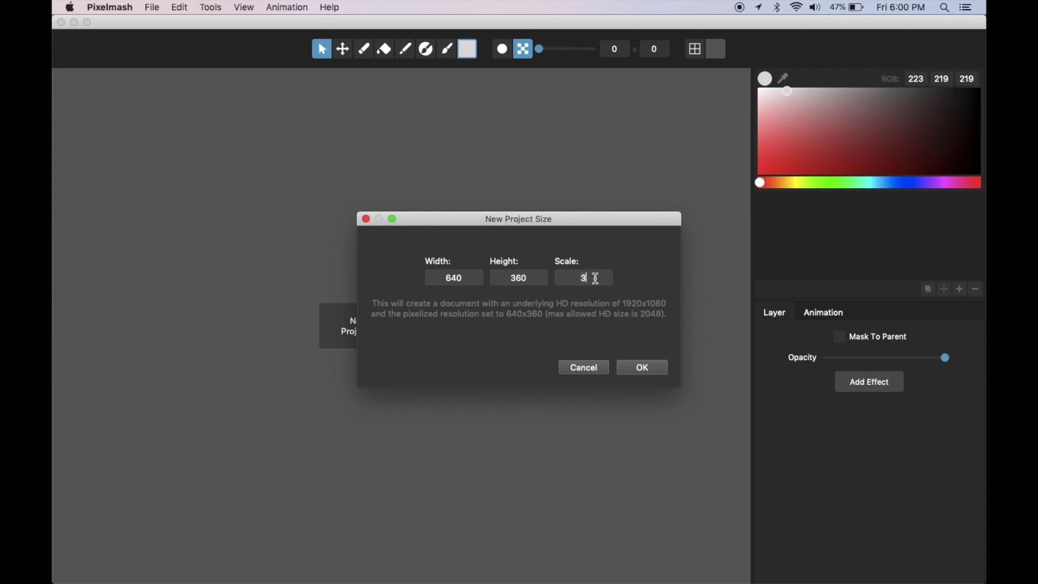
pyautogui.click(469, 273)
pyautogui.press('BackSpace')
pyautogui.press('BackSpace')
pyautogui.press('BackSpace')
pyautogui.write('128')
pyautogui.press('Tab')
pyautogui.write('128')
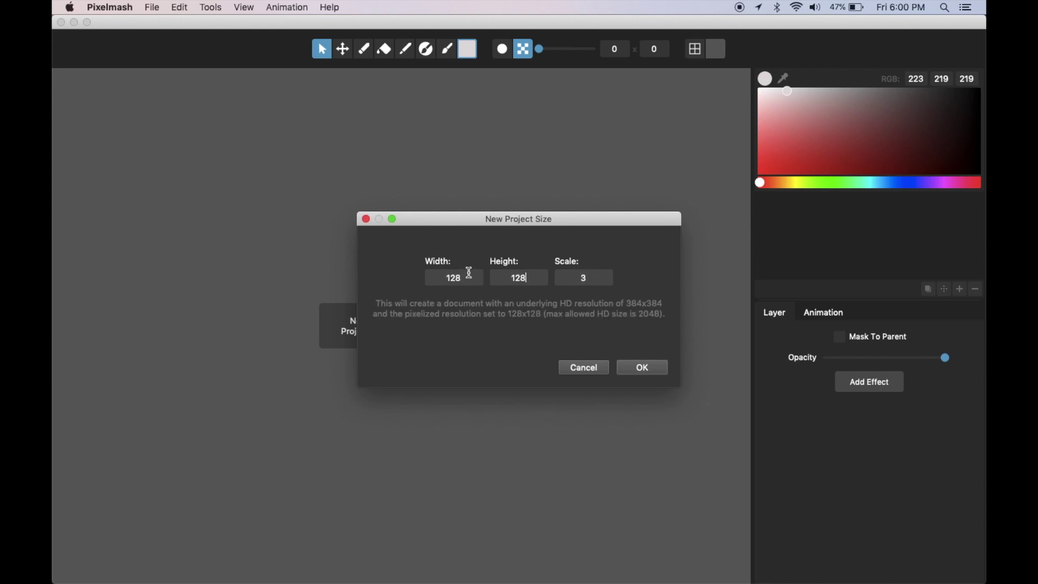
# Step: Set the new project's scale to 10 and create the project
pyautogui.click(601, 277)
pyautogui.press('BackSpace')
pyautogui.write('10')
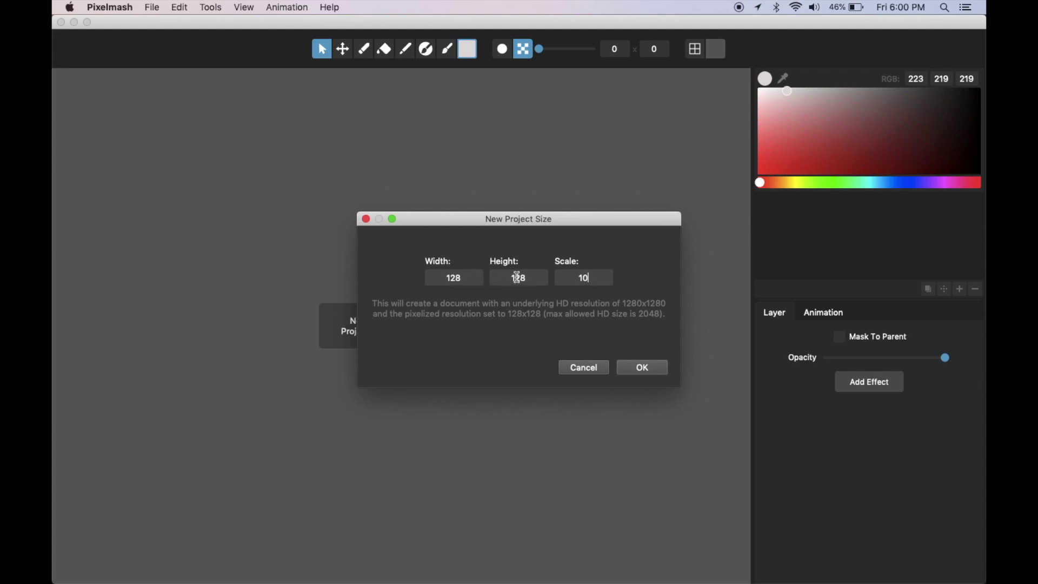
pyautogui.click(656, 370)
# Step: Change the background colour around the tree artwork to light grey, RGB 208, 208, 208
pyautogui.click(695, 54)
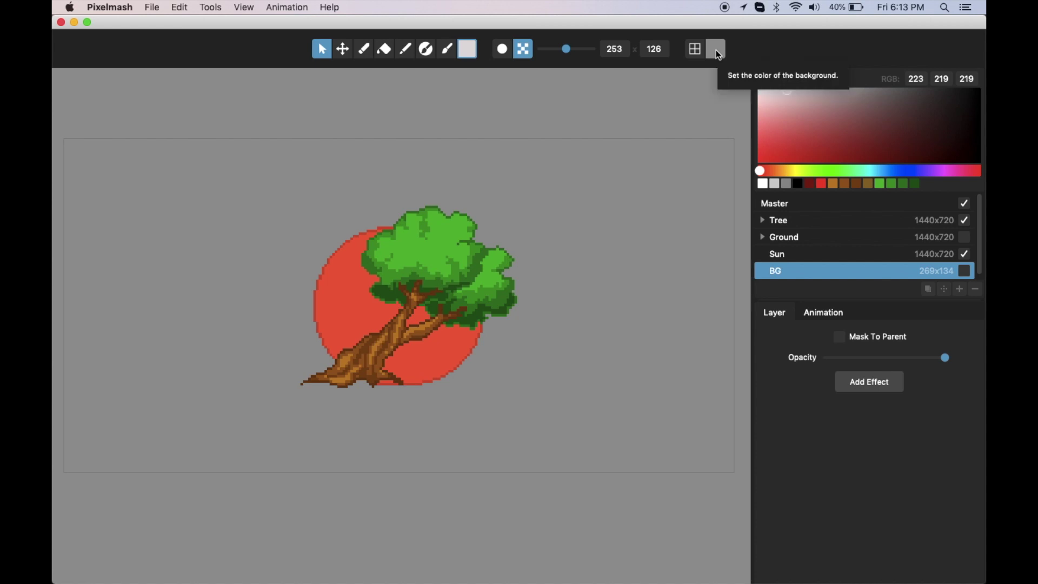
pyautogui.click(717, 52)
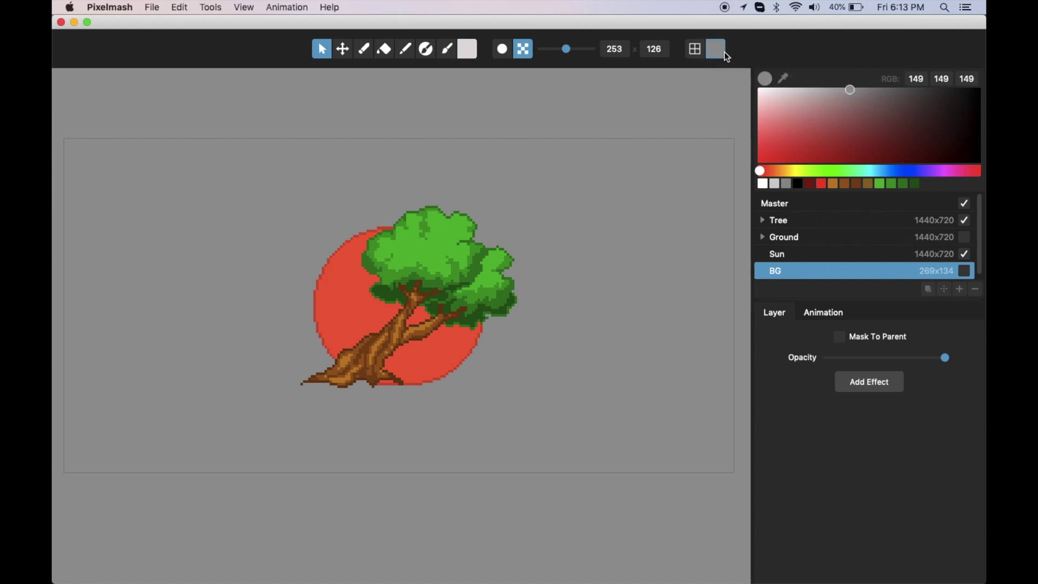
pyautogui.moveTo(851, 93); pyautogui.dragTo(801, 78)
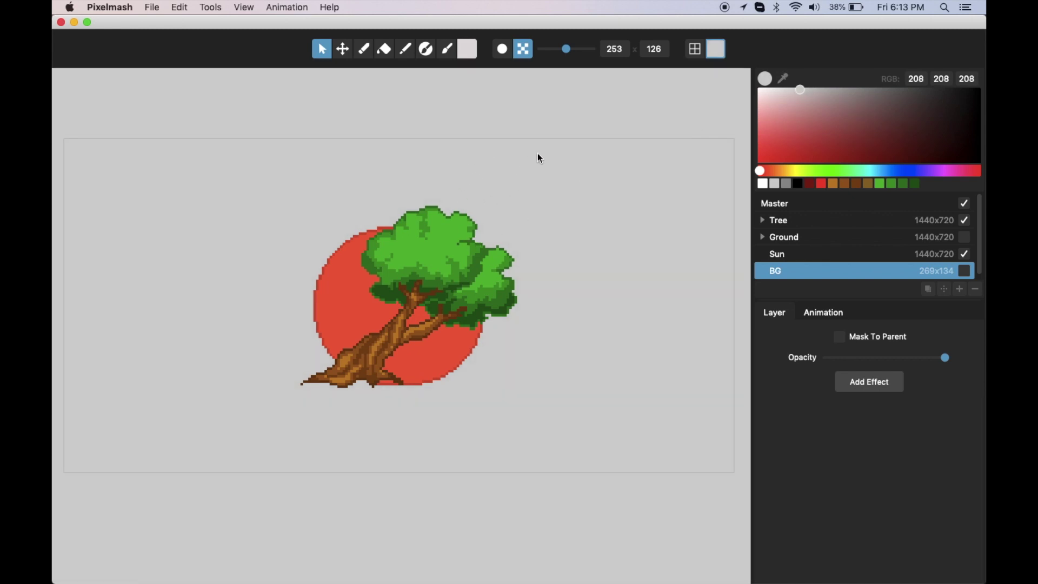
# Step: Toggle the BG layer's visibility on to preview it, and leave it hidden
pyautogui.click(965, 272)
pyautogui.click(965, 272)
pyautogui.click(966, 272)
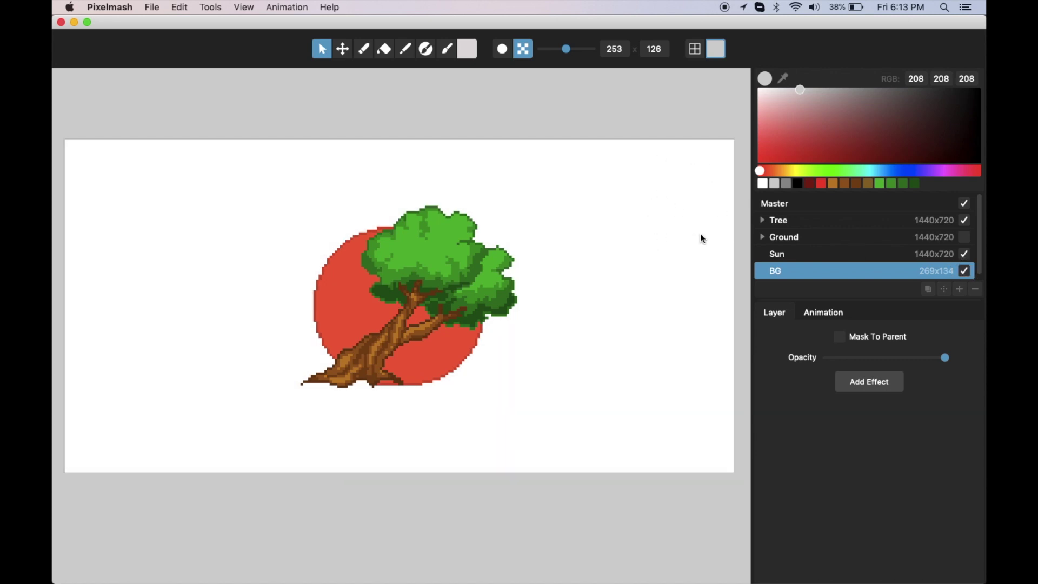
pyautogui.click(965, 270)
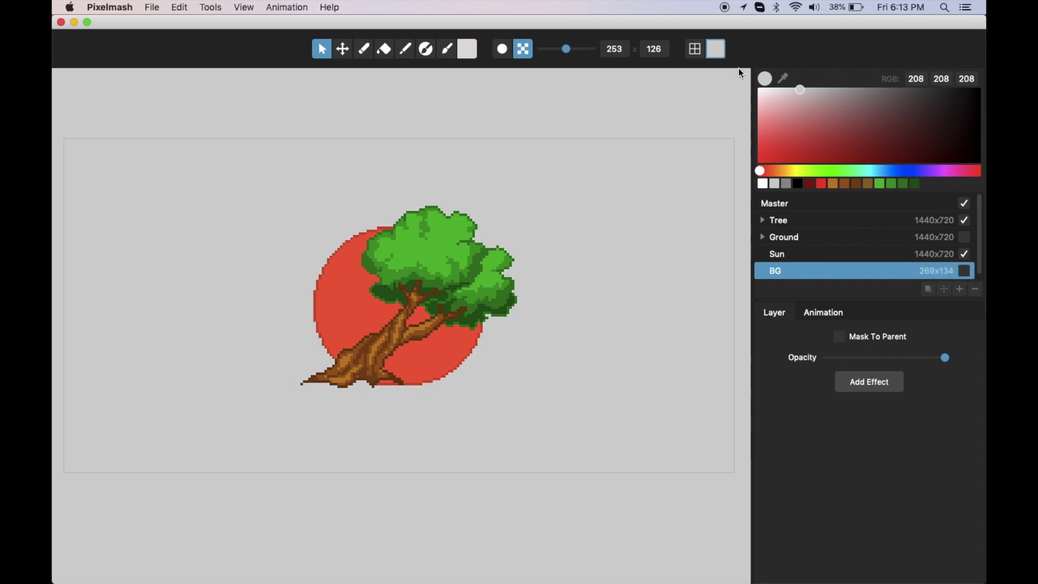
# Step: Show the pixel grid over the tree artwork and examine it up close
pyautogui.click(696, 50)
pyautogui.click(698, 52)
pyautogui.click(699, 50)
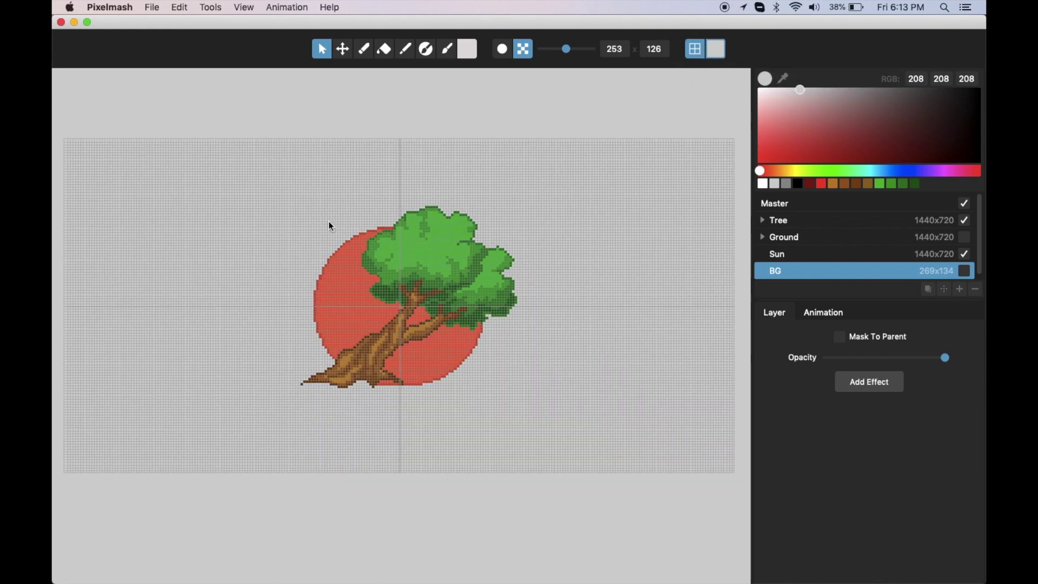
pyautogui.scroll(5, 328, 222)
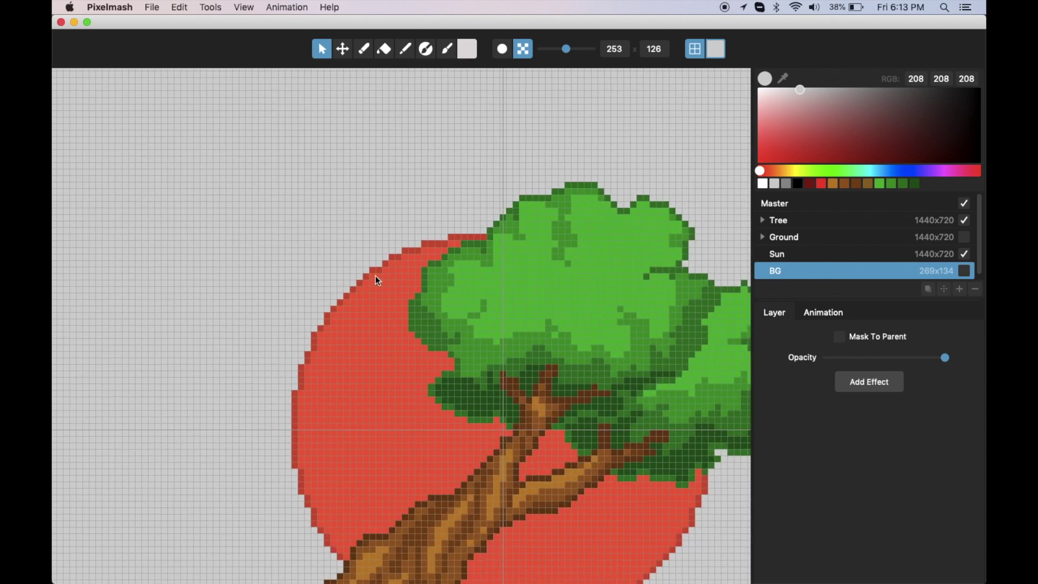
pyautogui.scroll(2, 375, 275)
pyautogui.scroll(-8, 375, 275)
pyautogui.scroll(2, 375, 275)
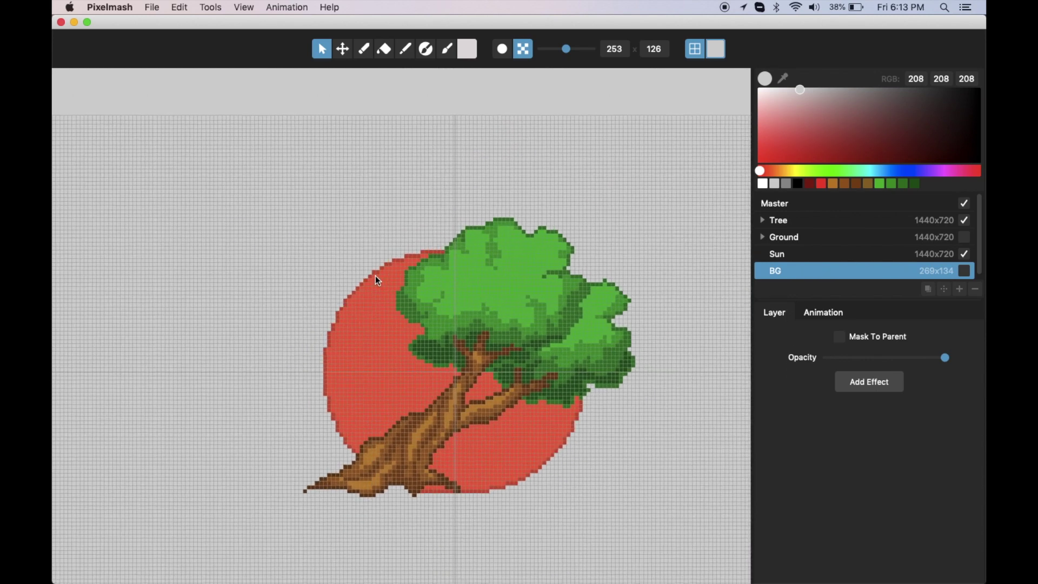
# Step: Set the background colour to white, RGB 255, 255, 255, and turn off the pixel grid
pyautogui.moveTo(792, 91); pyautogui.dragTo(850, 68)
pyautogui.moveTo(753, 67); pyautogui.dragTo(726, 69)
pyautogui.click(697, 52)
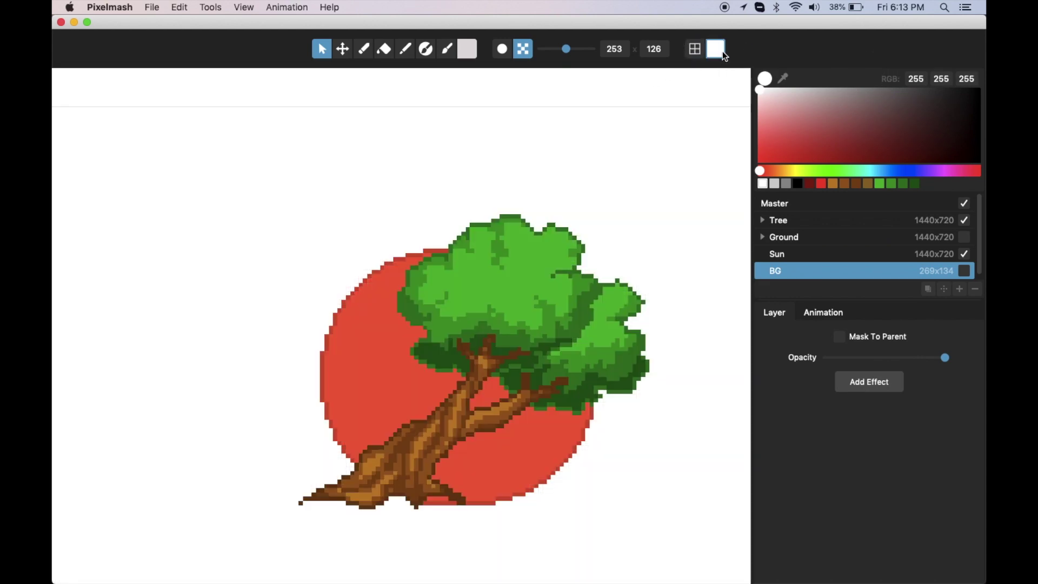
# Step: Reduce the artwork's pixel resolution to 185 x 92 and further to a width of 100
pyautogui.scroll(-3, 594, 108)
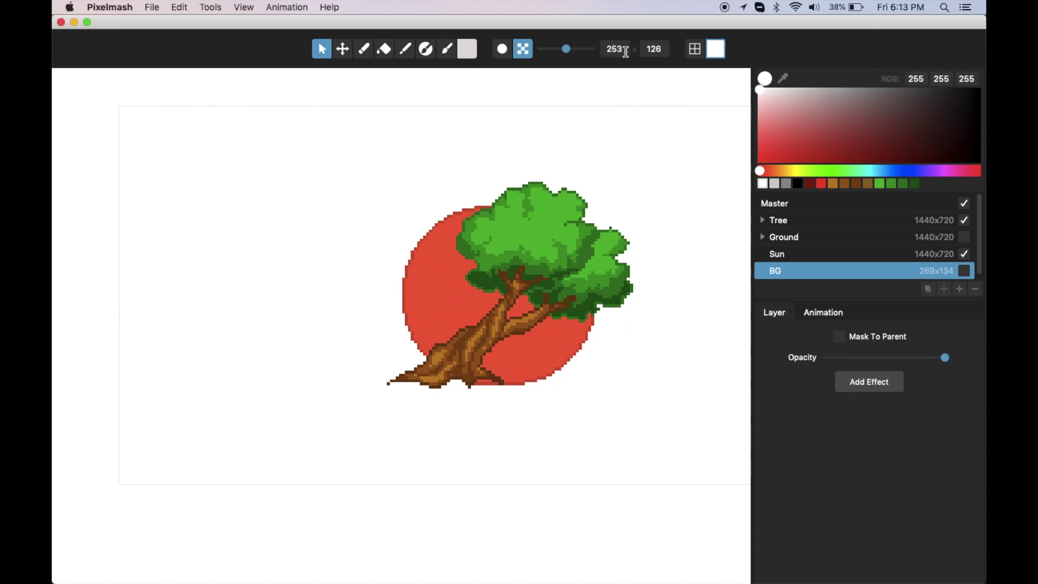
pyautogui.scroll(2, 508, 269)
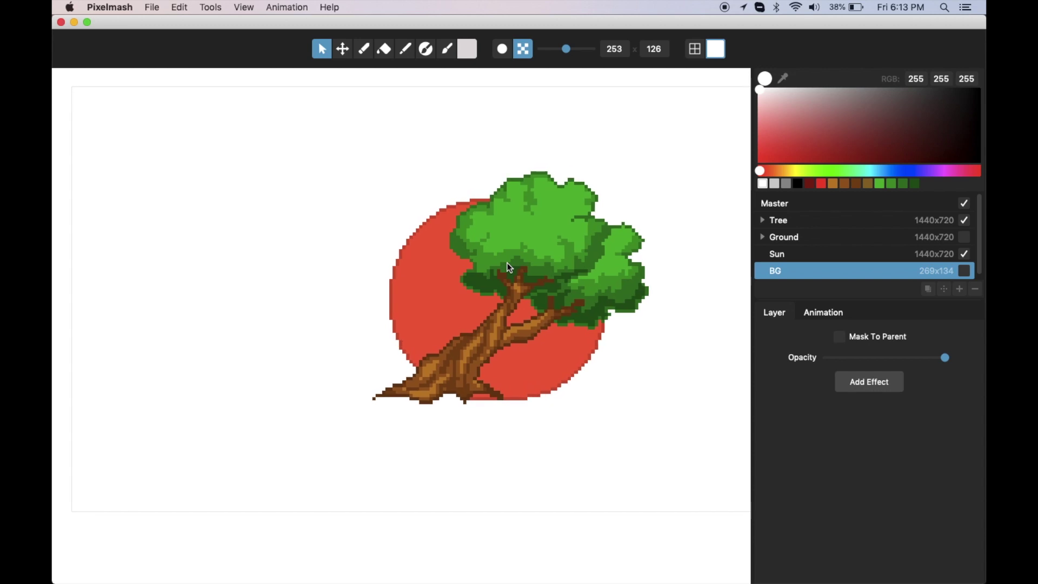
pyautogui.scroll(3, 459, 286)
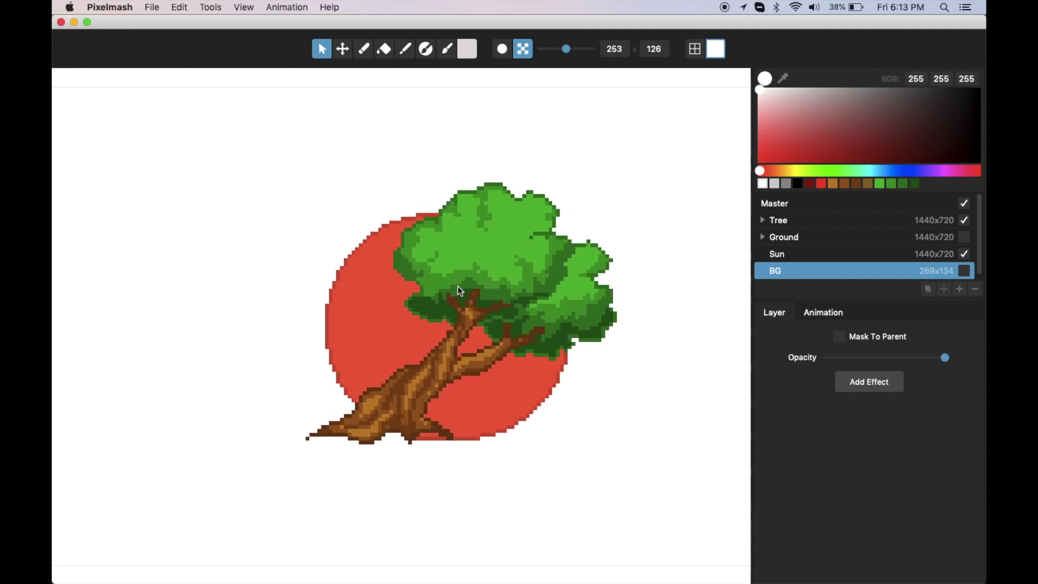
pyautogui.scroll(-4, 532, 232)
pyautogui.scroll(2, 532, 231)
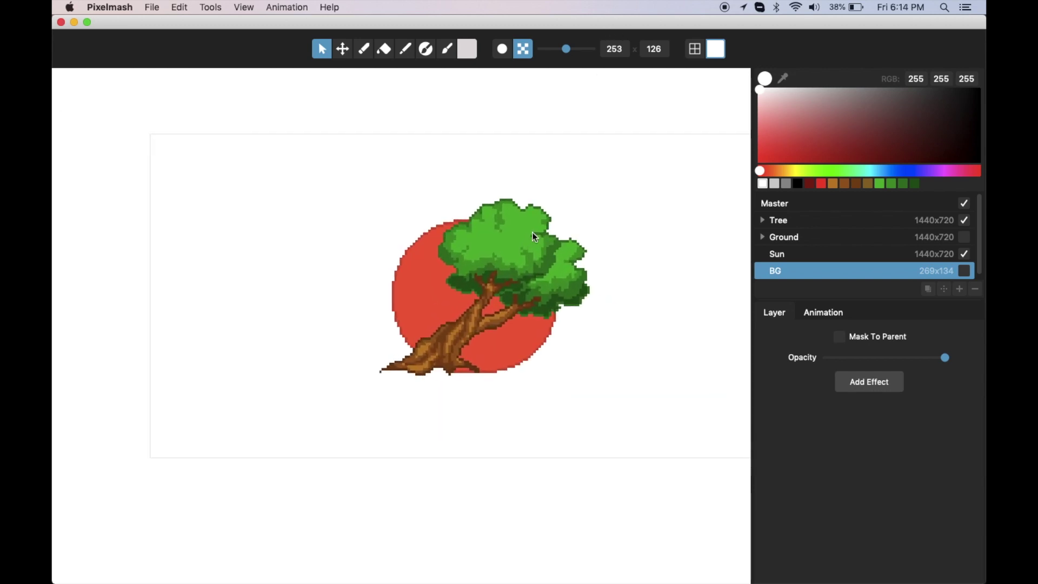
pyautogui.scroll(1, 532, 233)
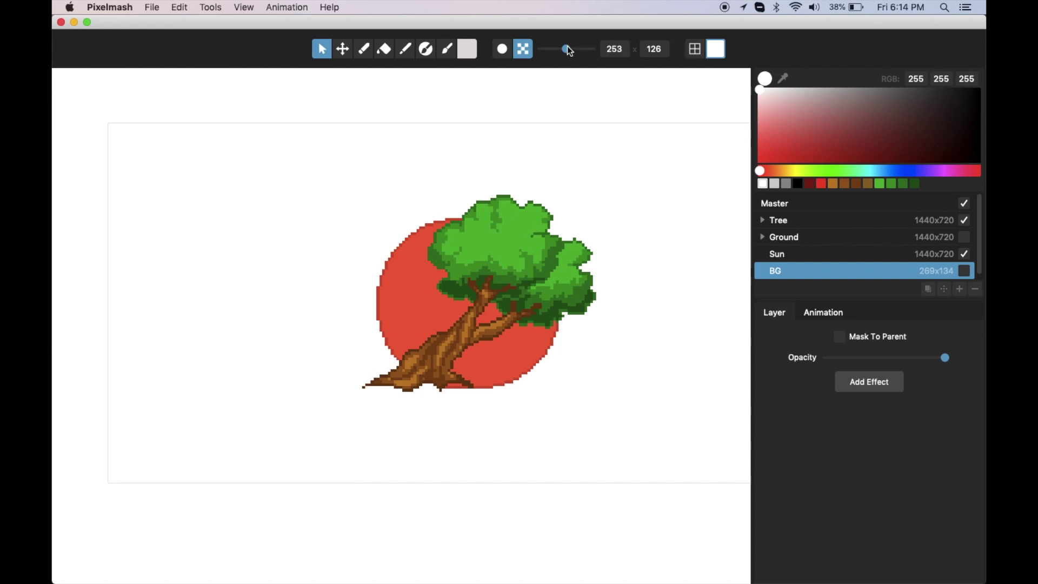
pyautogui.moveTo(567, 49); pyautogui.dragTo(563, 53)
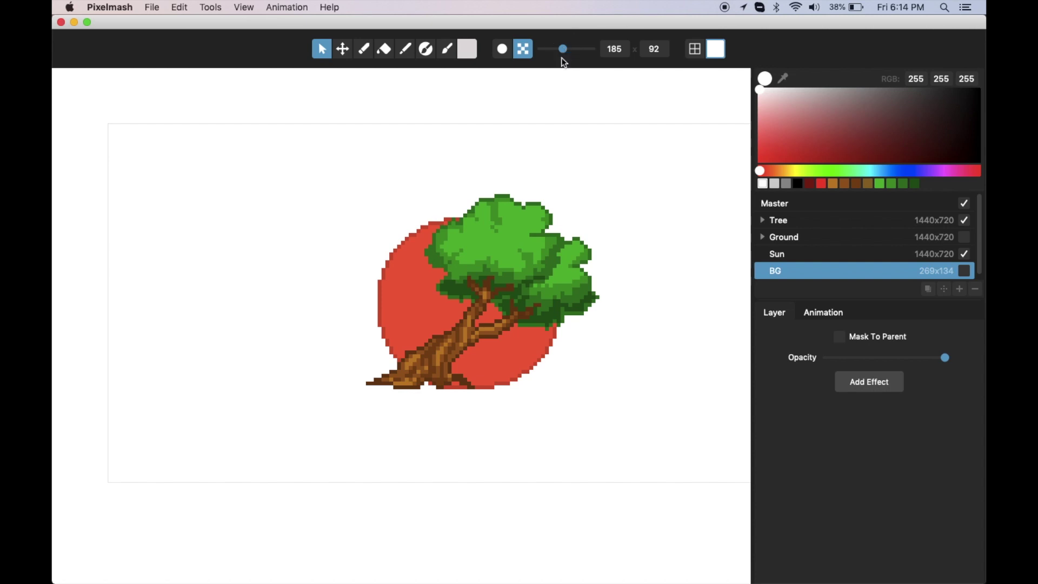
pyautogui.moveTo(565, 50)
pyautogui.mouseDown()
pyautogui.moveTo(551, 49)
pyautogui.moveTo(562, 50)
pyautogui.mouseUp()
pyautogui.click(617, 49)
pyautogui.write('100')
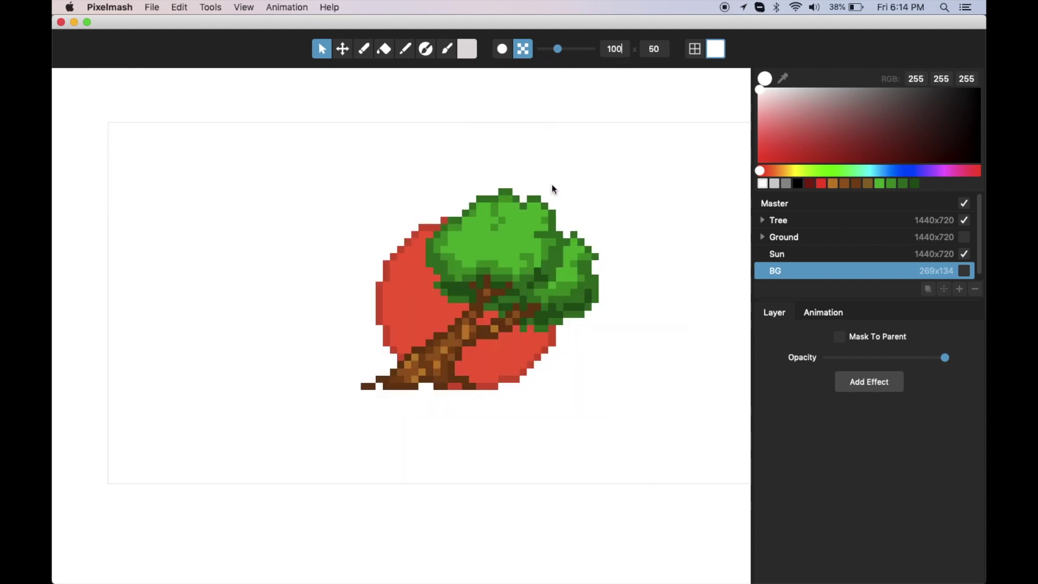
# Step: Raise the pixel resolution to 1440 x 720 and inspect the detail of the tree
pyautogui.moveTo(561, 53); pyautogui.dragTo(610, 56)
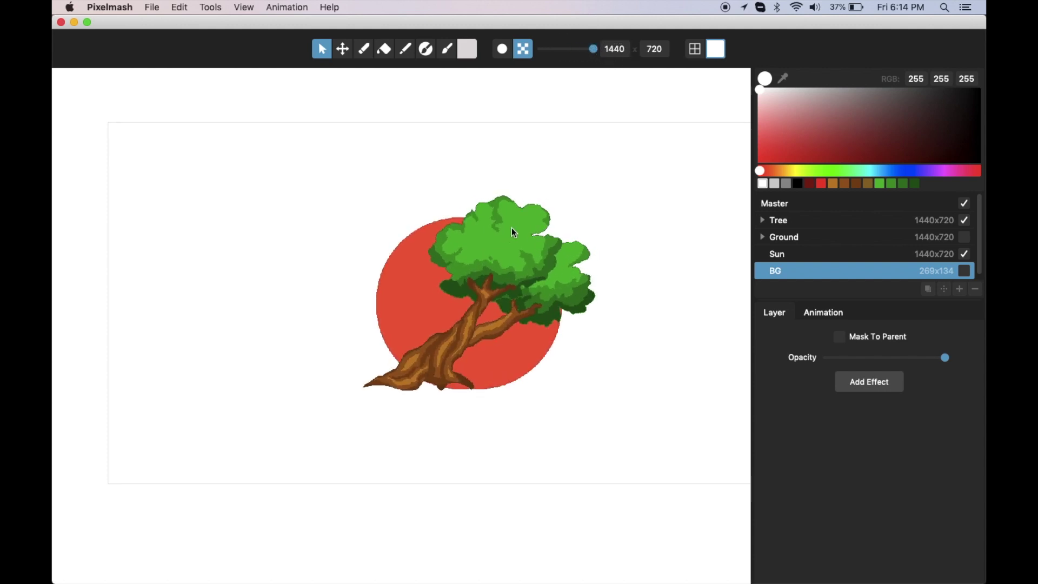
pyautogui.scroll(5, 511, 218)
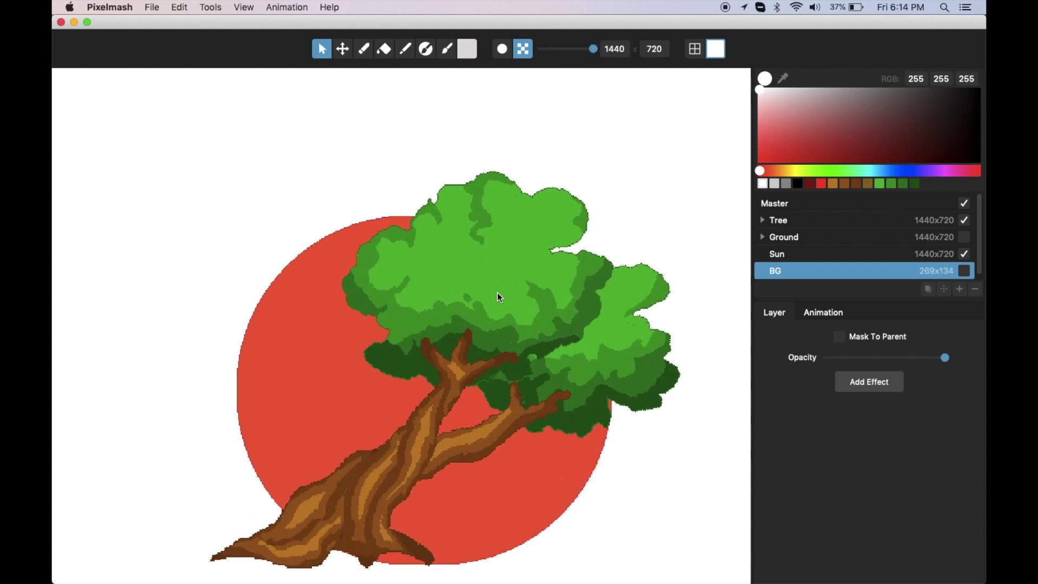
pyautogui.scroll(-5, 529, 242)
pyautogui.scroll(3, 530, 242)
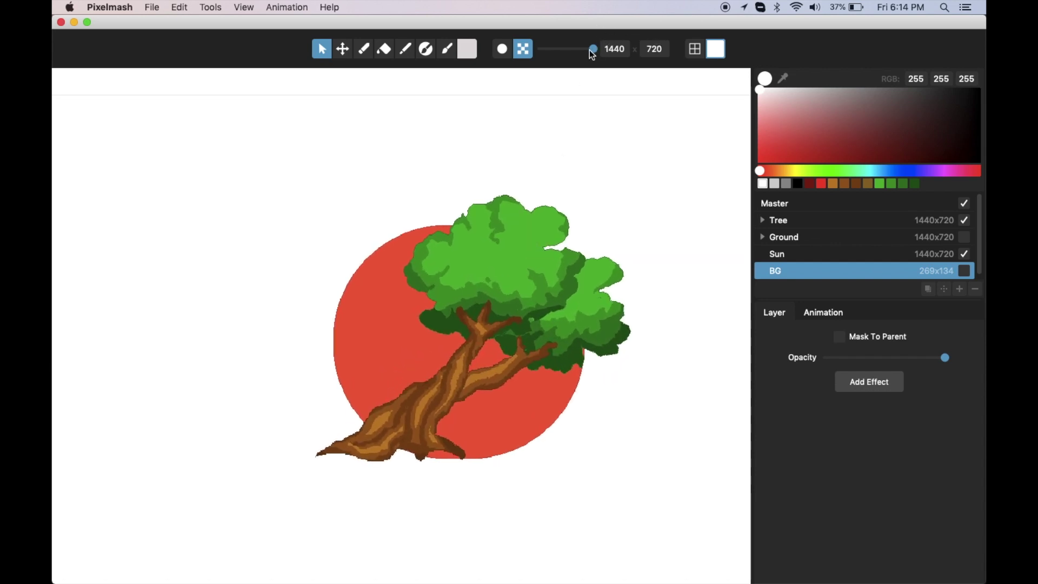
# Step: Lower the pixel resolution to 100 x 50, and set it back up to 253 x 126
pyautogui.moveTo(595, 53); pyautogui.dragTo(563, 53)
pyautogui.scroll(-10, 564, 54)
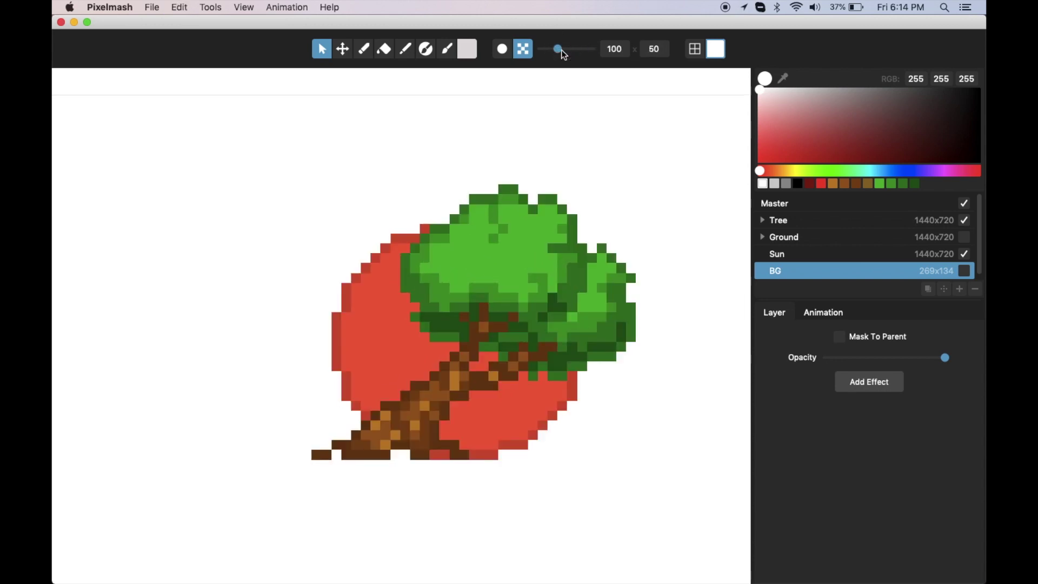
pyautogui.scroll(10, 562, 51)
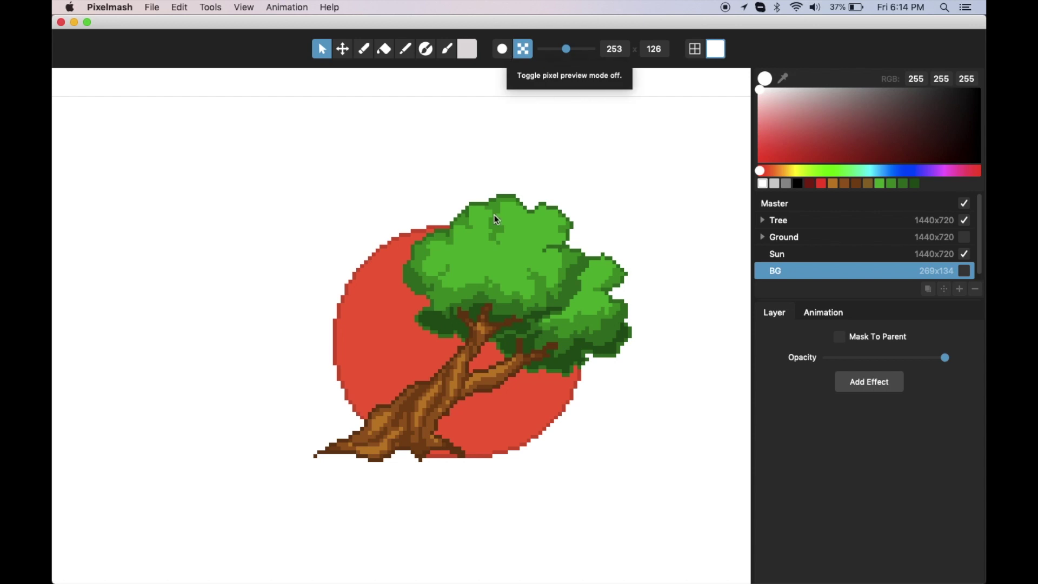
# Step: View the tree artwork without pixel preview and return to the pixelated view
pyautogui.click(503, 54)
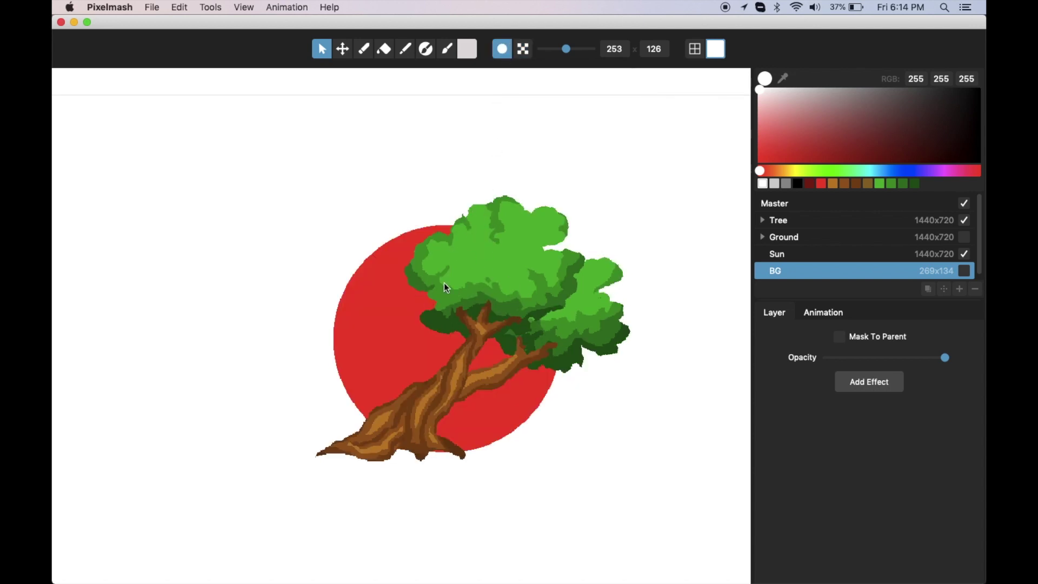
pyautogui.click(523, 50)
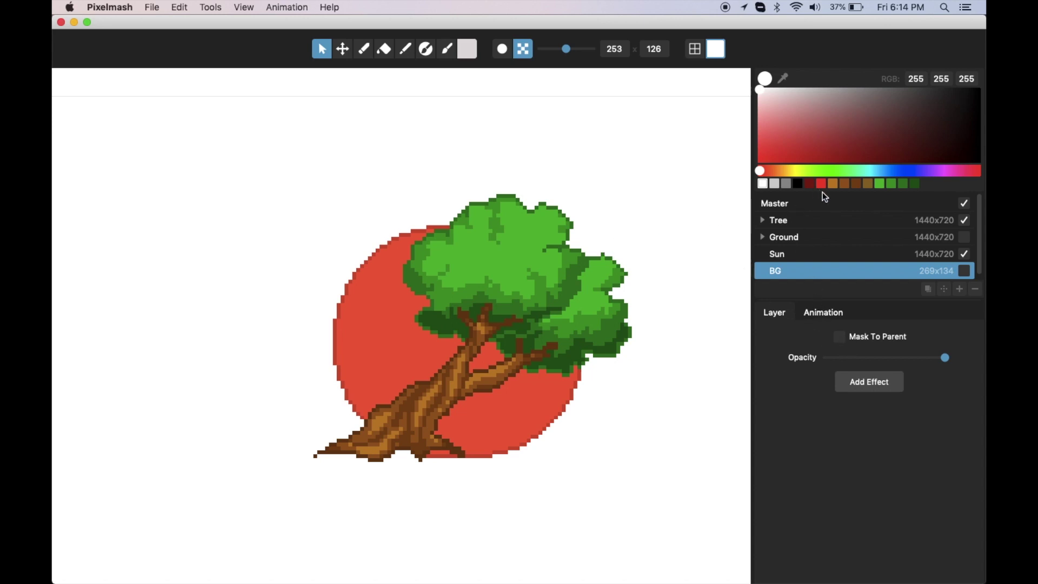
# Step: Expand the Tree group in the layer list and select its Trunk Group to show its Outline effect
pyautogui.click(824, 221)
pyautogui.click(762, 220)
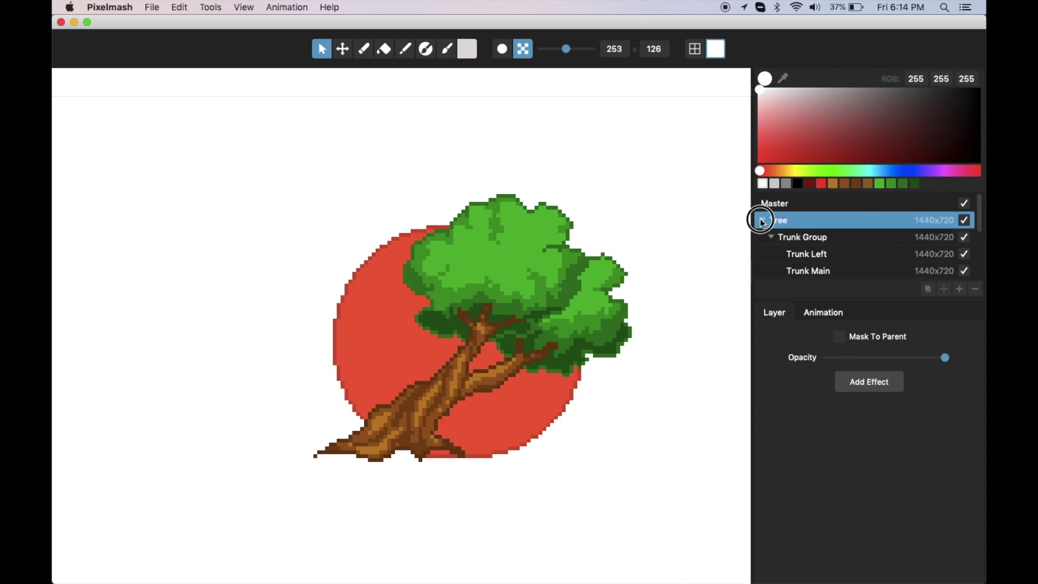
pyautogui.click(794, 238)
pyautogui.click(802, 254)
pyautogui.click(816, 238)
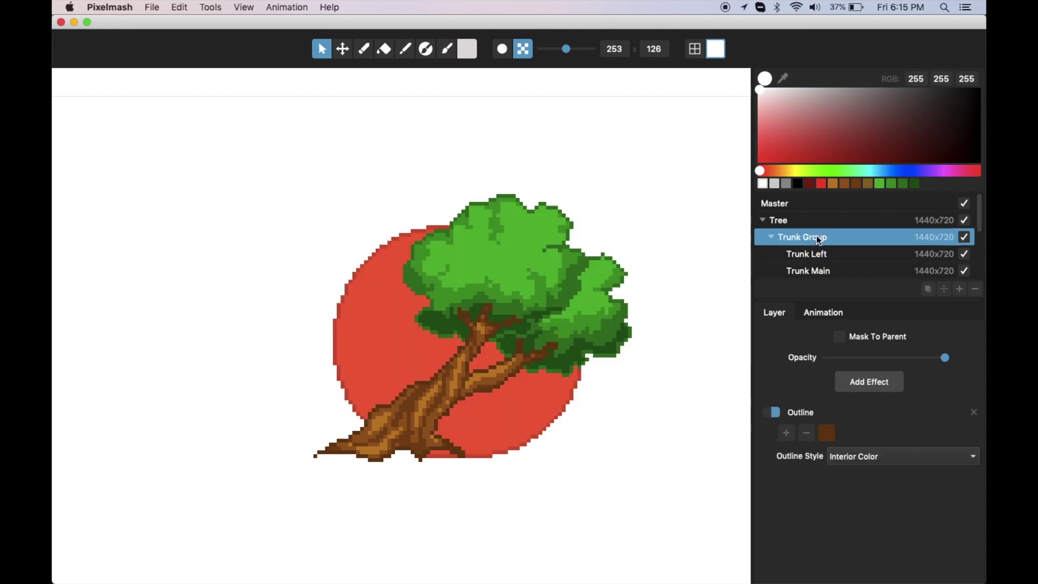
# Step: Compare the outlined trunk in HD mode and pixel preview mode, finishing on the pixel resolution control
pyautogui.click(501, 51)
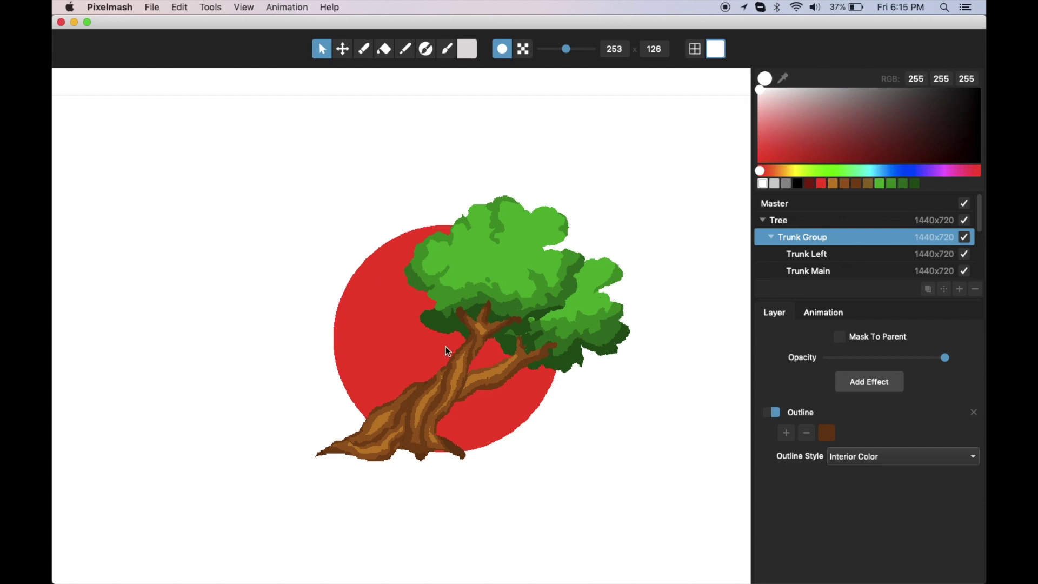
pyautogui.click(524, 49)
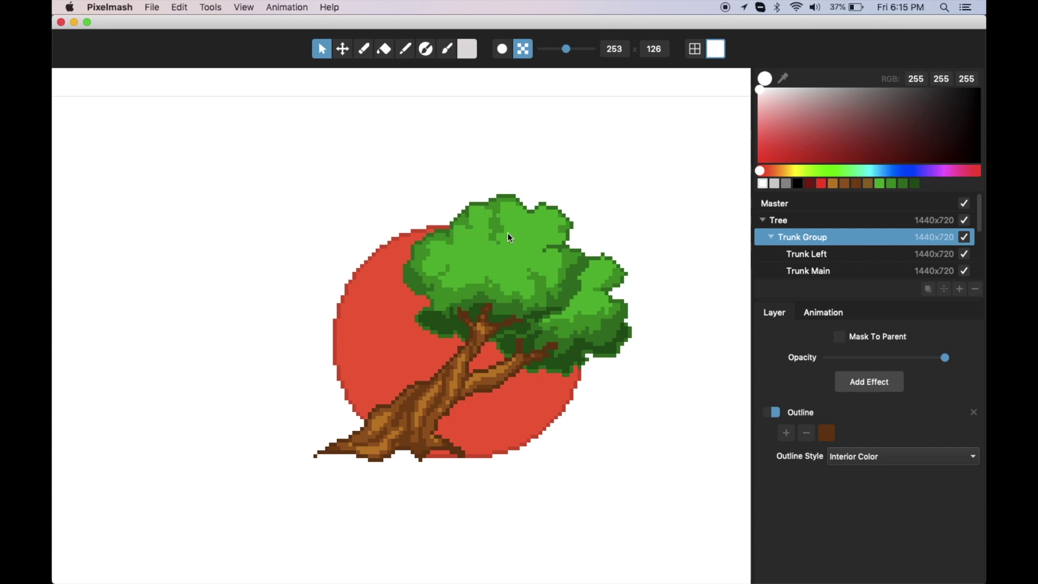
pyautogui.moveTo(566, 50); pyautogui.dragTo(564, 52)
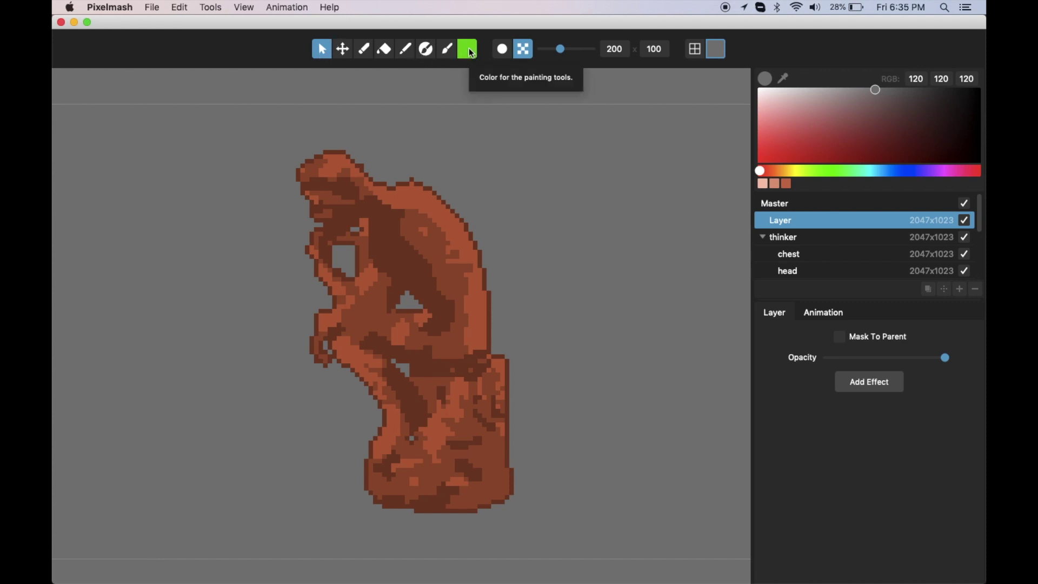
# Step: Switch the colour picker between the painting colour and the background colour, ending on the green painting colour
pyautogui.click(469, 50)
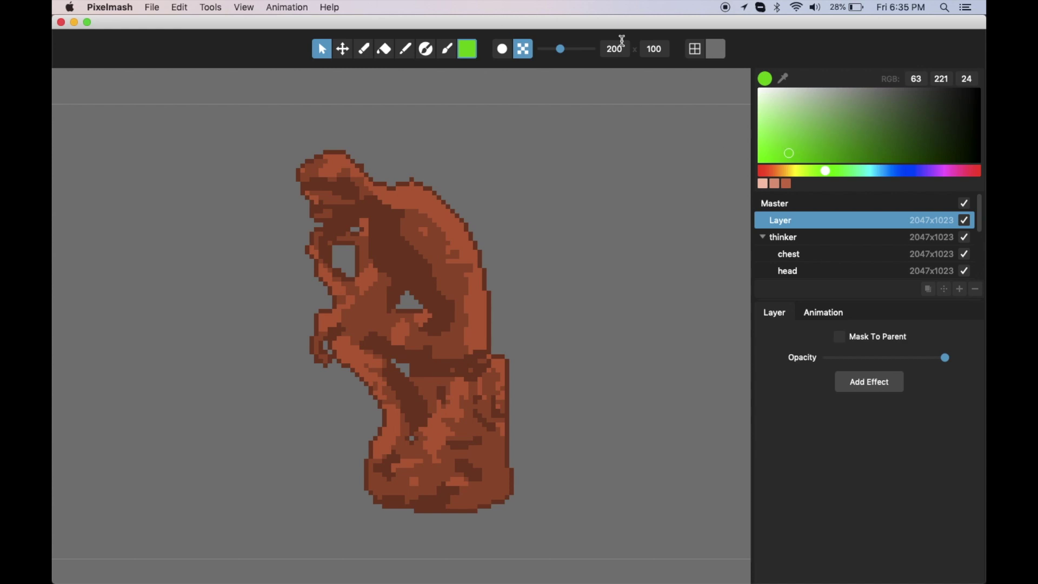
pyautogui.click(711, 54)
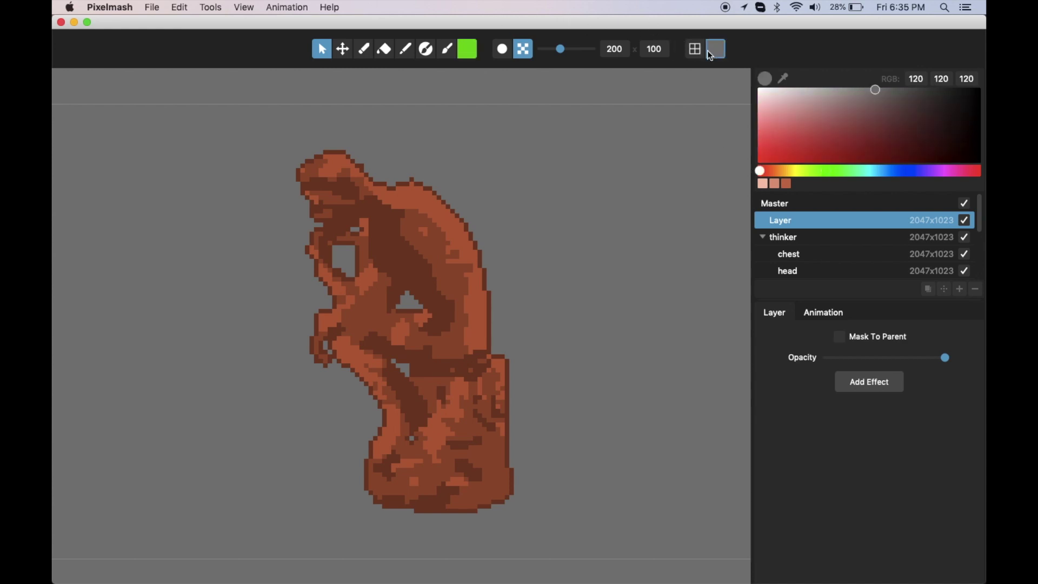
pyautogui.click(467, 48)
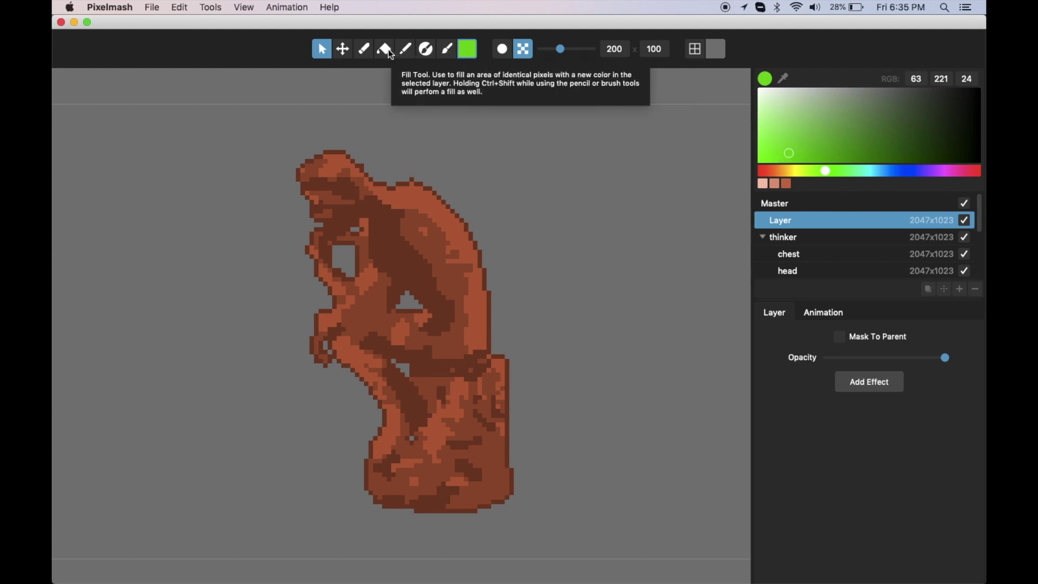
# Step: Paint a green test stroke beside the statue with the Brush tool and undo it
pyautogui.click(470, 51)
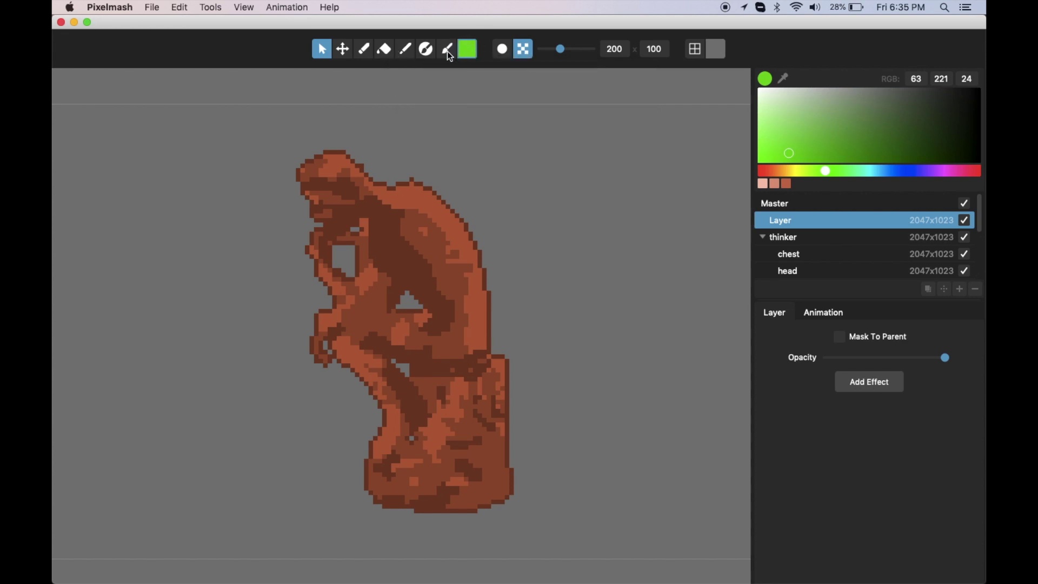
pyautogui.click(448, 52)
pyautogui.moveTo(524, 184)
pyautogui.mouseDown()
pyautogui.moveTo(603, 210)
pyautogui.moveTo(664, 271)
pyautogui.mouseUp()
pyautogui.press('super+z')
# Step: Increase the brush radius several steps, paint a wider green stroke beside the statue, and undo it
pyautogui.press(']')
pyautogui.press(']')
pyautogui.press(']')
pyautogui.press(']')
pyautogui.press(']')
pyautogui.press(']')
pyautogui.press('[')
pyautogui.press(']')
pyautogui.press(']')
pyautogui.moveTo(546, 189)
pyautogui.mouseDown()
pyautogui.moveTo(581, 270)
pyautogui.moveTo(620, 299)
pyautogui.moveTo(657, 361)
pyautogui.mouseUp()
pyautogui.press('cmd+z')
# Step: Decrease the brush radius six steps, paint a curved green stroke beside the statue, and undo it
pyautogui.press('[')
pyautogui.press('[')
pyautogui.press('[')
pyautogui.press('[')
pyautogui.press('[')
pyautogui.press('[')
pyautogui.click(550, 174)
pyautogui.moveTo(551, 173)
pyautogui.mouseDown()
pyautogui.moveTo(609, 218)
pyautogui.moveTo(651, 291)
pyautogui.moveTo(579, 342)
pyautogui.mouseUp()
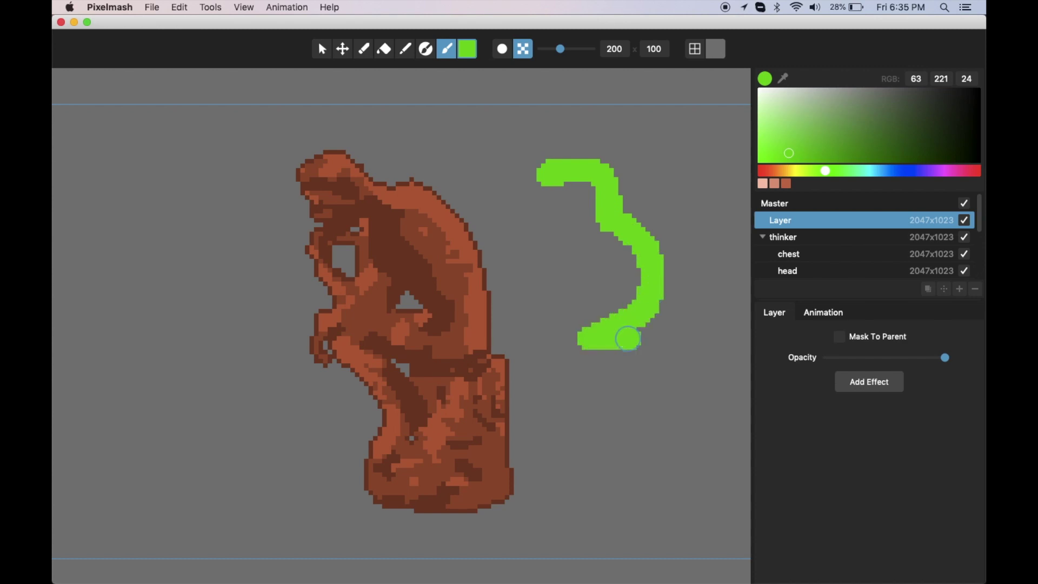
pyautogui.press('cmd+z')
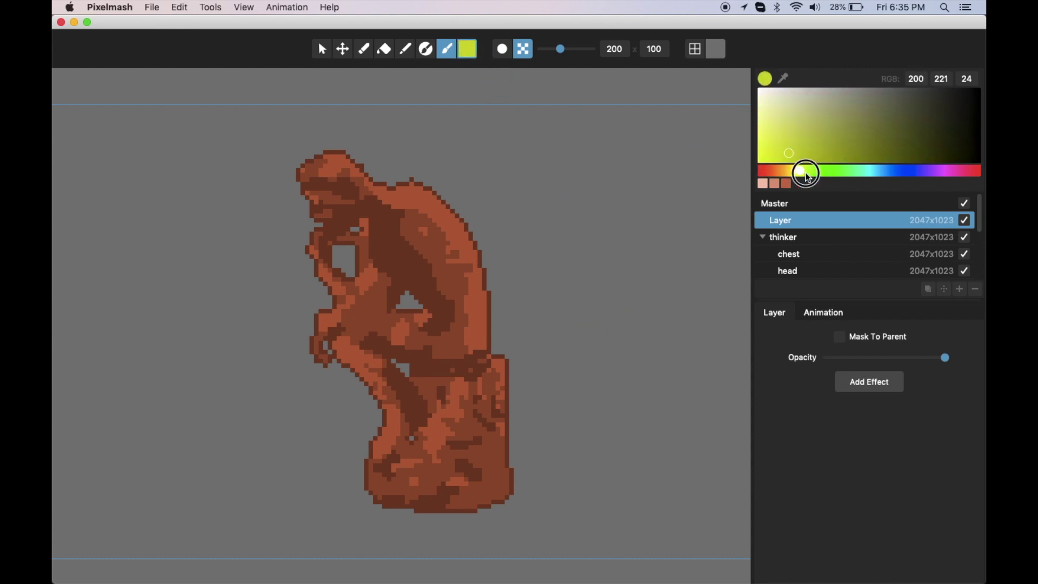
# Step: Try the saved palette colours and end on the terracotta swatch, RGB 206, 103, 64
pyautogui.click(787, 184)
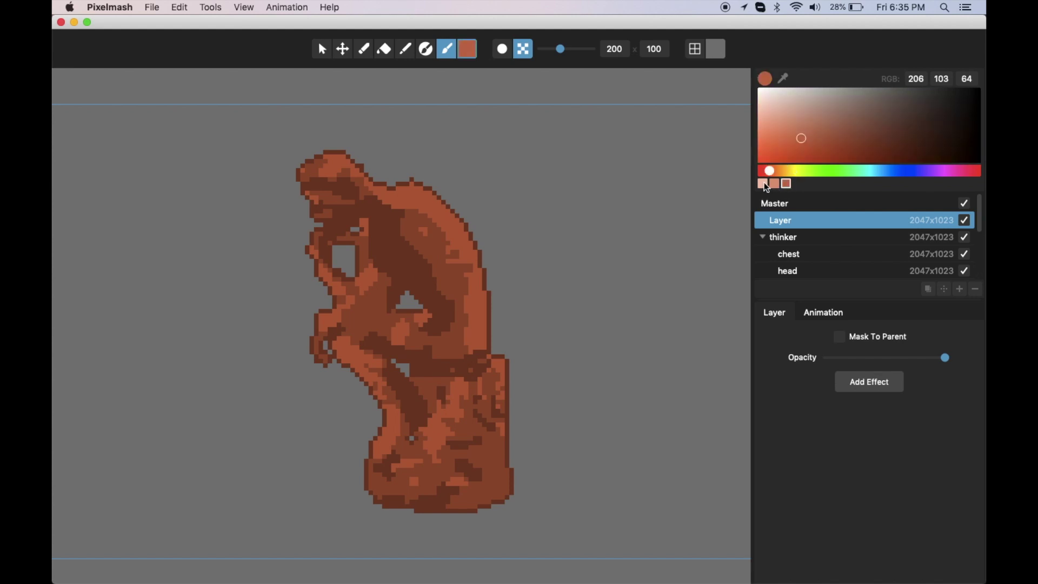
pyautogui.click(776, 185)
pyautogui.click(787, 184)
# Step: Paint terracotta test strokes beside the statue with the Brush tool and undo them
pyautogui.moveTo(527, 173); pyautogui.dragTo(611, 295)
pyautogui.press('super+z')
pyautogui.moveTo(540, 178)
pyautogui.mouseDown()
pyautogui.moveTo(569, 253)
pyautogui.moveTo(634, 307)
pyautogui.moveTo(657, 234)
pyautogui.moveTo(649, 197)
pyautogui.moveTo(621, 168)
pyautogui.moveTo(536, 175)
pyautogui.mouseUp()
pyautogui.press('super+z')
pyautogui.press('super+z')
# Step: Draw connected straight brush lines between anchor points beside the statue and undo them
pyautogui.keyDown('shift'); pyautogui.click(543, 291); pyautogui.keyUp('shift')
pyautogui.keyDown('shift'); pyautogui.click(707, 192); pyautogui.keyUp('shift')
pyautogui.keyDown('shift'); pyautogui.click(586, 161); pyautogui.keyUp('shift')
pyautogui.press('super+z')
pyautogui.press('super+z')
pyautogui.press('super+z')
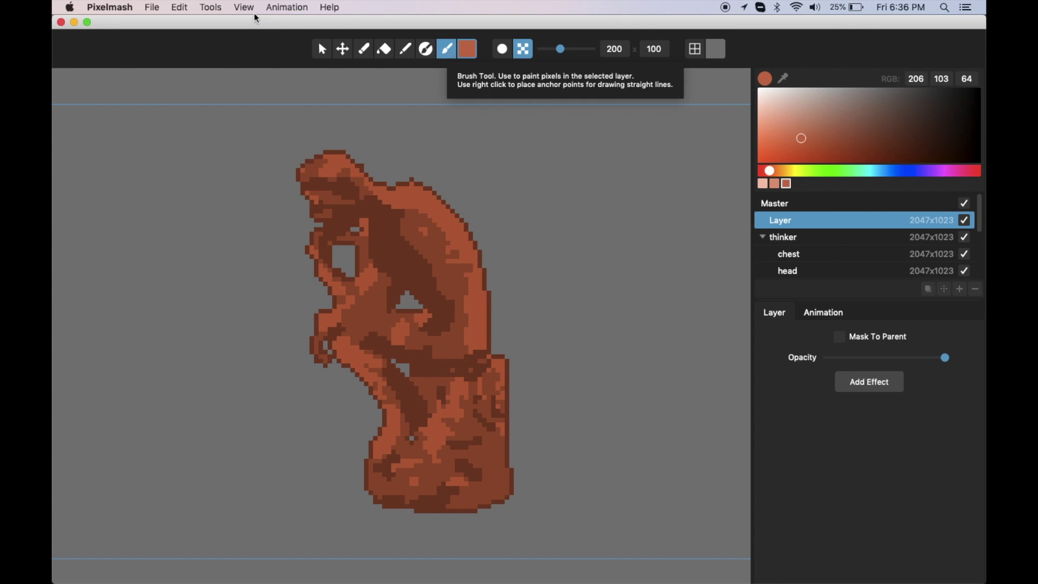
# Step: Review the list of tools and their shortcuts, keeping the Brush tool active
pyautogui.click(210, 7)
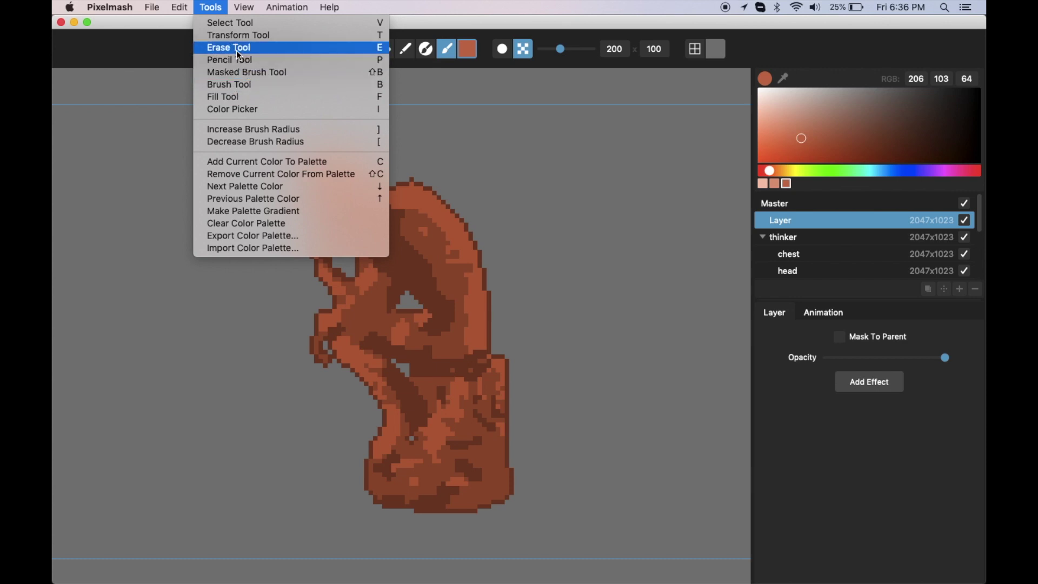
pyautogui.click(215, 8)
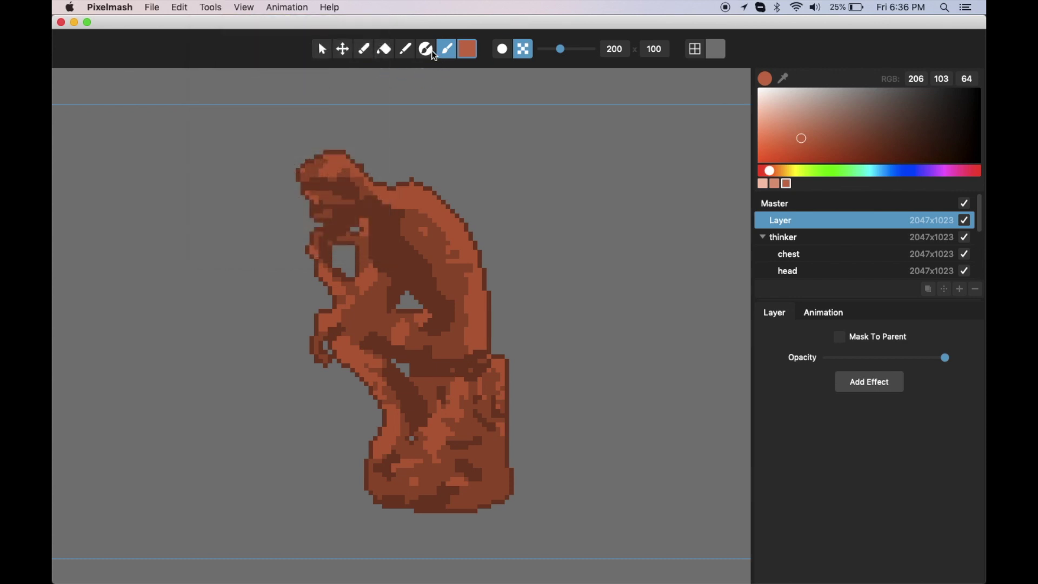
pyautogui.click(447, 52)
# Step: Examine how the brush radius compares with the artwork at different zoom levels
pyautogui.click(550, 163)
pyautogui.scroll(8, 515, 216)
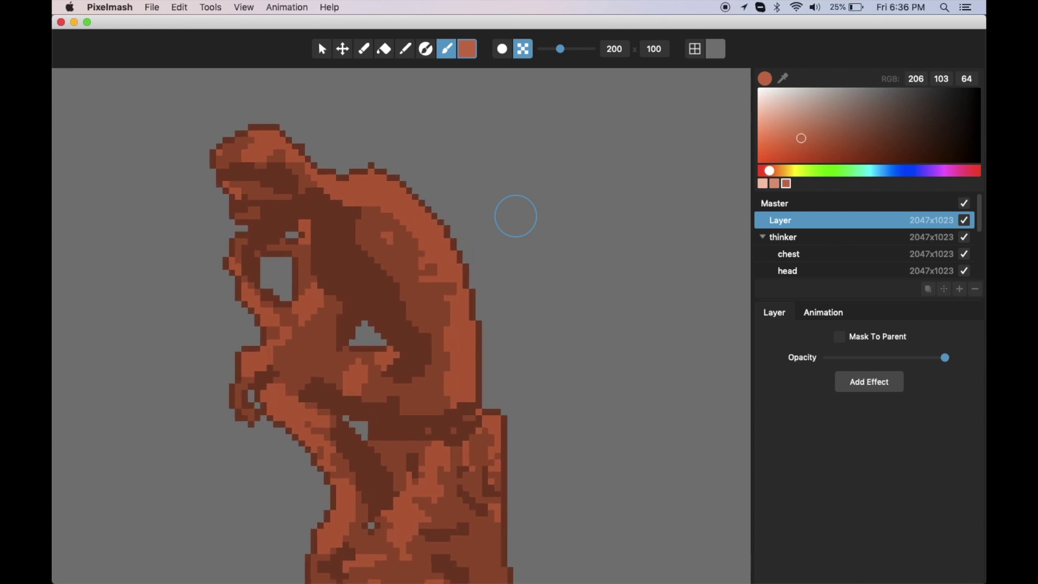
pyautogui.scroll(-5, 516, 216)
pyautogui.scroll(10, 516, 216)
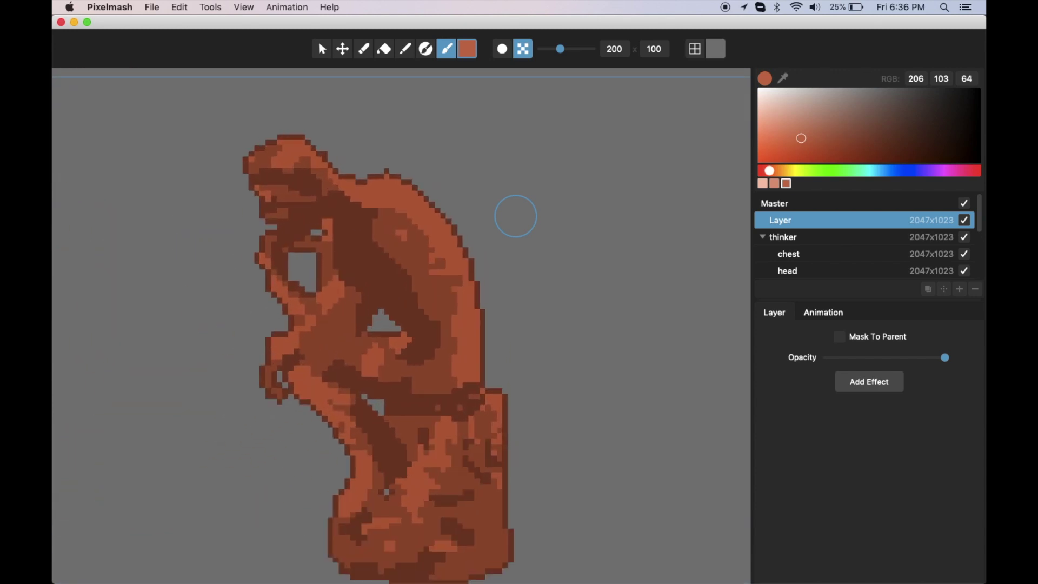
pyautogui.scroll(-6, 516, 217)
pyautogui.scroll(-4, 516, 216)
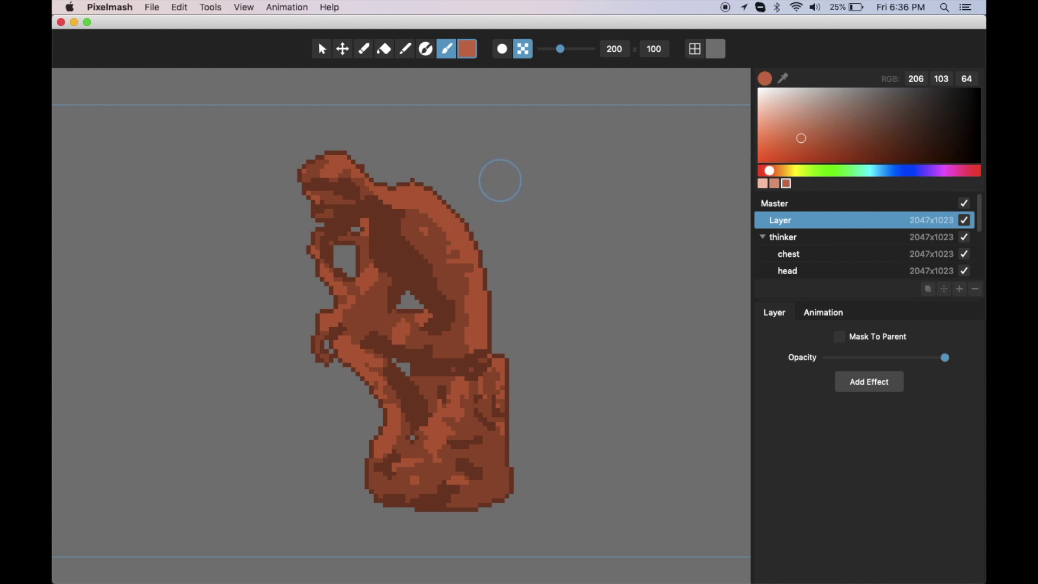
# Step: Paint terracotta brush strokes beside the statue at several zoom levels to compare their widths, and undo them
pyautogui.scroll(2, 514, 164)
pyautogui.moveTo(514, 165)
pyautogui.mouseDown()
pyautogui.moveTo(579, 221)
pyautogui.moveTo(615, 223)
pyautogui.mouseUp()
pyautogui.scroll(2, 509, 204)
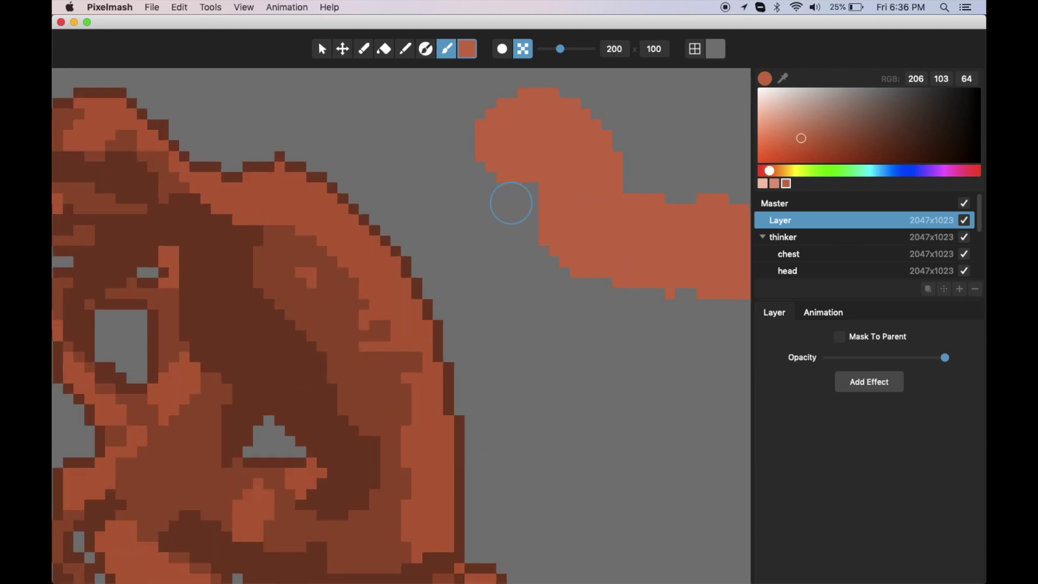
pyautogui.scroll(2, 511, 204)
pyautogui.moveTo(510, 185)
pyautogui.mouseDown()
pyautogui.moveTo(559, 149)
pyautogui.moveTo(566, 176)
pyautogui.moveTo(500, 241)
pyautogui.moveTo(473, 300)
pyautogui.moveTo(485, 352)
pyautogui.moveTo(512, 362)
pyautogui.moveTo(528, 238)
pyautogui.moveTo(566, 214)
pyautogui.moveTo(517, 269)
pyautogui.moveTo(494, 341)
pyautogui.moveTo(504, 305)
pyautogui.moveTo(582, 265)
pyautogui.moveTo(512, 308)
pyautogui.moveTo(452, 289)
pyautogui.moveTo(370, 241)
pyautogui.moveTo(338, 153)
pyautogui.mouseUp()
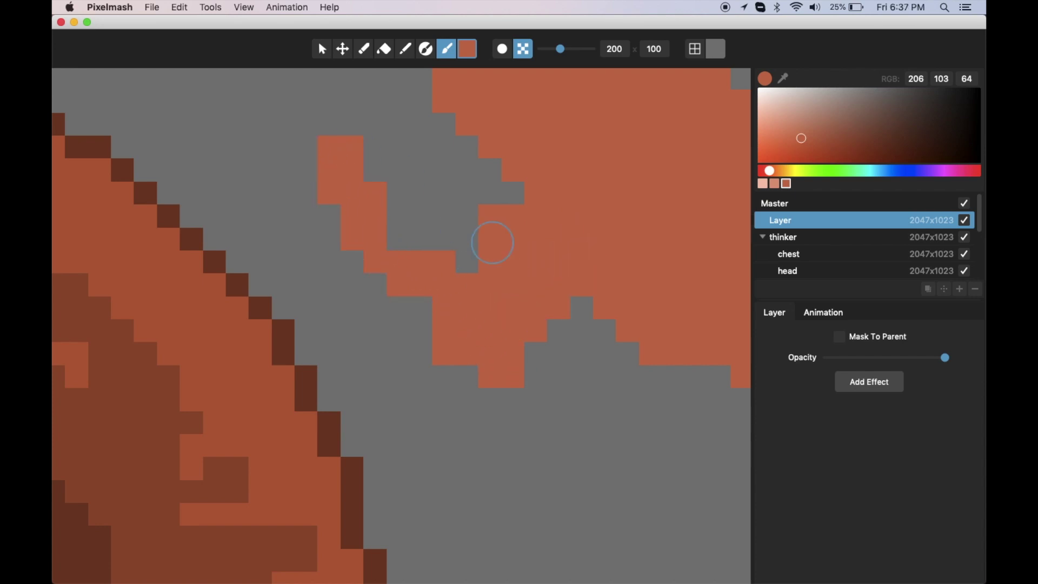
pyautogui.scroll(-5, 493, 242)
pyautogui.scroll(3, 504, 232)
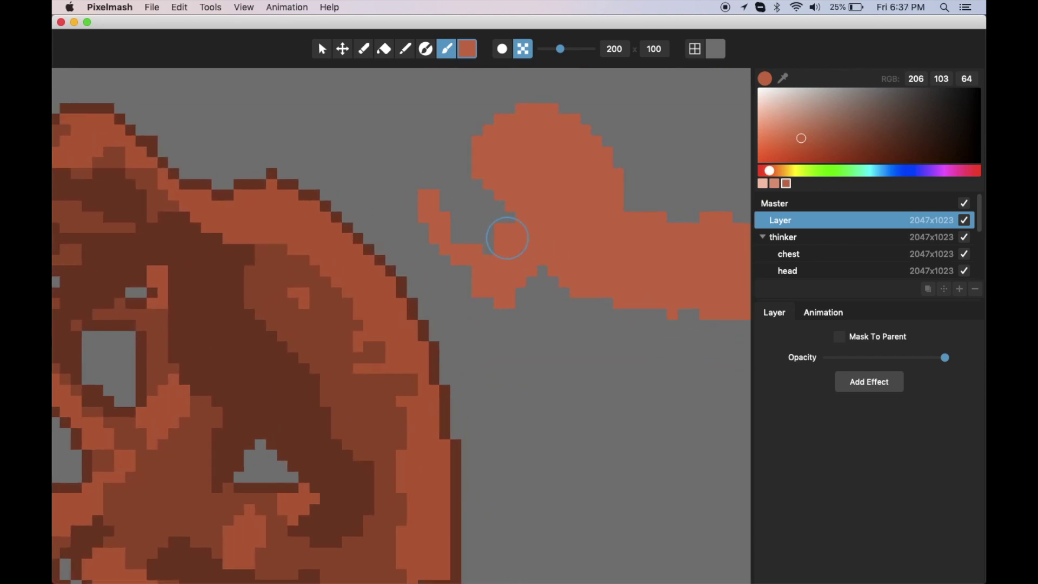
pyautogui.scroll(2, 507, 238)
pyautogui.moveTo(458, 195); pyautogui.dragTo(421, 158)
pyautogui.scroll(-5, 511, 226)
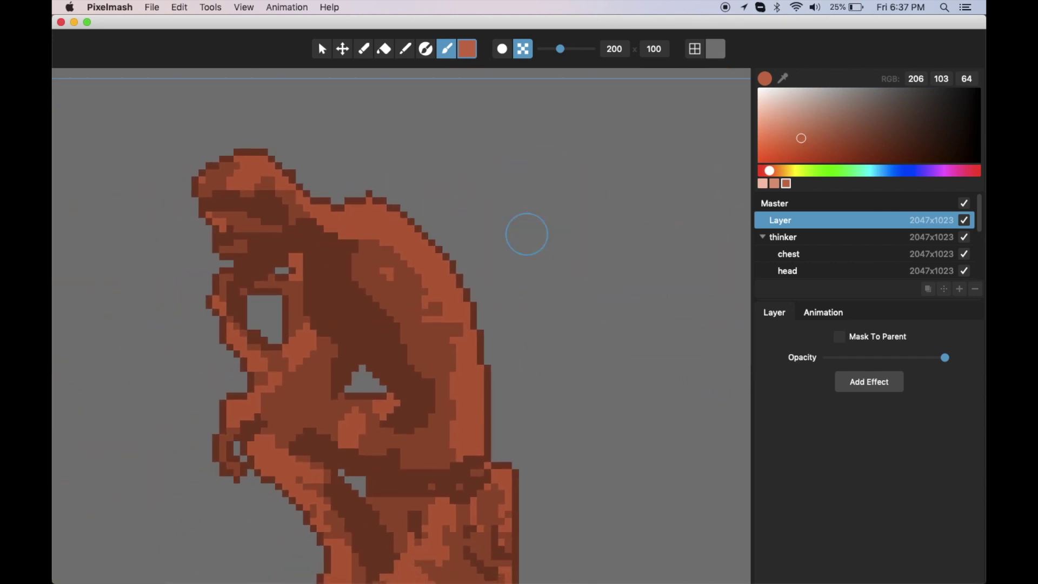
# Step: Paint a thick diagonal terracotta stroke in the empty area beside the statue using a larger brush radius
pyautogui.hscroll(3, 552, 199)
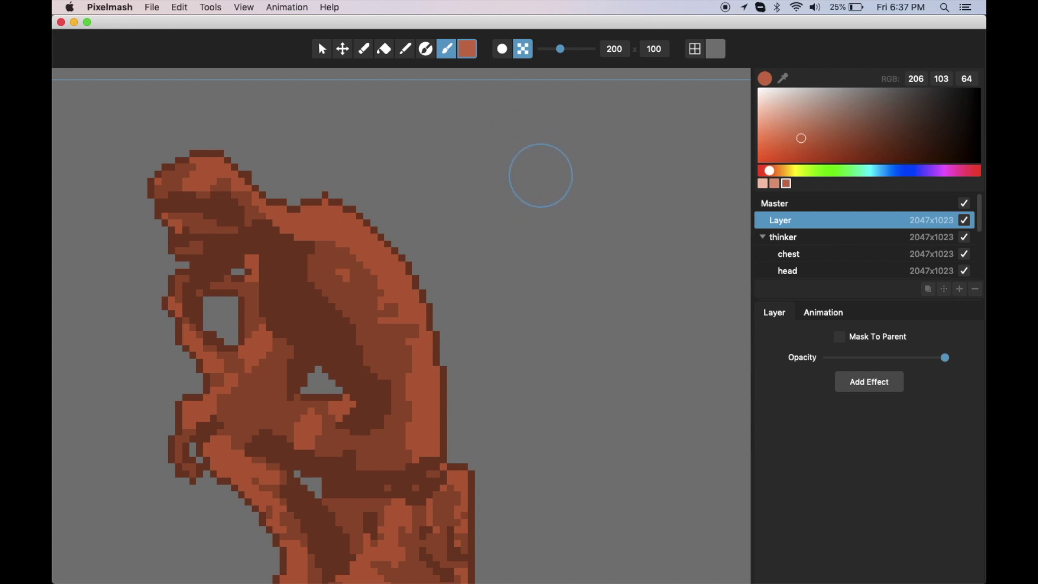
pyautogui.scroll(-5, 522, 224)
pyautogui.scroll(-3, 532, 262)
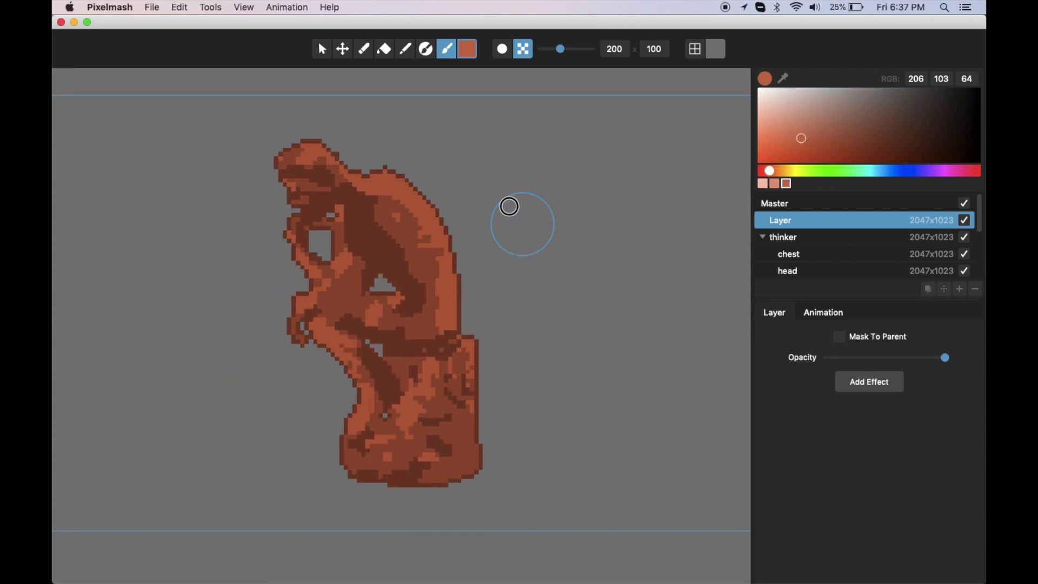
pyautogui.moveTo(514, 139)
pyautogui.mouseDown()
pyautogui.moveTo(524, 192)
pyautogui.moveTo(585, 207)
pyautogui.moveTo(630, 273)
pyautogui.mouseUp()
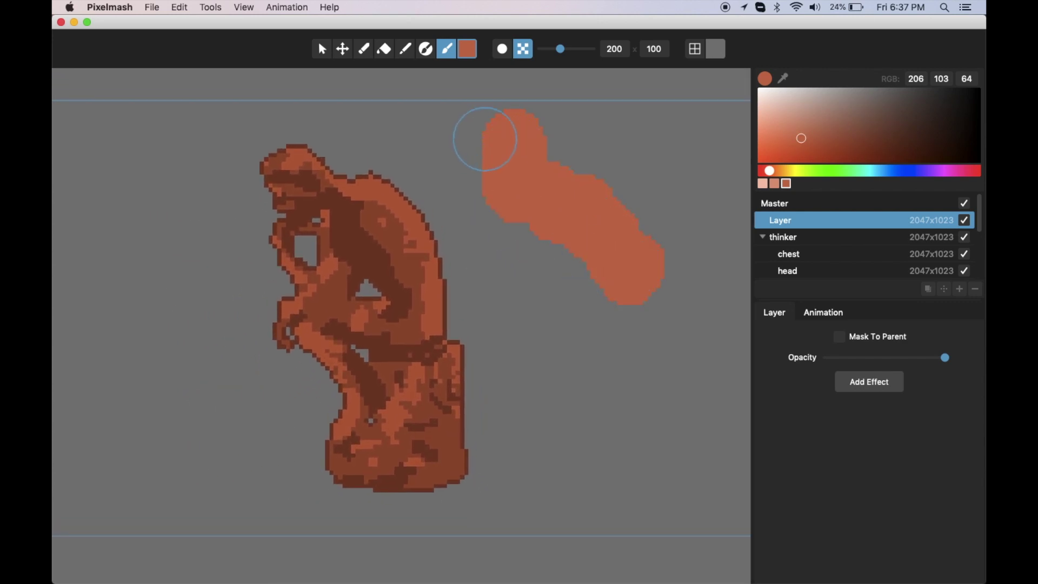
# Step: Darken the painting colour to RGB 167, 61, 21 and try a Masked Brush stroke across the terracotta shape
pyautogui.click(430, 52)
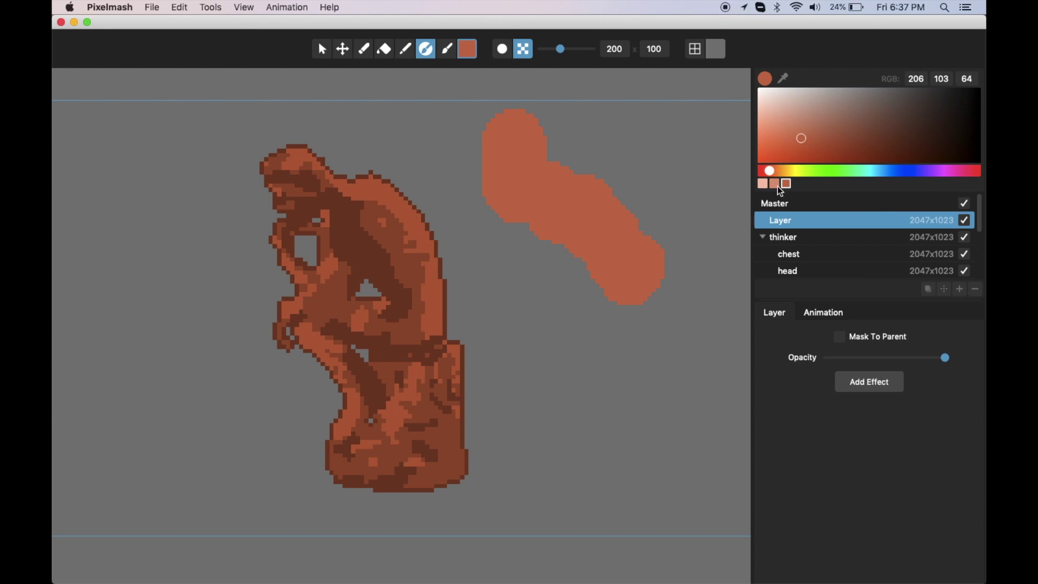
pyautogui.moveTo(806, 141); pyautogui.dragTo(835, 152)
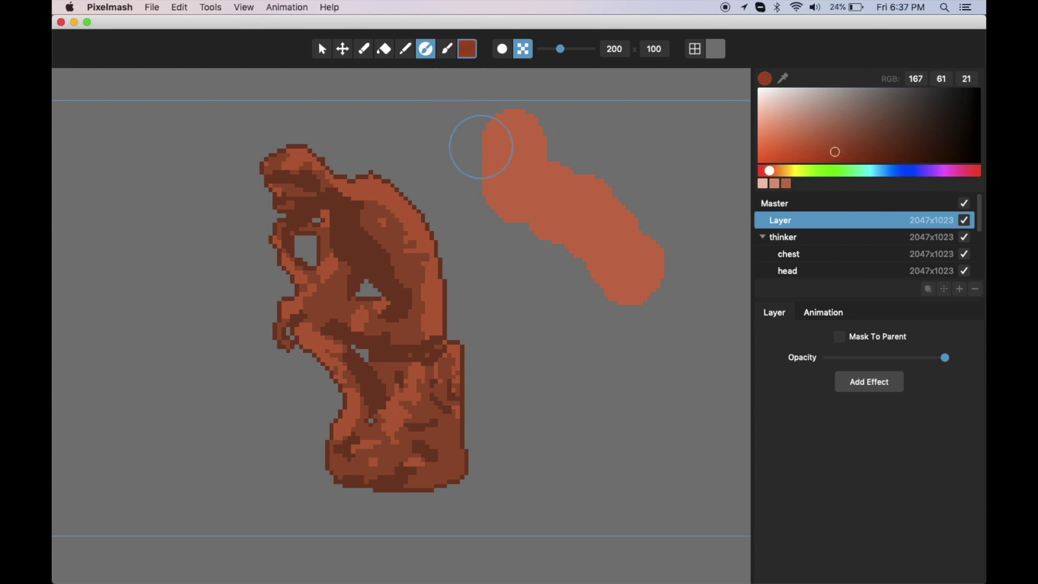
pyautogui.moveTo(476, 151)
pyautogui.mouseDown()
pyautogui.moveTo(480, 195)
pyautogui.moveTo(497, 209)
pyautogui.moveTo(527, 209)
pyautogui.moveTo(561, 252)
pyautogui.moveTo(616, 281)
pyautogui.moveTo(647, 275)
pyautogui.moveTo(660, 250)
pyautogui.moveTo(649, 187)
pyautogui.moveTo(690, 152)
pyautogui.moveTo(661, 144)
pyautogui.moveTo(668, 216)
pyautogui.moveTo(654, 247)
pyautogui.moveTo(602, 265)
pyautogui.moveTo(511, 233)
pyautogui.moveTo(469, 166)
pyautogui.moveTo(488, 129)
pyautogui.moveTo(518, 128)
pyautogui.moveTo(466, 177)
pyautogui.moveTo(480, 211)
pyautogui.moveTo(491, 185)
pyautogui.moveTo(477, 152)
pyautogui.moveTo(469, 159)
pyautogui.moveTo(505, 201)
pyautogui.moveTo(619, 249)
pyautogui.moveTo(645, 208)
pyautogui.moveTo(654, 241)
pyautogui.moveTo(626, 255)
pyautogui.mouseUp()
pyautogui.press('super+z')
# Step: Shade the lower edge of the terracotta shape with the Masked Brush and undo the shading
pyautogui.moveTo(489, 216)
pyautogui.mouseDown()
pyautogui.moveTo(551, 249)
pyautogui.moveTo(603, 300)
pyautogui.moveTo(638, 299)
pyautogui.moveTo(662, 280)
pyautogui.moveTo(668, 246)
pyautogui.mouseUp()
pyautogui.moveTo(652, 284)
pyautogui.mouseDown()
pyautogui.moveTo(586, 281)
pyautogui.moveTo(501, 228)
pyautogui.moveTo(607, 270)
pyautogui.moveTo(653, 262)
pyautogui.moveTo(664, 233)
pyautogui.mouseUp()
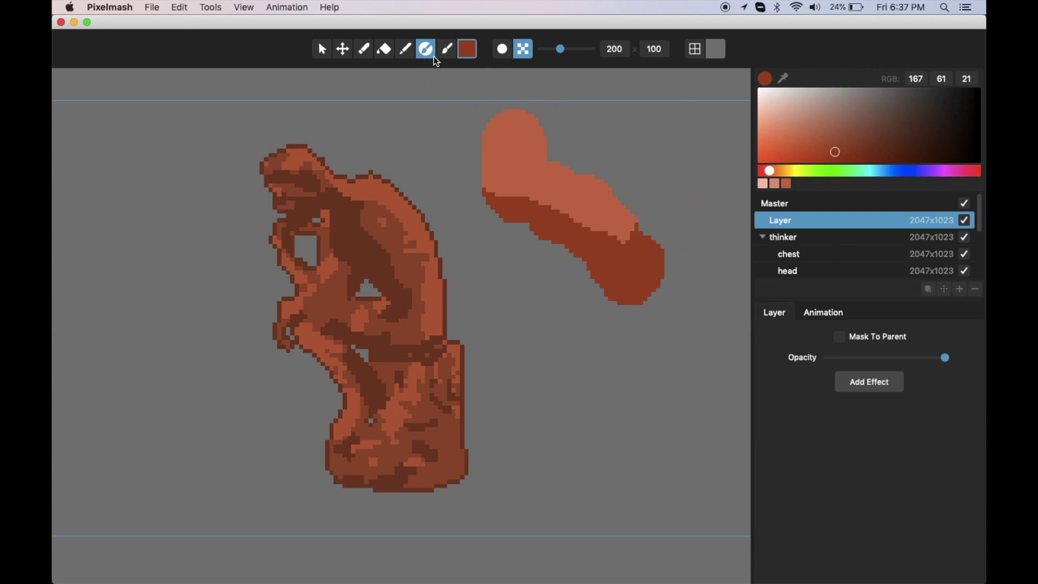
pyautogui.press('super+z')
# Step: Paint dark strokes across the terracotta shape with the regular Brush tool and undo them
pyautogui.click(448, 49)
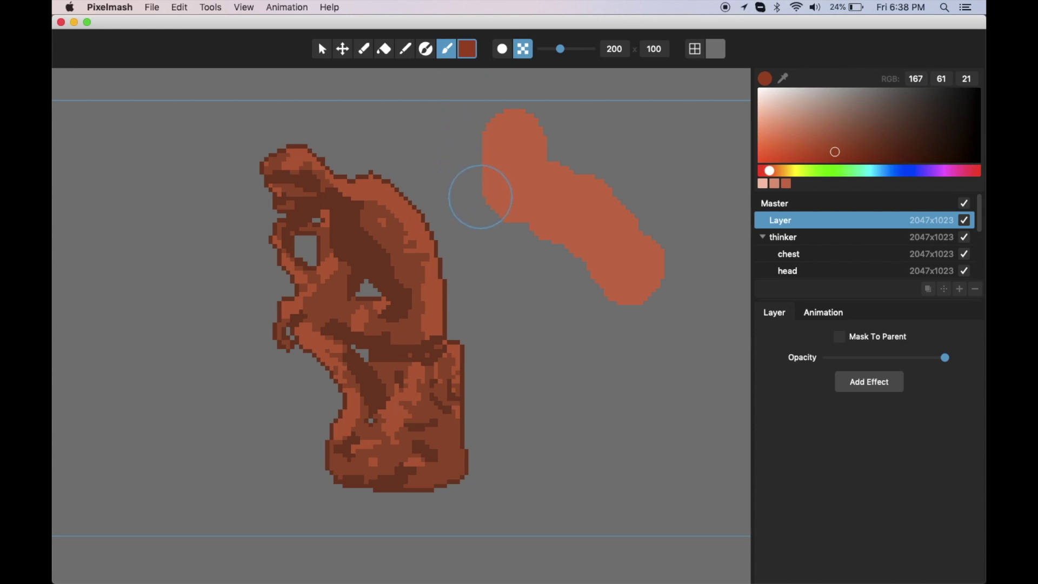
pyautogui.moveTo(514, 219)
pyautogui.mouseDown()
pyautogui.moveTo(543, 217)
pyautogui.moveTo(592, 259)
pyautogui.moveTo(655, 202)
pyautogui.moveTo(619, 238)
pyautogui.moveTo(565, 244)
pyautogui.moveTo(475, 199)
pyautogui.moveTo(533, 234)
pyautogui.moveTo(612, 222)
pyautogui.moveTo(649, 193)
pyautogui.mouseUp()
pyautogui.moveTo(667, 157)
pyautogui.mouseDown()
pyautogui.moveTo(662, 193)
pyautogui.moveTo(636, 203)
pyautogui.moveTo(644, 215)
pyautogui.moveTo(610, 213)
pyautogui.moveTo(634, 264)
pyautogui.moveTo(672, 291)
pyautogui.moveTo(622, 276)
pyautogui.moveTo(613, 311)
pyautogui.mouseUp()
pyautogui.press('super+z')
pyautogui.press('super+z')
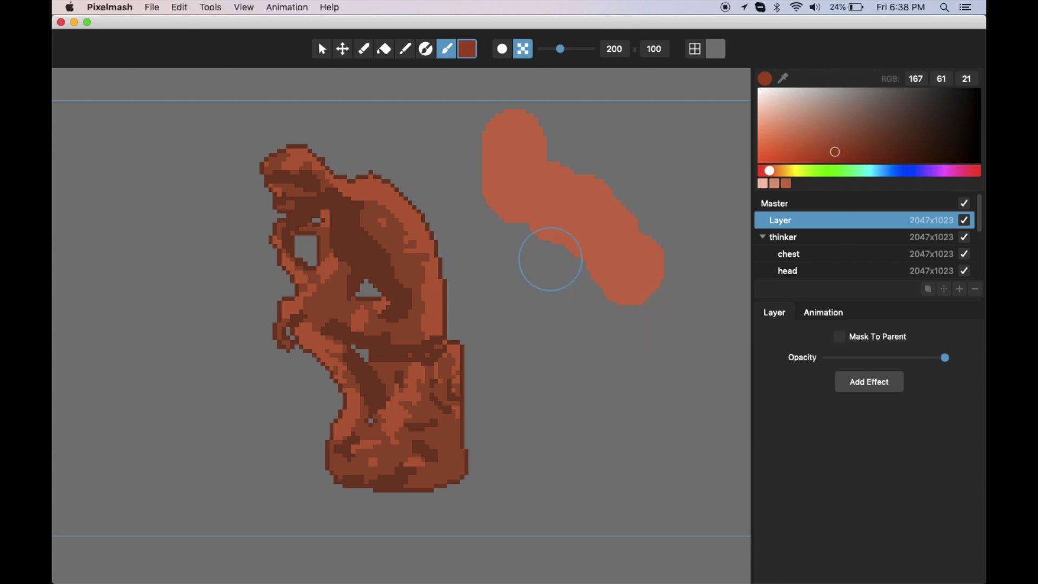
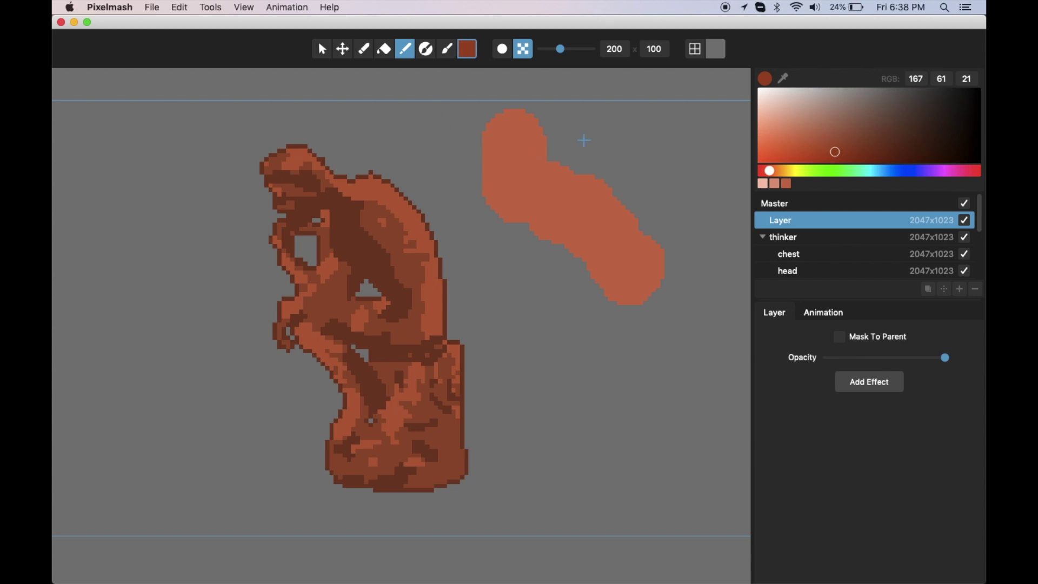
# Step: Show the pixel grid and draw a thin dark Pencil line between the statue and the terracotta shape
pyautogui.click(695, 50)
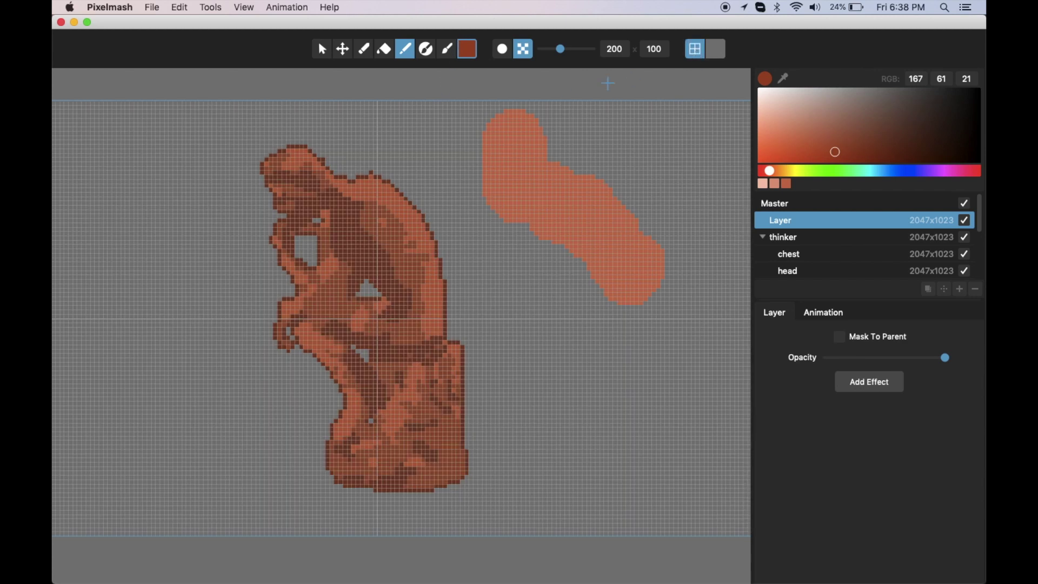
pyautogui.scroll(5, 459, 162)
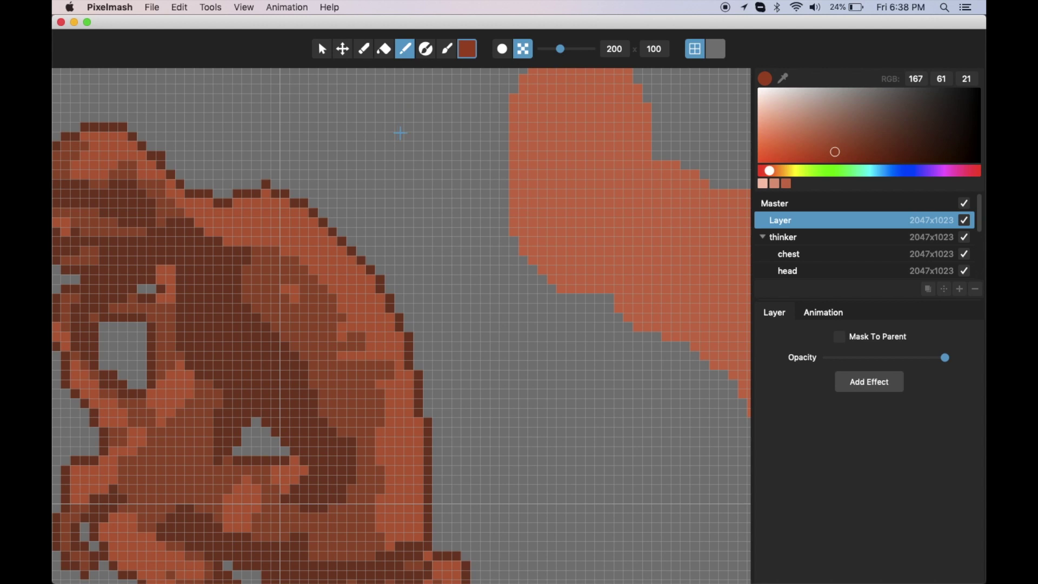
pyautogui.moveTo(401, 133)
pyautogui.mouseDown()
pyautogui.moveTo(479, 217)
pyautogui.moveTo(495, 271)
pyautogui.mouseUp()
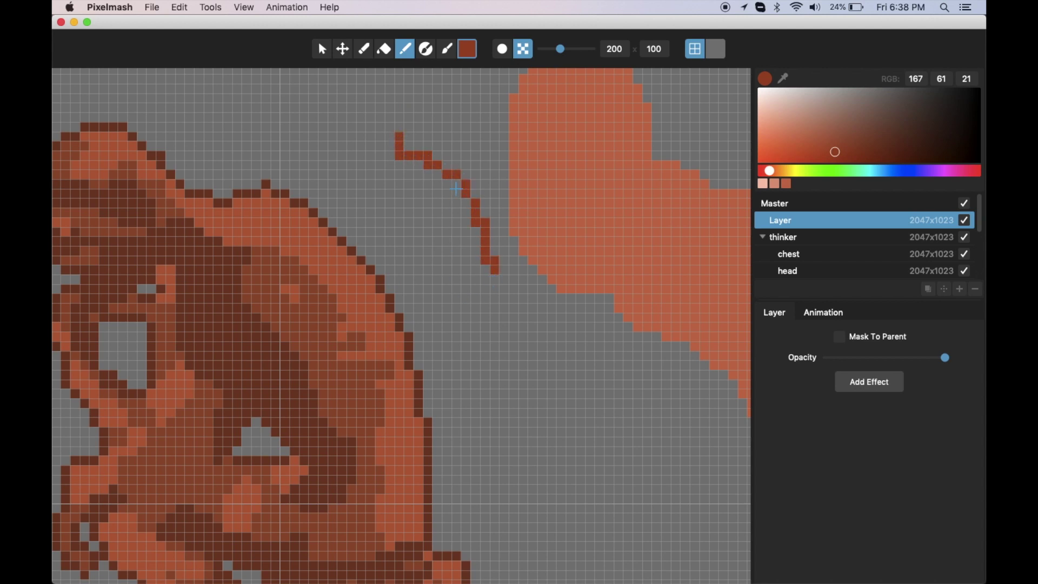
# Step: Draw a wavy dark Pencil line below the terracotta shape from a zoomed-out view
pyautogui.scroll(-10, 459, 136)
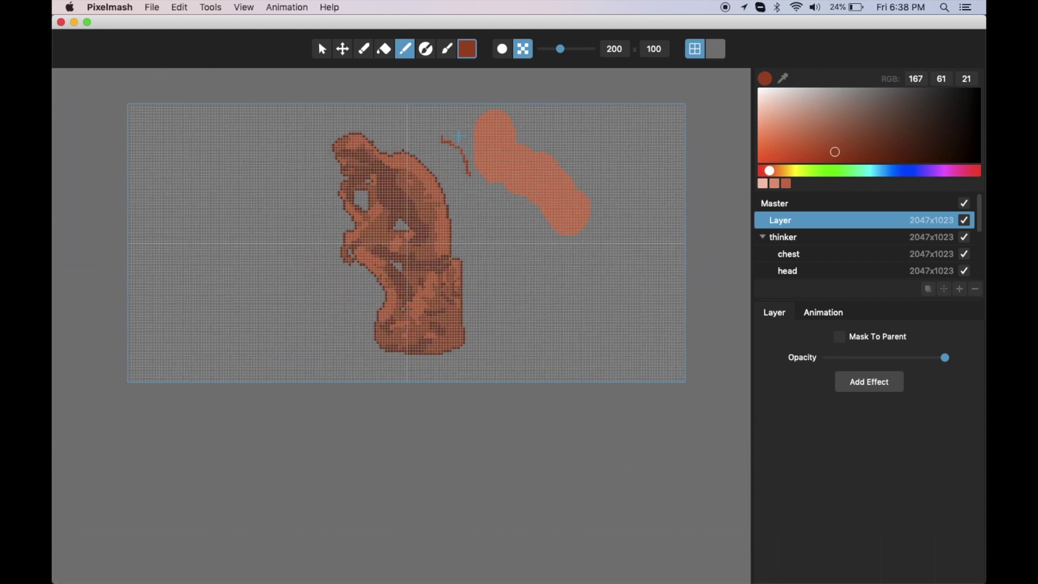
pyautogui.scroll(-1, 459, 137)
pyautogui.moveTo(473, 217)
pyautogui.mouseDown()
pyautogui.moveTo(527, 231)
pyautogui.moveTo(584, 251)
pyautogui.mouseUp()
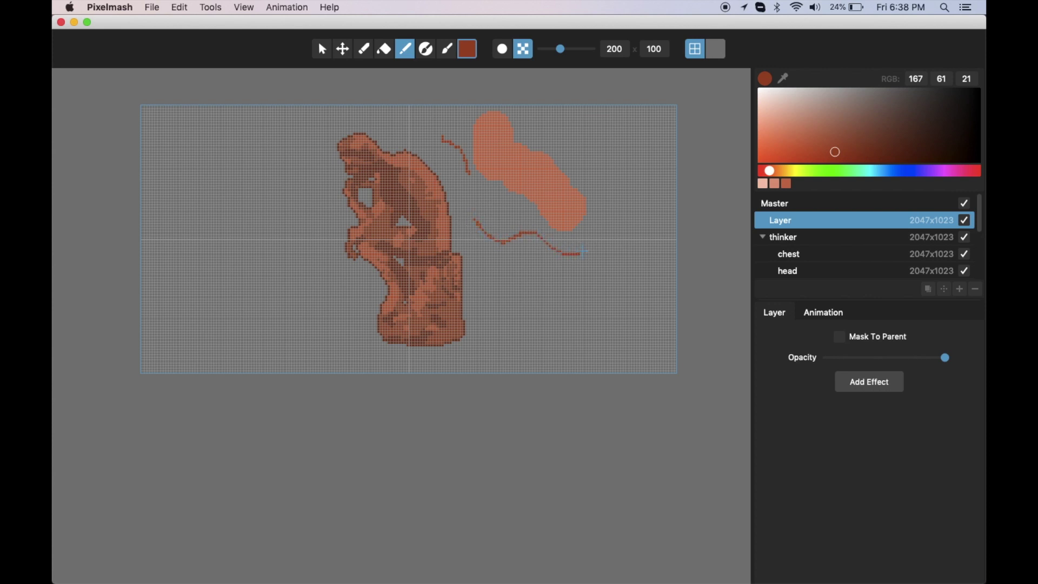
# Step: Compare the thickness of the pencil lines up close in HD mode and in pixel preview mode
pyautogui.scroll(5, 515, 209)
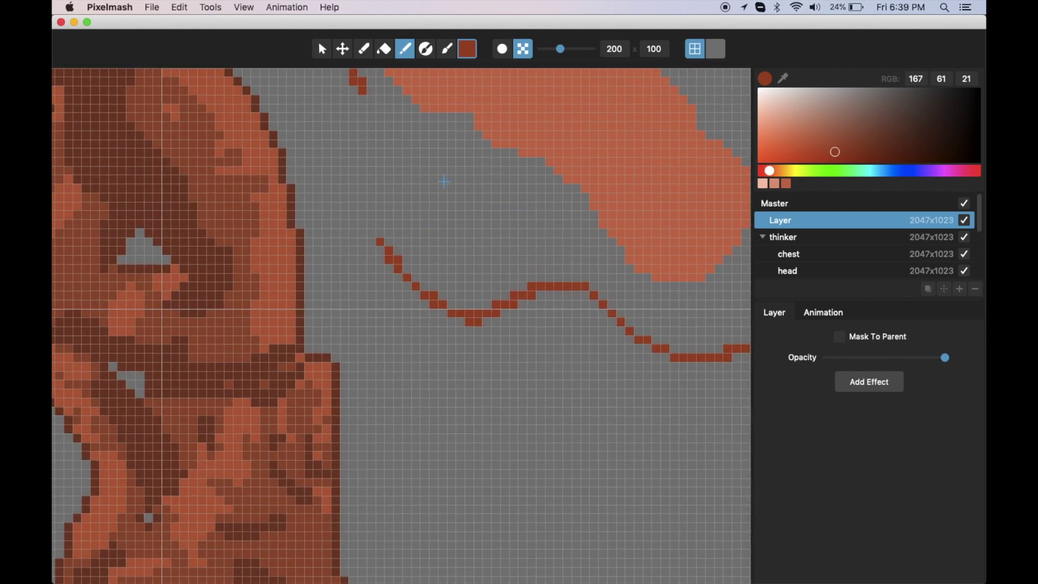
pyautogui.scroll(3, 457, 139)
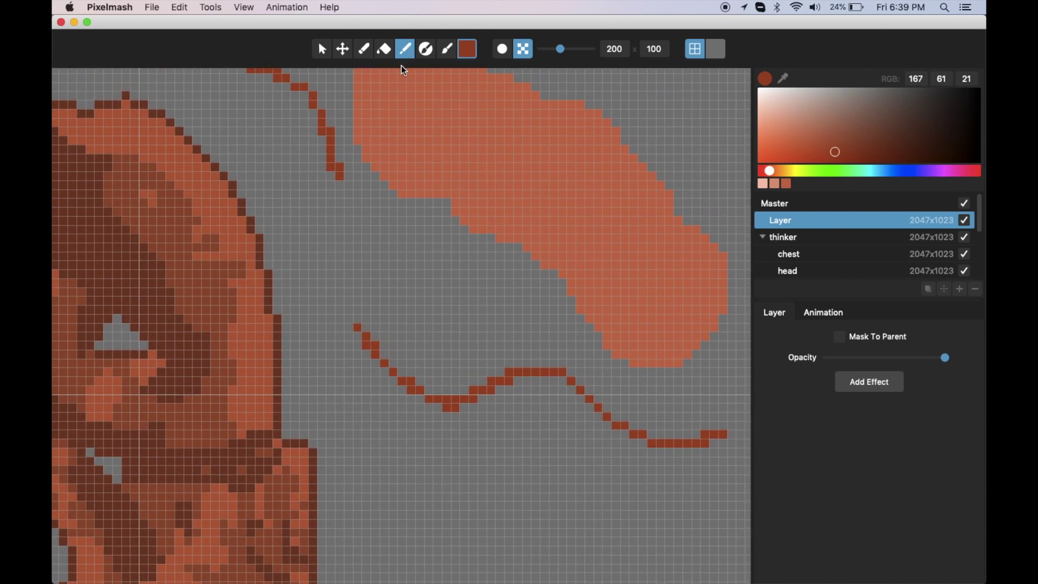
pyautogui.click(333, 168)
pyautogui.click(509, 48)
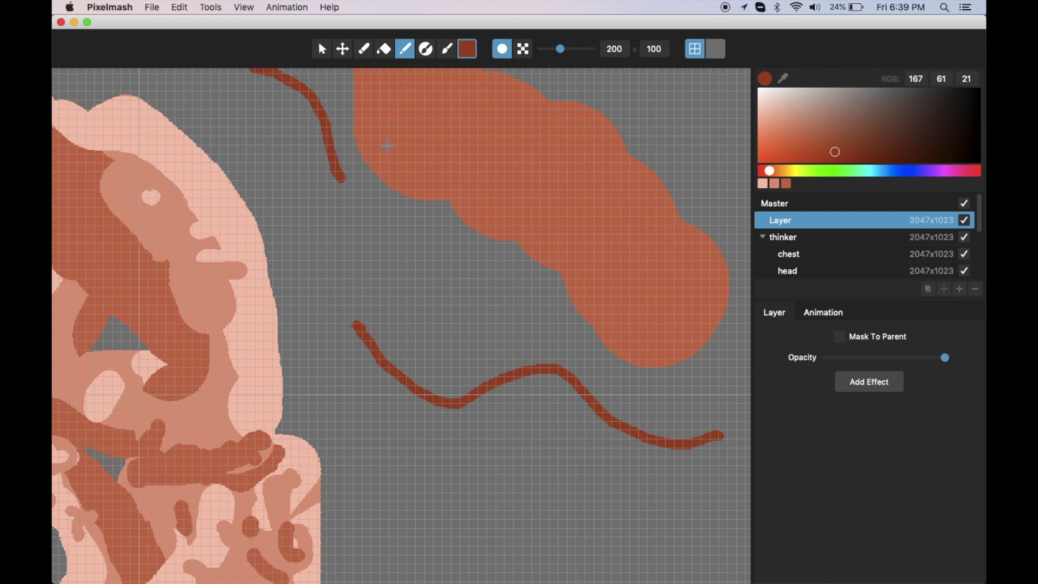
pyautogui.click(523, 48)
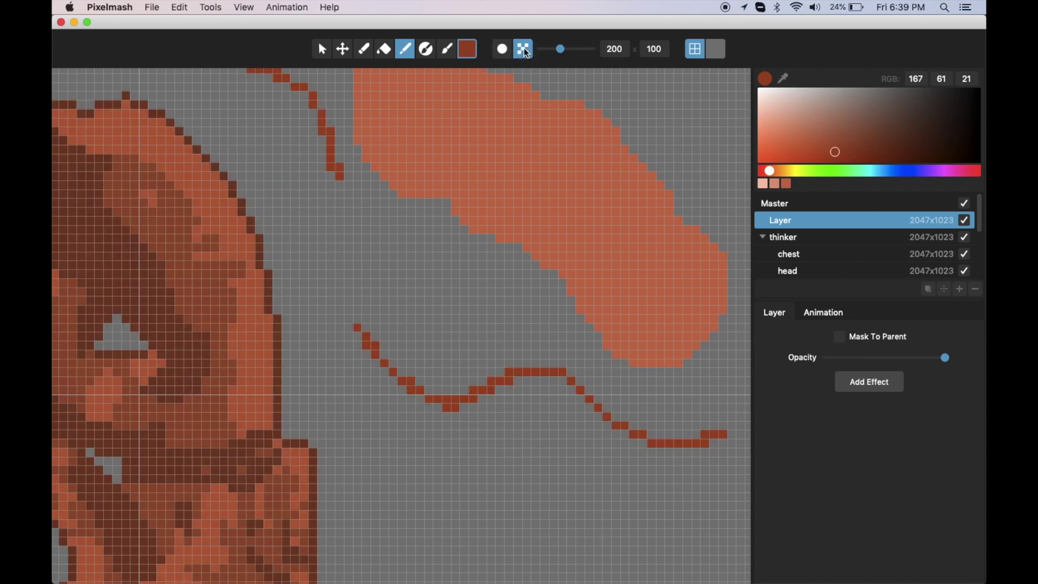
# Step: Undo both pencil lines
pyautogui.press('super+z')
pyautogui.press('super+z')
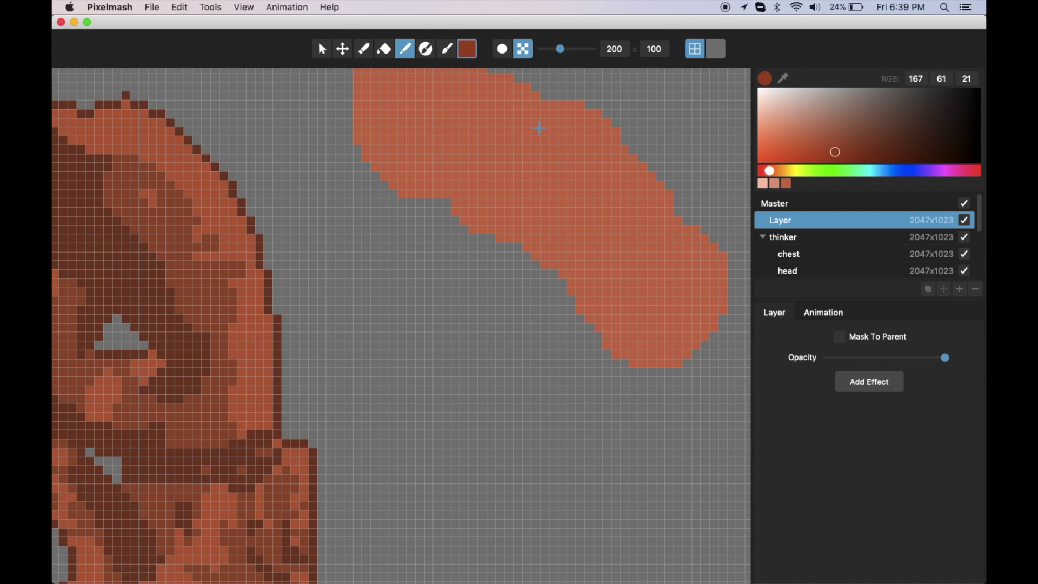
# Step: Lower the pixel resolution to 98 × 49
pyautogui.scroll(-3, 539, 127)
pyautogui.moveTo(567, 51); pyautogui.dragTo(555, 49)
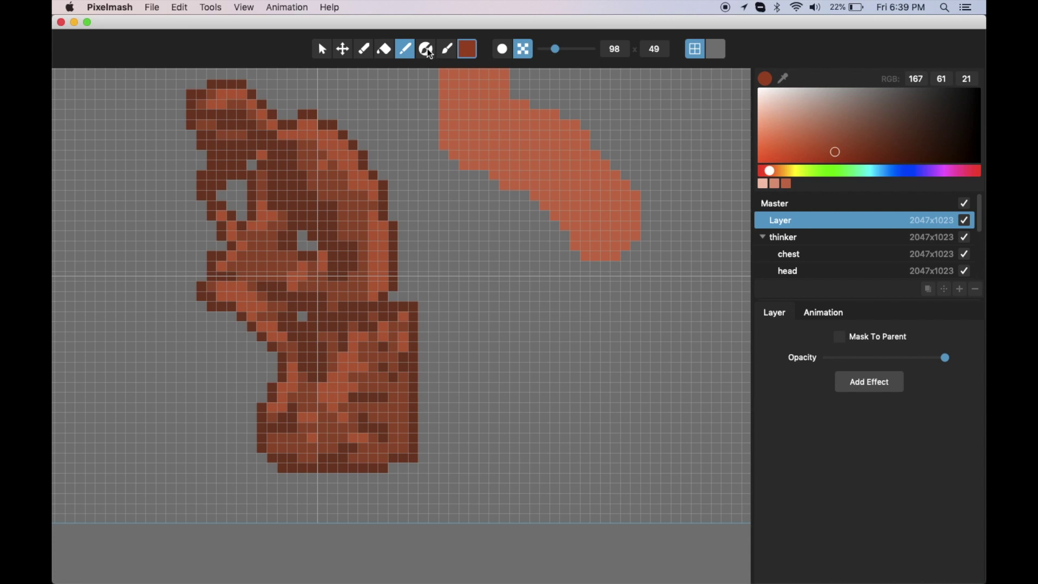
pyautogui.scroll(3, 431, 179)
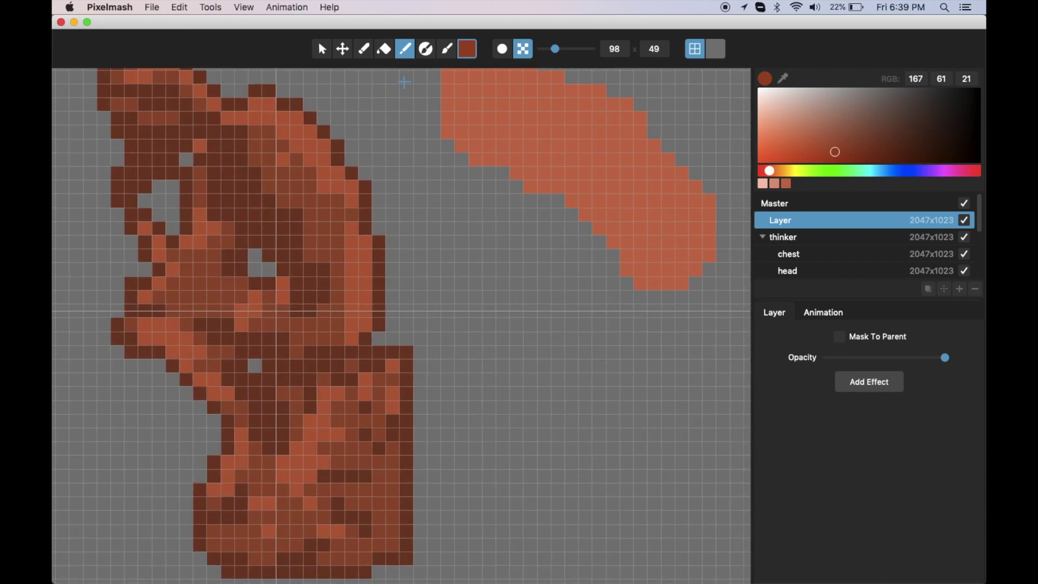
# Step: Draw a wavy dark red Pencil line below the terracotta shape and view it in HD mode
pyautogui.moveTo(409, 185)
pyautogui.mouseDown()
pyautogui.moveTo(501, 250)
pyautogui.moveTo(571, 355)
pyautogui.mouseUp()
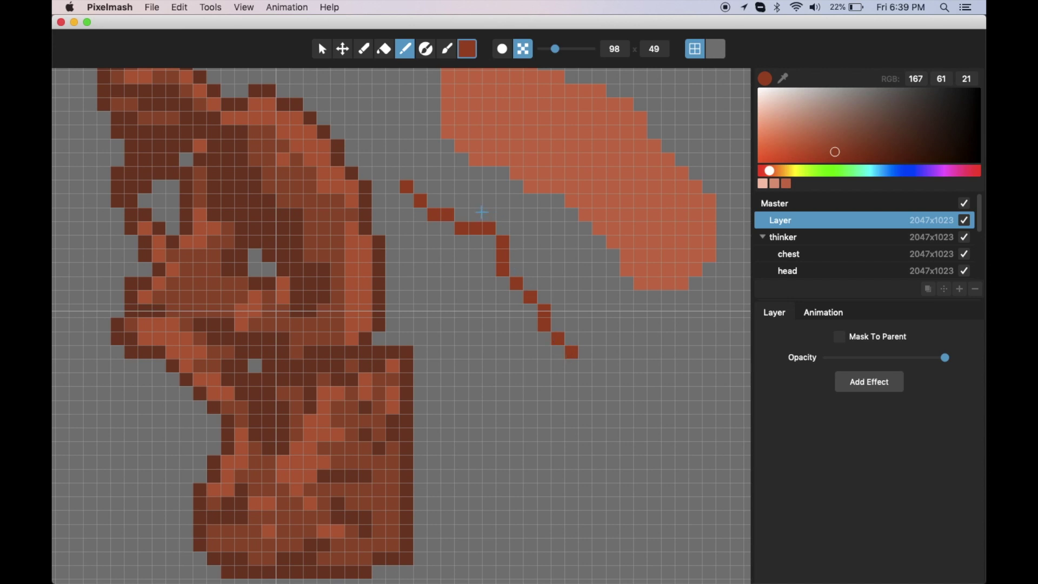
pyautogui.press('p')
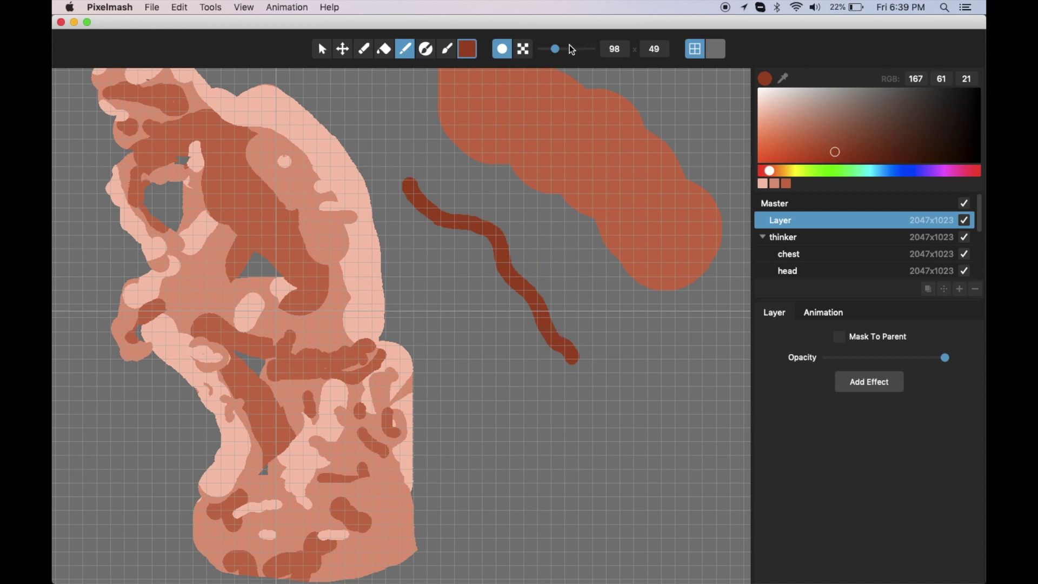
pyautogui.click(447, 50)
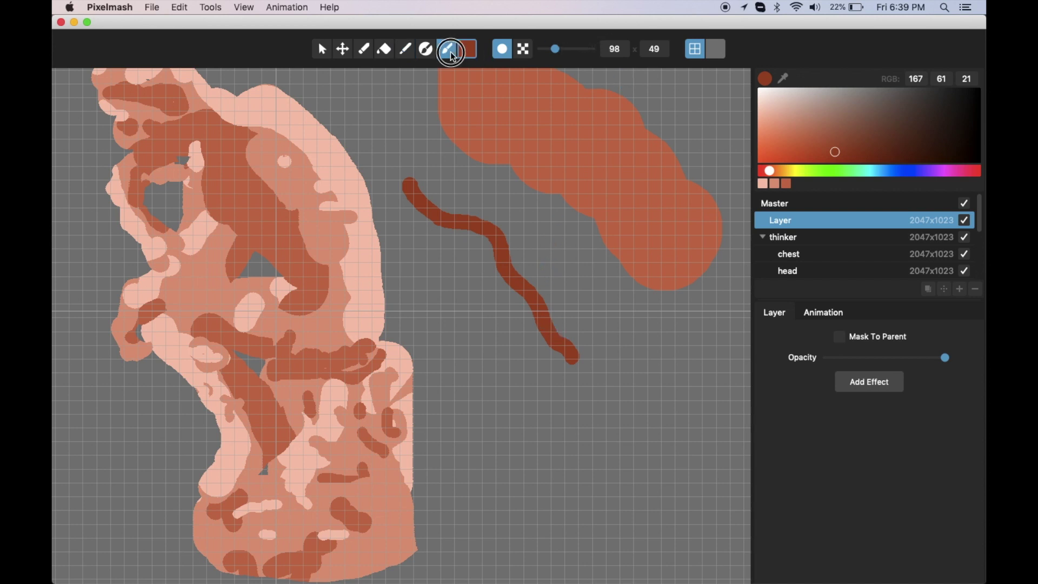
pyautogui.click(405, 51)
# Step: Raise the pixel resolution to 320 × 160 in pixel preview mode and draw a second Pencil line between the first line and the terracotta shape
pyautogui.click(523, 49)
pyautogui.moveTo(555, 49)
pyautogui.mouseDown()
pyautogui.moveTo(578, 53)
pyautogui.moveTo(566, 50)
pyautogui.mouseUp()
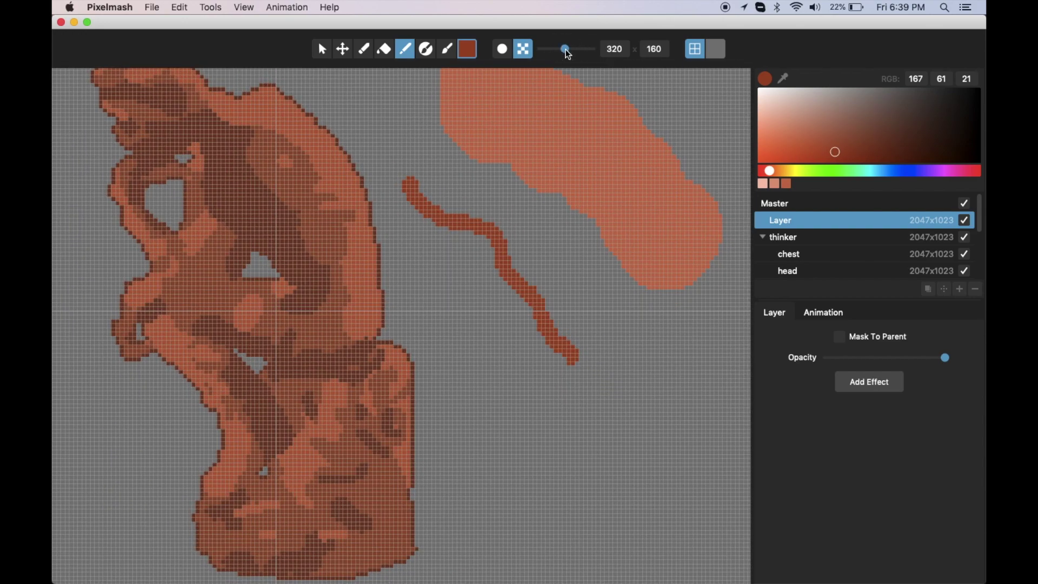
pyautogui.scroll(3, 472, 169)
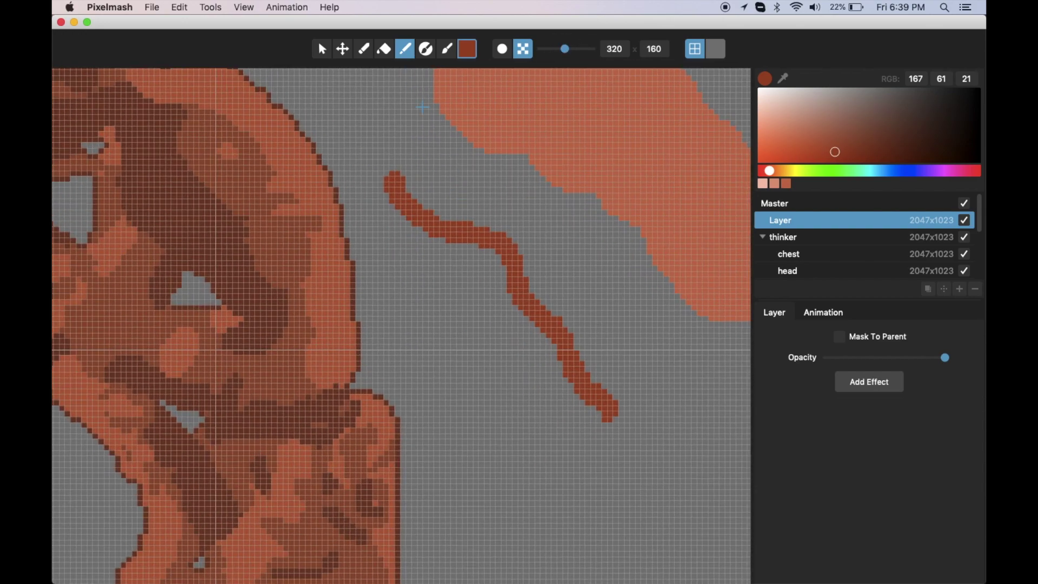
pyautogui.moveTo(430, 129)
pyautogui.mouseDown()
pyautogui.moveTo(480, 187)
pyautogui.moveTo(549, 227)
pyautogui.moveTo(566, 256)
pyautogui.moveTo(590, 248)
pyautogui.mouseUp()
# Step: Examine up close how thick the two pencil lines appear against the 320 × 160 pixel grid
pyautogui.scroll(1, 509, 200)
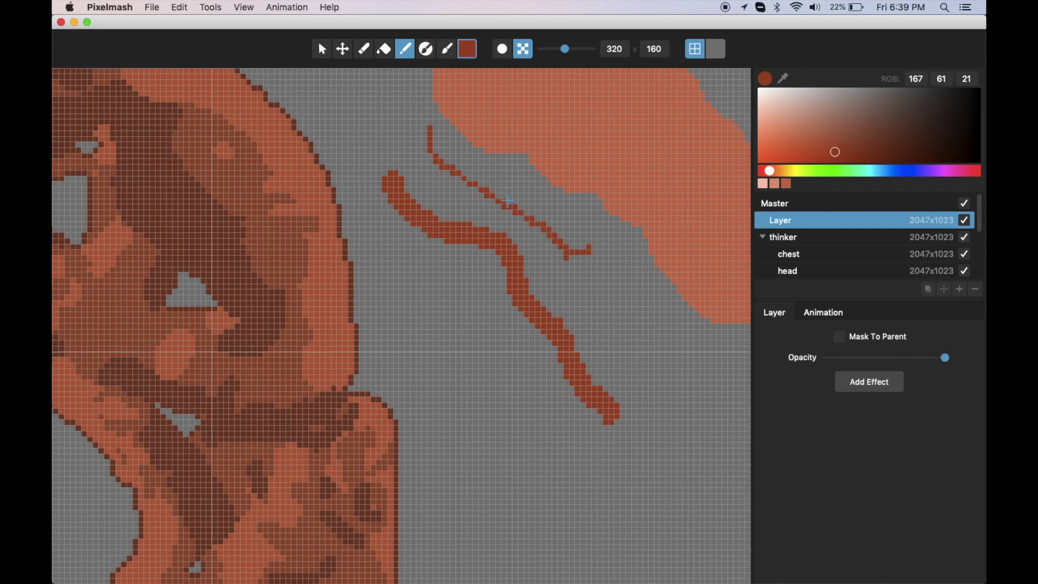
pyautogui.scroll(3, 508, 200)
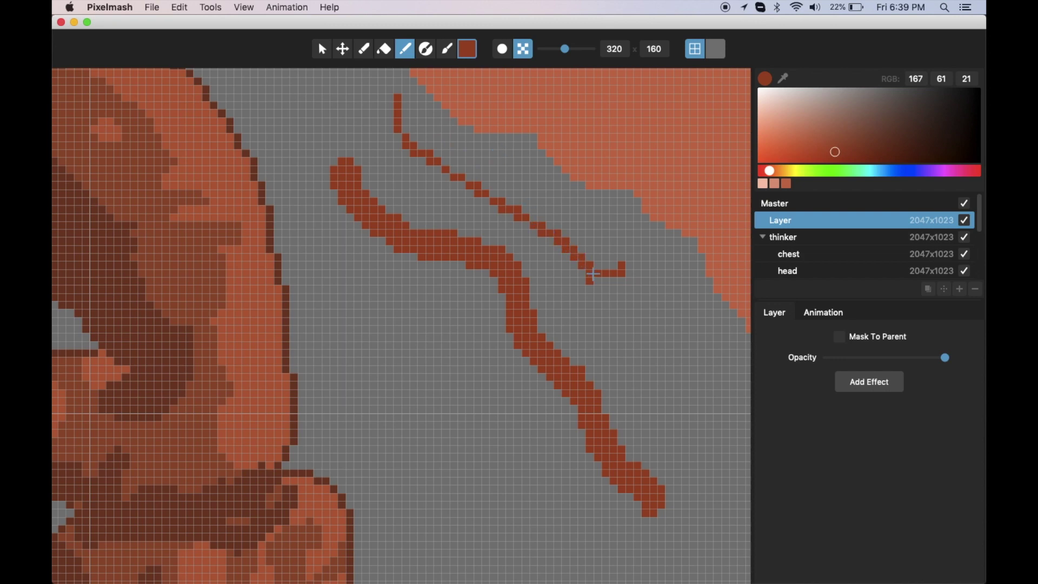
pyautogui.press('p')
pyautogui.press('p')
pyautogui.scroll(-6, 569, 248)
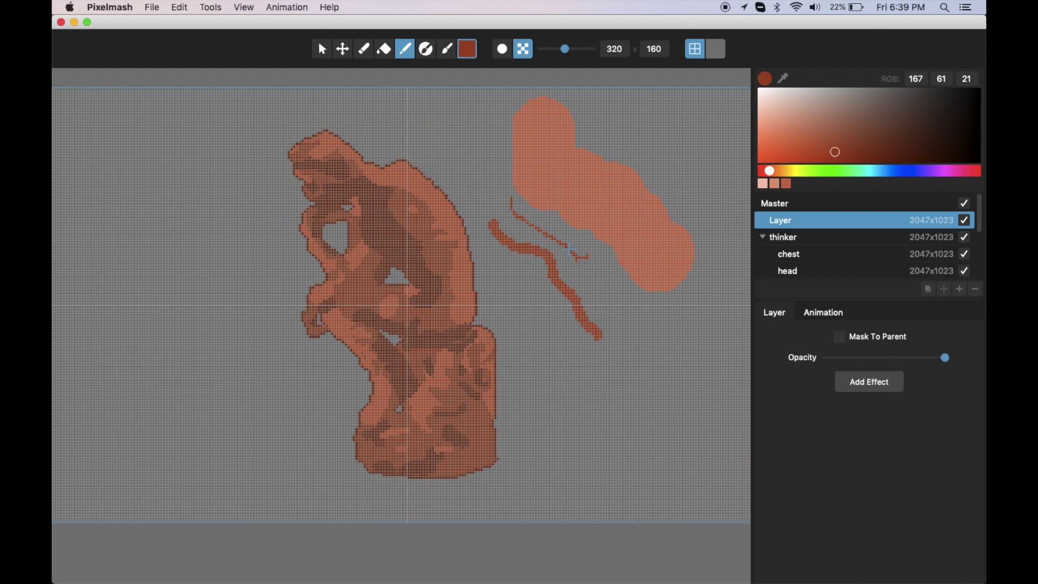
# Step: Undo both pencil lines along with the resolution changes, and hide the grid
pyautogui.press('super+z')
pyautogui.press('super+z')
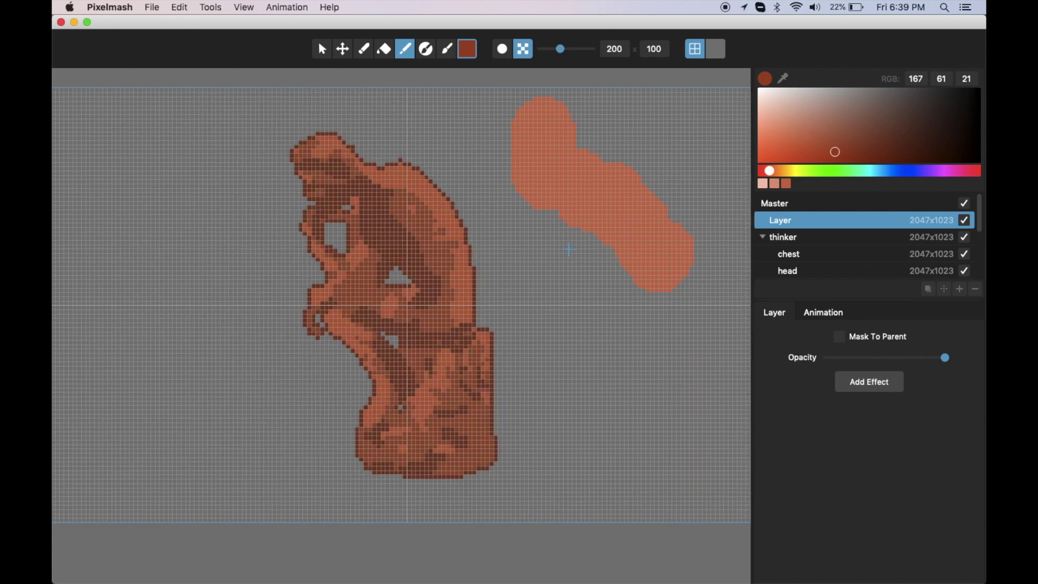
pyautogui.click(697, 50)
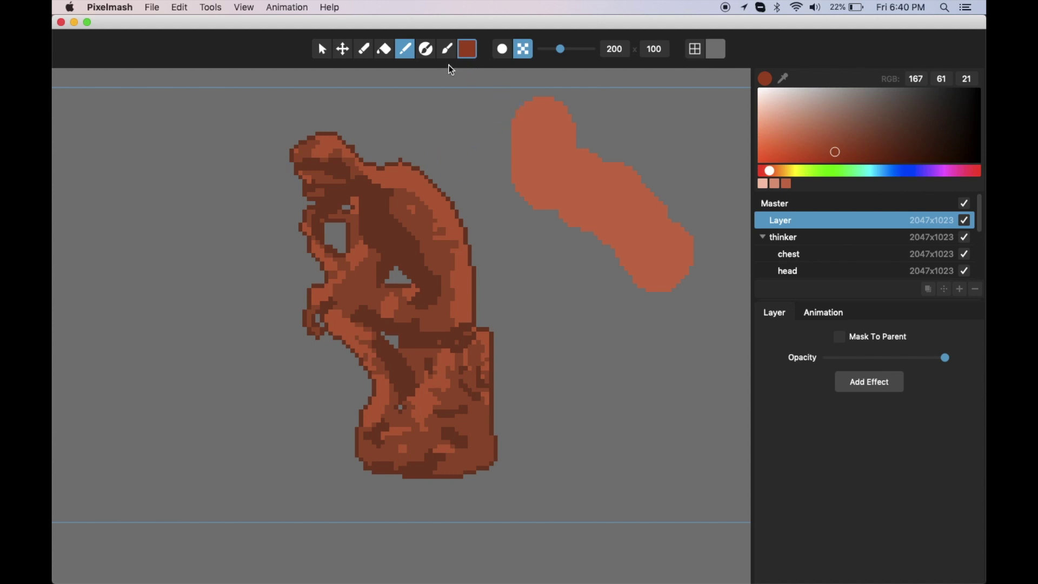
# Step: Fill the terracotta shape with the light pink swatch (RGB 254, 193, 170) and undo the fill
pyautogui.click(385, 53)
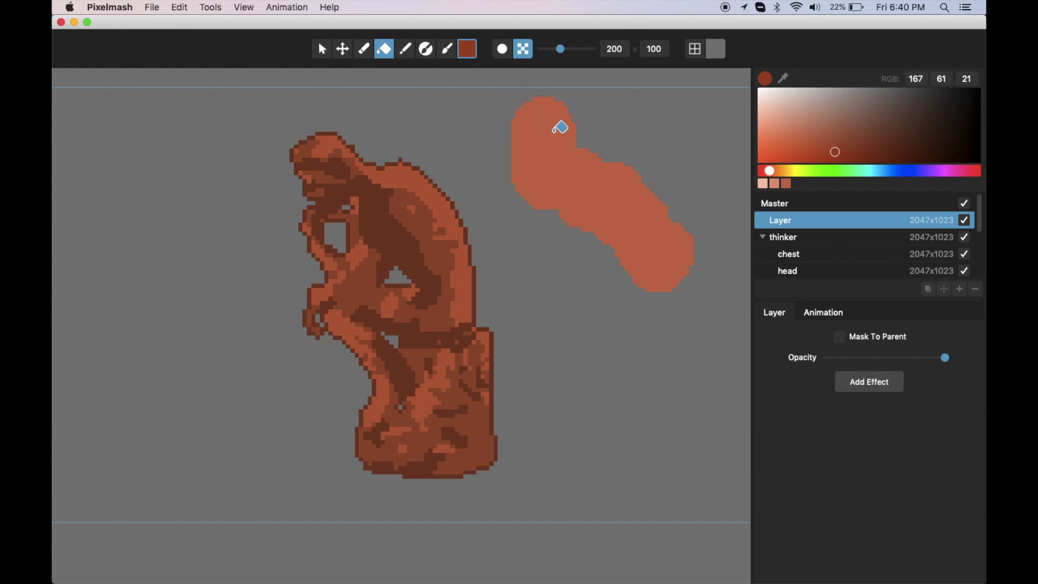
pyautogui.click(769, 183)
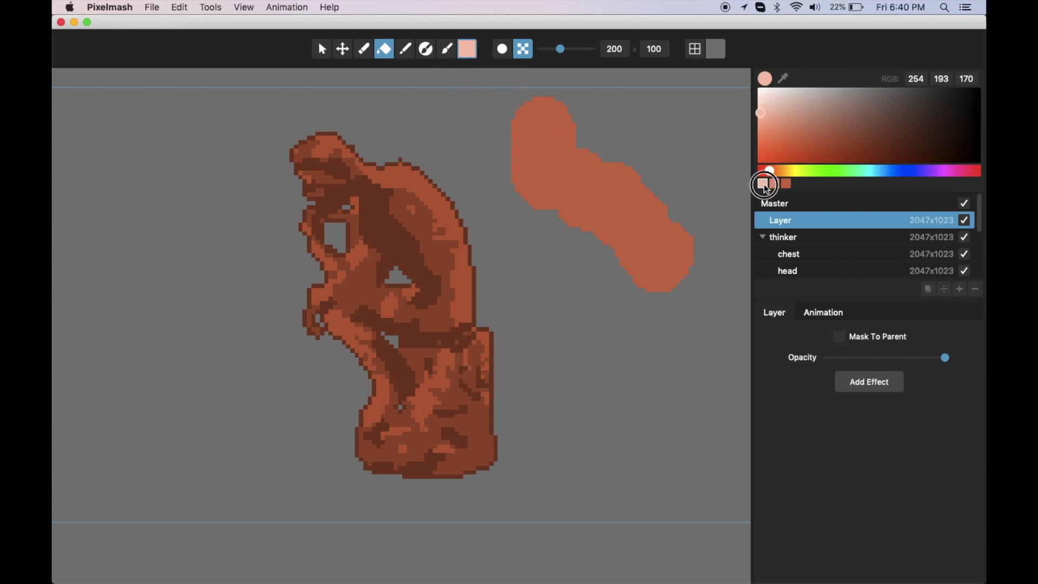
pyautogui.click(612, 186)
pyautogui.press('super+z')
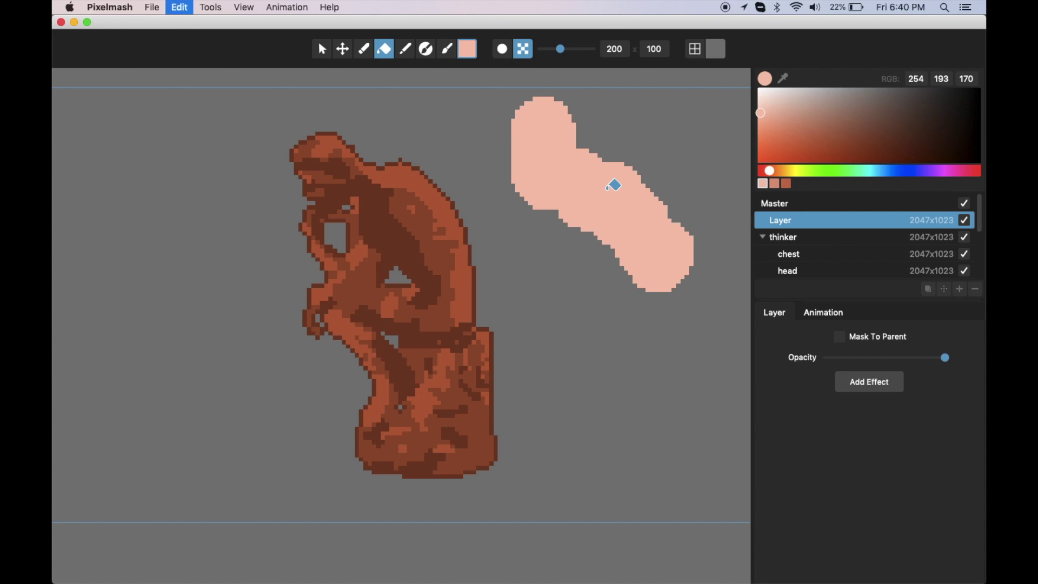
# Step: Try the light pink fill on the empty canvas around the shape and again on the shape itself, undoing each
pyautogui.click(489, 152)
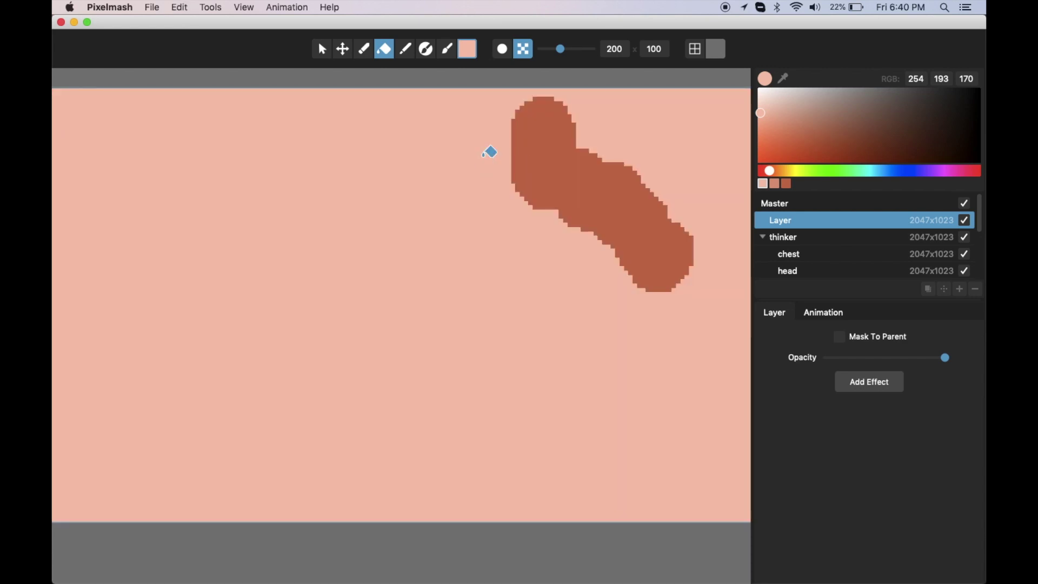
pyautogui.press('super+z')
pyautogui.click(562, 134)
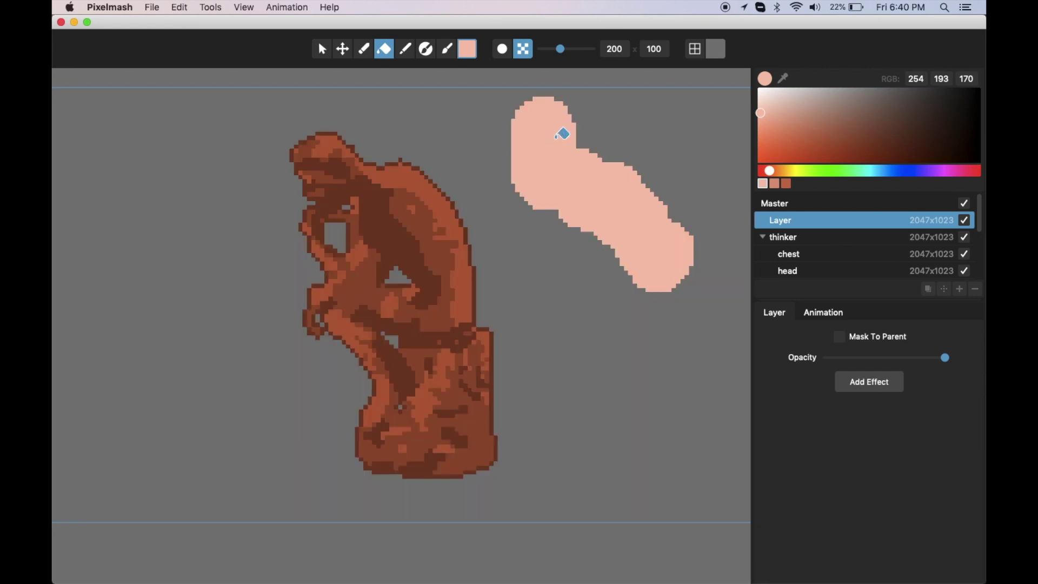
pyautogui.press('super+z')
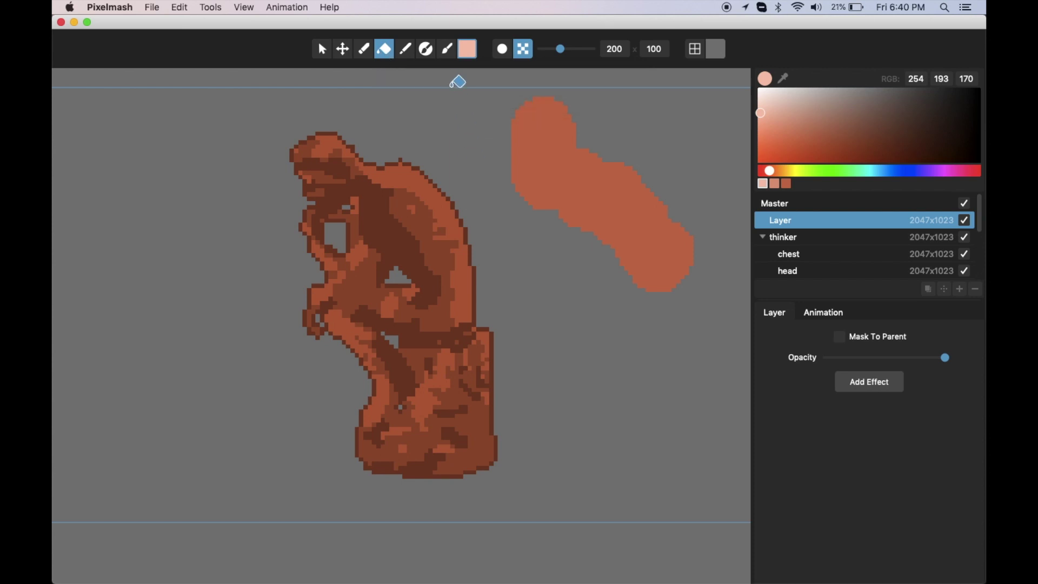
# Step: With the Brush, paint light pink only within the terracotta shape, first along its lower edge and again over the whole shape, undoing each
pyautogui.click(448, 51)
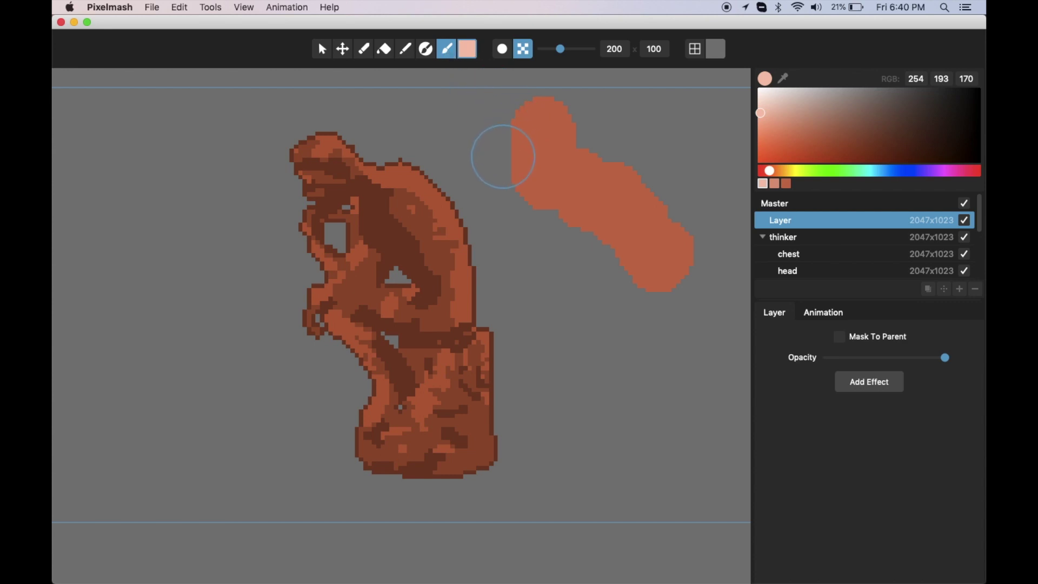
pyautogui.moveTo(502, 157)
pyautogui.mouseDown()
pyautogui.moveTo(531, 206)
pyautogui.moveTo(592, 223)
pyautogui.moveTo(637, 294)
pyautogui.mouseUp()
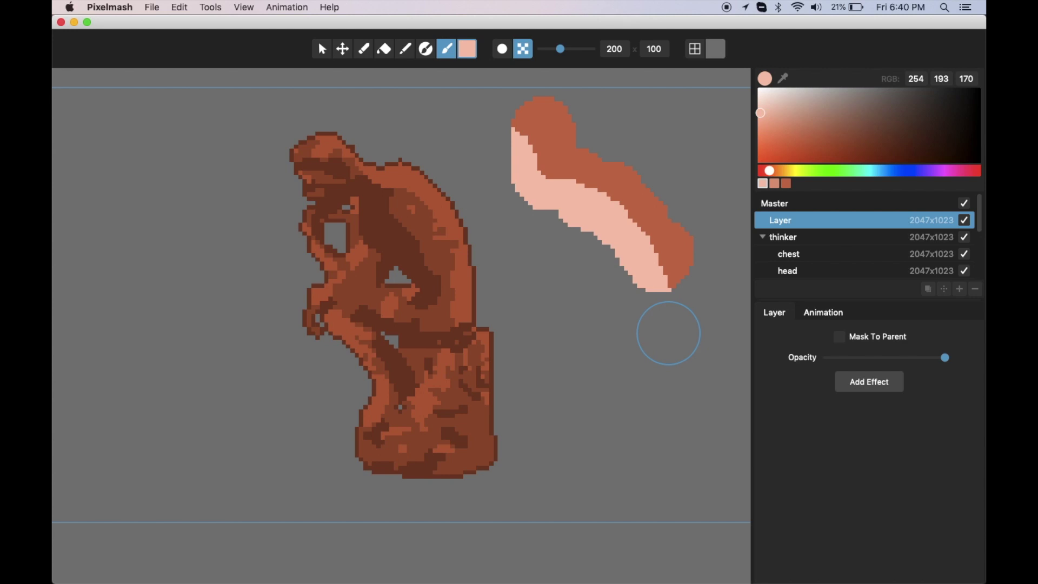
pyautogui.press('super+z')
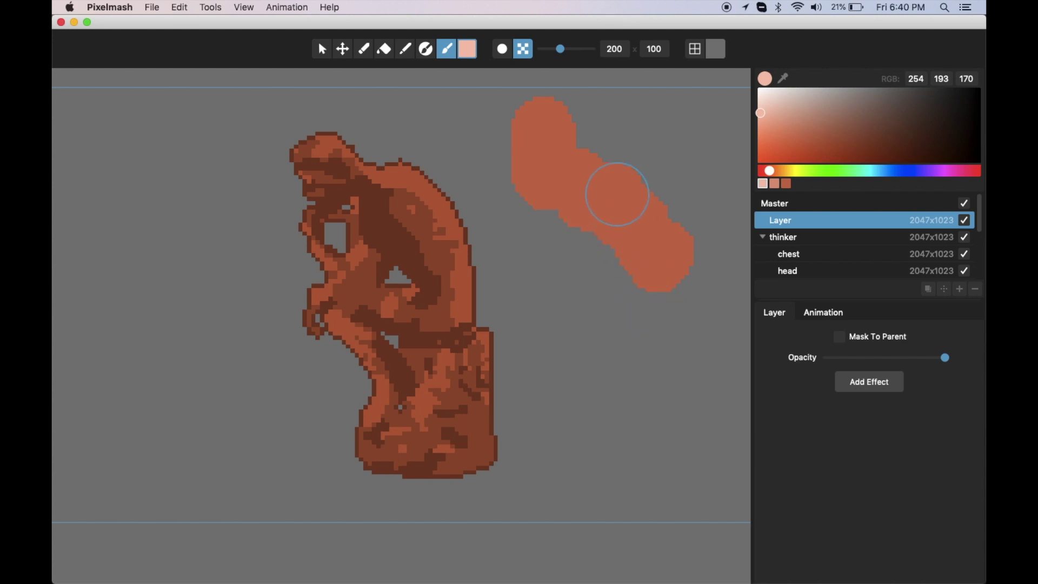
pyautogui.click(605, 193)
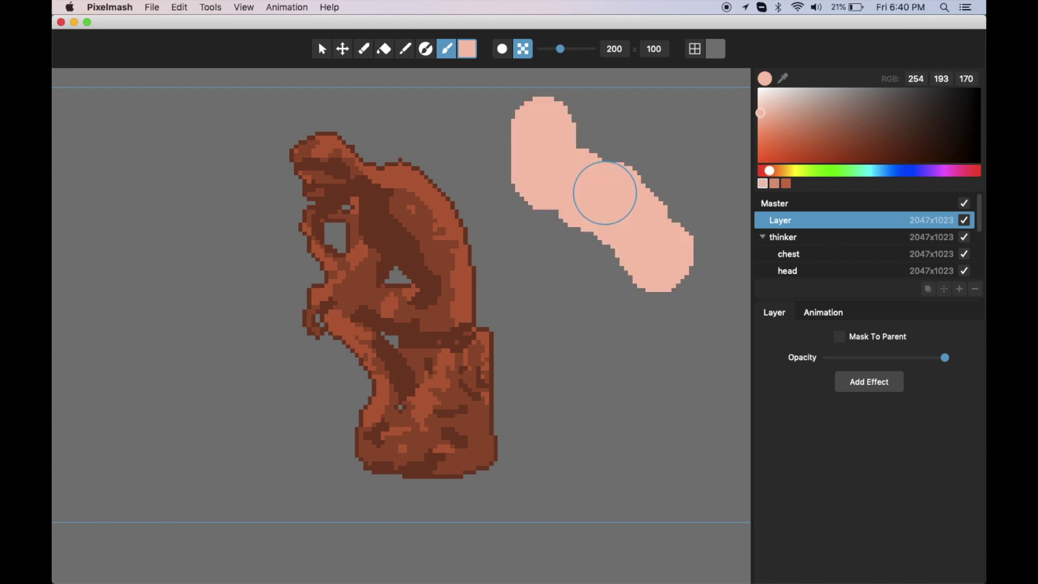
pyautogui.press('super+z')
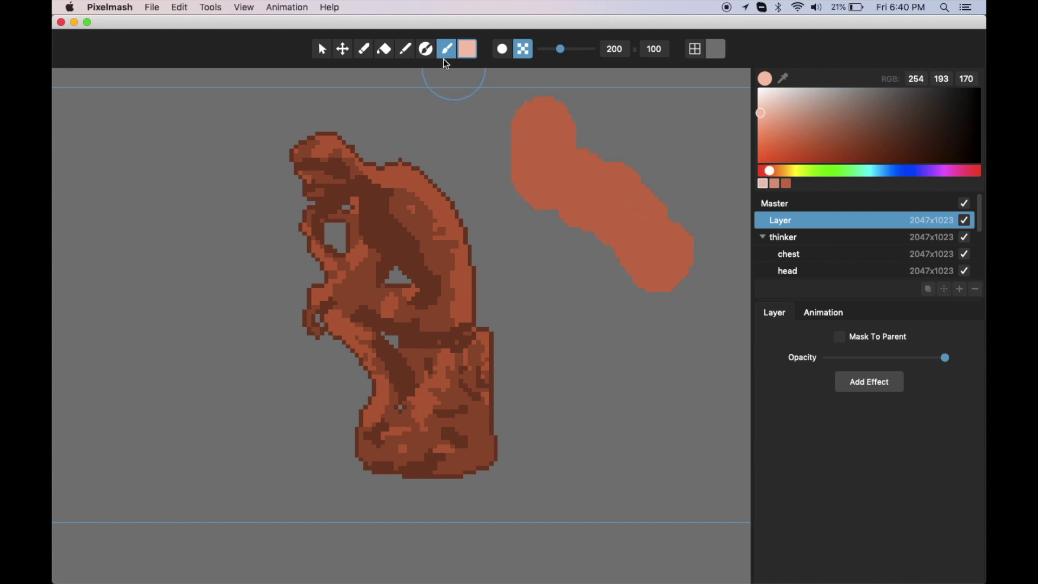
# Step: Erase two strips from the terracotta shape with the Erase tool, undoing each one
pyautogui.click(366, 50)
pyautogui.moveTo(503, 138)
pyautogui.mouseDown()
pyautogui.moveTo(538, 144)
pyautogui.moveTo(557, 125)
pyautogui.moveTo(552, 114)
pyautogui.moveTo(530, 120)
pyautogui.moveTo(586, 224)
pyautogui.moveTo(634, 257)
pyautogui.mouseUp()
pyautogui.press('super+z')
pyautogui.press('super+z')
pyautogui.scroll(-2, 604, 191)
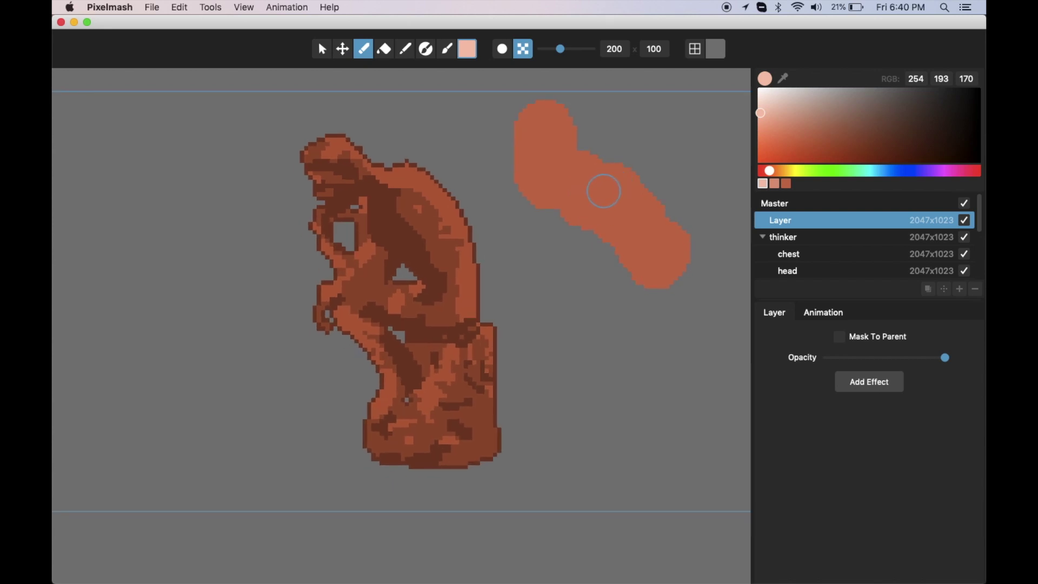
pyautogui.scroll(2, 578, 201)
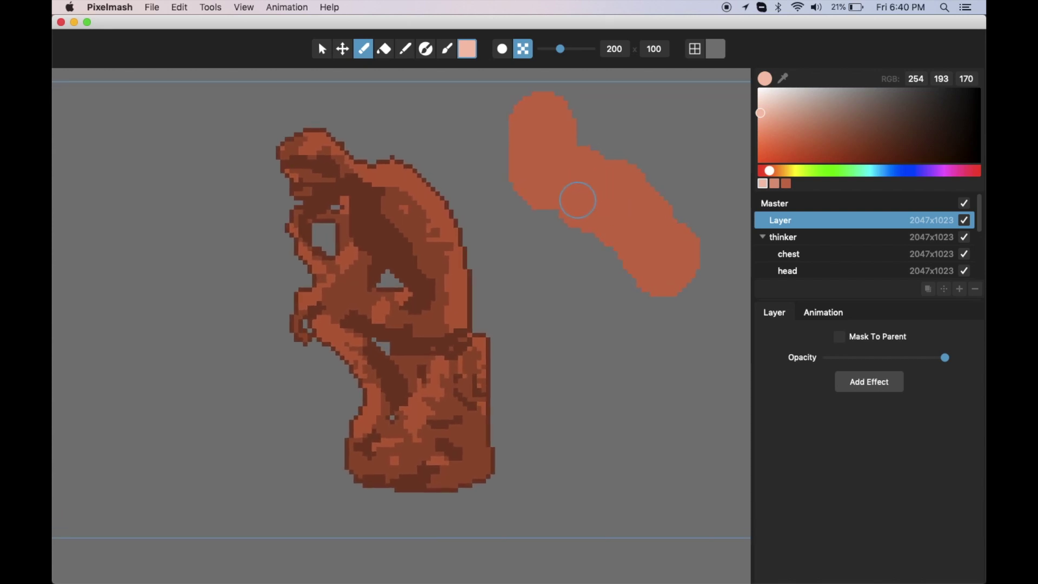
pyautogui.scroll(1, 578, 201)
pyautogui.moveTo(547, 197); pyautogui.dragTo(631, 148)
pyautogui.press('super+z')
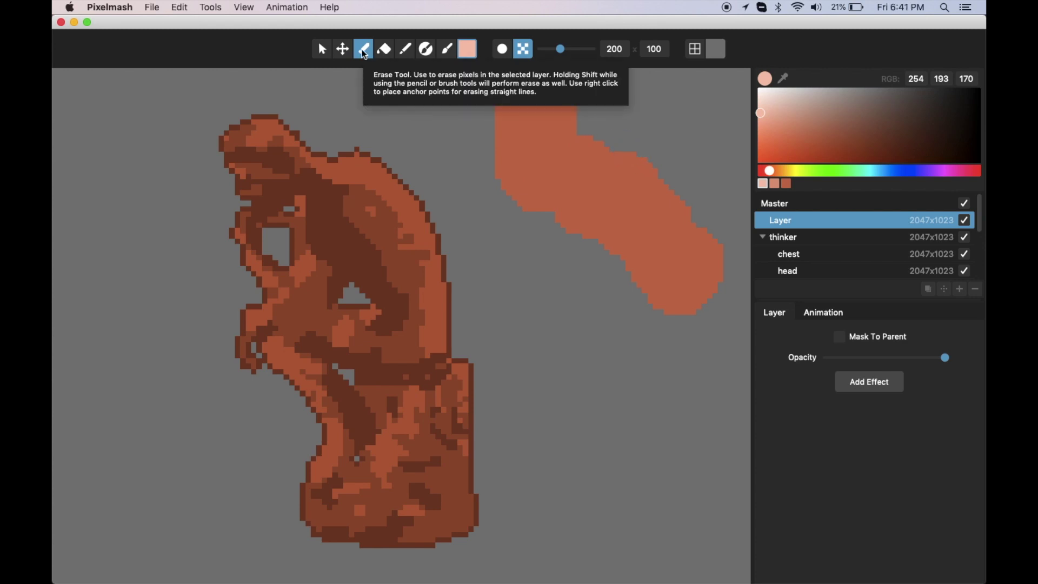
# Step: Erase a band across the upper part of the terracotta shape using the Brush tool's erase mode
pyautogui.click(447, 49)
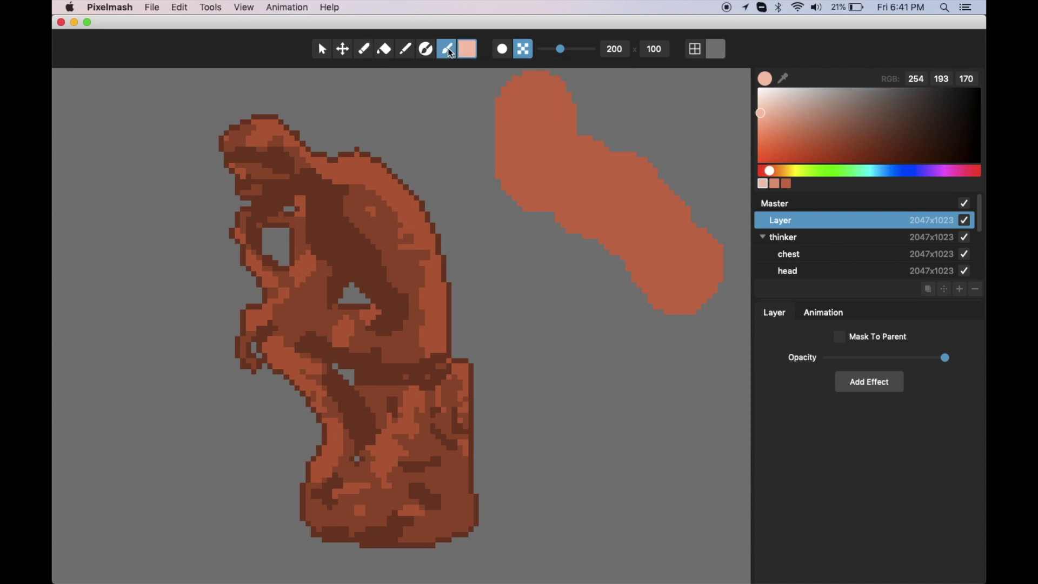
pyautogui.moveTo(482, 172)
pyautogui.mouseDown()
pyautogui.moveTo(549, 158)
pyautogui.moveTo(596, 171)
pyautogui.moveTo(602, 159)
pyautogui.moveTo(523, 155)
pyautogui.moveTo(485, 132)
pyautogui.mouseUp()
pyautogui.click(384, 50)
pyautogui.click(365, 51)
pyautogui.click(404, 57)
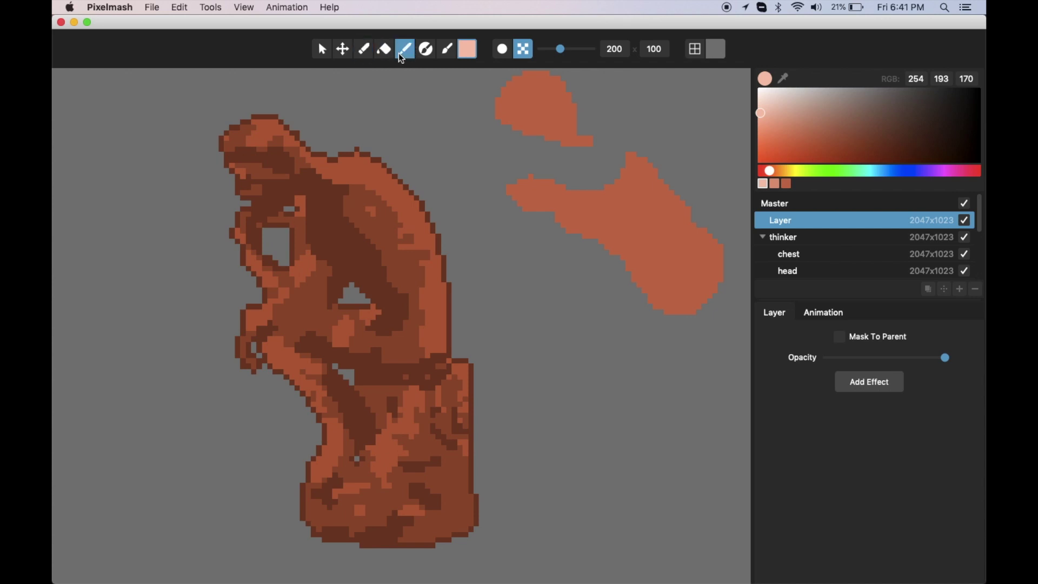
pyautogui.click(369, 57)
pyautogui.click(445, 57)
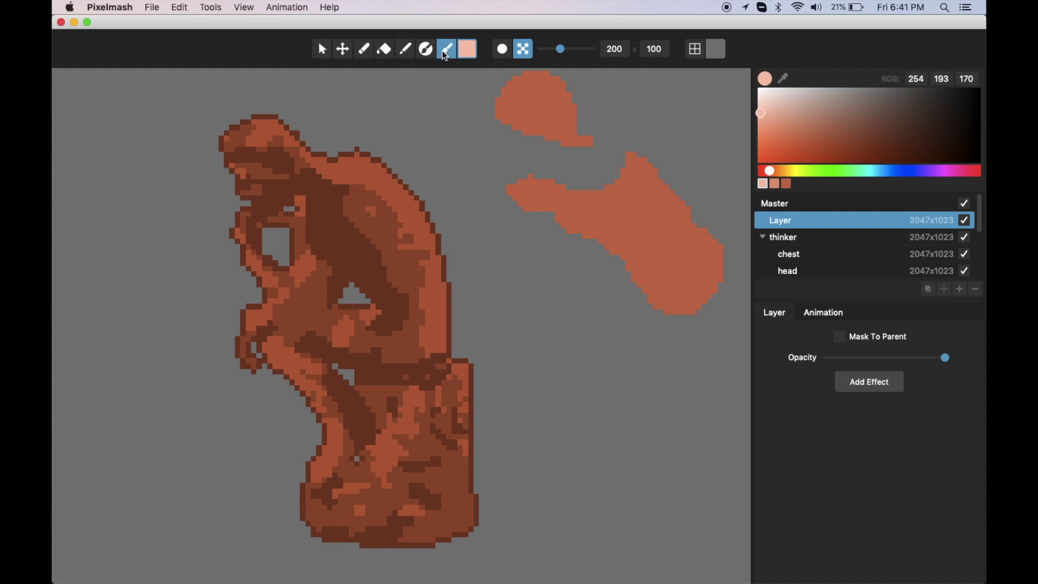
pyautogui.click(425, 55)
pyautogui.click(410, 55)
pyautogui.click(390, 52)
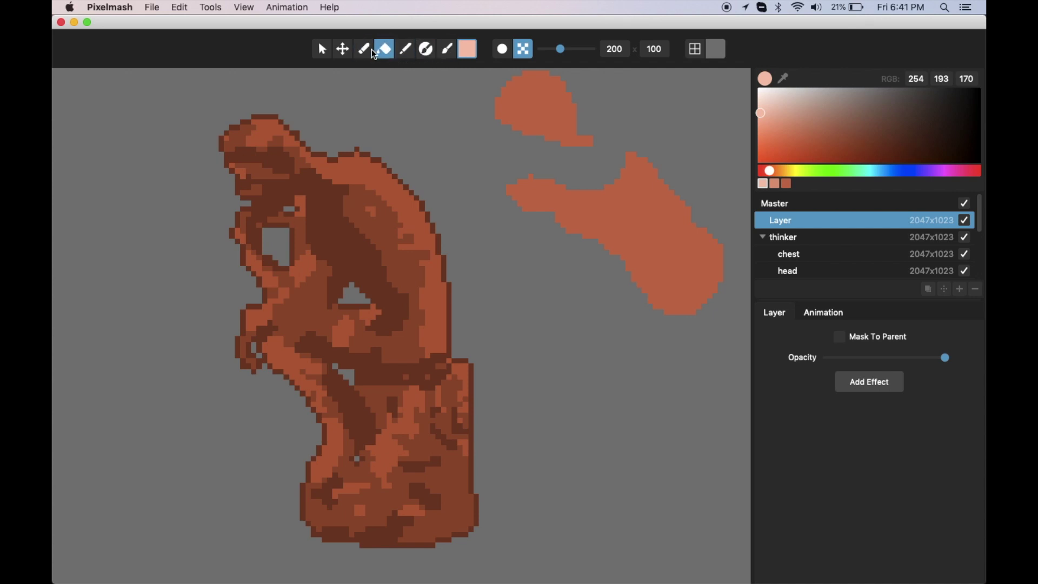
pyautogui.click(363, 49)
pyautogui.scroll(-5, 460, 110)
pyautogui.scroll(3, 460, 111)
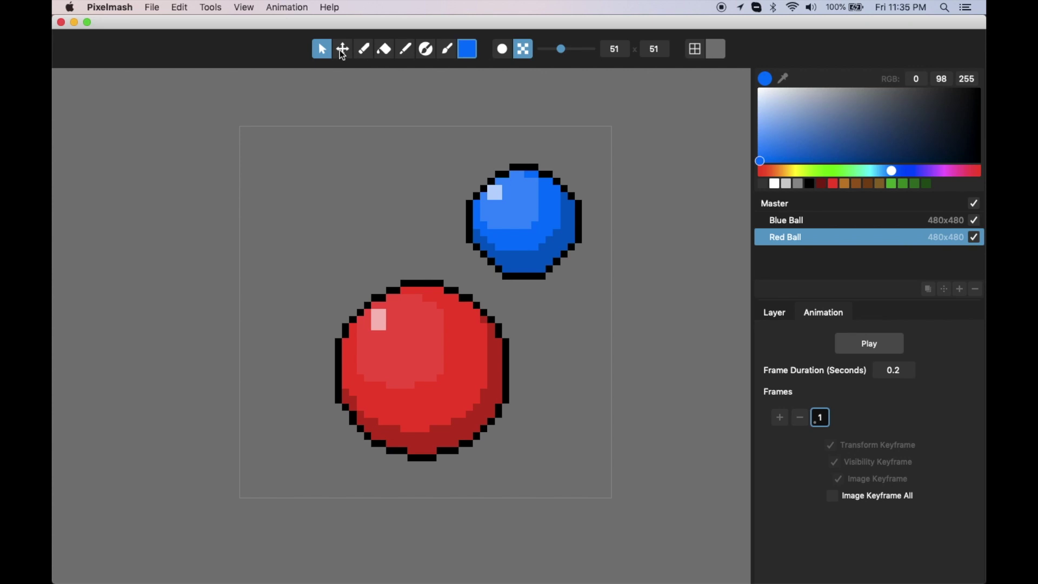
# Step: Move the Red Ball layer slightly down with the Transform tool
pyautogui.click(343, 52)
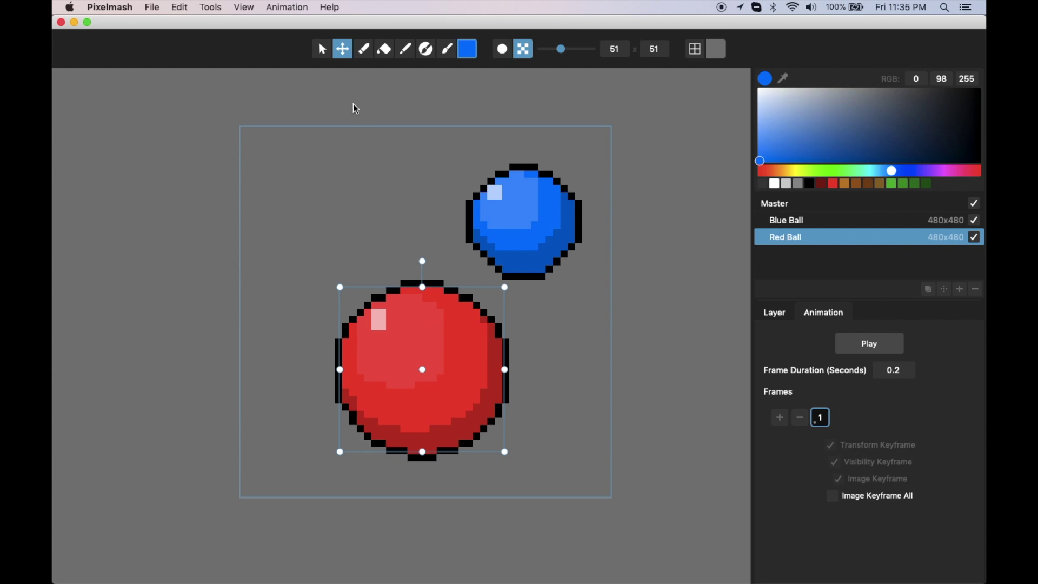
pyautogui.scroll(-2, 359, 105)
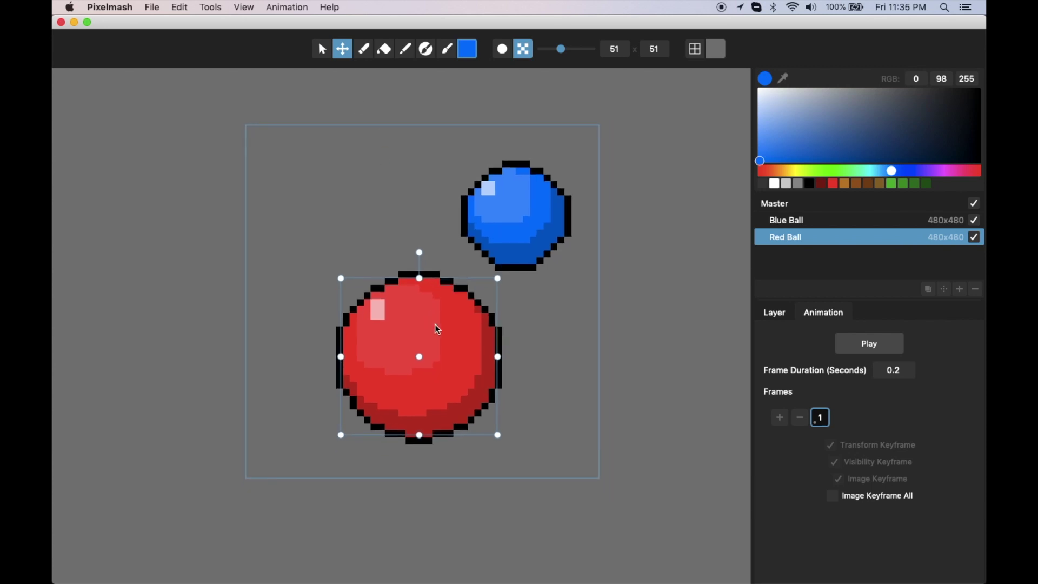
pyautogui.moveTo(435, 325); pyautogui.dragTo(435, 355)
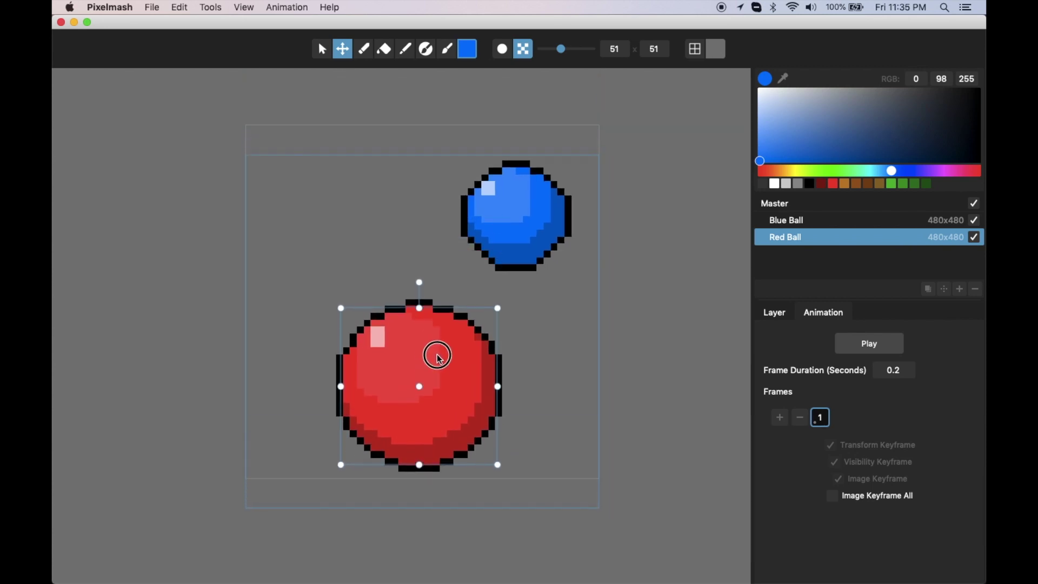
# Step: Scale the red ball down slightly and narrow it into an upright oval, trying its top handle too
pyautogui.moveTo(491, 314)
pyautogui.mouseDown()
pyautogui.moveTo(480, 317)
pyautogui.moveTo(508, 308)
pyautogui.moveTo(476, 324)
pyautogui.moveTo(497, 324)
pyautogui.mouseUp()
pyautogui.moveTo(495, 387); pyautogui.dragTo(474, 393)
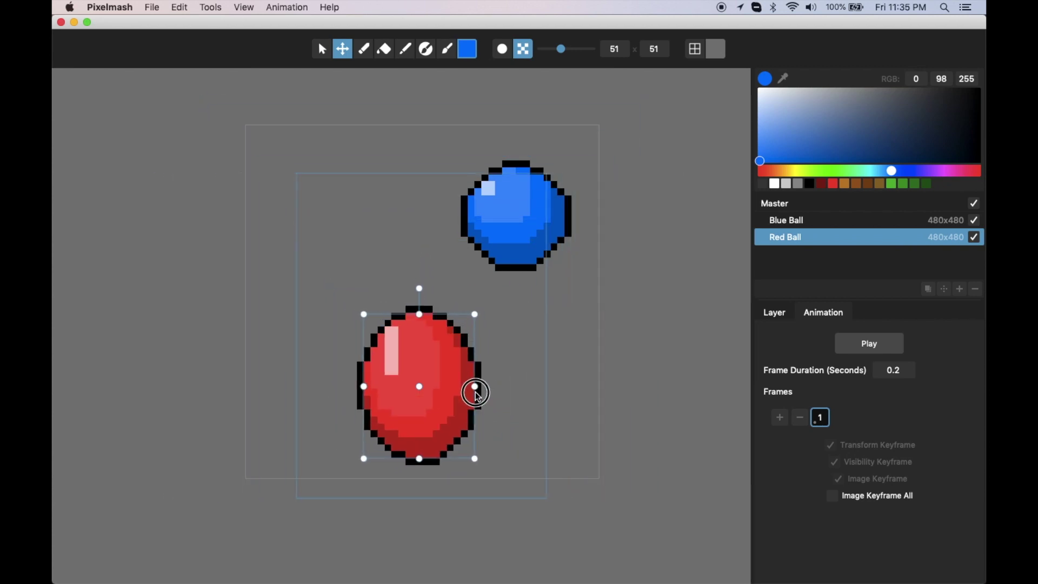
pyautogui.moveTo(416, 316); pyautogui.dragTo(463, 280)
# Step: Undo all transformations of the red ball
pyautogui.press('super+z')
pyautogui.press('super+z')
pyautogui.press('super+z')
pyautogui.press('super+z')
pyautogui.press('super+z')
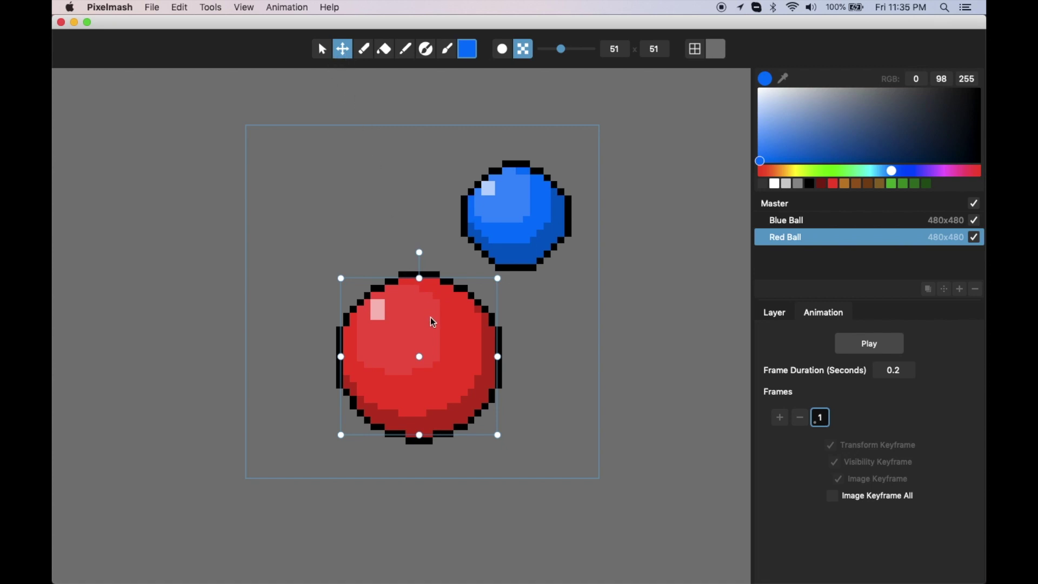
# Step: View the red and blue balls in HD mode
pyautogui.click(501, 52)
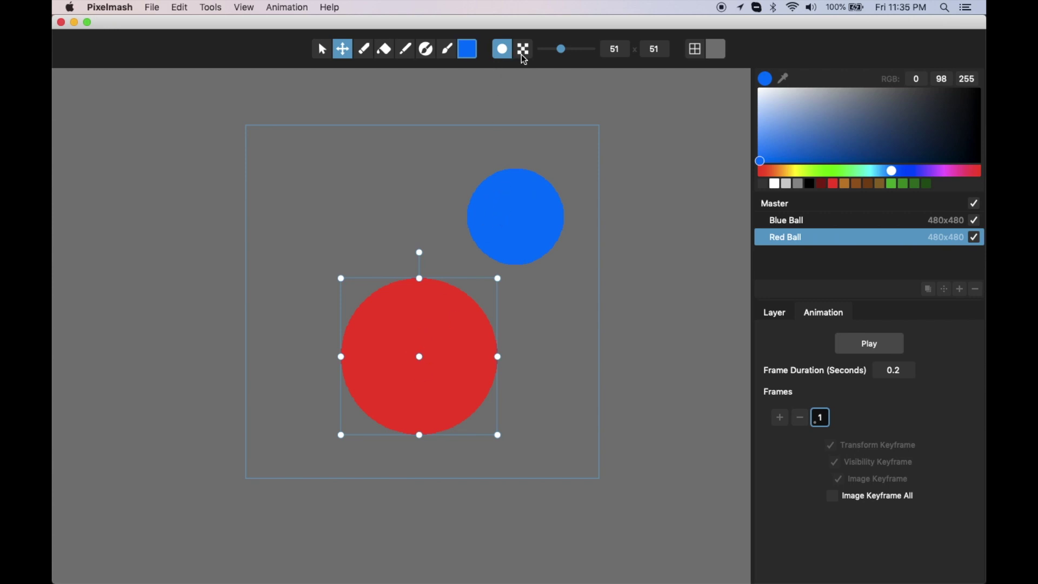
# Step: Show the balls in the pixel preview and toggle the Red Ball layer's Auto Shade effect off and back on
pyautogui.click(524, 54)
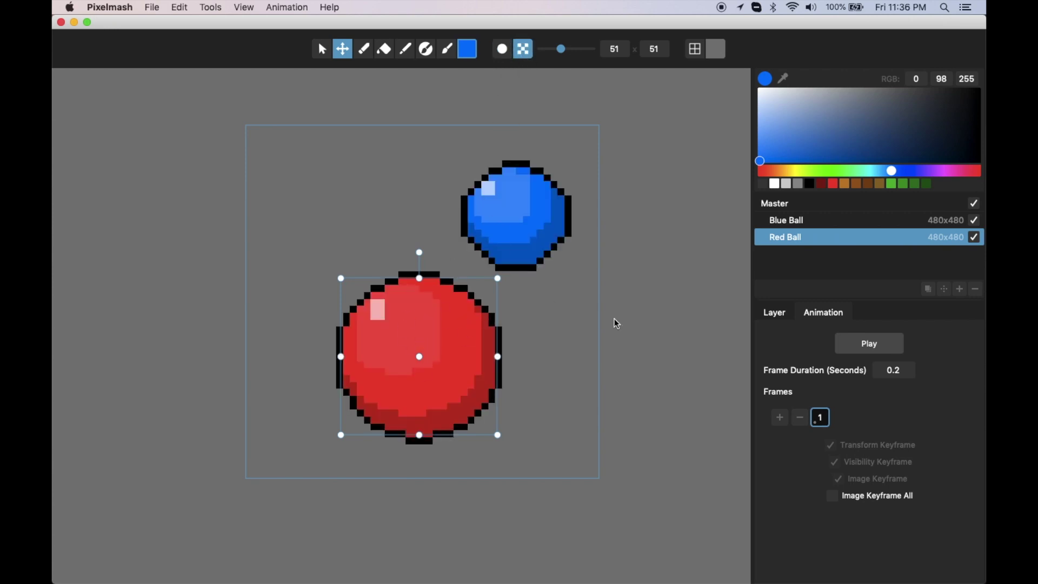
pyautogui.click(772, 313)
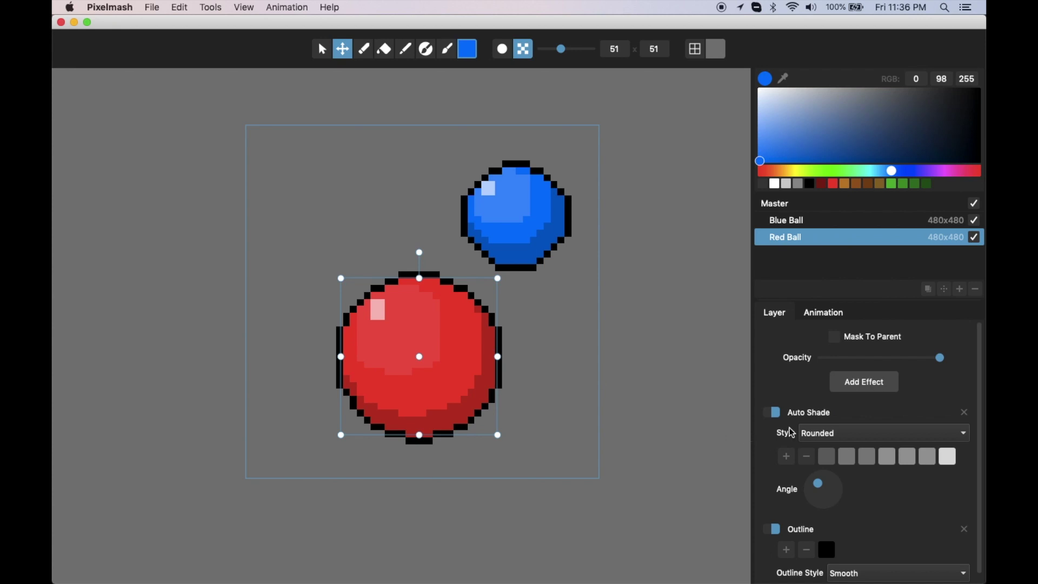
pyautogui.click(775, 413)
pyautogui.click(775, 412)
# Step: Shift the Red Ball's Auto Shade angle slightly toward the dial's centre, and toggle its Outline effect off and back on
pyautogui.moveTo(819, 485)
pyautogui.mouseDown()
pyautogui.moveTo(832, 489)
pyautogui.moveTo(814, 495)
pyautogui.moveTo(824, 490)
pyautogui.mouseUp()
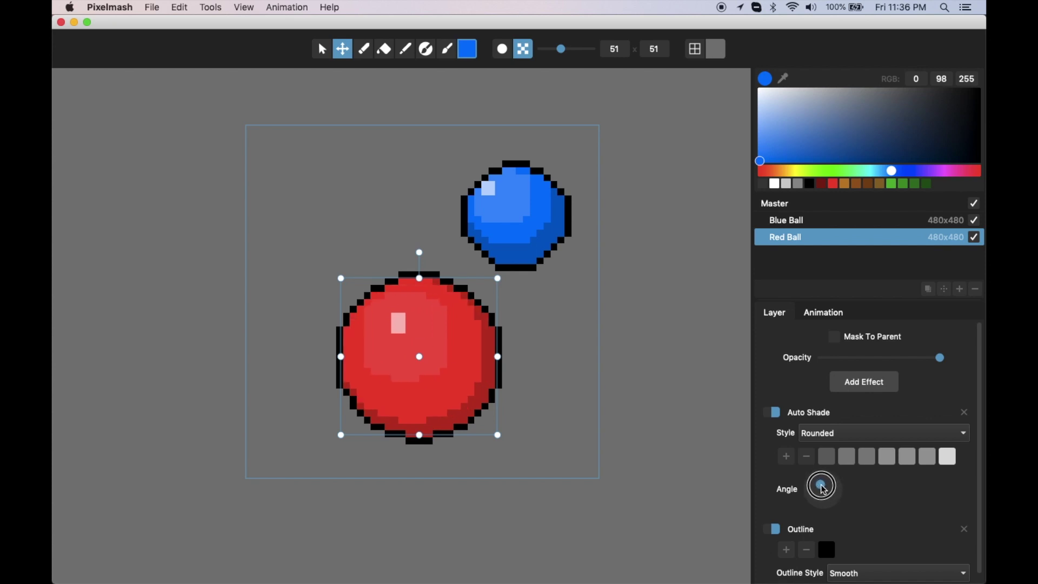
pyautogui.click(779, 530)
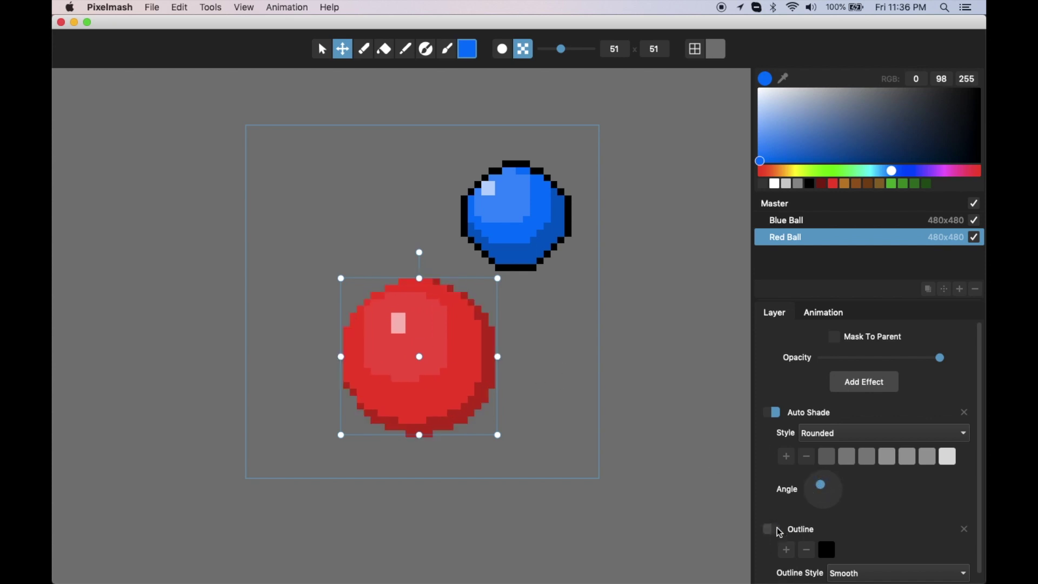
pyautogui.click(779, 531)
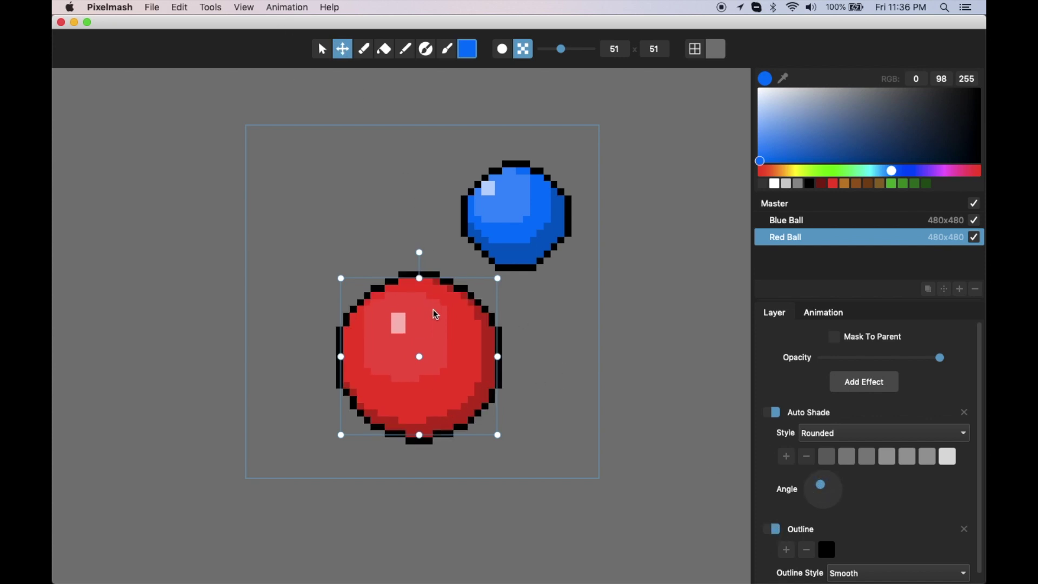
# Step: Try moving the red ball up and to the left while scaling it down slightly and back up
pyautogui.moveTo(436, 314); pyautogui.dragTo(389, 249)
pyautogui.moveTo(448, 370)
pyautogui.mouseDown()
pyautogui.moveTo(414, 339)
pyautogui.moveTo(484, 416)
pyautogui.moveTo(439, 377)
pyautogui.moveTo(398, 364)
pyautogui.moveTo(456, 387)
pyautogui.moveTo(415, 368)
pyautogui.moveTo(438, 378)
pyautogui.mouseUp()
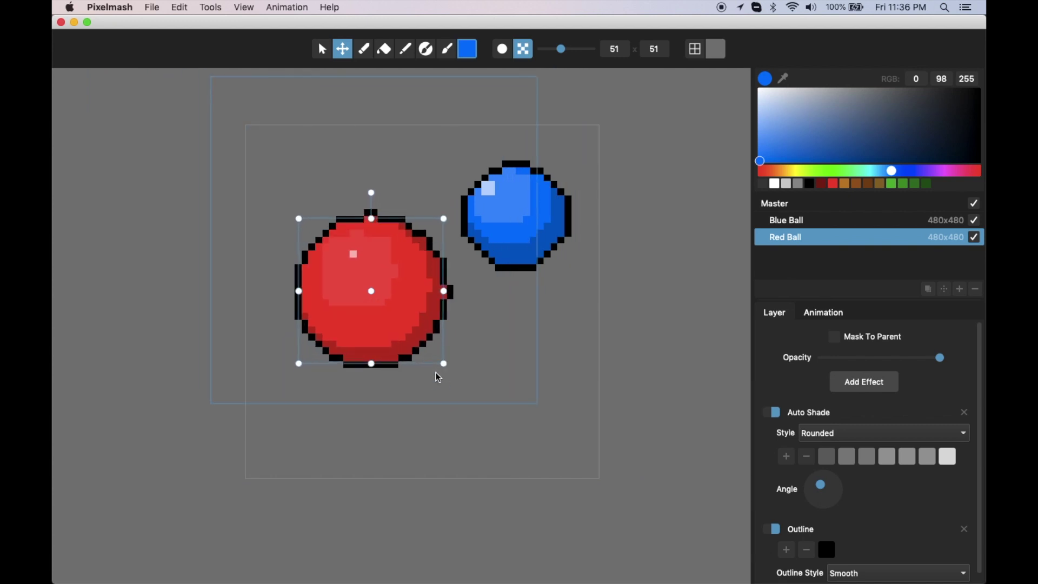
pyautogui.moveTo(394, 297); pyautogui.dragTo(380, 277)
pyautogui.moveTo(433, 336); pyautogui.dragTo(452, 371)
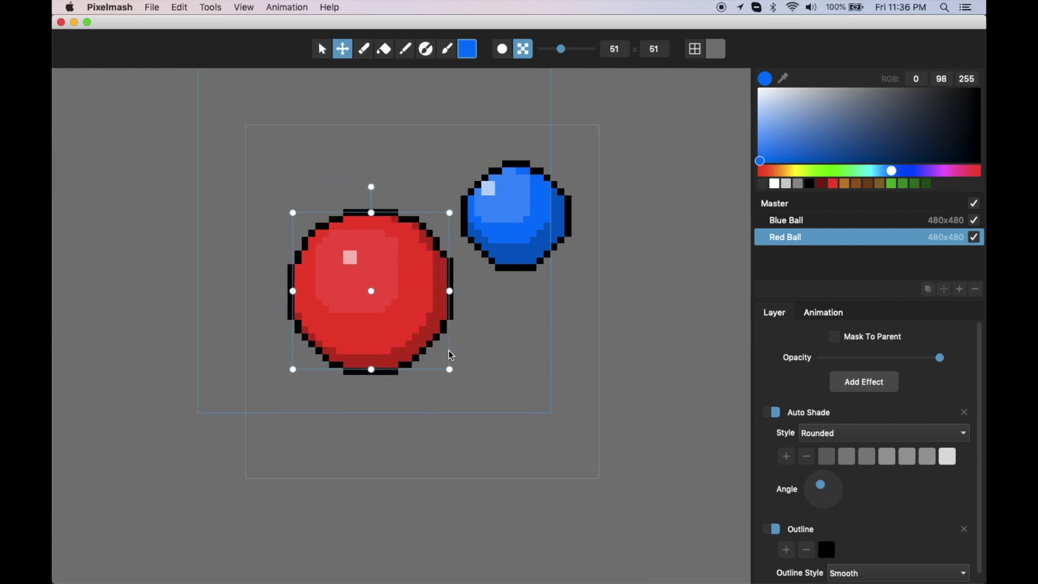
# Step: Undo the red ball's trial moves and scaling
pyautogui.press('super+z')
pyautogui.press('super+z')
pyautogui.press('super+shift+z')
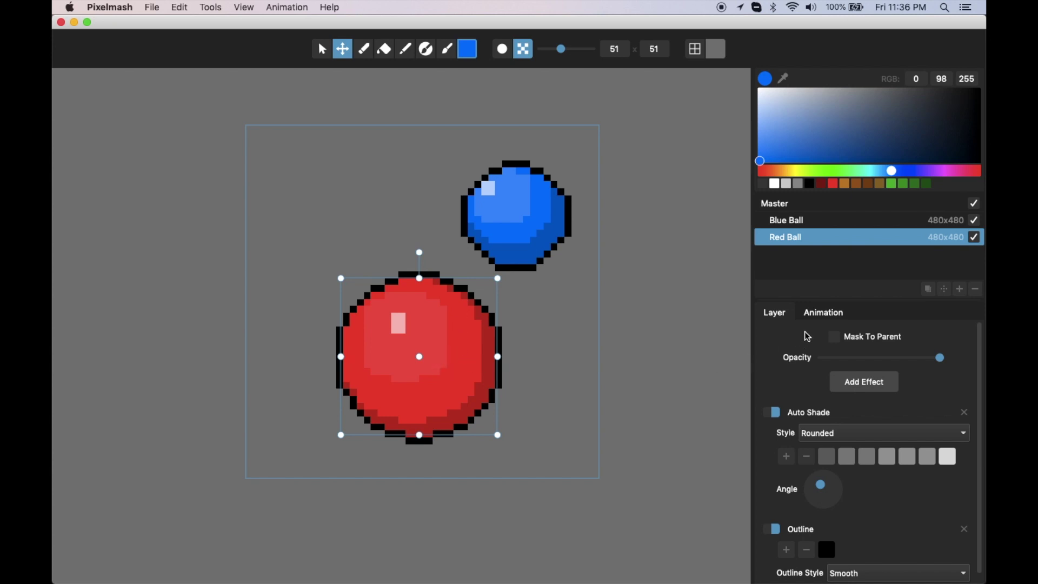
# Step: Add two animation frames and enable a Transform Keyframe for the Red Ball layer on frame 3
pyautogui.click(823, 313)
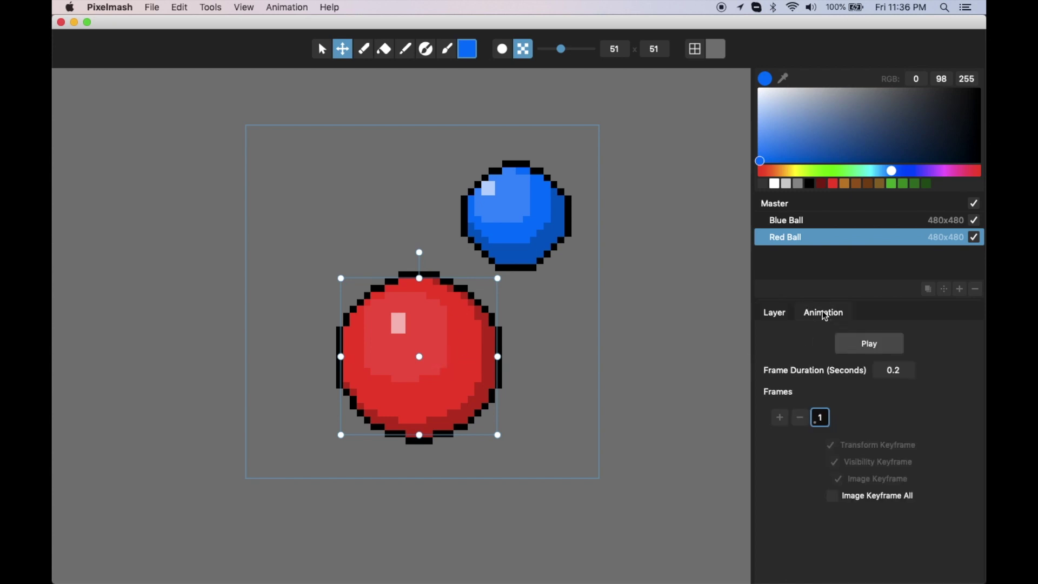
pyautogui.click(780, 418)
pyautogui.click(781, 418)
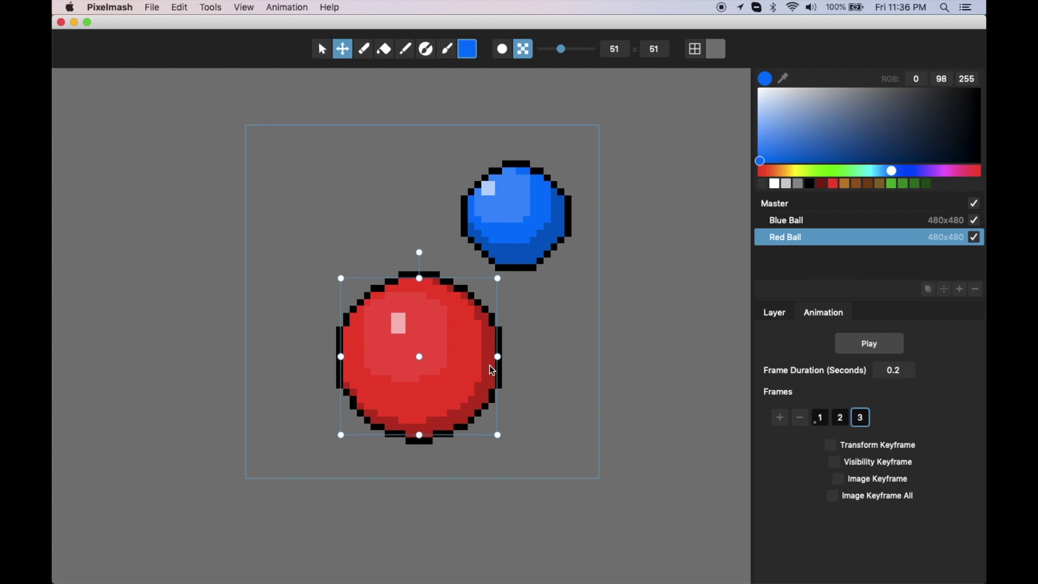
pyautogui.click(831, 446)
# Step: Raise the red ball straight up in frame 1 and return to frame 3
pyautogui.click(823, 422)
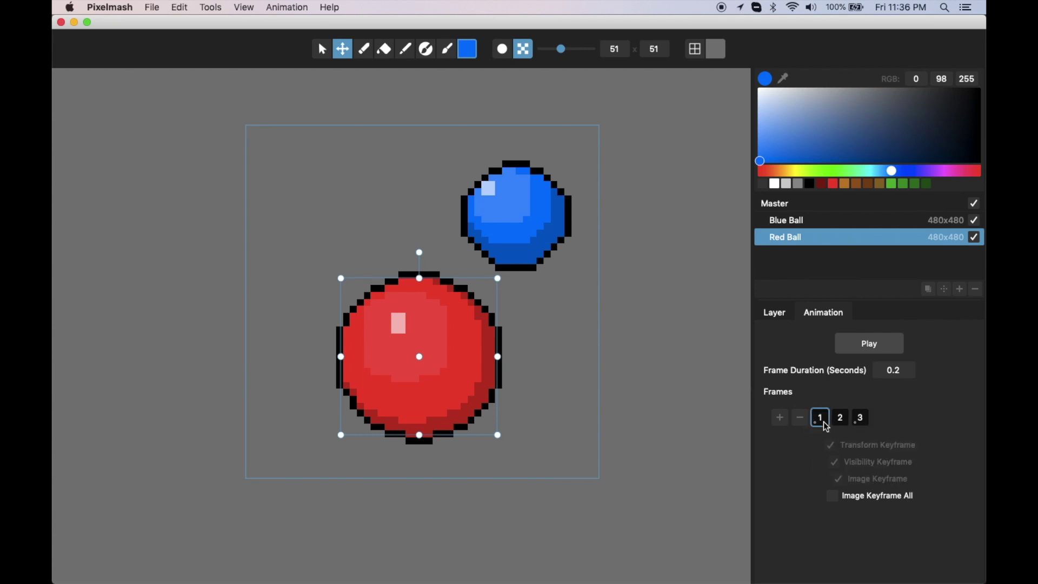
pyautogui.moveTo(434, 338); pyautogui.dragTo(433, 237)
pyautogui.press('super+Left')
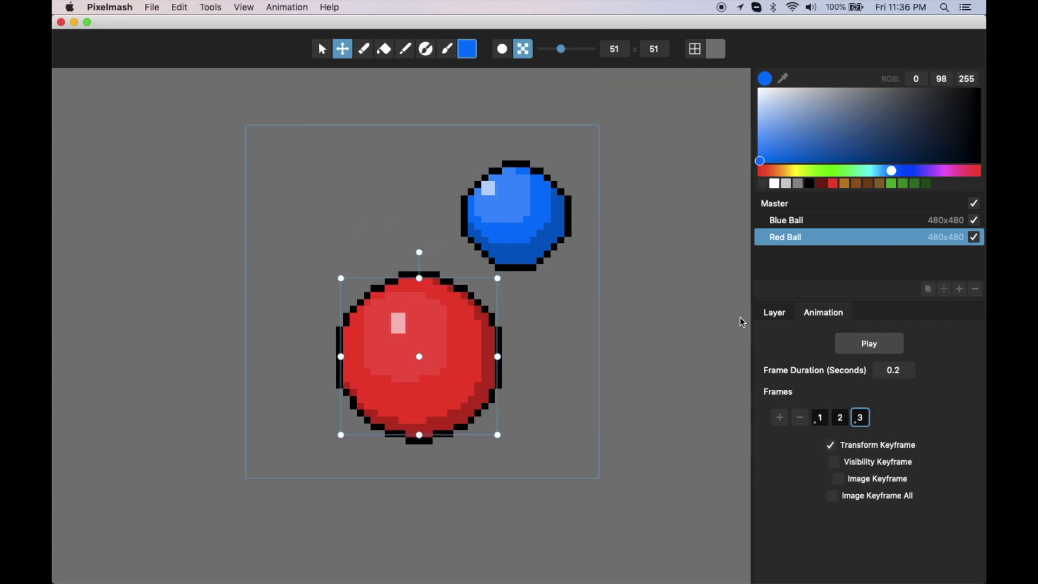
# Step: Add a fourth frame and squash the red ball vertically into a wide oval resting at its ground level
pyautogui.click(779, 418)
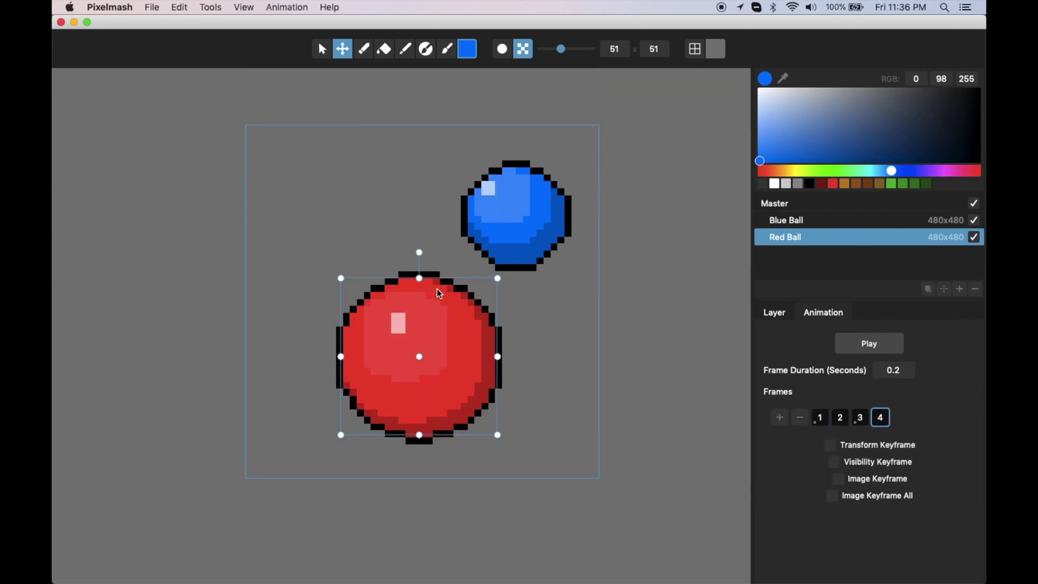
pyautogui.moveTo(419, 278); pyautogui.dragTo(437, 337)
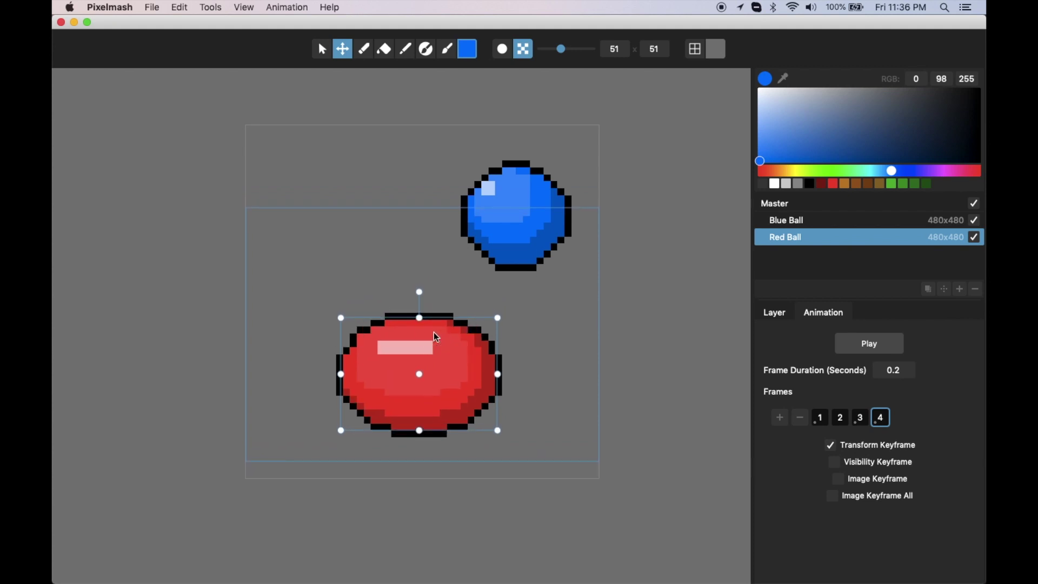
# Step: Play and step repeatedly through the four frames to review the red ball's bounce animation
pyautogui.press('super+p')
pyautogui.press('super+Left')
pyautogui.press('super+Left')
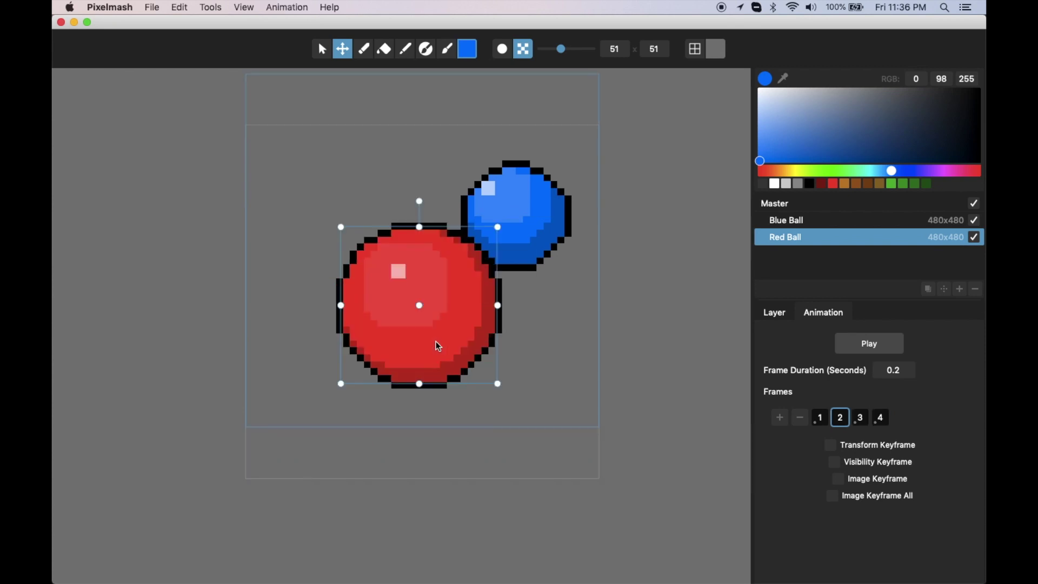
pyautogui.press('super+p')
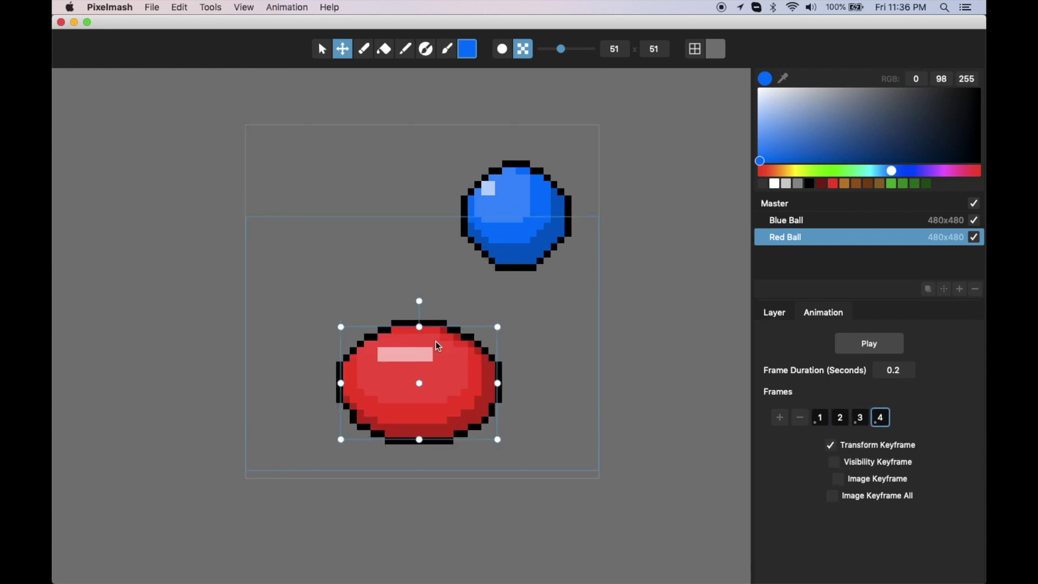
pyautogui.press('super+Right')
pyautogui.press('super+Right')
pyautogui.press('super+Right')
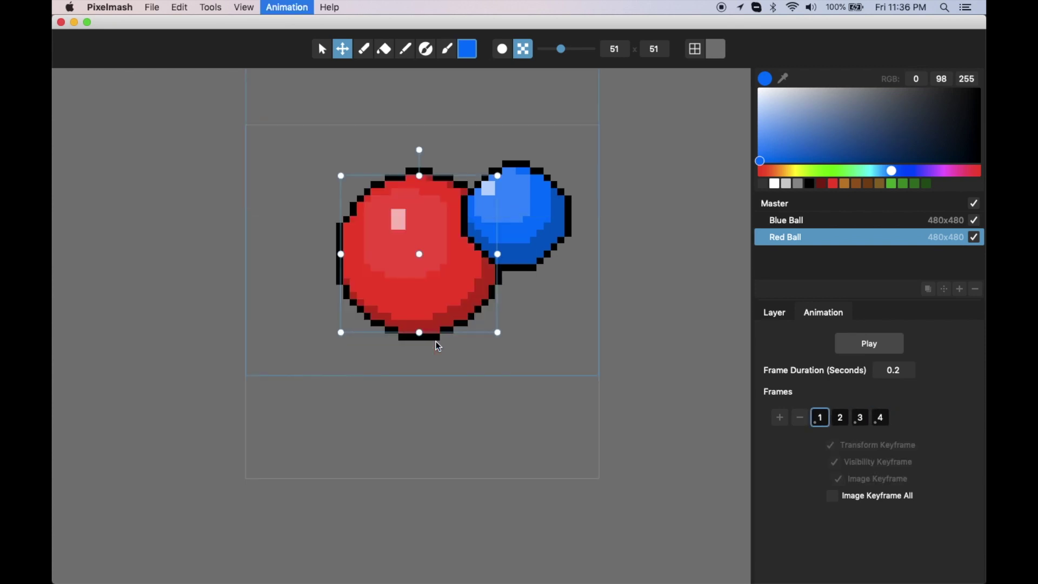
pyautogui.press('super+Right')
pyautogui.press('super+Right')
pyautogui.press('super+Right')
pyautogui.press('super+Right')
pyautogui.press('super+Right')
pyautogui.press('super+Right')
pyautogui.press('super+Right')
pyautogui.press('super+Right')
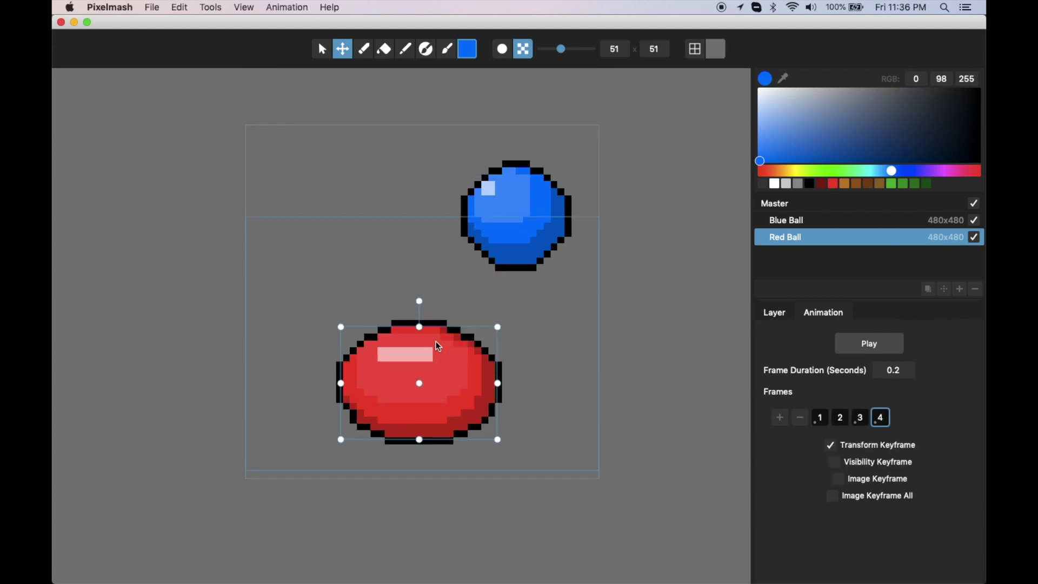
pyautogui.press('super+Right')
pyautogui.press('super+Right')
pyautogui.press('super+Right')
pyautogui.press('super+Right')
pyautogui.press('super+Right')
pyautogui.press('super+Right')
pyautogui.press('super+Right')
pyautogui.press('super+Right')
pyautogui.press('super+Right')
pyautogui.press('super+Right')
pyautogui.press('super+Right')
pyautogui.press('super+Right')
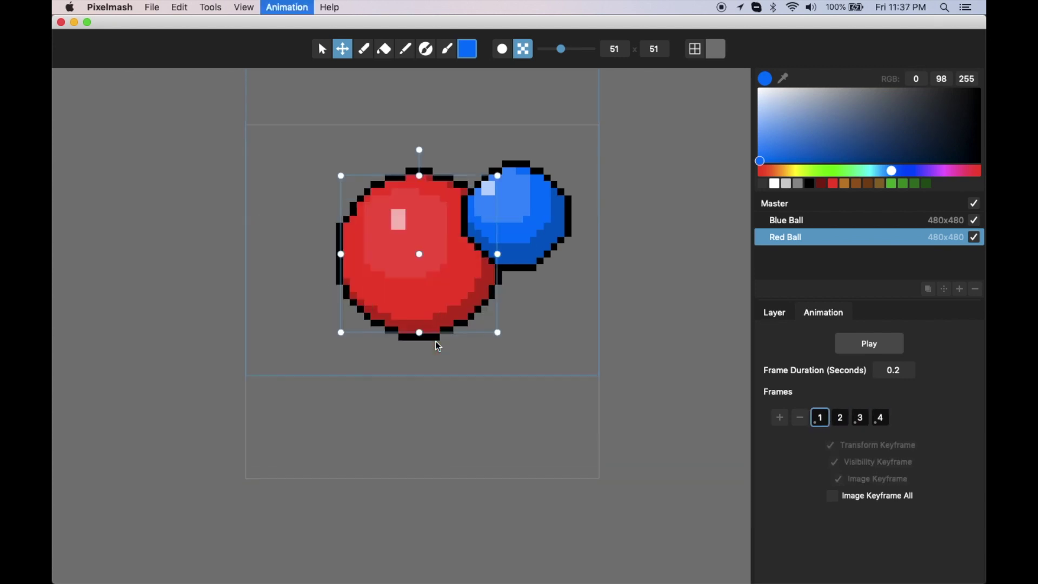
pyautogui.press('super+Right')
pyautogui.press('super+Right')
pyautogui.press('super+Right')
pyautogui.press('super+Right')
pyautogui.press('super+Right')
pyautogui.press('super+Right')
pyautogui.press('super+Right')
pyautogui.press('super+Right')
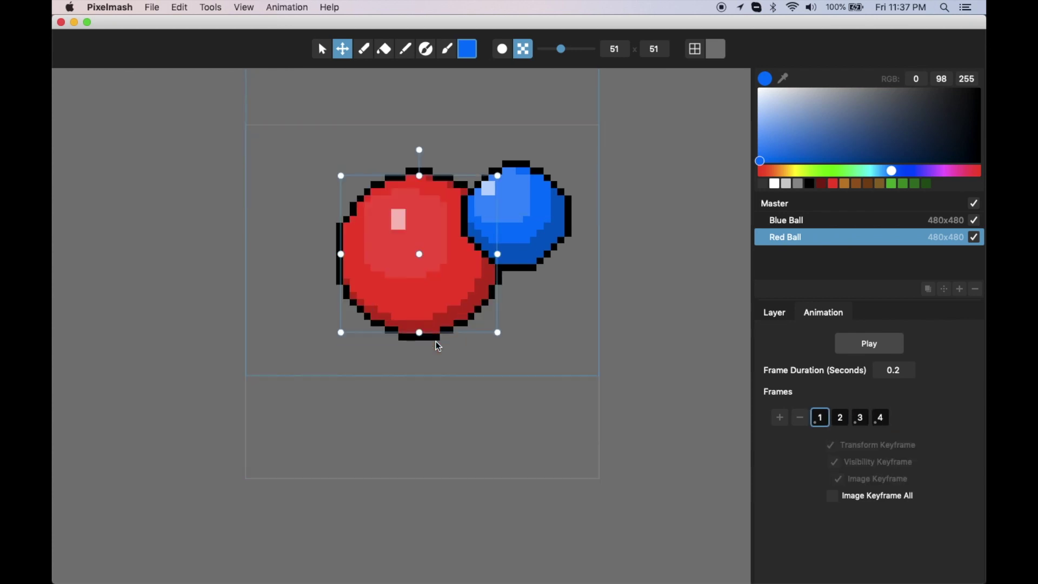
pyautogui.press('super+Right')
pyautogui.press('super+Right')
pyautogui.press('super+Right')
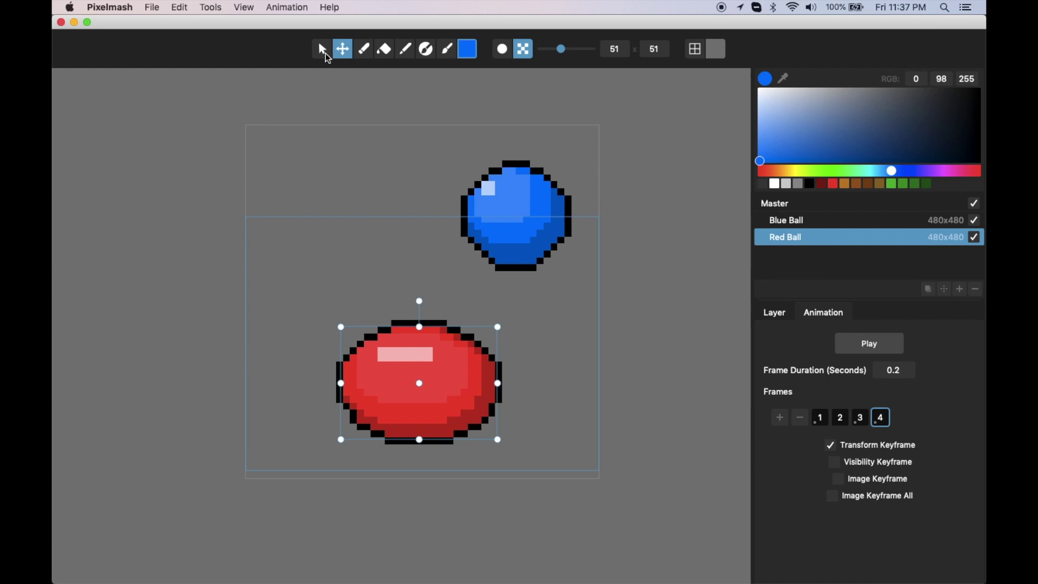
# Step: Use the Select tool to pick the Blue Ball and Red Ball layers alternately by their shapes on the canvas
pyautogui.click(325, 52)
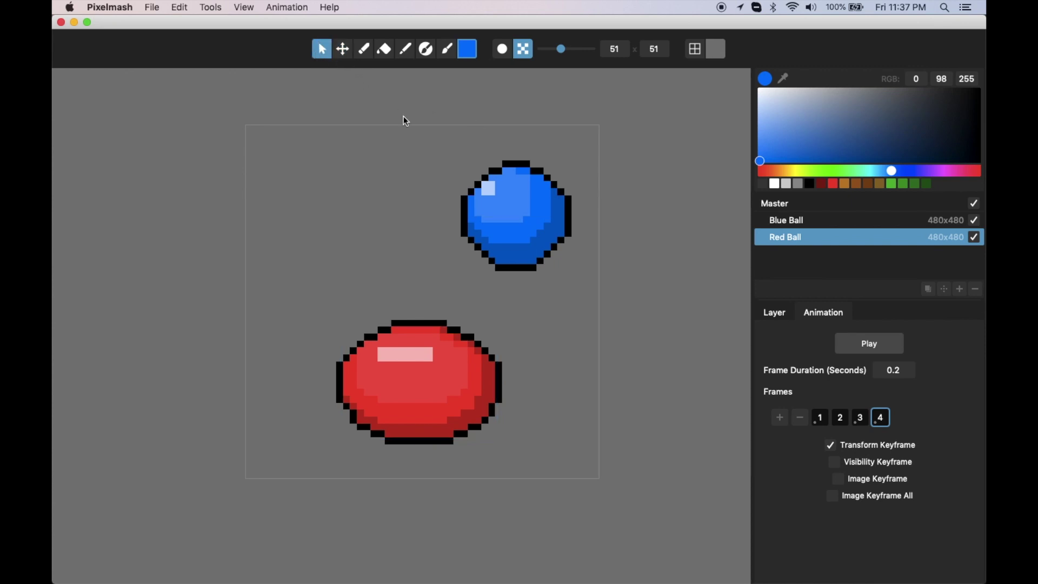
pyautogui.moveTo(437, 108); pyautogui.dragTo(438, 115)
pyautogui.click(501, 204)
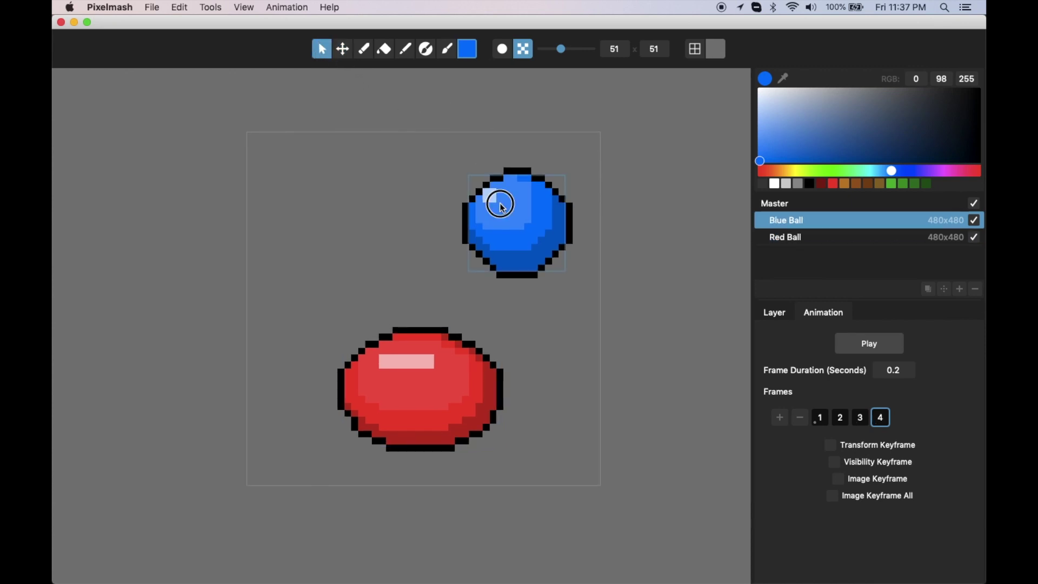
pyautogui.click(432, 352)
pyautogui.click(512, 222)
pyautogui.click(422, 373)
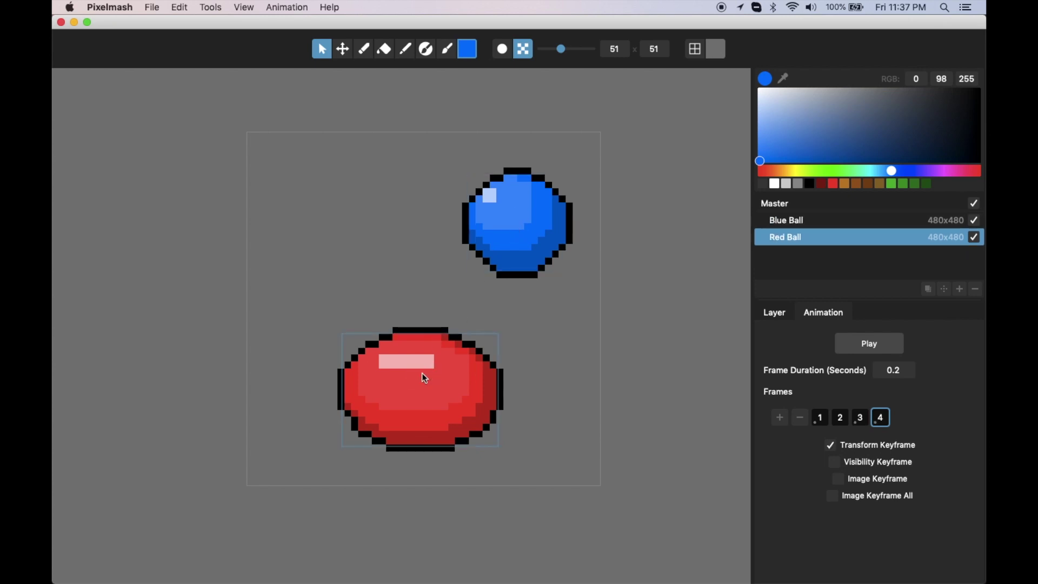
pyautogui.click(507, 224)
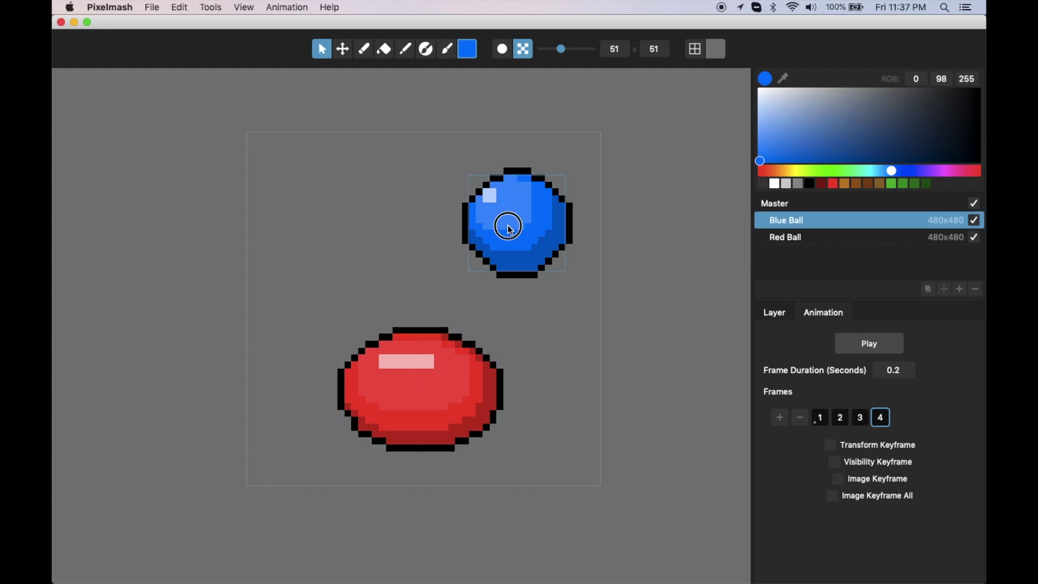
pyautogui.hscroll(5, 378, 230)
pyautogui.hscroll(-5, 521, 239)
pyautogui.scroll(1, 411, 432)
pyautogui.click(416, 430)
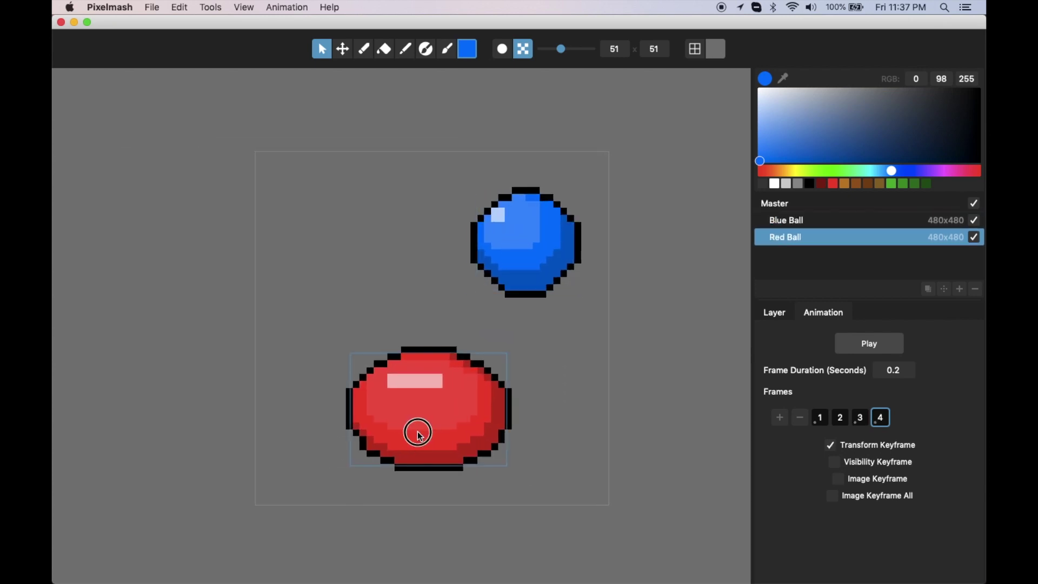
pyautogui.hscroll(5, 398, 417)
pyautogui.moveTo(420, 246); pyautogui.dragTo(492, 242)
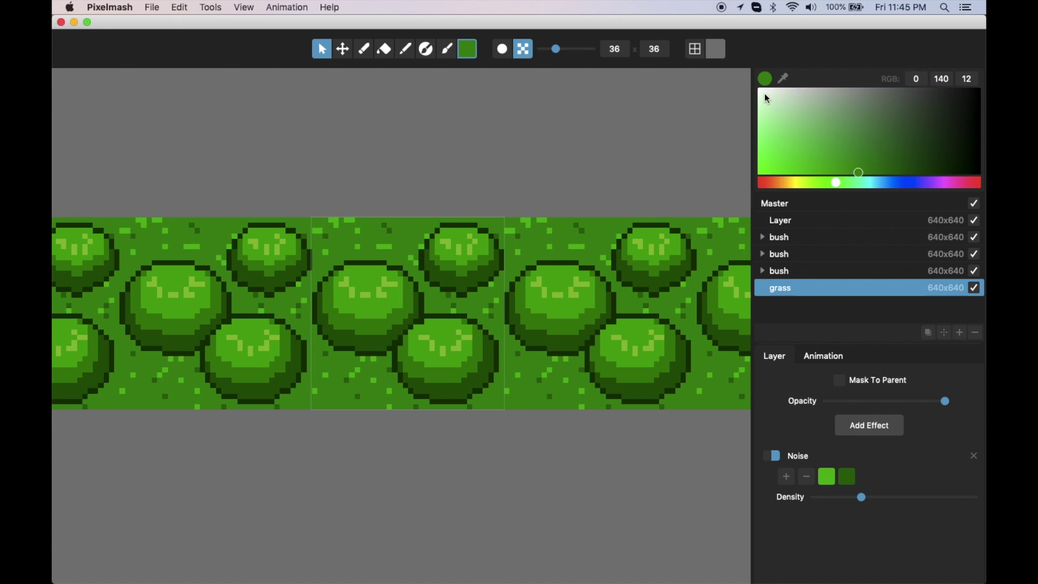
# Step: Set the canvas background colour to RGB 133, 133, 133 and make the drawing colour active again
pyautogui.click(719, 53)
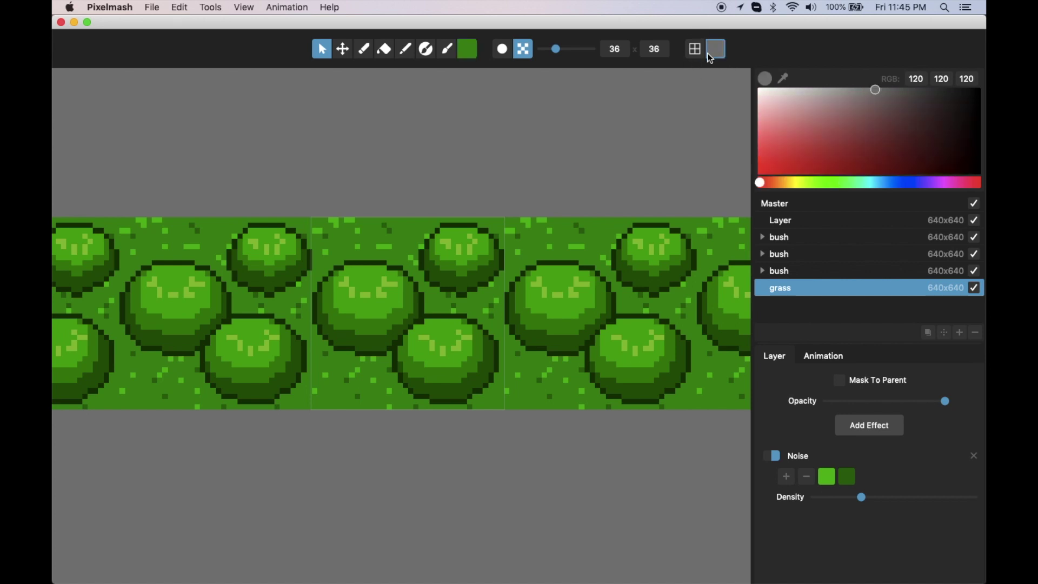
pyautogui.moveTo(855, 102); pyautogui.dragTo(865, 74)
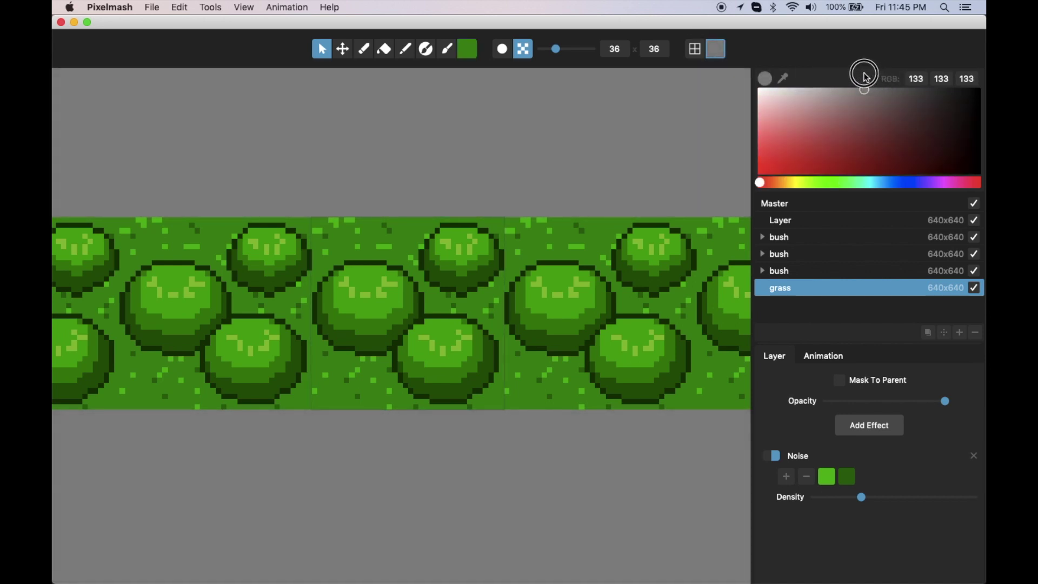
pyautogui.click(467, 54)
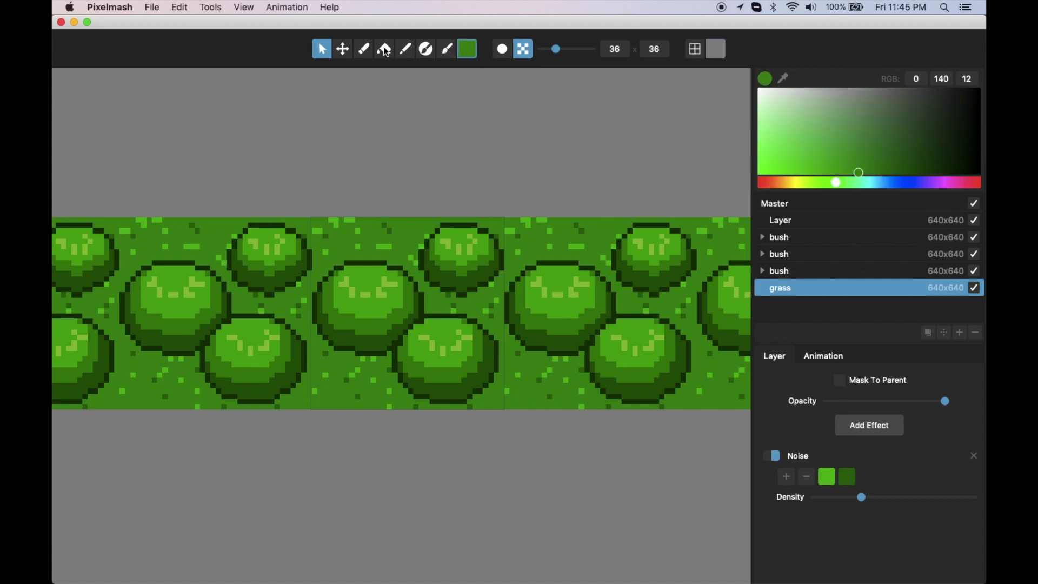
# Step: Set the grass layer's darker Noise colour to RGB 0, 100, 8 and reduce the noise density slightly
pyautogui.click(848, 478)
pyautogui.moveTo(894, 166); pyautogui.dragTo(893, 196)
pyautogui.moveTo(867, 494)
pyautogui.mouseDown()
pyautogui.moveTo(885, 493)
pyautogui.moveTo(858, 497)
pyautogui.mouseUp()
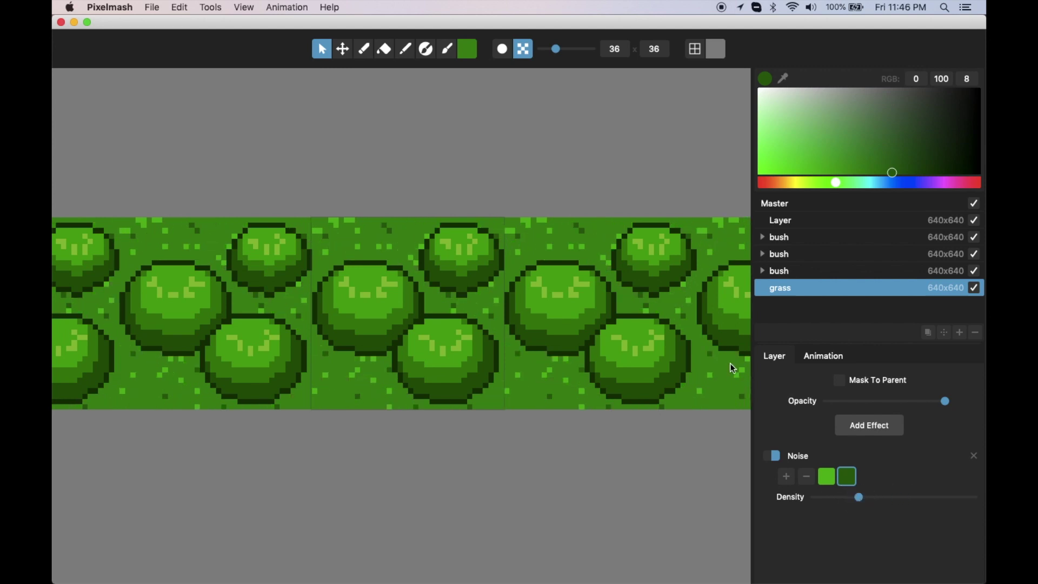
# Step: Make the drawing colour active and sample the bush's light green highlight (RGB 120, 195, 47) from the canvas with the eyedropper
pyautogui.click(468, 49)
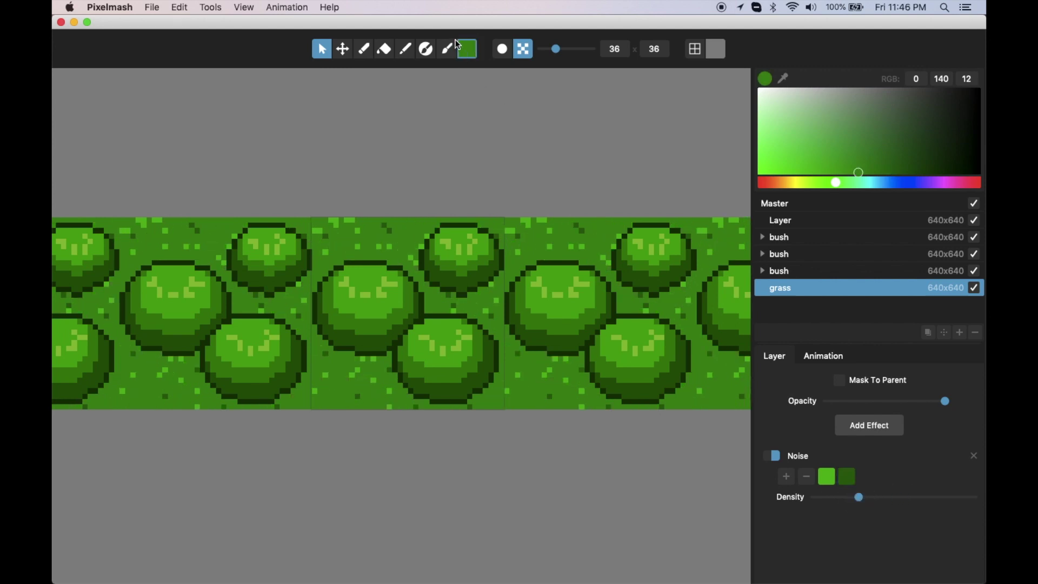
pyautogui.click(713, 55)
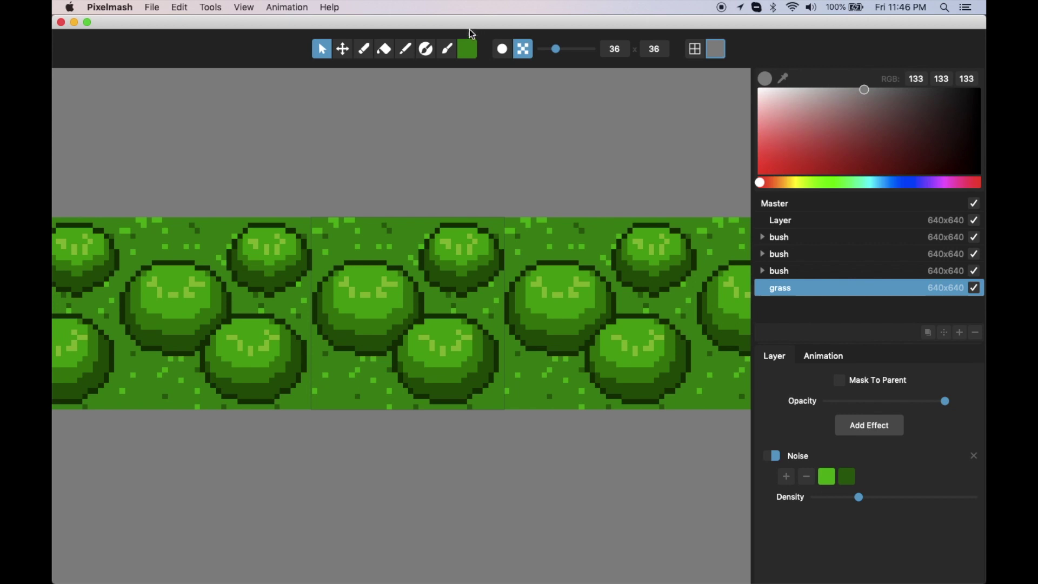
pyautogui.click(469, 50)
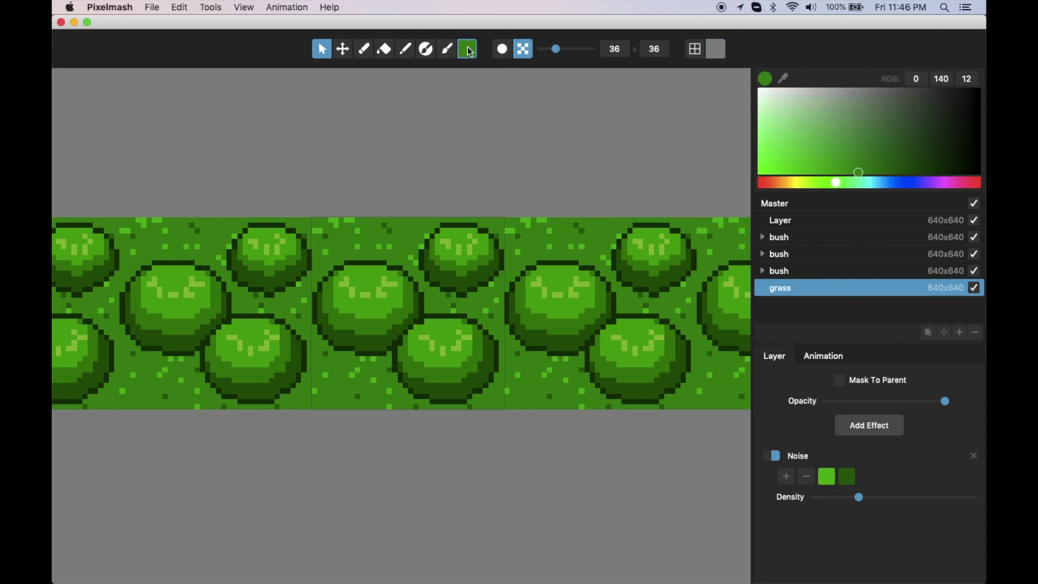
pyautogui.click(786, 80)
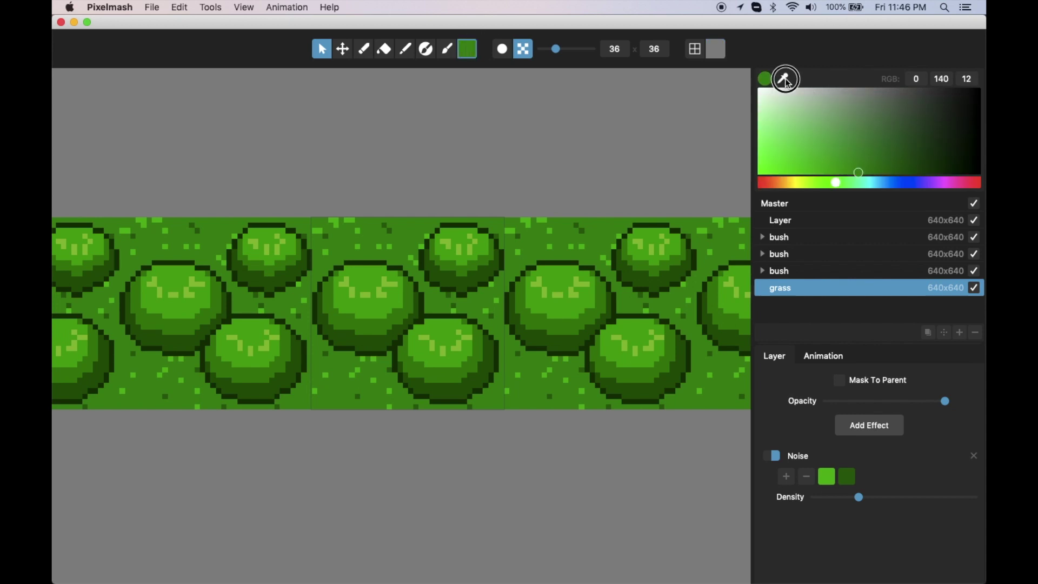
pyautogui.click(597, 232)
pyautogui.click(582, 286)
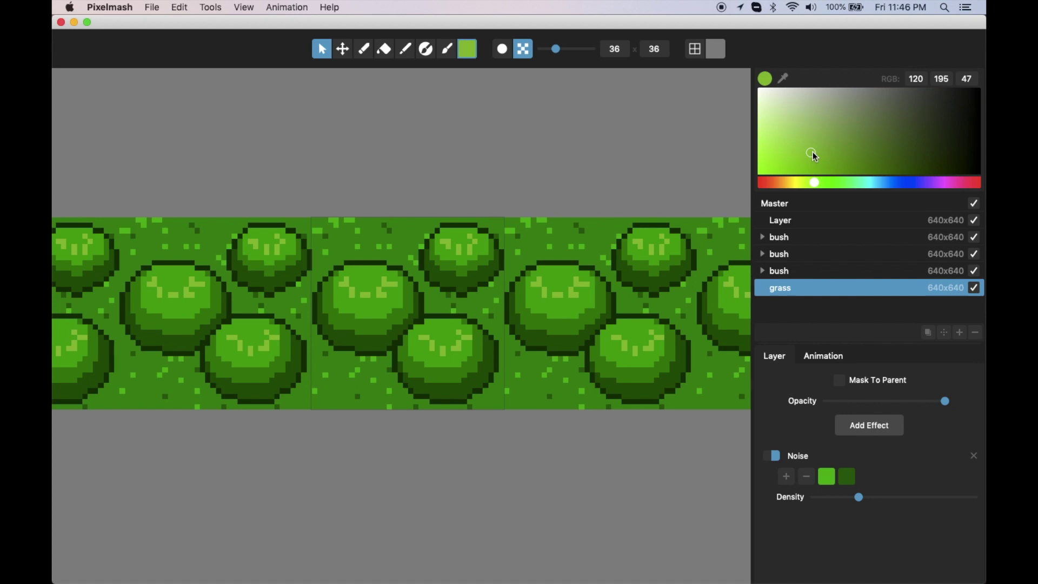
# Step: Mix a light green (RGB 128, 209, 49) and a red (RGB 226, 32, 32) and save both as palette swatches
pyautogui.moveTo(813, 152); pyautogui.dragTo(798, 152)
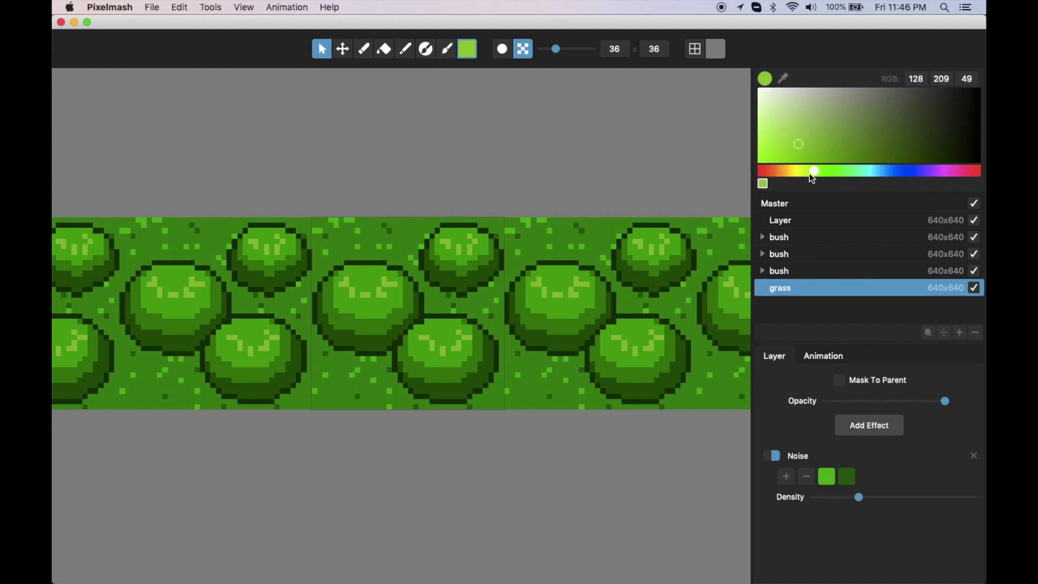
pyautogui.moveTo(813, 172); pyautogui.dragTo(759, 174)
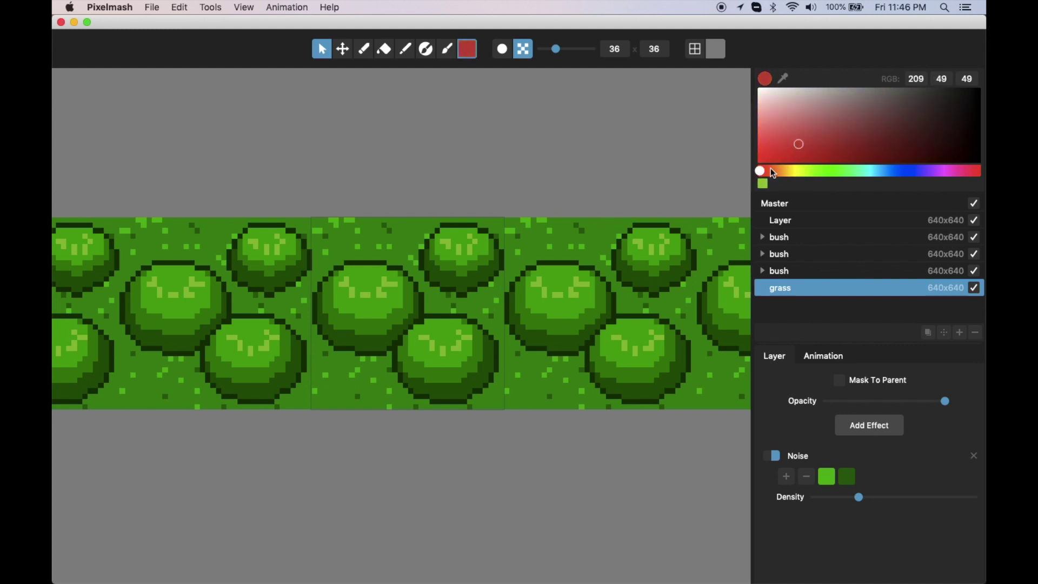
pyautogui.moveTo(938, 172); pyautogui.dragTo(751, 168)
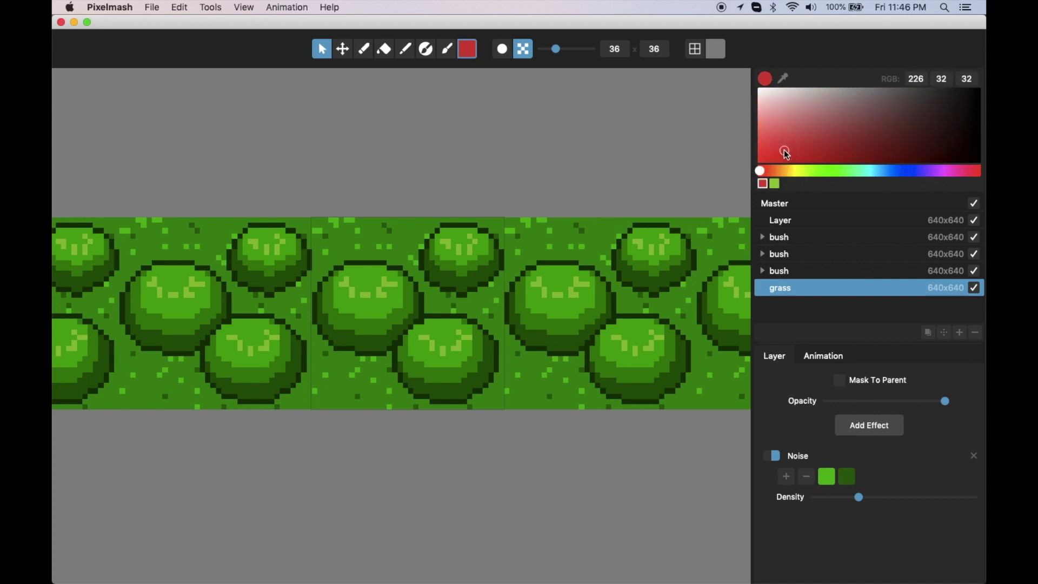
# Step: Switch the drawing colour back and forth between the saved green and red swatches, ending on red
pyautogui.click(778, 185)
pyautogui.click(765, 185)
pyautogui.click(776, 185)
pyautogui.click(764, 184)
pyautogui.click(775, 184)
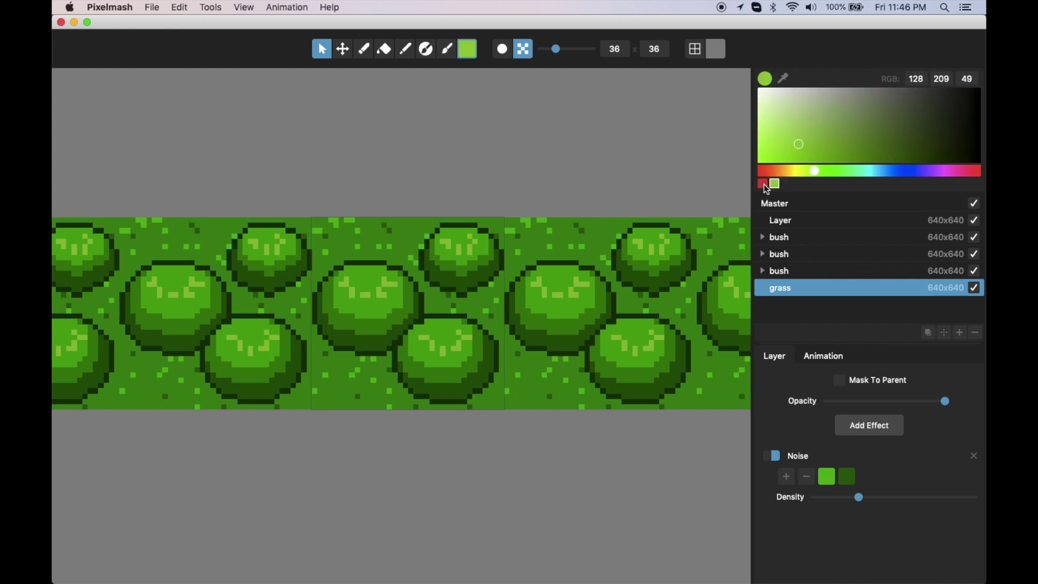
pyautogui.click(764, 185)
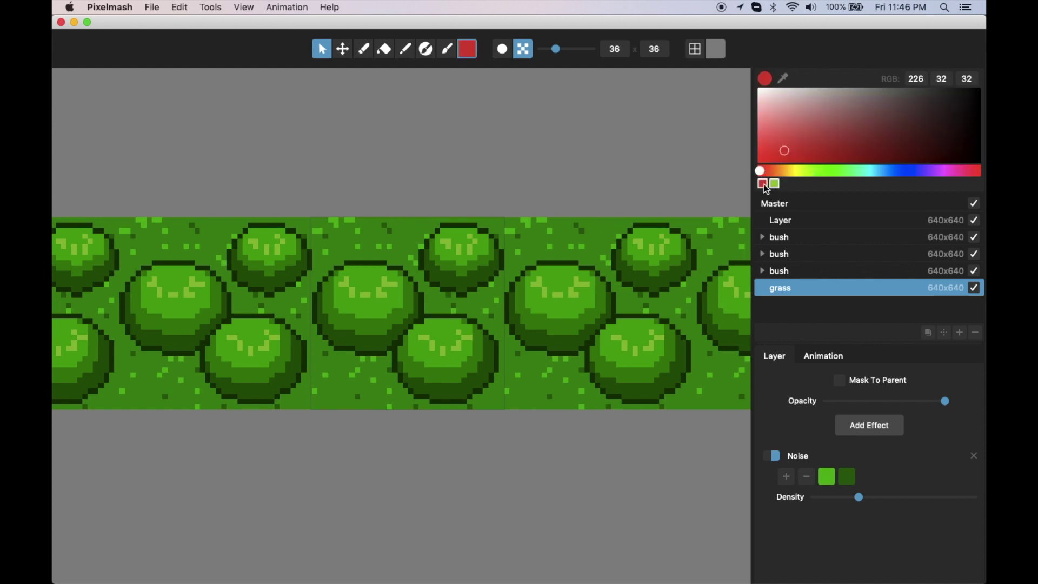
# Step: Create a gradation between the red and green palette swatches using 5 gradation steps
pyautogui.rightClick(767, 188)
pyautogui.click(773, 209)
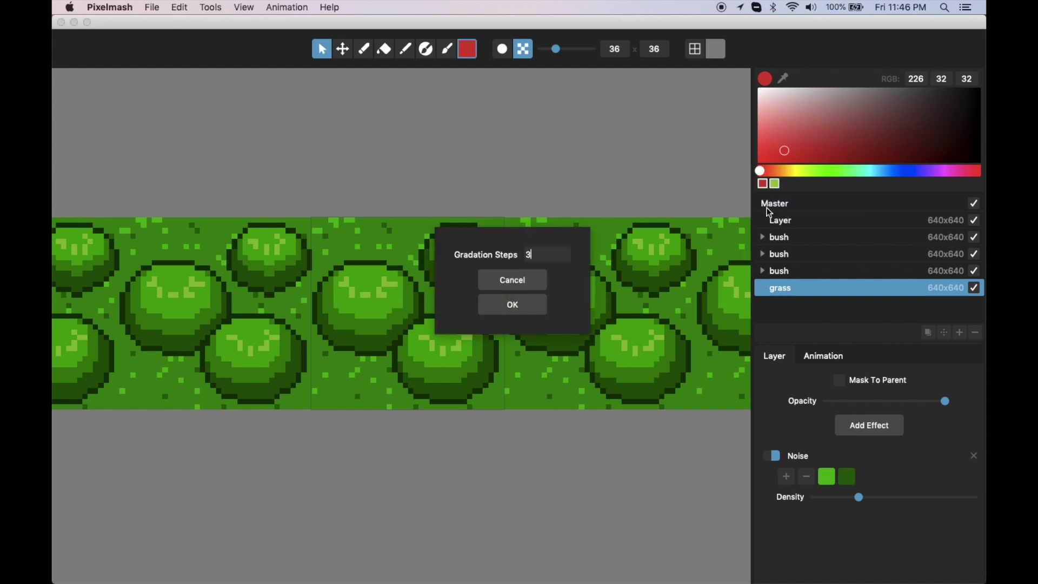
pyautogui.doubleClick(541, 255)
pyautogui.write('5')
pyautogui.click(527, 311)
# Step: Select the five gradation swatches one after another in both directions to compare their colours
pyautogui.click(808, 185)
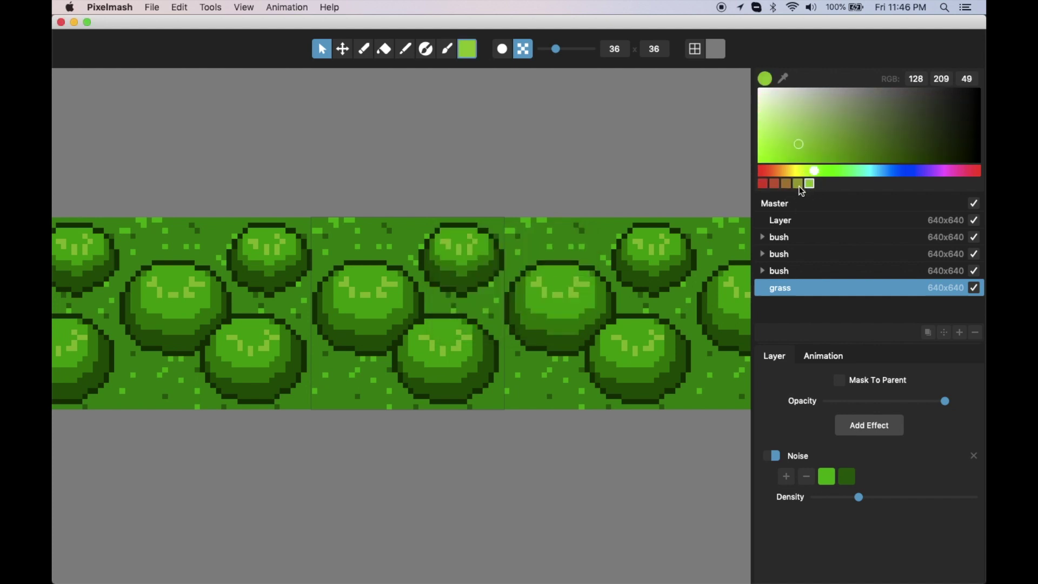
pyautogui.click(798, 184)
pyautogui.click(786, 184)
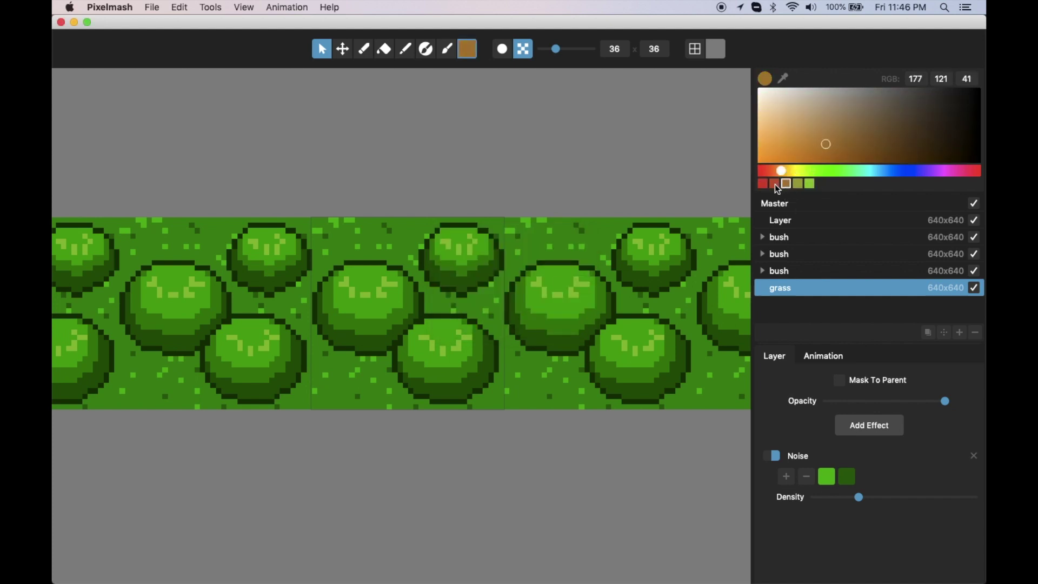
pyautogui.click(775, 185)
pyautogui.click(763, 185)
pyautogui.click(775, 184)
pyautogui.click(787, 184)
pyautogui.click(799, 184)
pyautogui.click(810, 184)
pyautogui.click(798, 184)
pyautogui.click(788, 184)
pyautogui.click(776, 185)
pyautogui.click(763, 185)
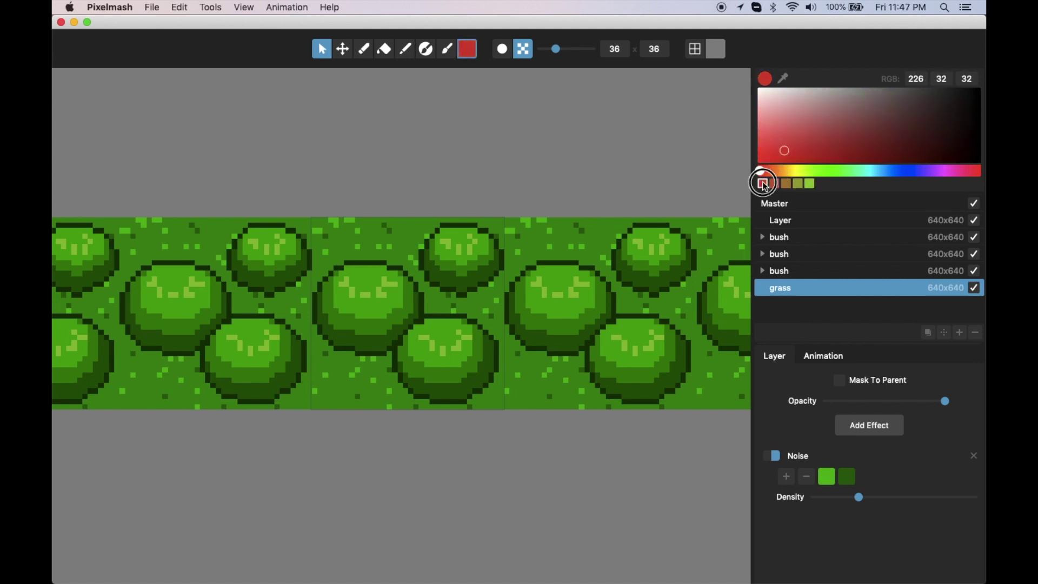
pyautogui.click(810, 184)
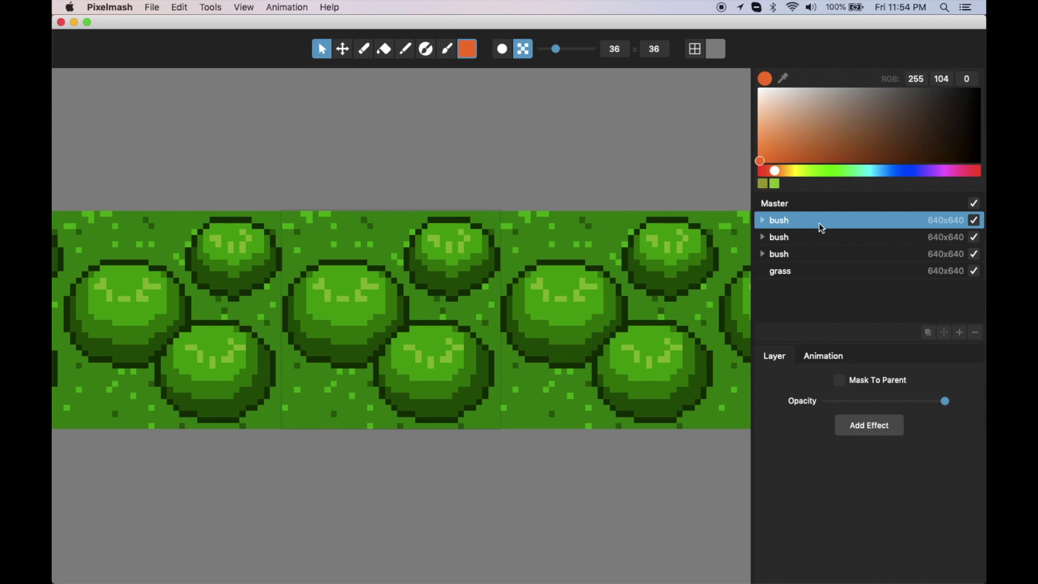
# Step: Select the lower two bush layers and the grass layer in turn to see what each contributes to the tile
pyautogui.click(811, 256)
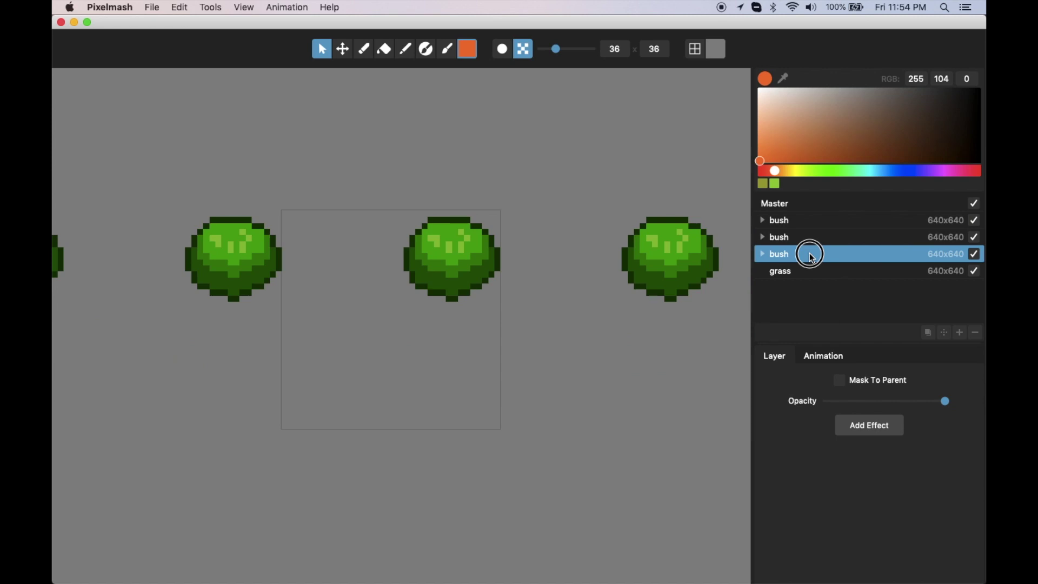
pyautogui.click(812, 256)
pyautogui.click(807, 239)
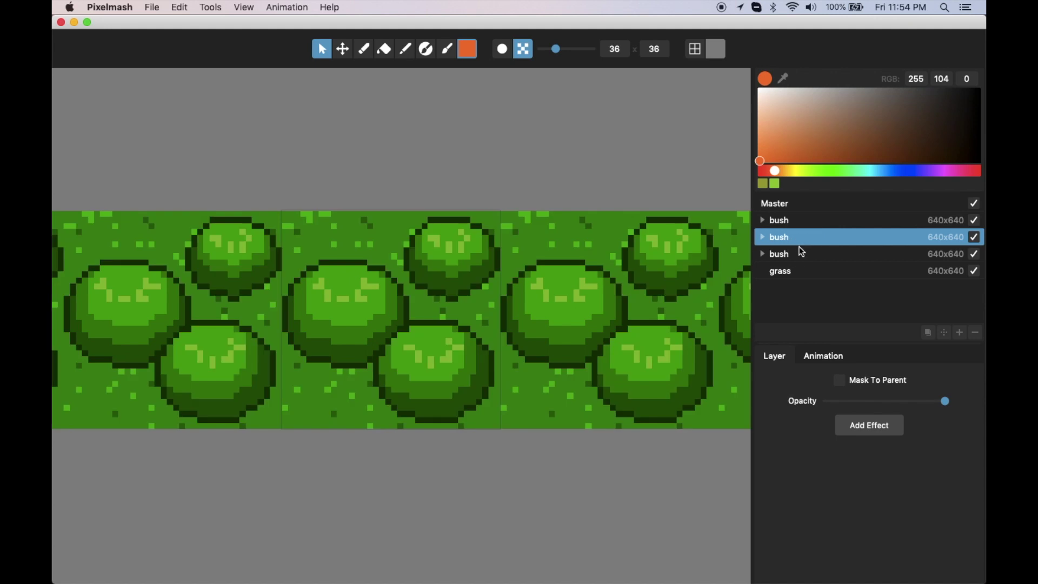
pyautogui.click(800, 256)
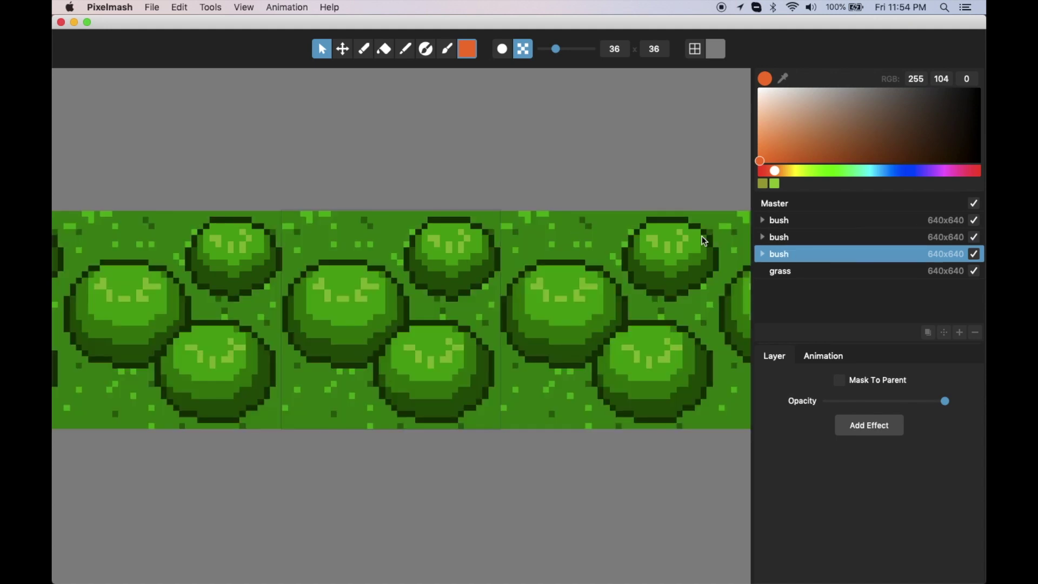
pyautogui.click(801, 272)
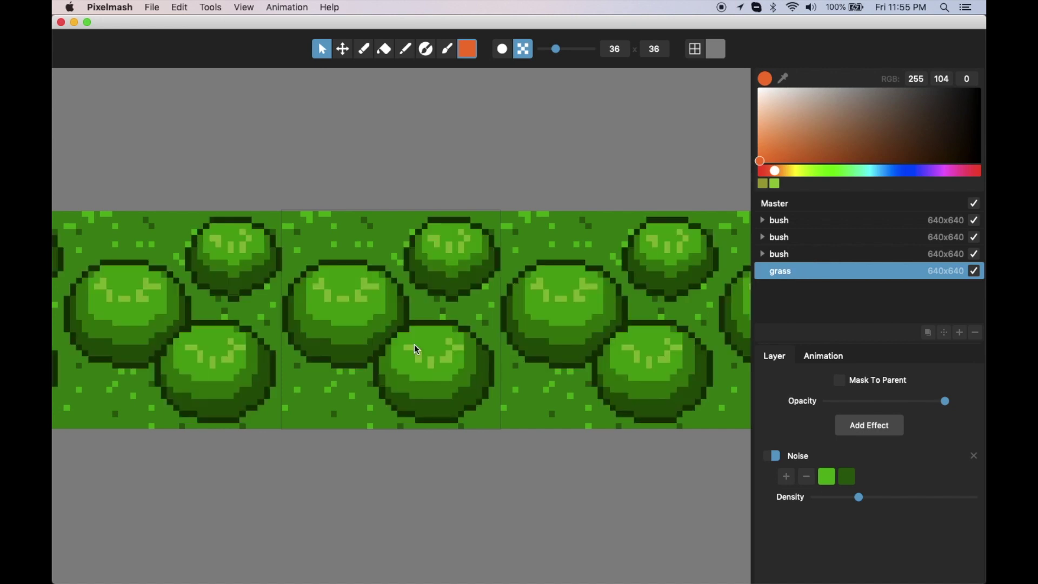
# Step: Expand the topmost bush layer, inspect its highlights and base sublayers, and collapse it again
pyautogui.click(804, 222)
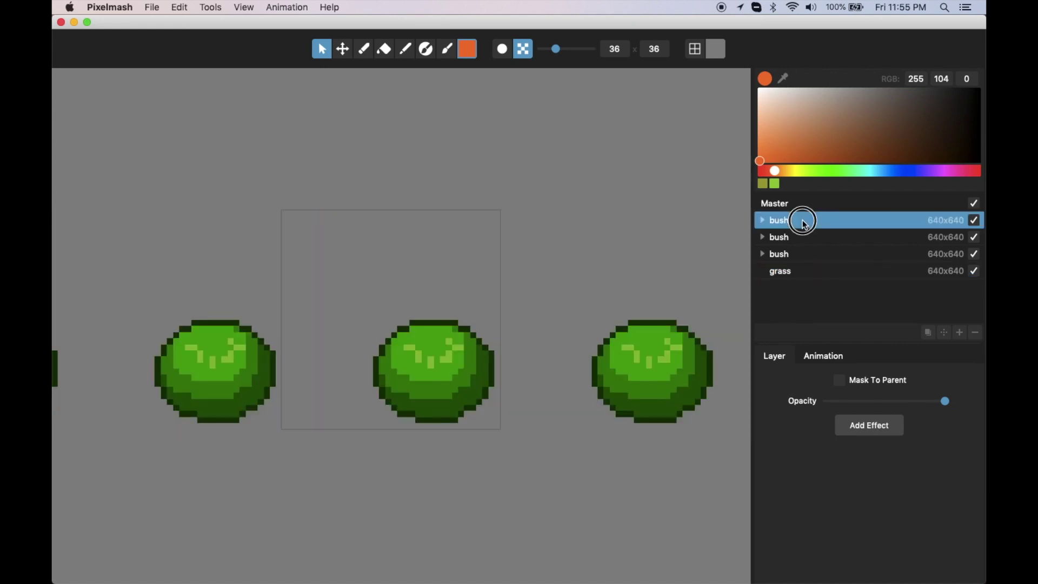
pyautogui.click(763, 221)
pyautogui.click(801, 237)
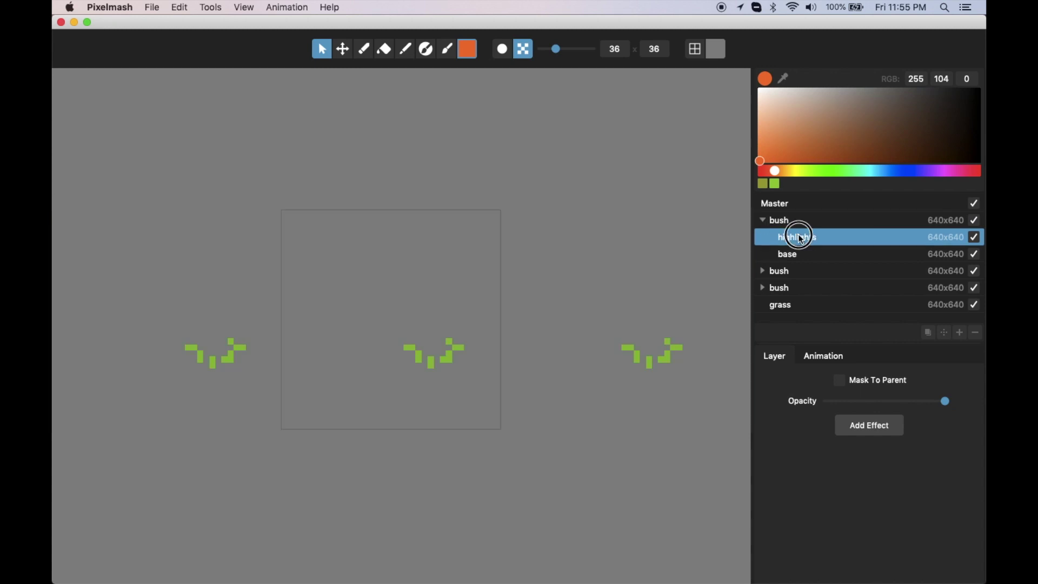
pyautogui.click(799, 254)
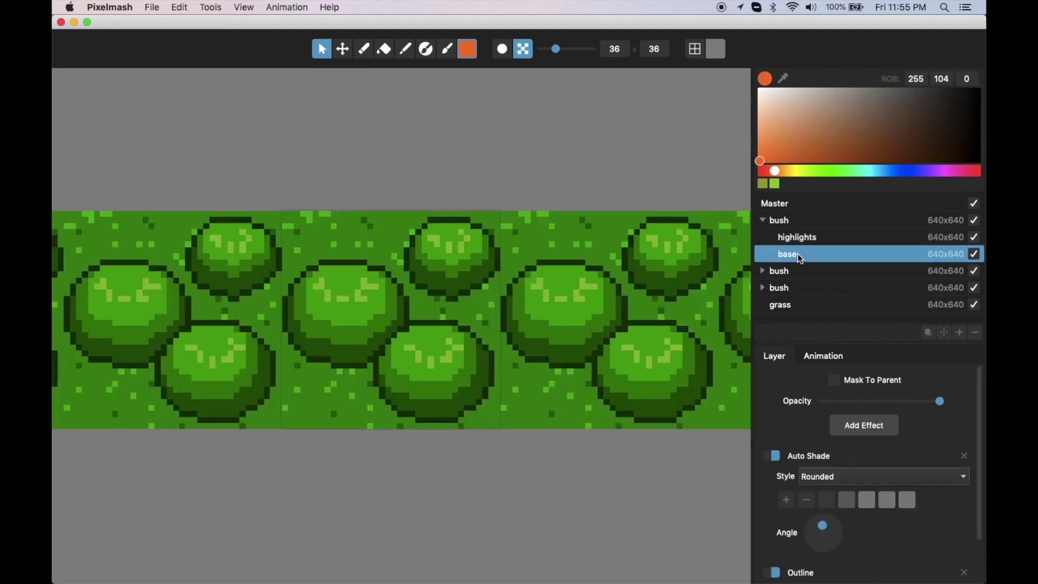
pyautogui.click(762, 220)
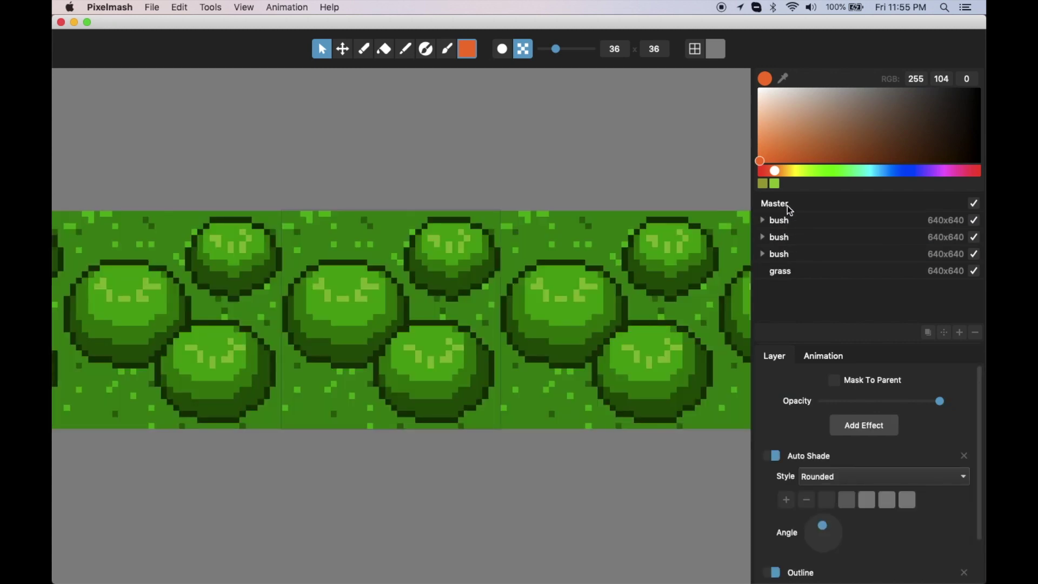
# Step: Try a Dither effect with the 50% dither style on the Master layer, and remove the effect
pyautogui.click(789, 207)
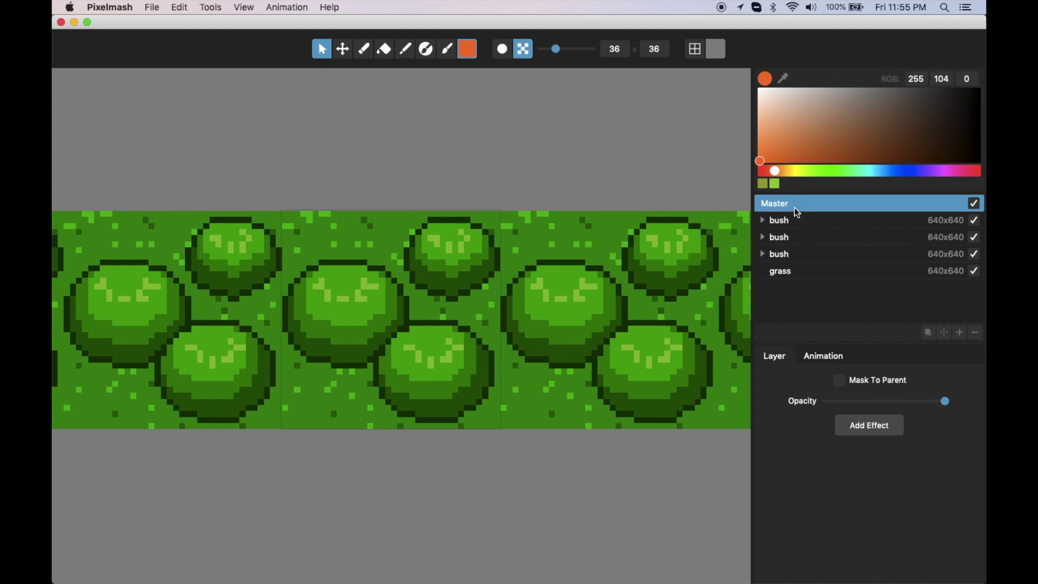
pyautogui.click(856, 425)
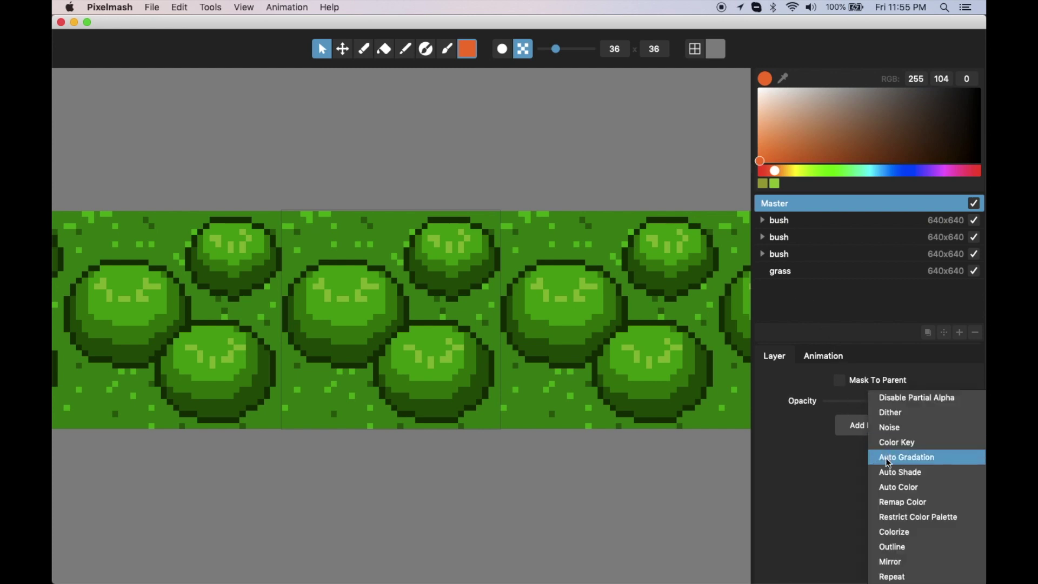
pyautogui.click(903, 414)
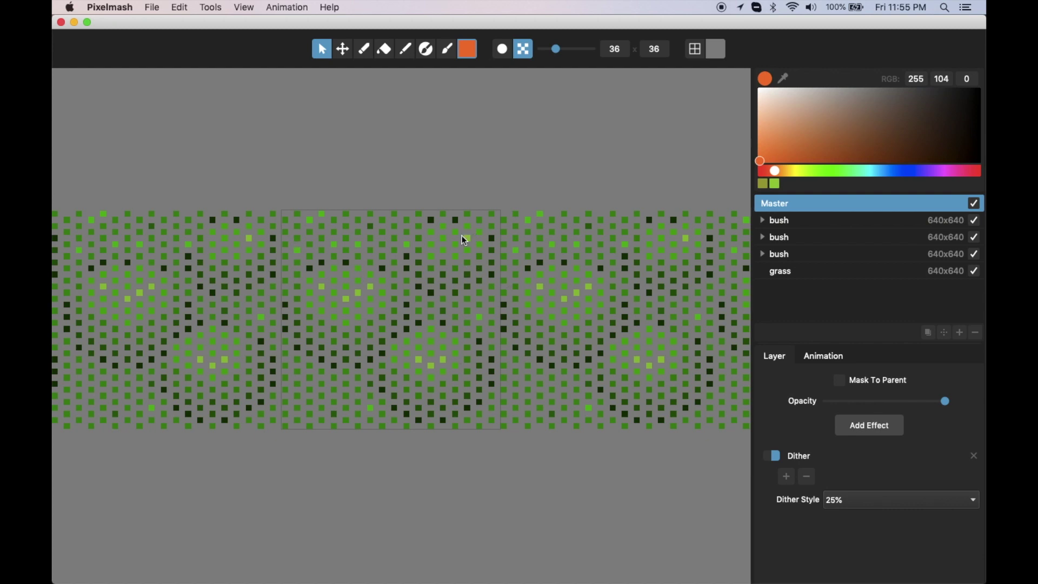
pyautogui.click(874, 506)
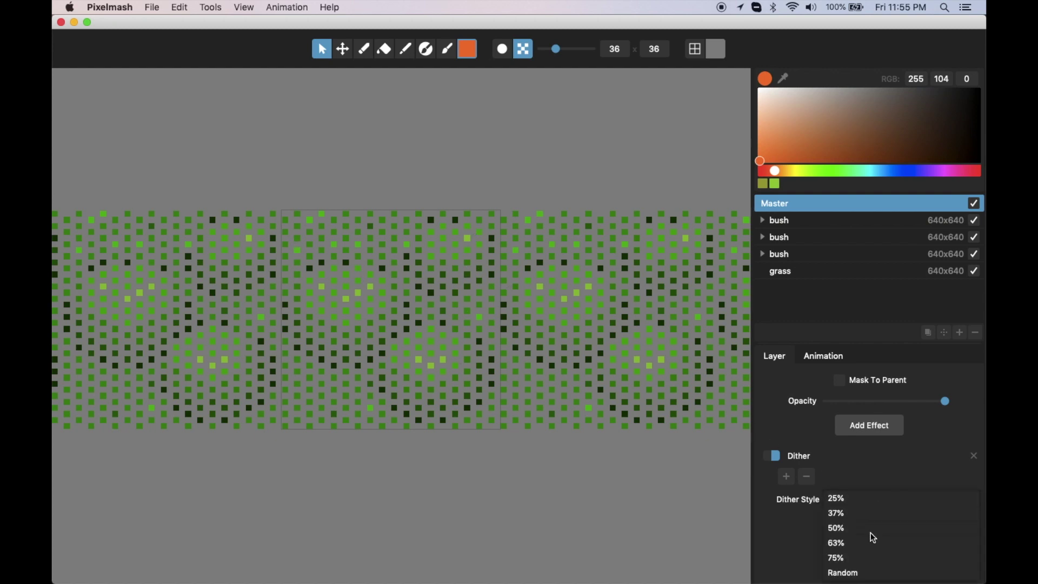
pyautogui.click(870, 532)
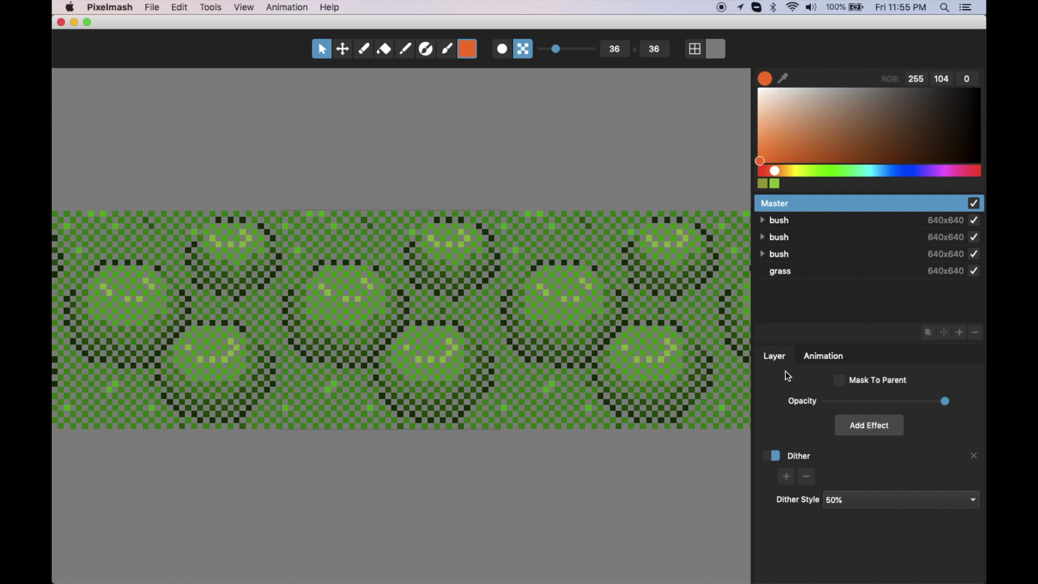
pyautogui.click(973, 455)
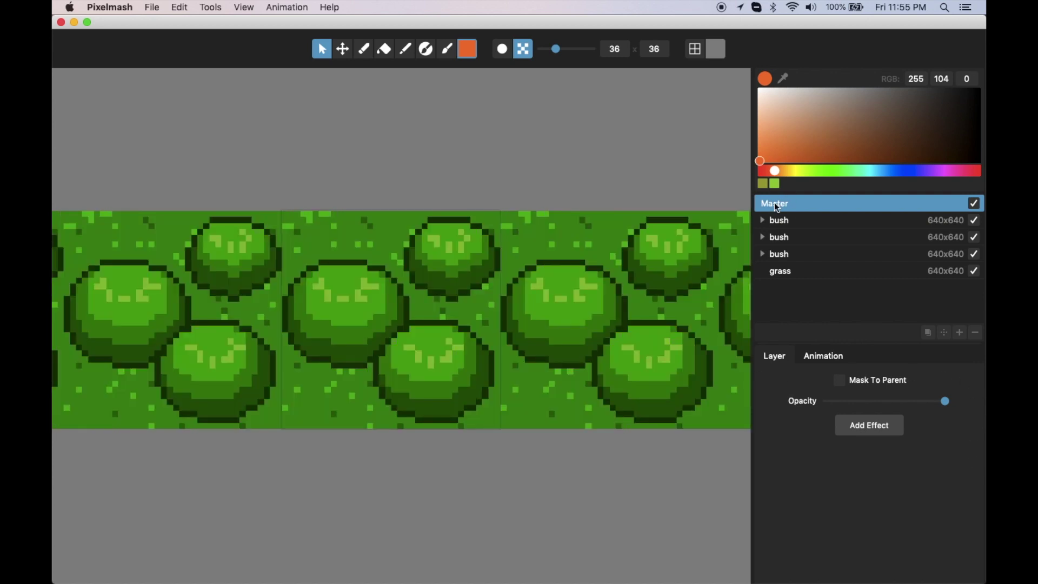
# Step: Select the topmost bush layer and compare the full-resolution artwork with the pixelated preview
pyautogui.click(851, 221)
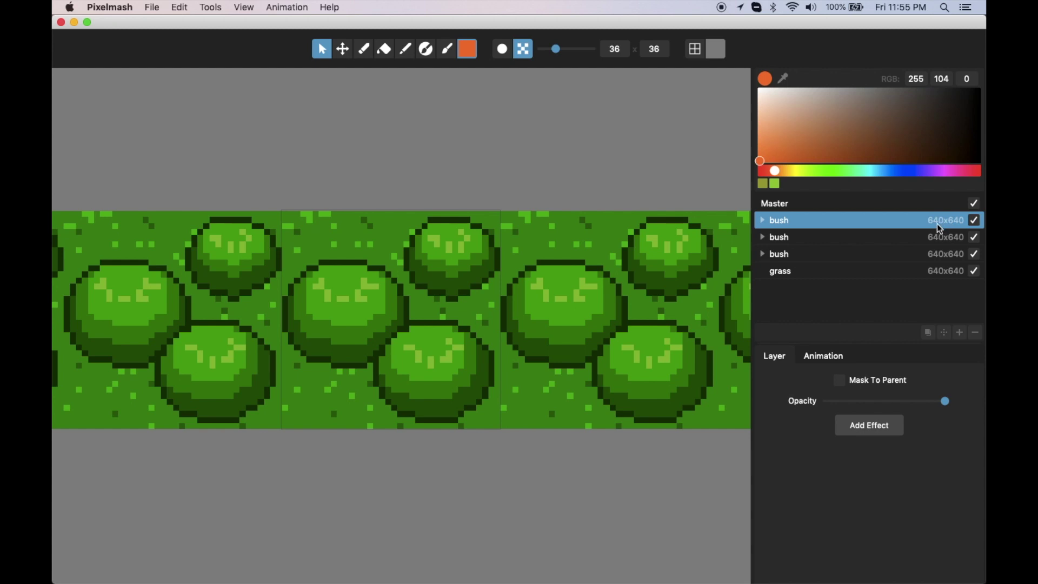
pyautogui.click(503, 51)
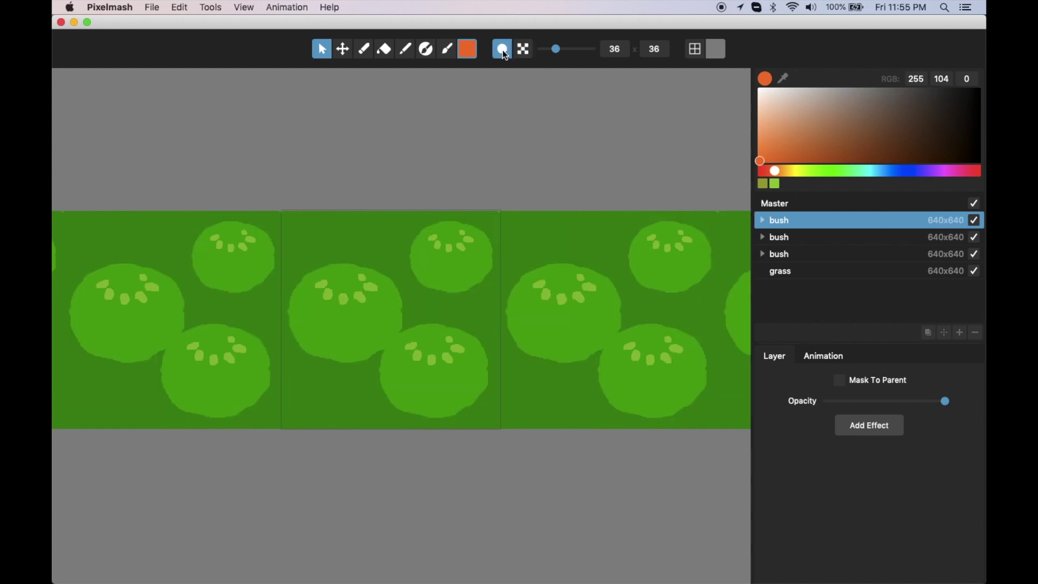
pyautogui.scroll(3, 427, 262)
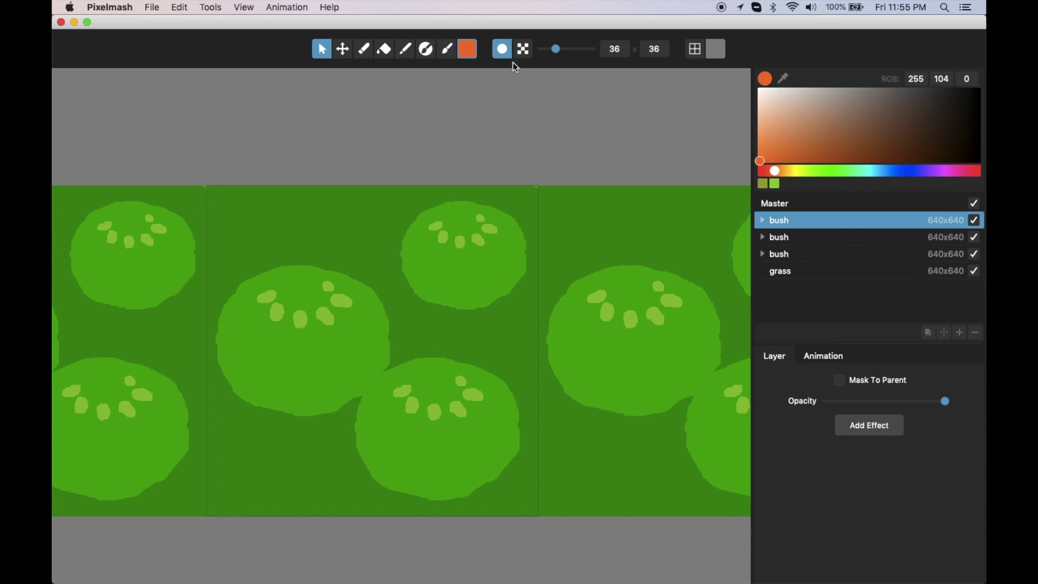
pyautogui.click(527, 54)
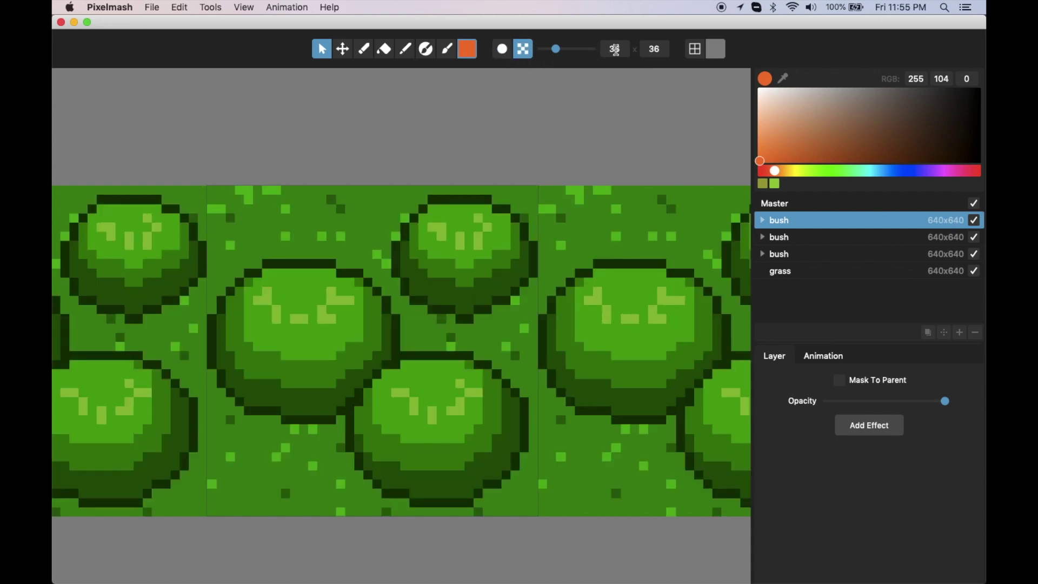
# Step: Add a new 36x36 layer above the bush layers
pyautogui.scroll(-2, 397, 142)
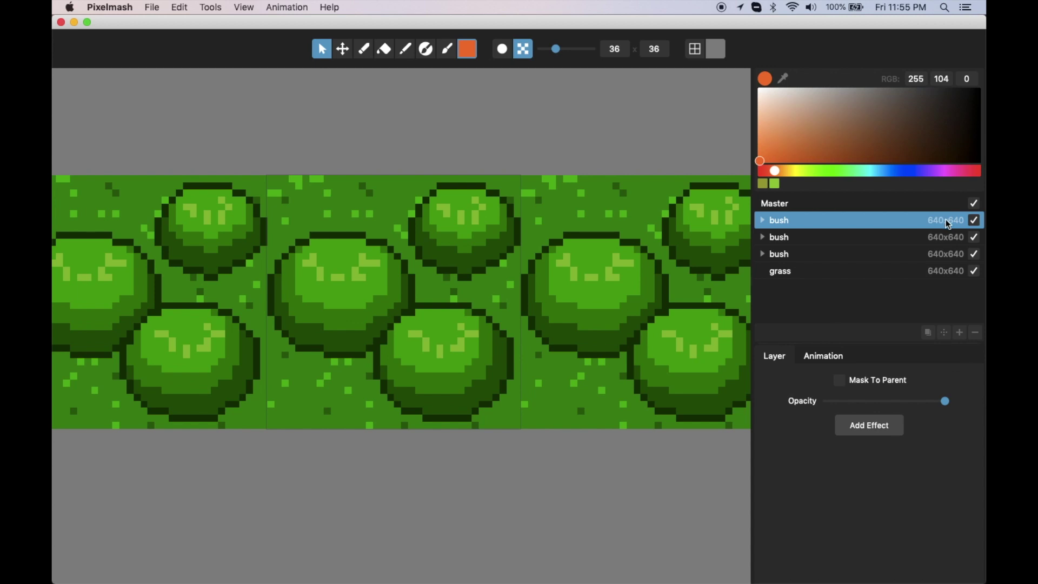
pyautogui.click(944, 334)
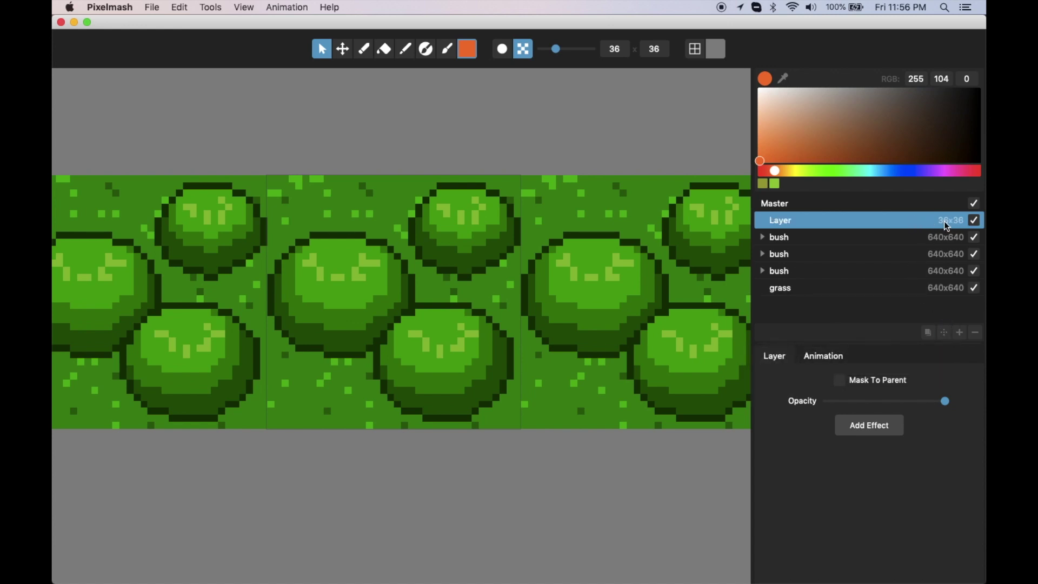
# Step: Paint a thick black brush stroke descending diagonally between the bushes on the 36x36 layer
pyautogui.click(454, 53)
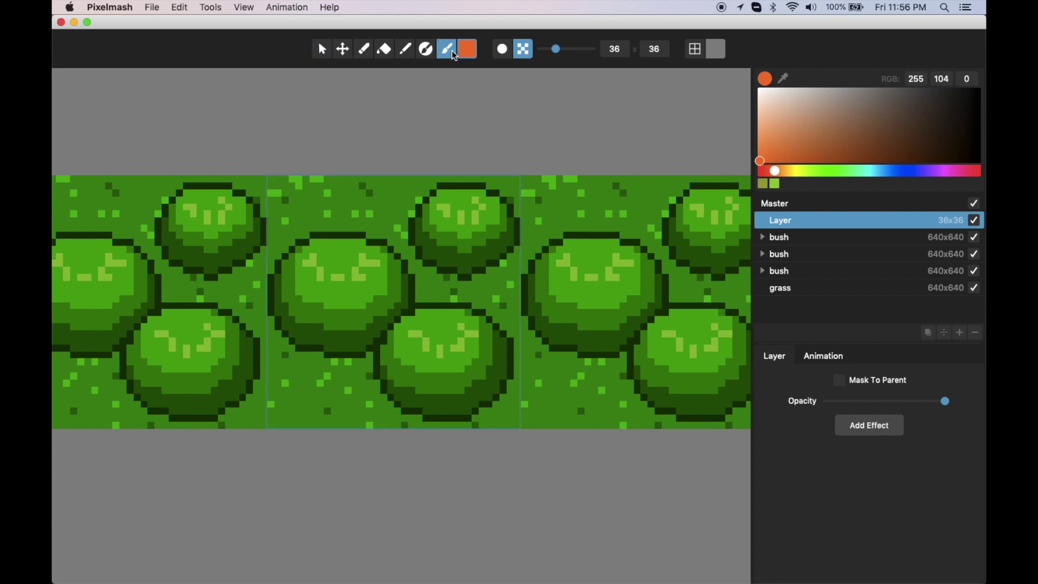
pyautogui.moveTo(806, 164)
pyautogui.mouseDown()
pyautogui.moveTo(841, 109)
pyautogui.moveTo(979, 118)
pyautogui.mouseUp()
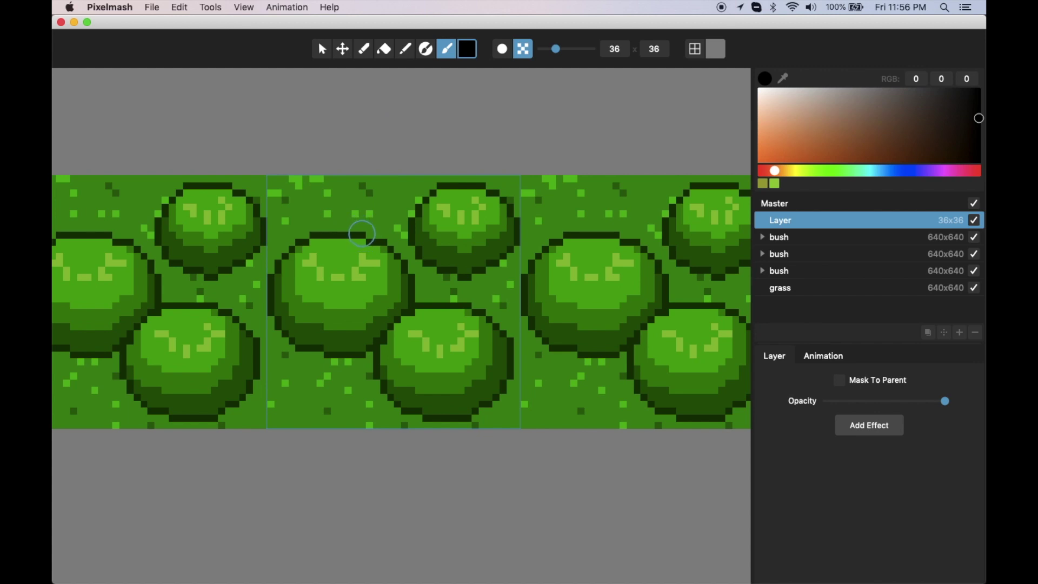
pyautogui.moveTo(352, 227)
pyautogui.mouseDown()
pyautogui.moveTo(397, 236)
pyautogui.moveTo(430, 273)
pyautogui.moveTo(491, 292)
pyautogui.mouseUp()
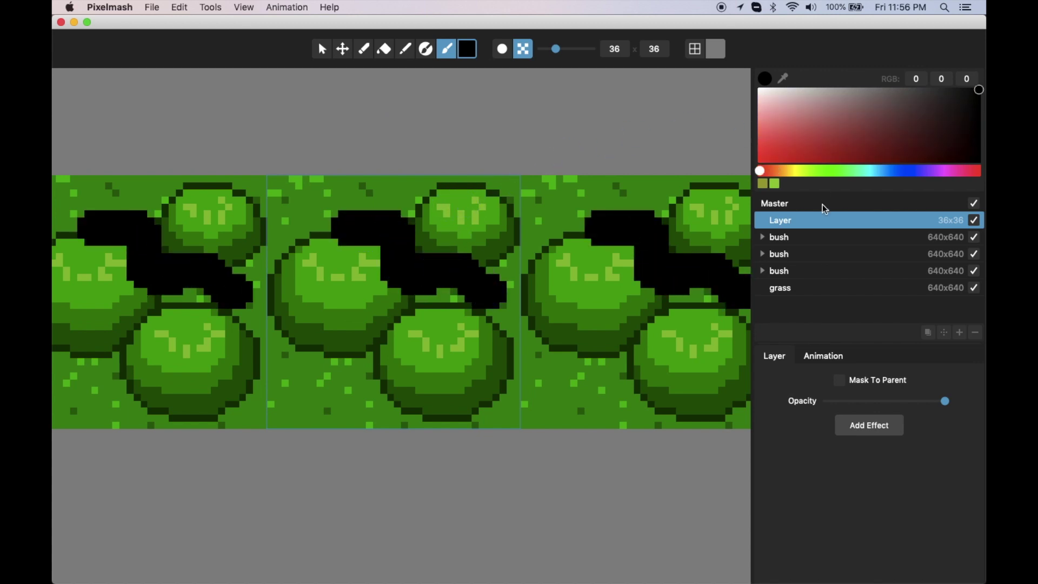
# Step: Add an Outline effect to the 36x36 layer and set the outline colour to white
pyautogui.click(869, 433)
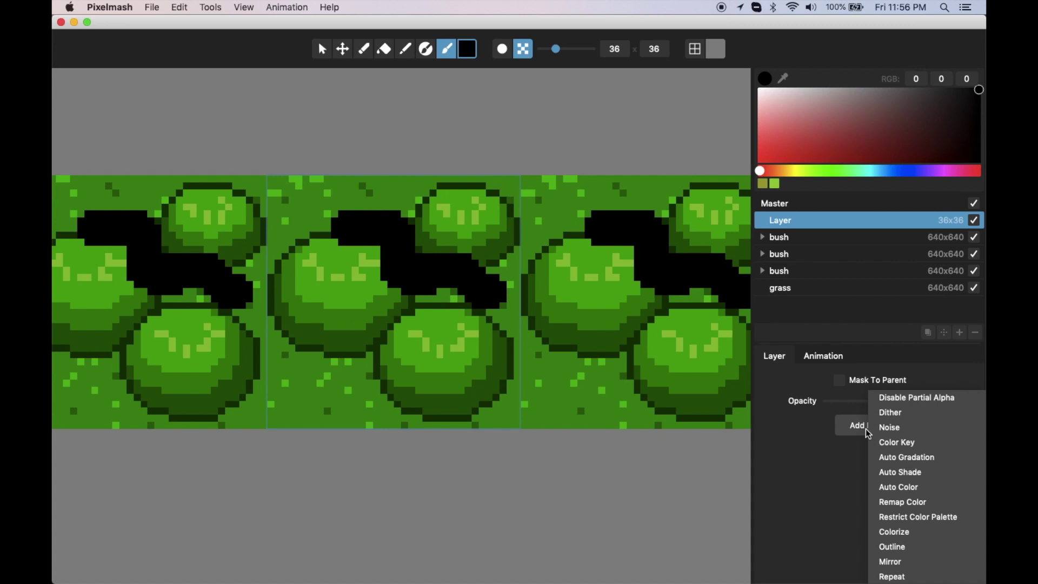
pyautogui.click(892, 547)
pyautogui.click(828, 480)
pyautogui.moveTo(801, 121); pyautogui.dragTo(707, 46)
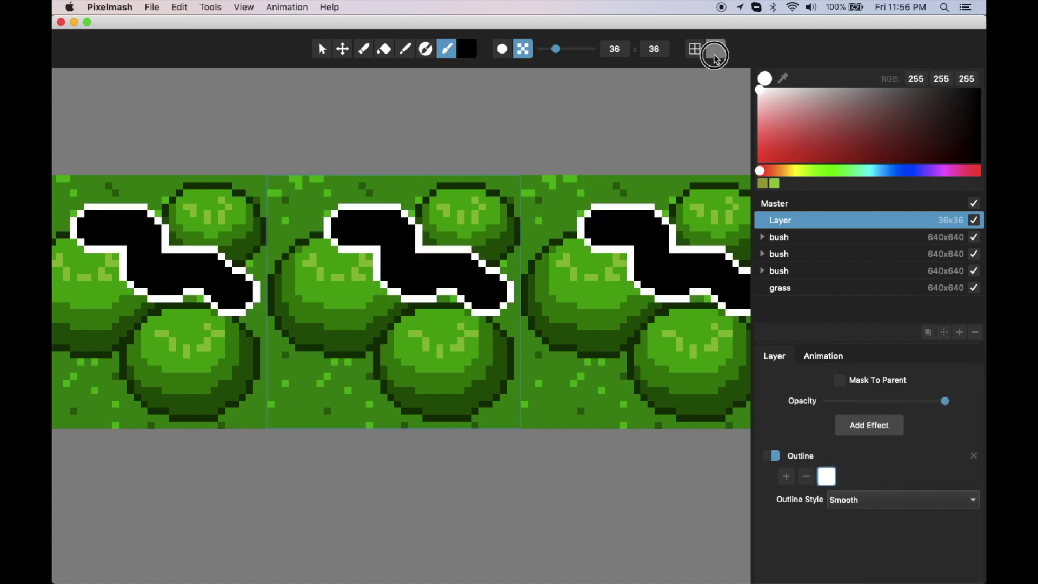
# Step: Move the 36x36 layer's black stroke around in both the pixelated preview and the full-resolution view
pyautogui.click(342, 49)
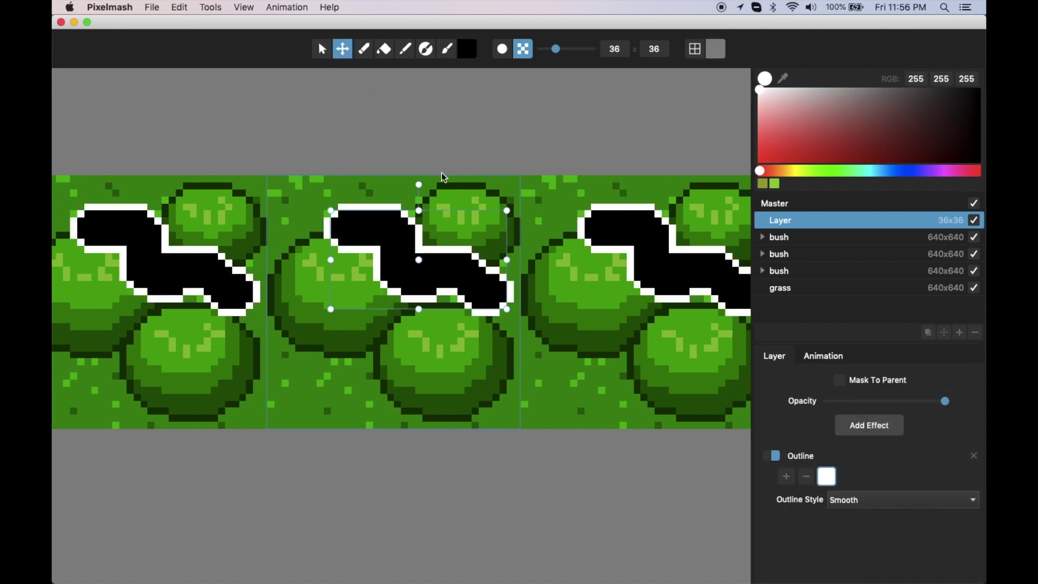
pyautogui.moveTo(386, 244); pyautogui.dragTo(368, 224)
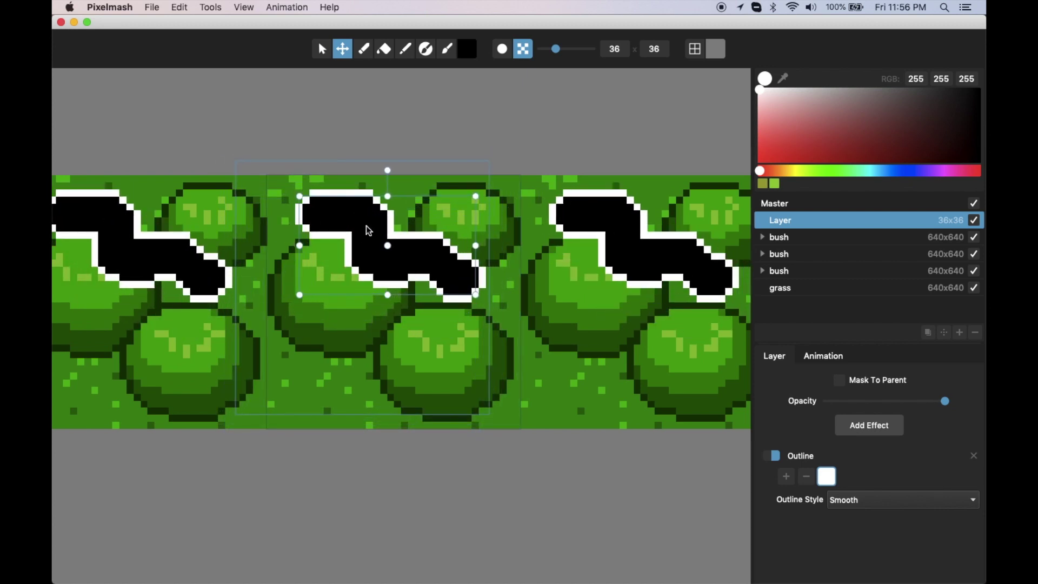
pyautogui.click(503, 50)
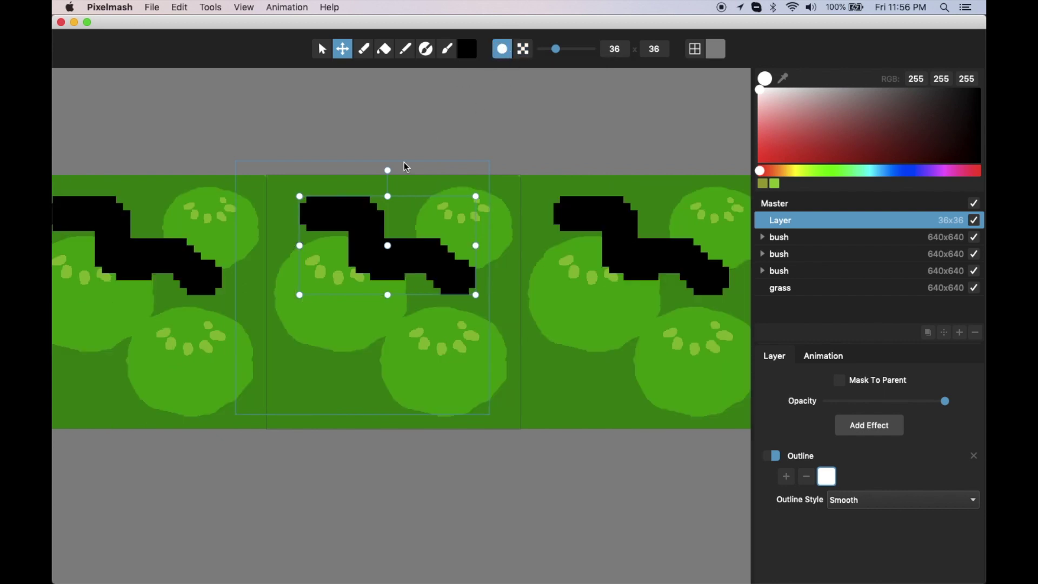
pyautogui.moveTo(369, 215); pyautogui.dragTo(355, 234)
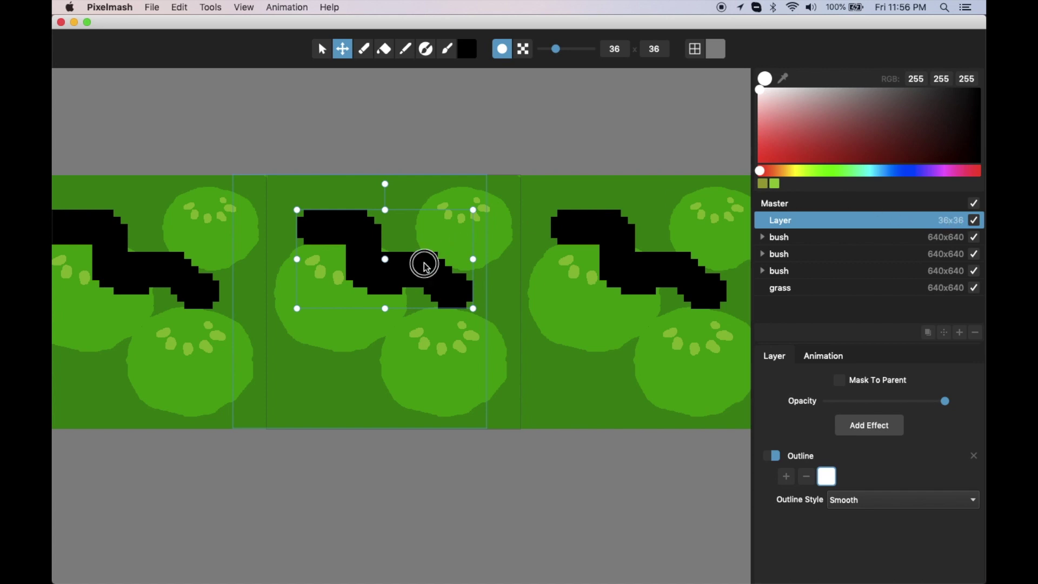
pyautogui.moveTo(424, 261)
pyautogui.mouseDown()
pyautogui.moveTo(448, 259)
pyautogui.moveTo(422, 281)
pyautogui.moveTo(416, 250)
pyautogui.moveTo(410, 287)
pyautogui.moveTo(419, 242)
pyautogui.moveTo(419, 280)
pyautogui.moveTo(436, 241)
pyautogui.moveTo(415, 287)
pyautogui.moveTo(424, 251)
pyautogui.mouseUp()
pyautogui.click(523, 48)
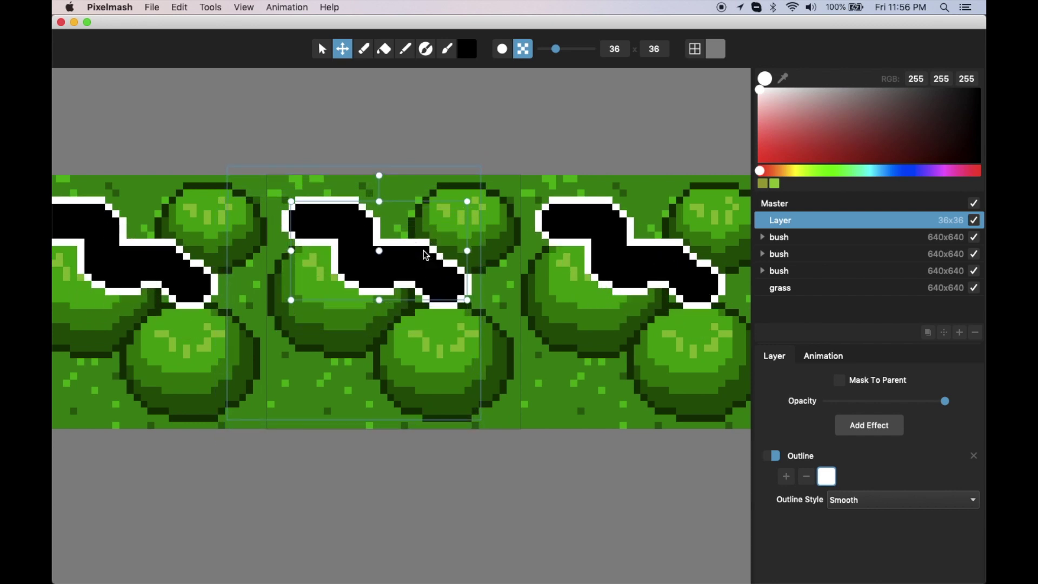
# Step: Add a 640x640 layer above the 36x36 layer and give it the same white Outline effect
pyautogui.click(962, 335)
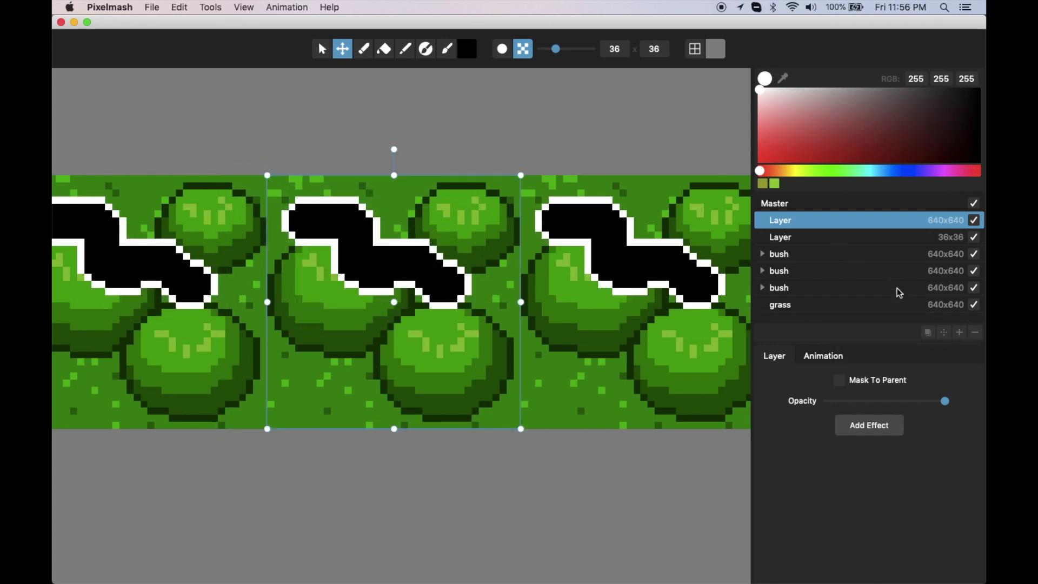
pyautogui.click(819, 239)
pyautogui.click(818, 222)
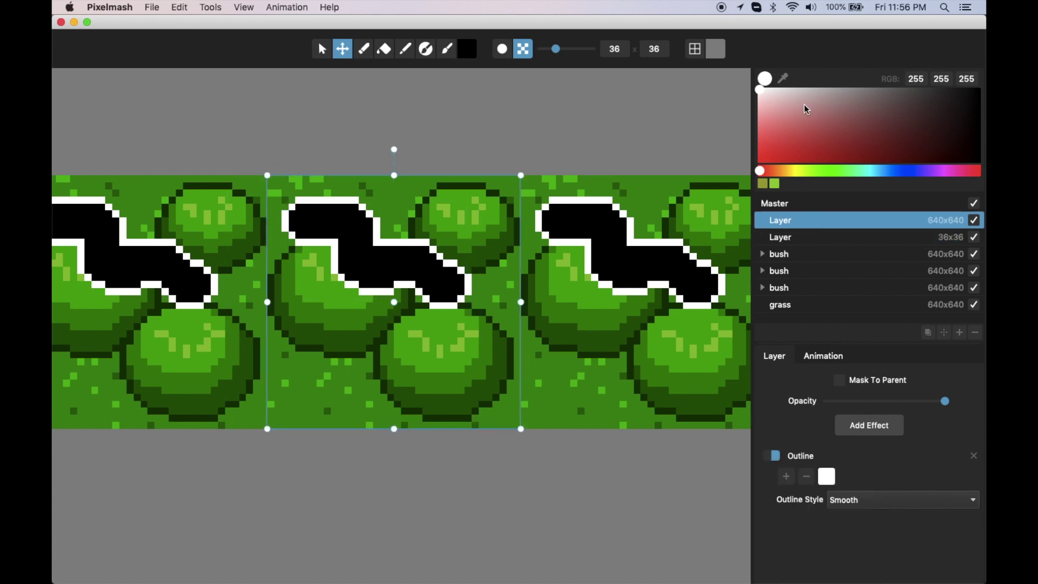
# Step: Paint a wavy black brush stroke across the lower part of the 640x640 layer
pyautogui.click(447, 49)
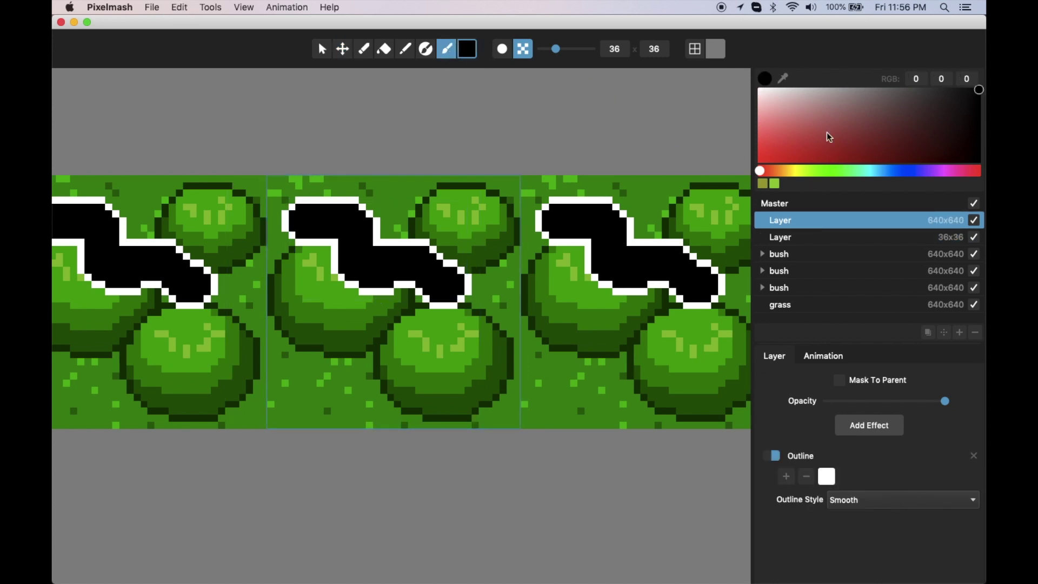
pyautogui.click(979, 160)
pyautogui.moveTo(285, 355)
pyautogui.mouseDown()
pyautogui.moveTo(331, 345)
pyautogui.moveTo(365, 368)
pyautogui.moveTo(419, 362)
pyautogui.moveTo(458, 381)
pyautogui.mouseUp()
# Step: Move the wavy stroke on the 640x640 layer in the pixelated preview and again in the full-resolution view
pyautogui.click(342, 49)
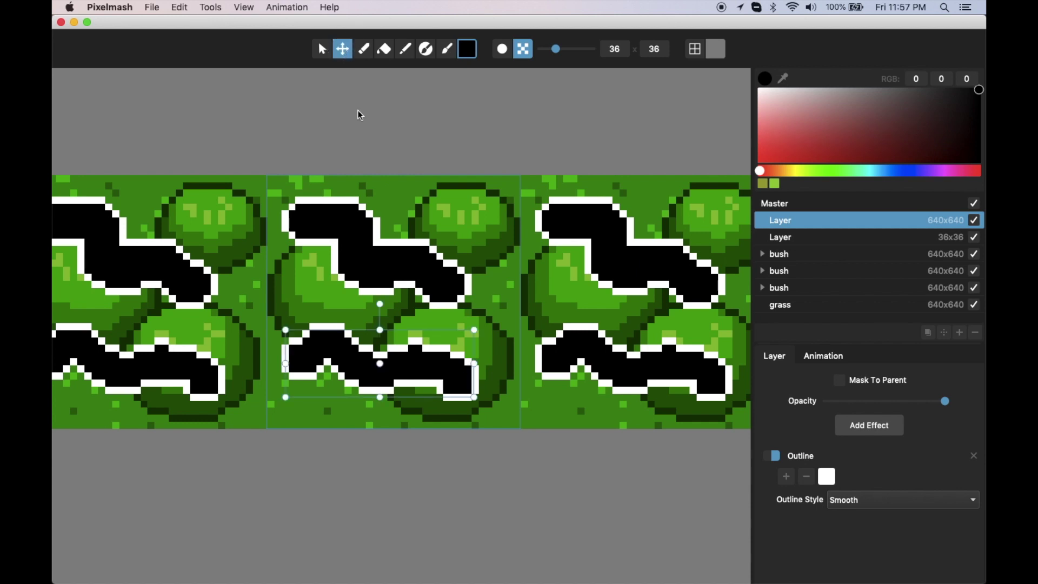
pyautogui.moveTo(338, 349)
pyautogui.mouseDown()
pyautogui.moveTo(336, 324)
pyautogui.moveTo(347, 348)
pyautogui.moveTo(333, 349)
pyautogui.moveTo(343, 328)
pyautogui.mouseUp()
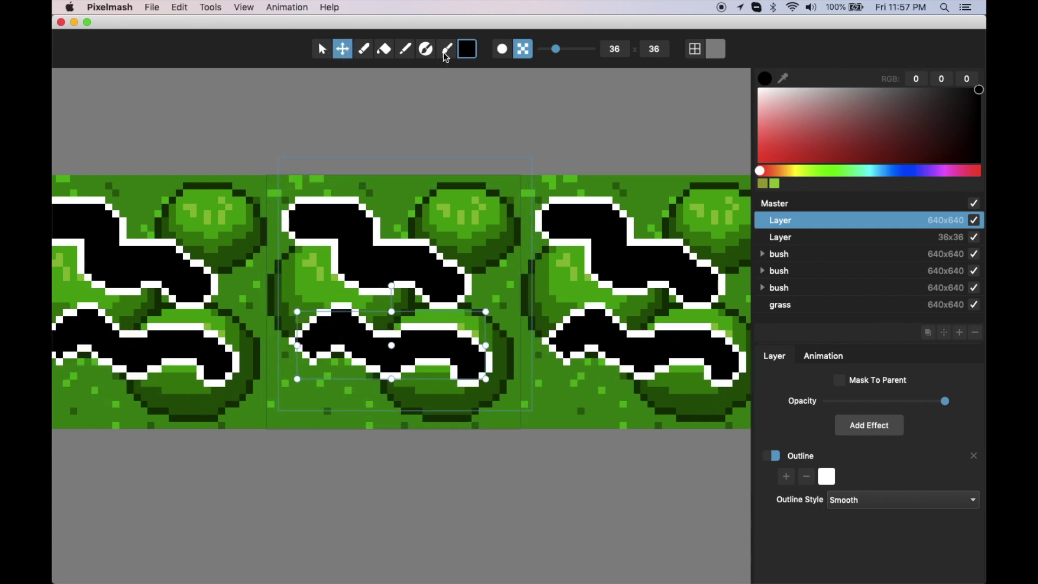
pyautogui.click(503, 50)
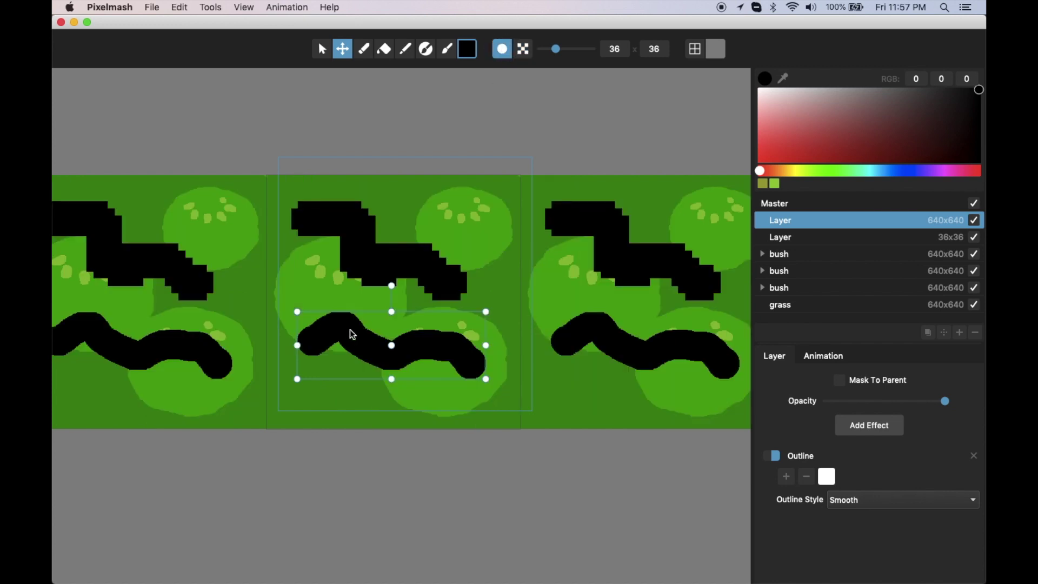
pyautogui.moveTo(352, 335)
pyautogui.mouseDown()
pyautogui.moveTo(372, 343)
pyautogui.moveTo(360, 340)
pyautogui.mouseUp()
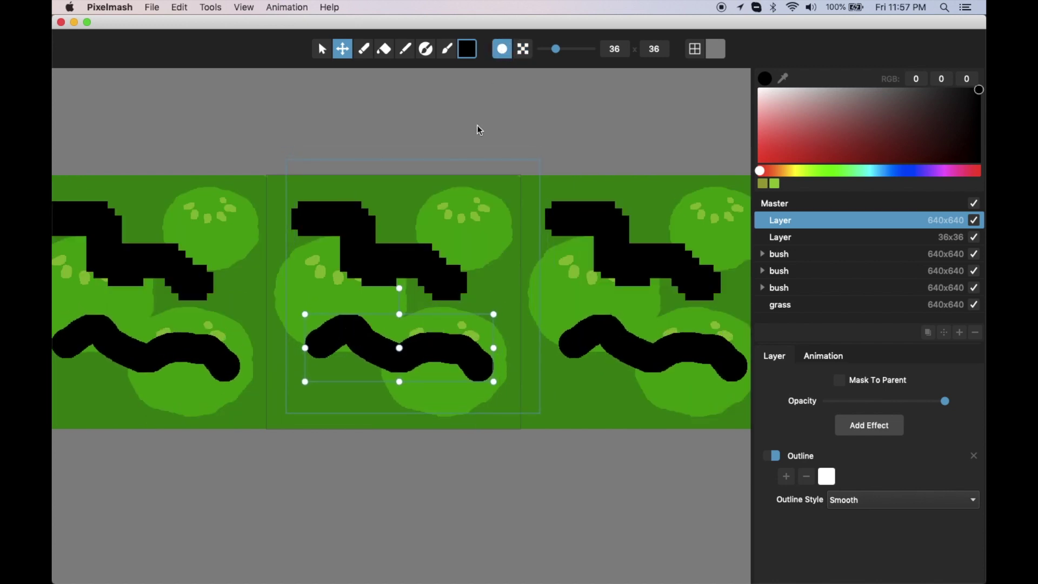
pyautogui.click(522, 50)
# Step: Rotate the wavy stroke counterclockwise, move it down slightly, and rotate it clockwise so it slopes down to the right
pyautogui.moveTo(408, 293)
pyautogui.mouseDown()
pyautogui.moveTo(378, 290)
pyautogui.moveTo(394, 291)
pyautogui.mouseUp()
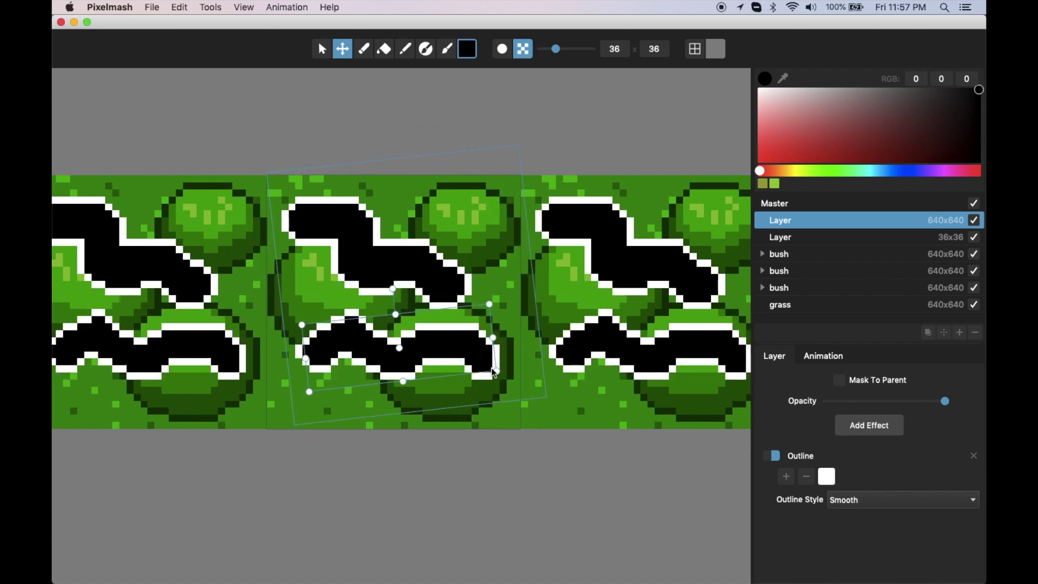
pyautogui.moveTo(497, 371)
pyautogui.mouseDown()
pyautogui.moveTo(528, 383)
pyautogui.moveTo(463, 366)
pyautogui.moveTo(536, 388)
pyautogui.moveTo(452, 354)
pyautogui.moveTo(496, 387)
pyautogui.mouseUp()
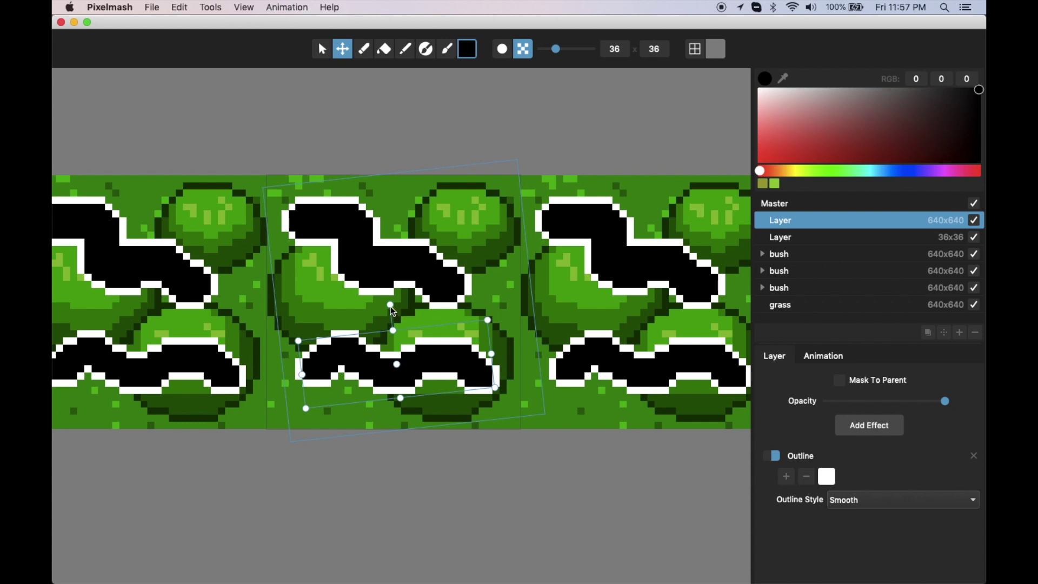
pyautogui.moveTo(418, 338)
pyautogui.mouseDown()
pyautogui.moveTo(419, 302)
pyautogui.moveTo(383, 324)
pyautogui.moveTo(416, 318)
pyautogui.mouseUp()
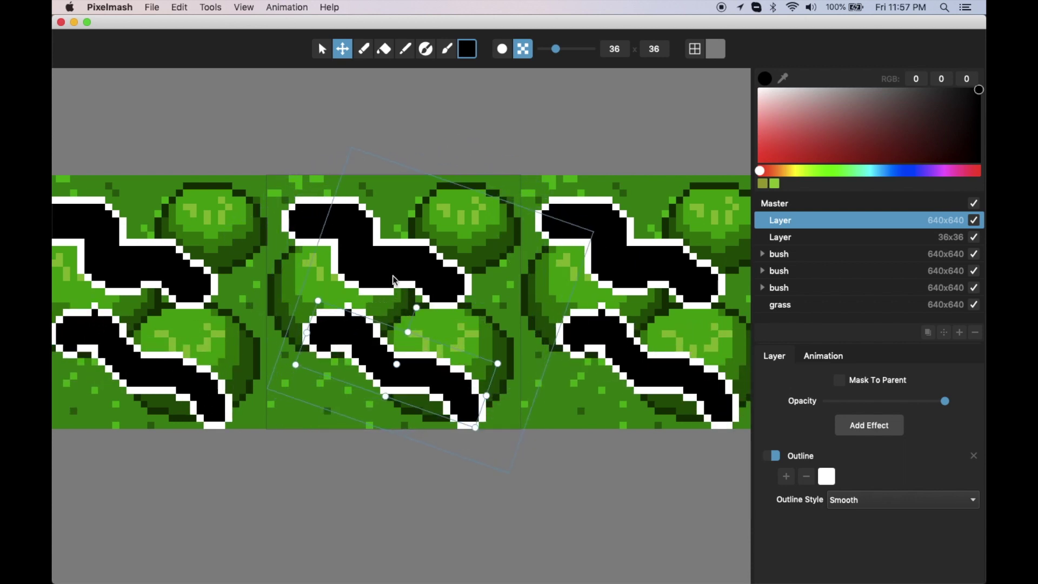
# Step: Move the 36x36 layer's stroke to the right, and shift the 640x640 layer's rotated stroke up and left
pyautogui.click(310, 221)
pyautogui.moveTo(337, 223)
pyautogui.mouseDown()
pyautogui.moveTo(371, 216)
pyautogui.moveTo(340, 220)
pyautogui.moveTo(373, 218)
pyautogui.moveTo(366, 248)
pyautogui.moveTo(366, 210)
pyautogui.moveTo(367, 252)
pyautogui.moveTo(370, 226)
pyautogui.mouseUp()
pyautogui.click(378, 343)
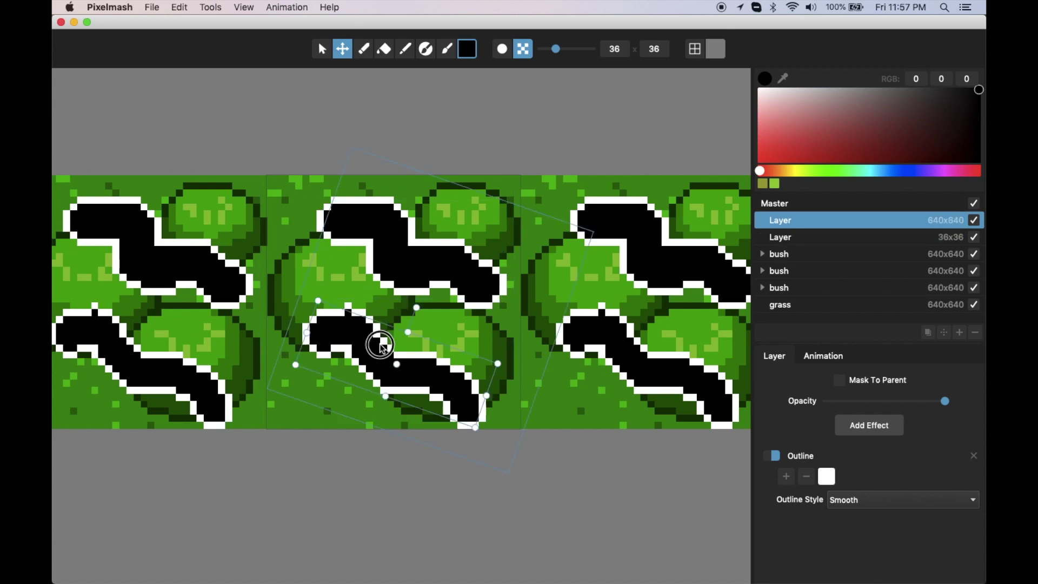
pyautogui.moveTo(378, 360); pyautogui.dragTo(371, 349)
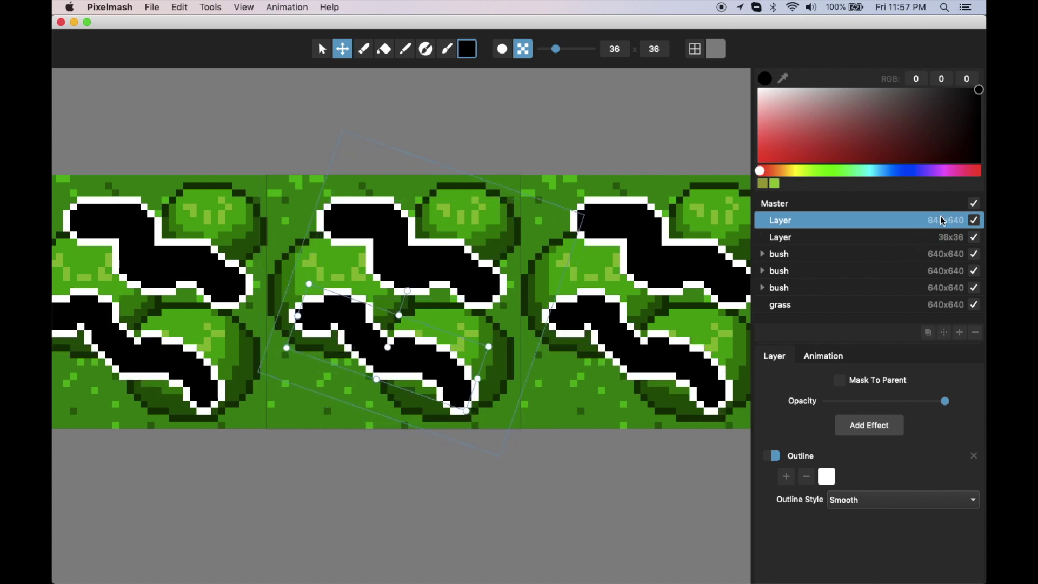
# Step: Delete the 640x640 stroke layer and the 36x36 stroke layer
pyautogui.click(978, 334)
pyautogui.click(946, 222)
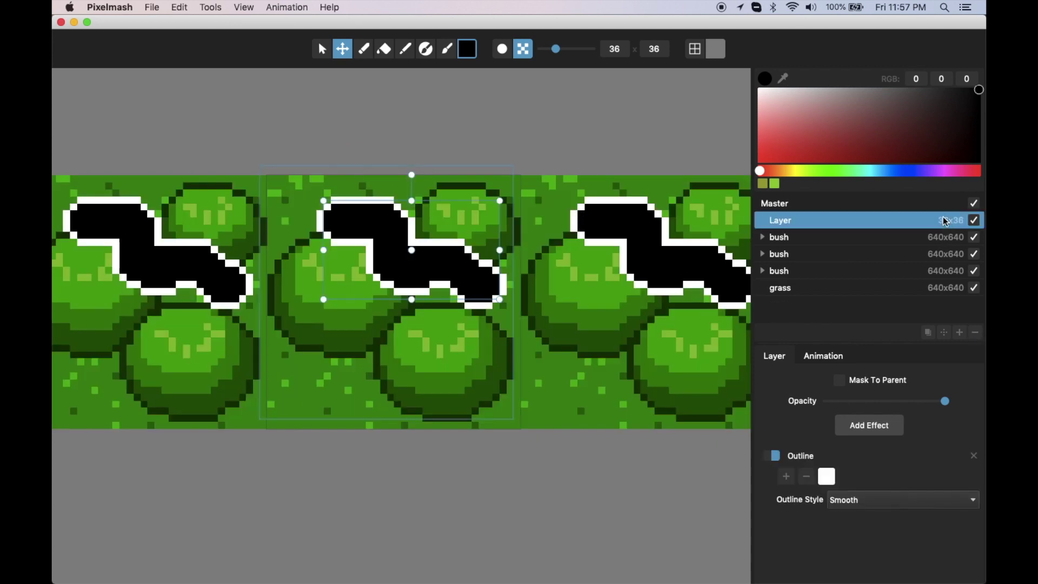
pyautogui.click(977, 333)
# Step: Duplicate the topmost bush layer, scale the copy down, and place it in the tile's lower left corner
pyautogui.click(832, 225)
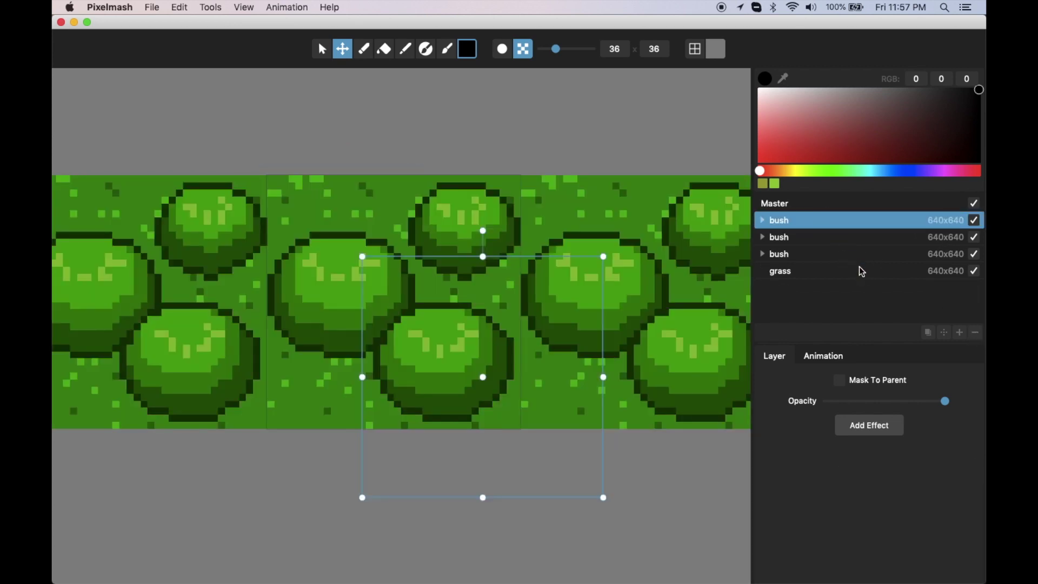
pyautogui.click(929, 334)
pyautogui.moveTo(466, 315); pyautogui.dragTo(353, 330)
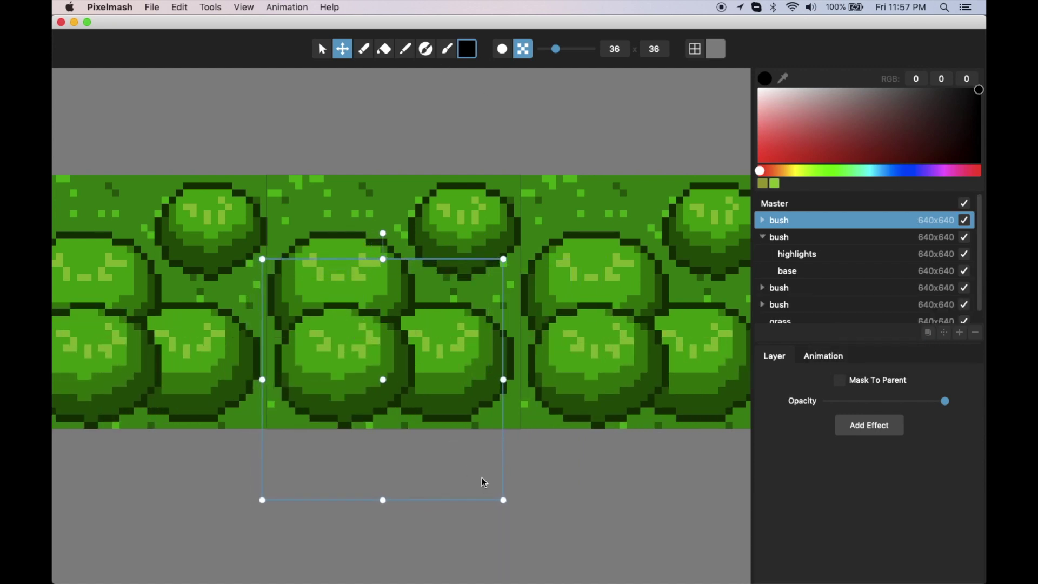
pyautogui.moveTo(504, 500); pyautogui.dragTo(469, 475)
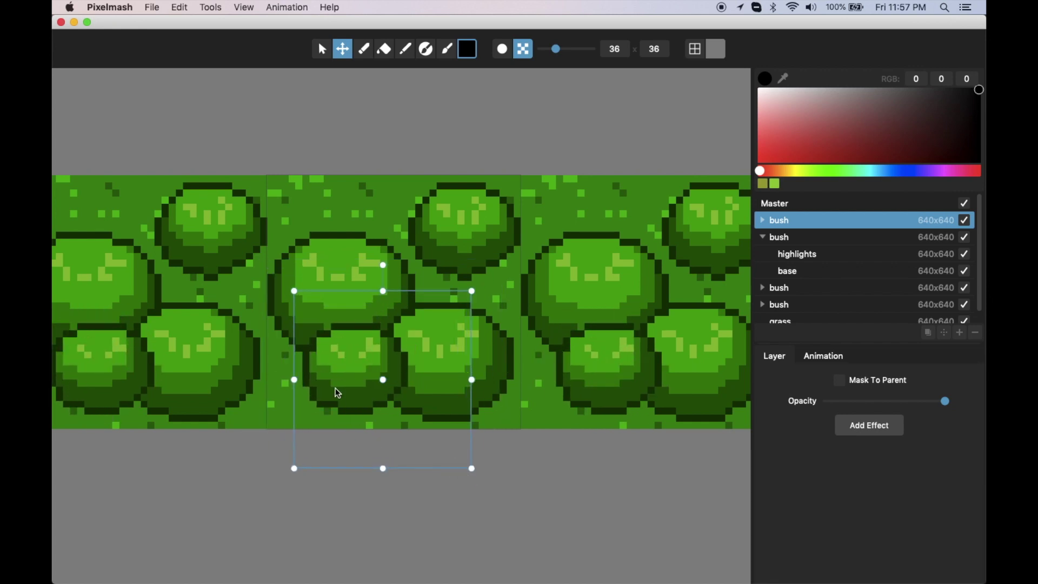
pyautogui.moveTo(339, 380); pyautogui.dragTo(326, 382)
# Step: Expand the duplicated bush layer and adjust the Auto Shade angle of its base sublayer
pyautogui.click(763, 220)
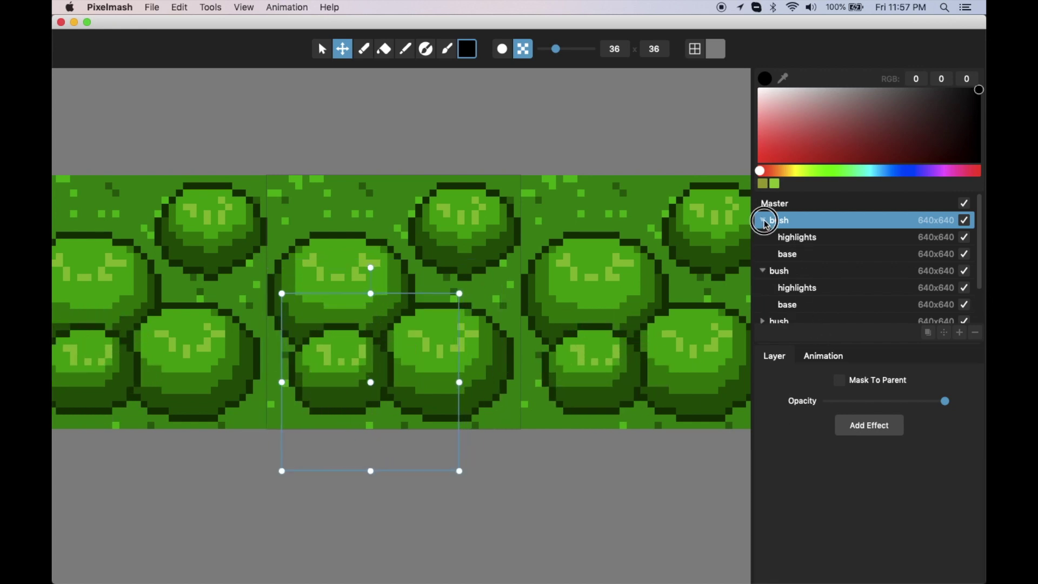
pyautogui.click(795, 235)
pyautogui.click(794, 238)
pyautogui.click(795, 258)
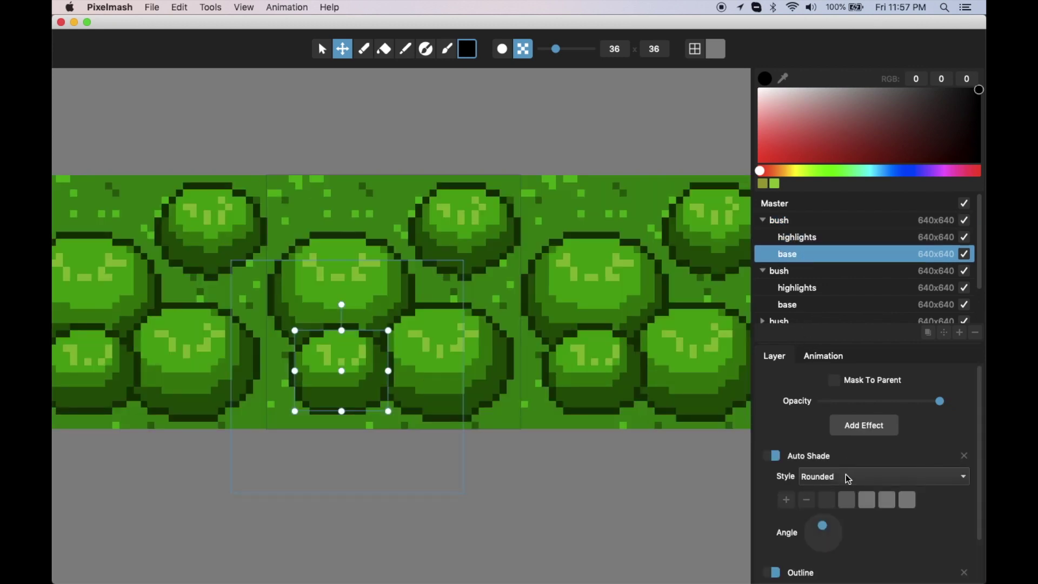
pyautogui.moveTo(827, 525)
pyautogui.mouseDown()
pyautogui.moveTo(813, 530)
pyautogui.moveTo(836, 530)
pyautogui.moveTo(825, 527)
pyautogui.mouseUp()
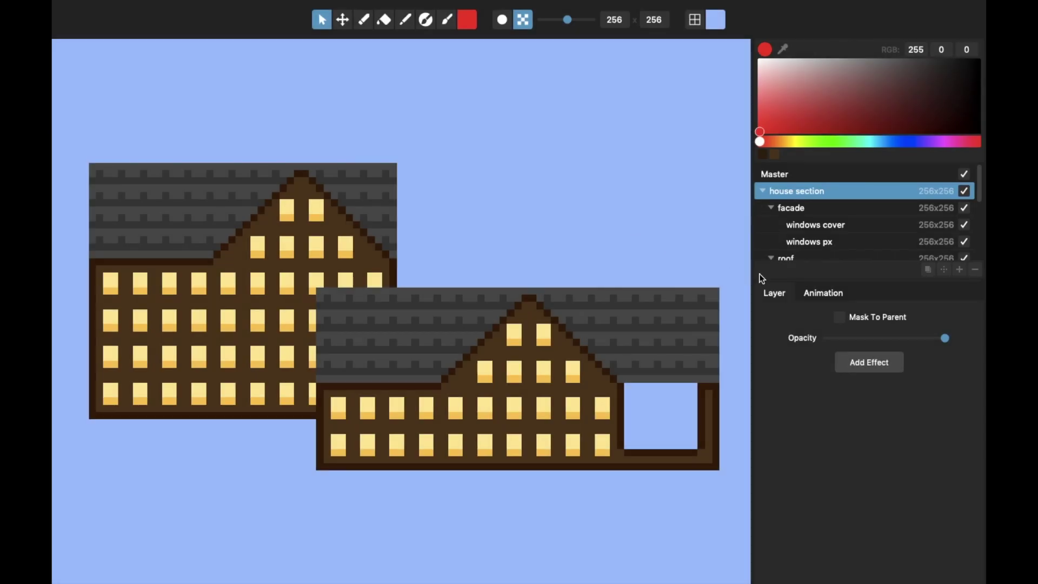
# Step: Compare the layer settings and the animation settings of the house section layer
pyautogui.click(782, 298)
pyautogui.click(819, 293)
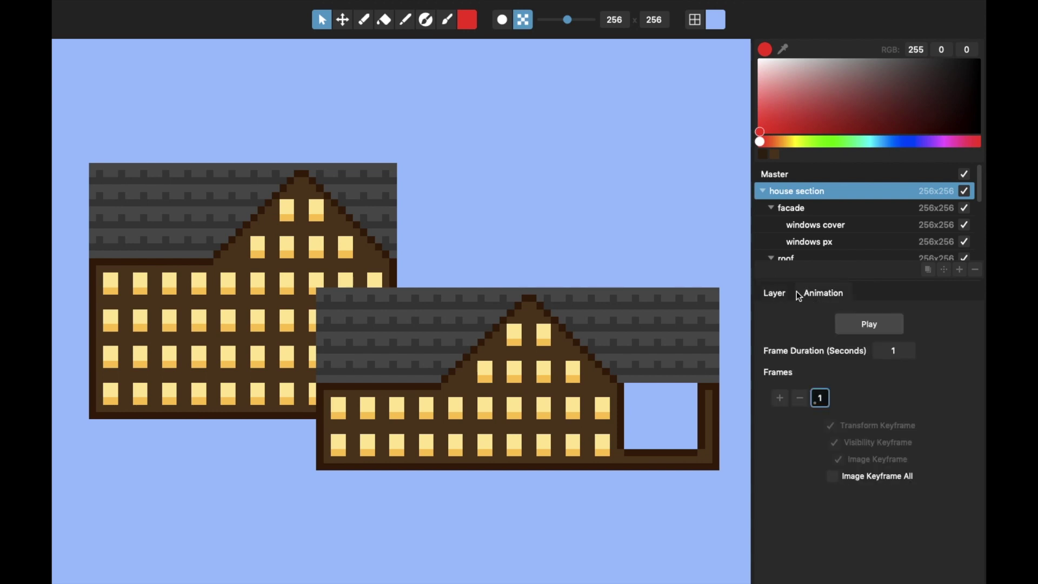
pyautogui.click(781, 297)
pyautogui.click(824, 297)
pyautogui.click(782, 298)
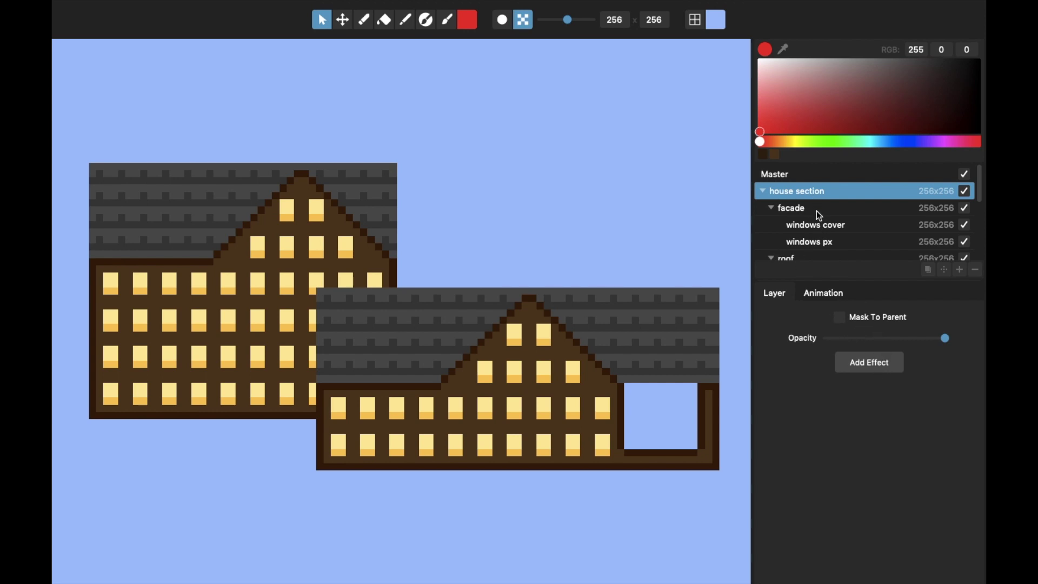
# Step: Add an Outline effect to the house section layer
pyautogui.click(802, 197)
pyautogui.click(868, 365)
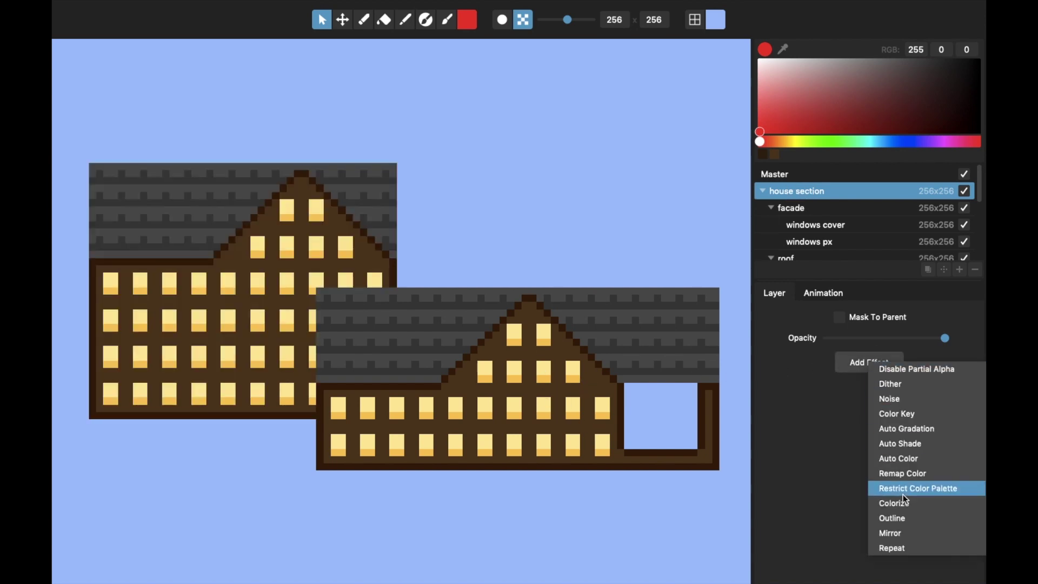
pyautogui.click(906, 524)
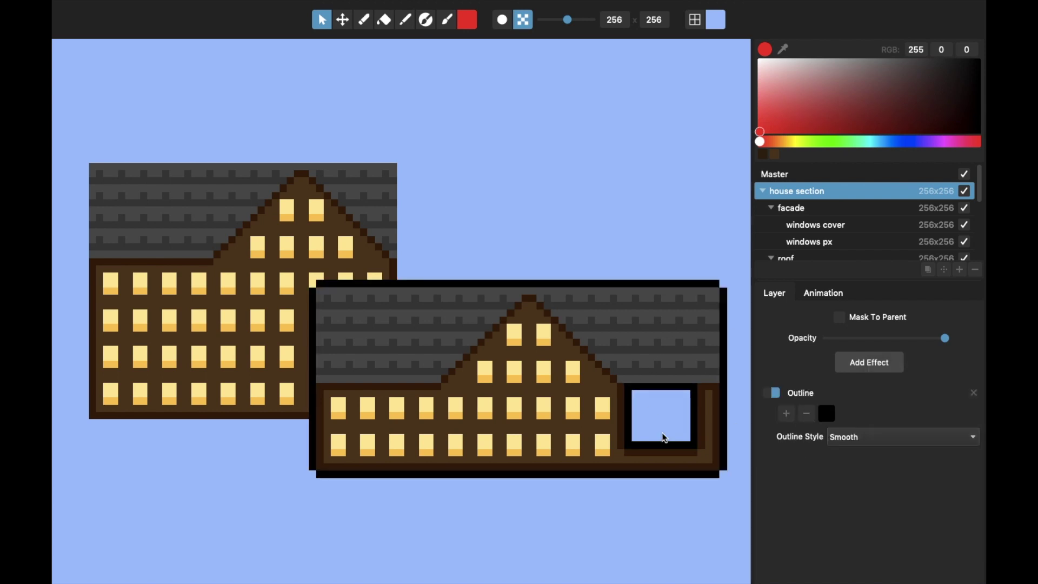
# Step: Try the Full and Interior Tint outline styles on the house section layer, ending with Interior Color
pyautogui.click(849, 436)
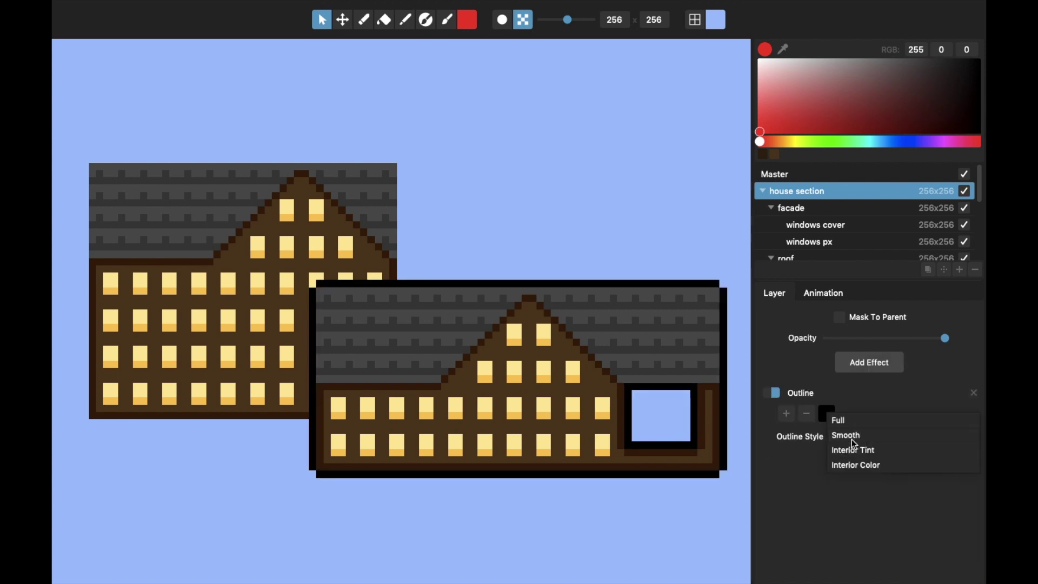
pyautogui.click(864, 425)
pyautogui.click(865, 436)
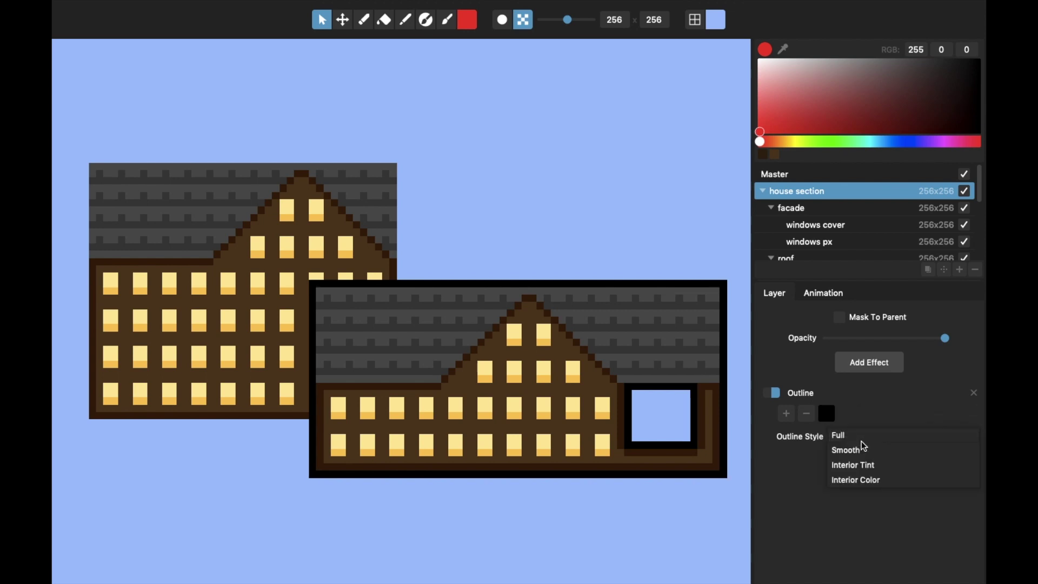
pyautogui.click(865, 464)
pyautogui.click(865, 438)
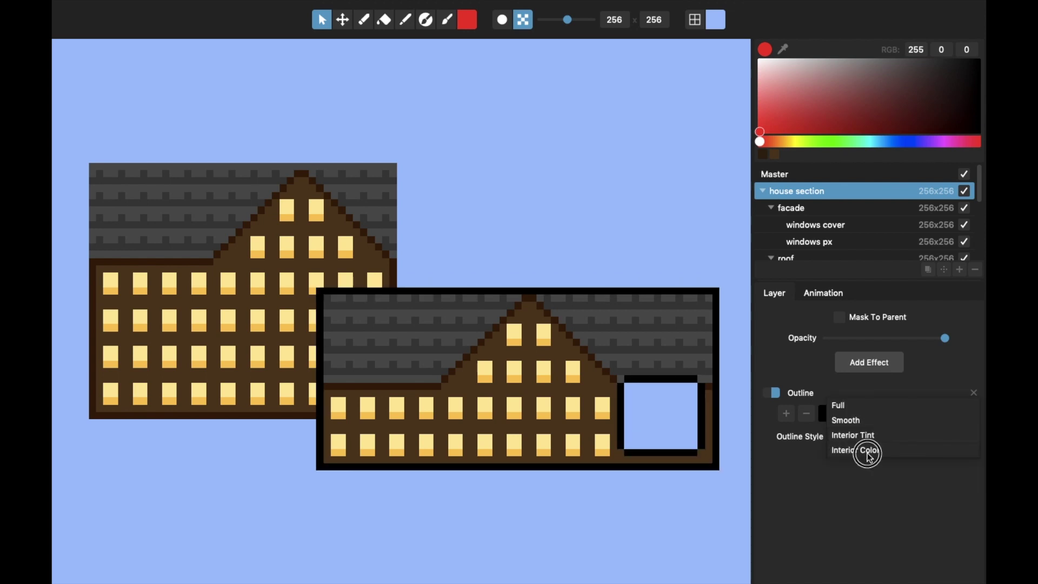
pyautogui.click(868, 447)
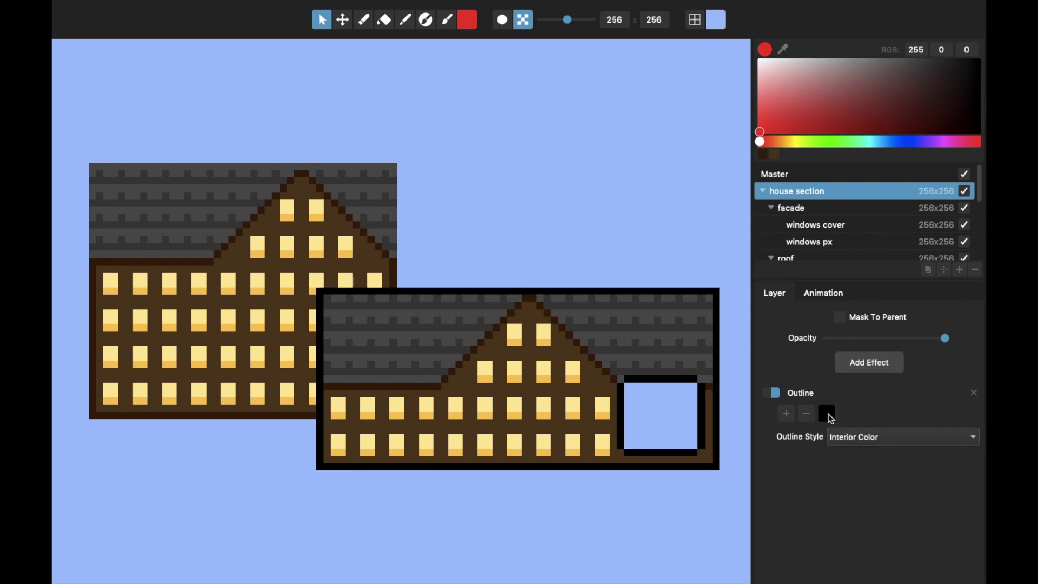
# Step: Recolour the house section's outline to red (RGB 202, 0, 0) and remove the Outline effect
pyautogui.click(826, 414)
pyautogui.moveTo(793, 119); pyautogui.dragTo(804, 167)
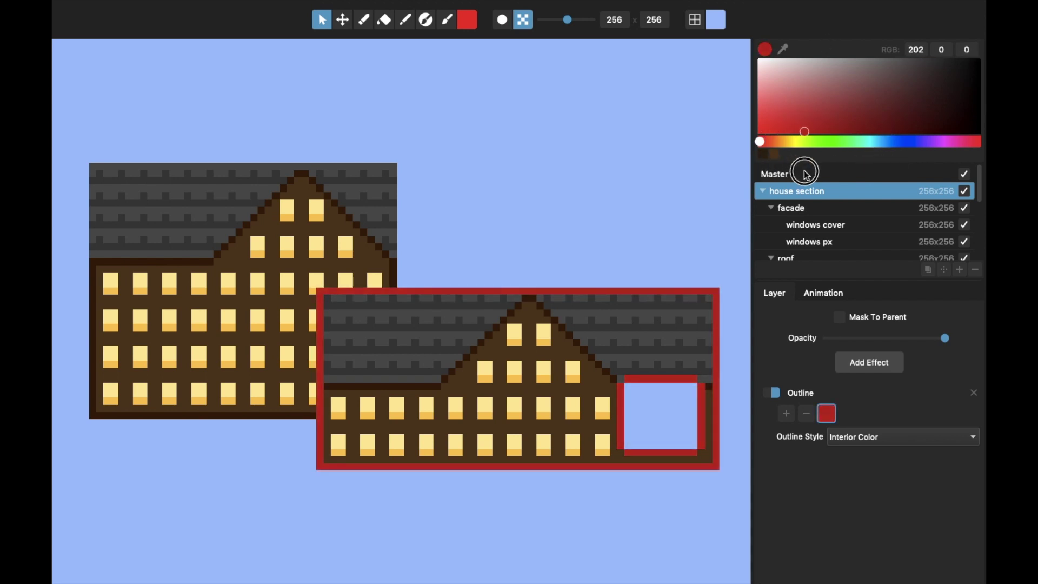
pyautogui.click(973, 393)
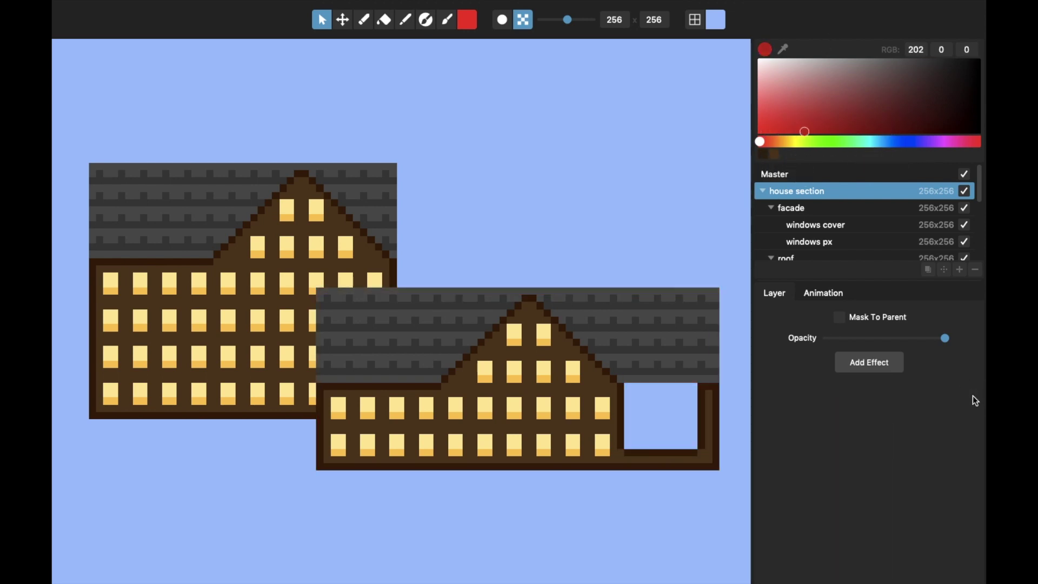
# Step: Add a Colorize effect to the house section layer and remove it again
pyautogui.click(865, 361)
pyautogui.click(910, 509)
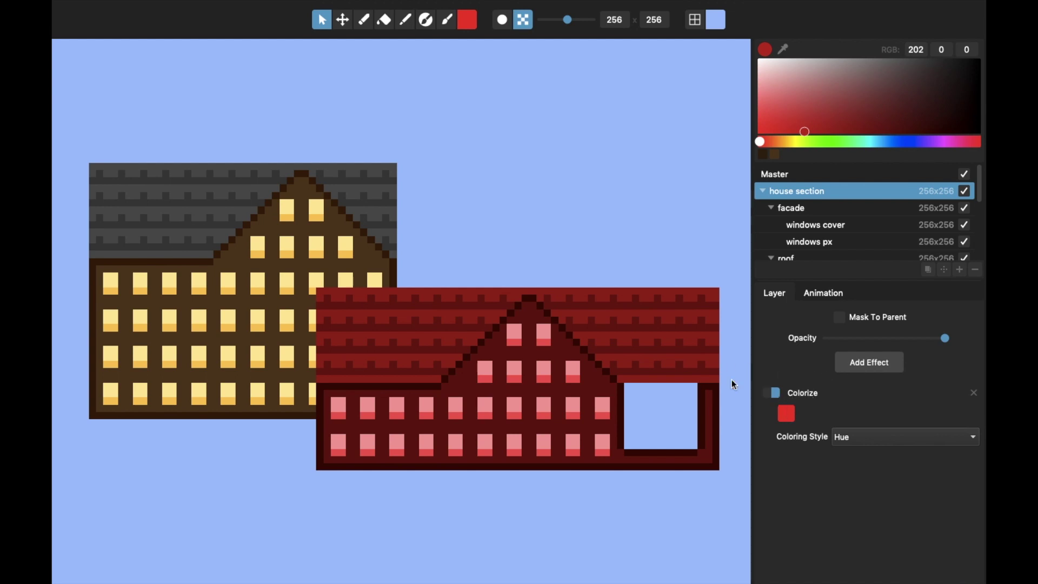
pyautogui.click(976, 394)
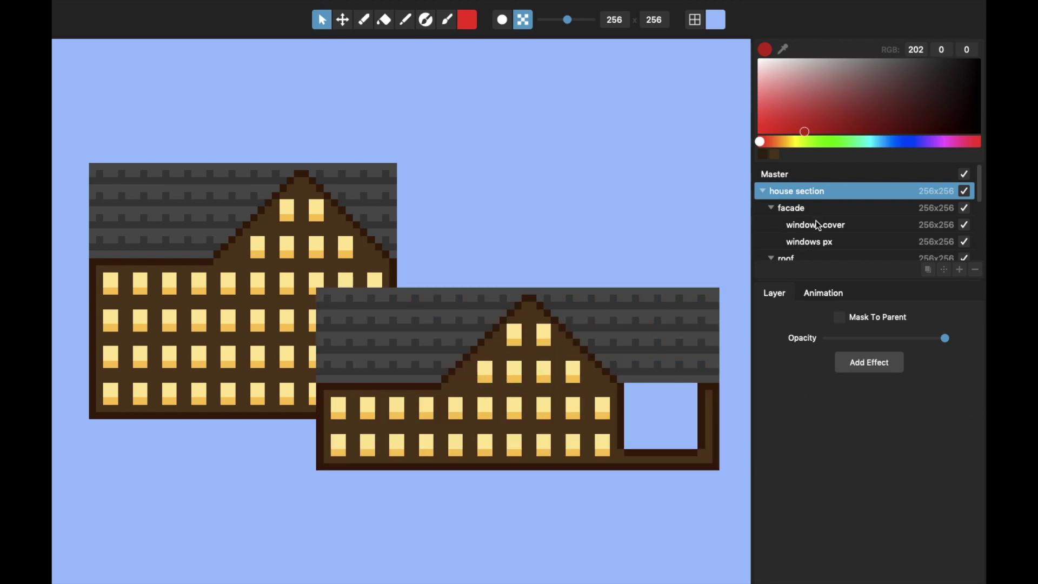
# Step: Switch off the Repeat effect on the windows px layer to inspect its single source window, and re-enable it
pyautogui.click(825, 244)
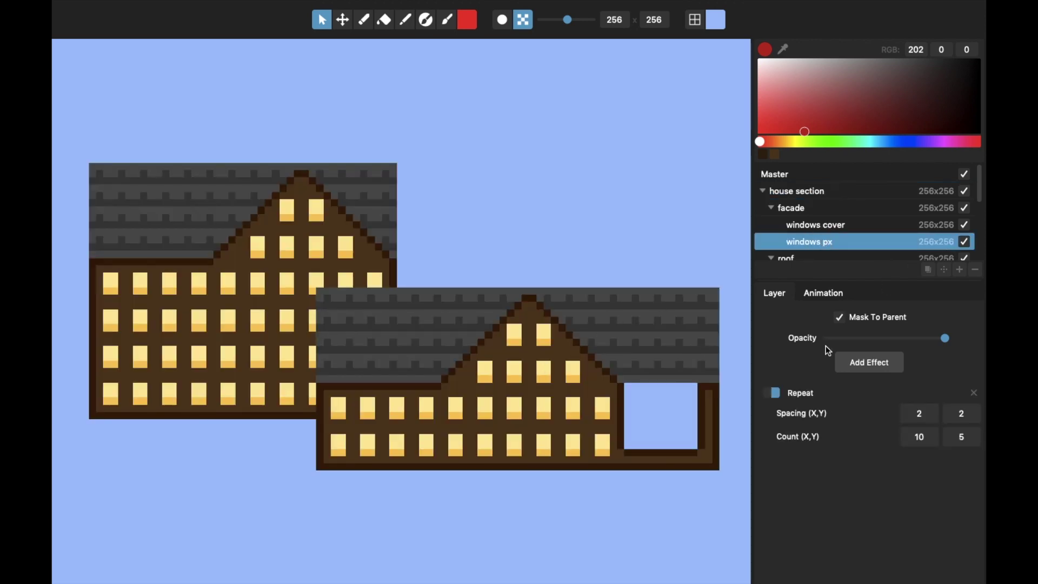
pyautogui.click(775, 394)
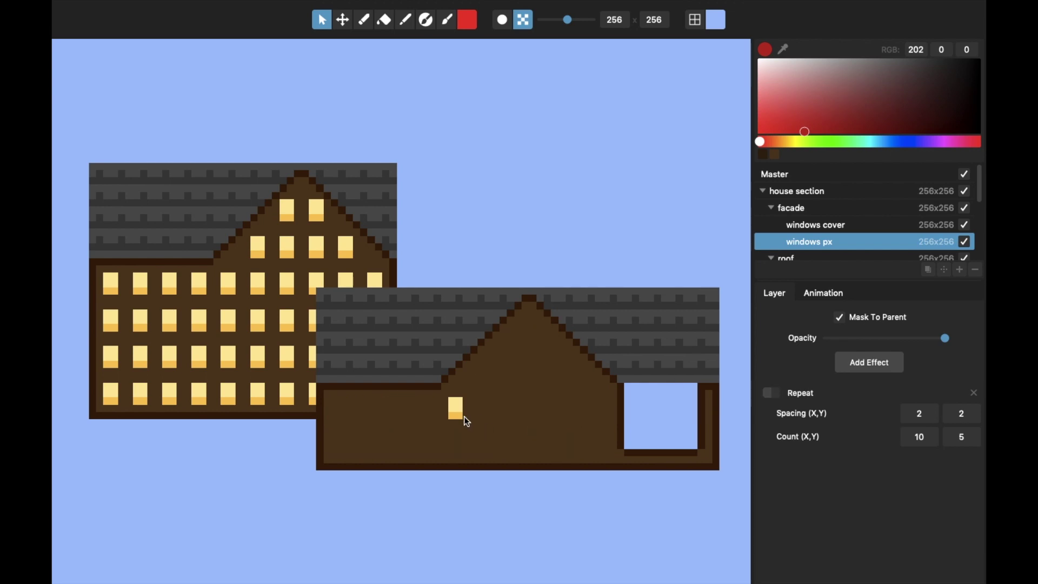
pyautogui.scroll(5, 463, 417)
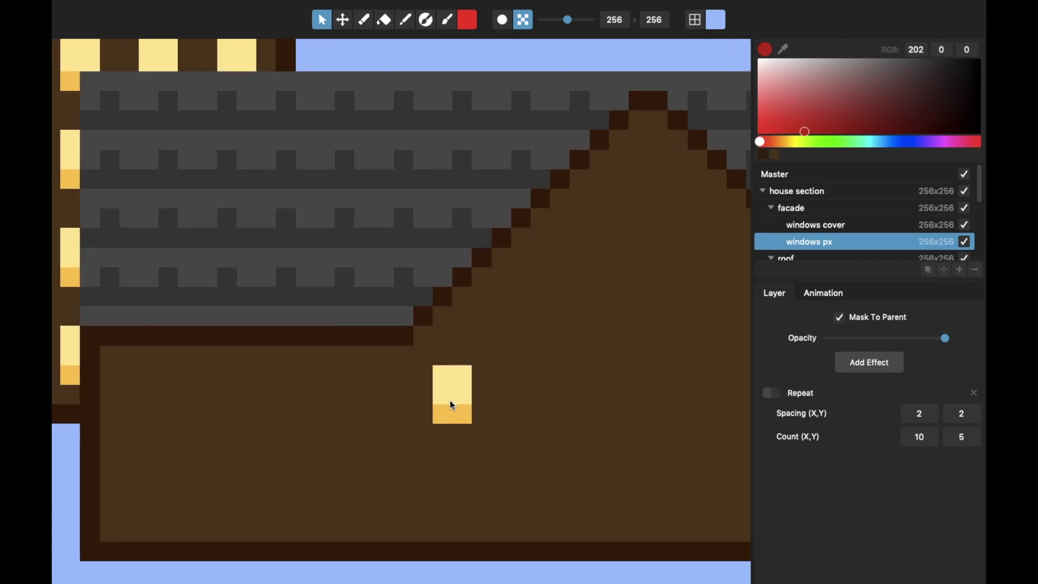
pyautogui.click(775, 393)
pyautogui.scroll(-3, 558, 383)
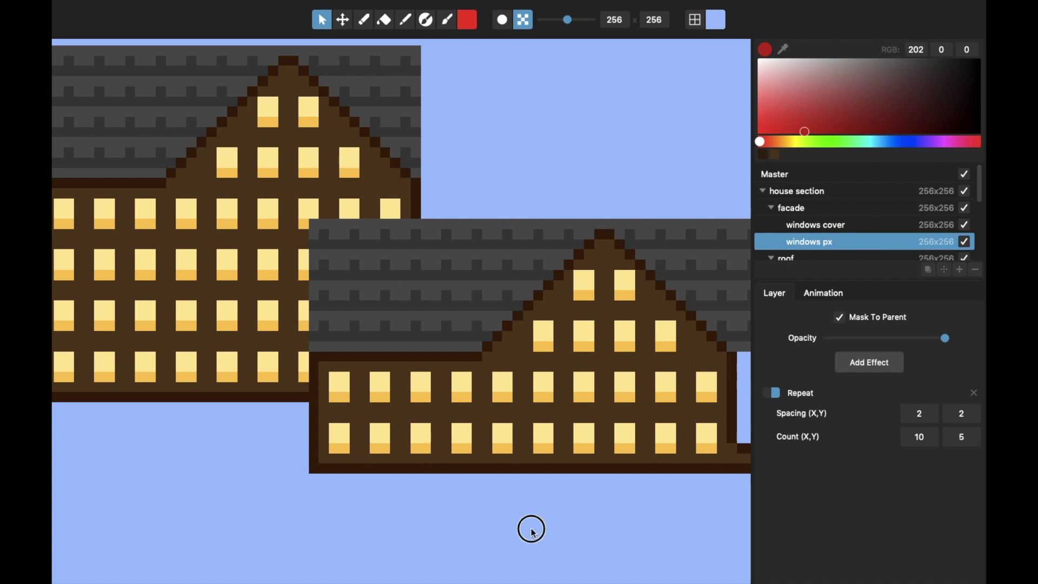
# Step: Compare the facade and windows px layer settings, and view the windows px layer in isolation before restoring all layers
pyautogui.moveTo(532, 531); pyautogui.dragTo(371, 521)
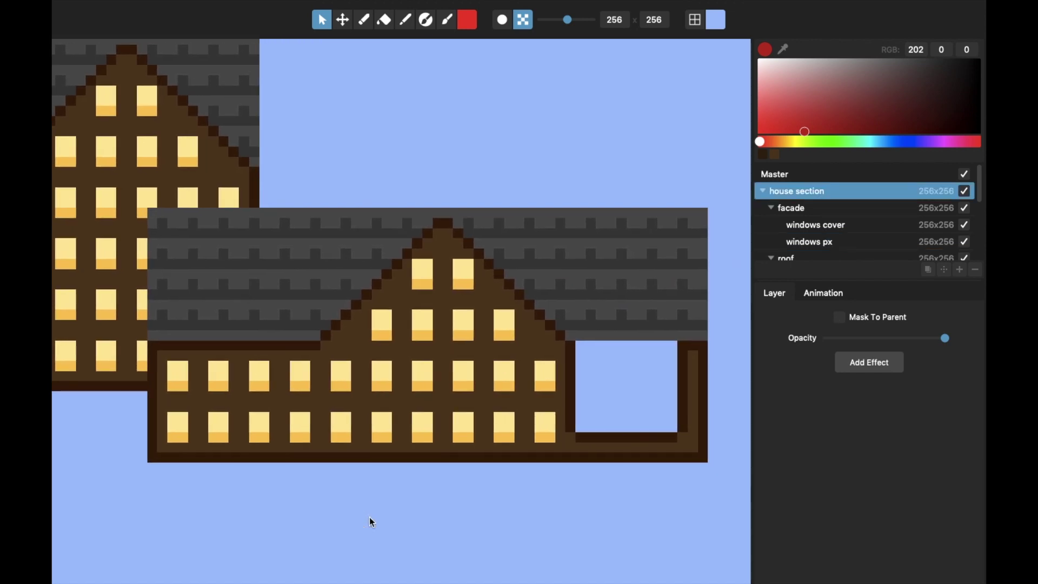
pyautogui.scroll(-1, 836, 218)
pyautogui.click(836, 219)
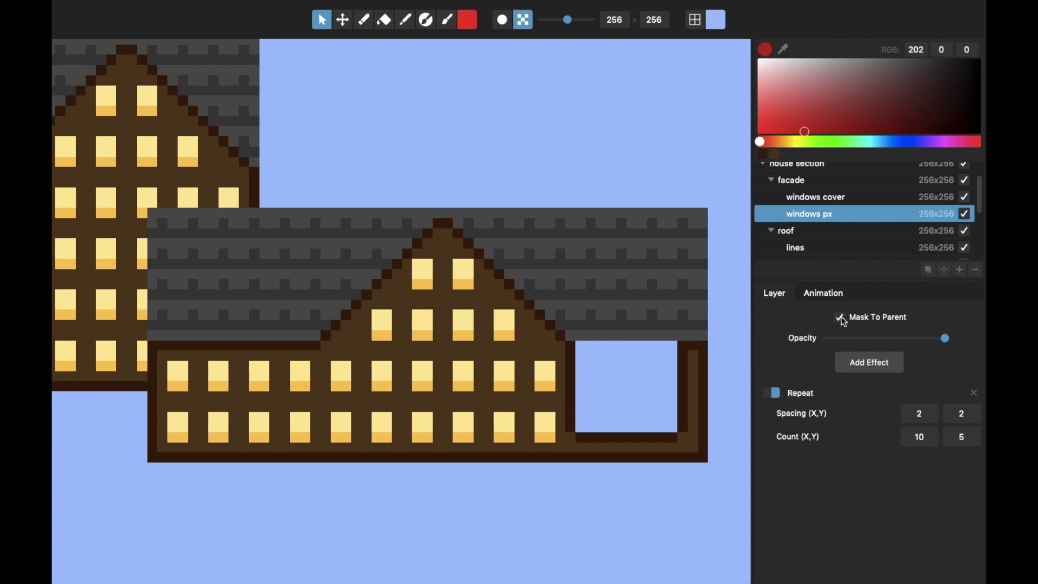
pyautogui.click(805, 181)
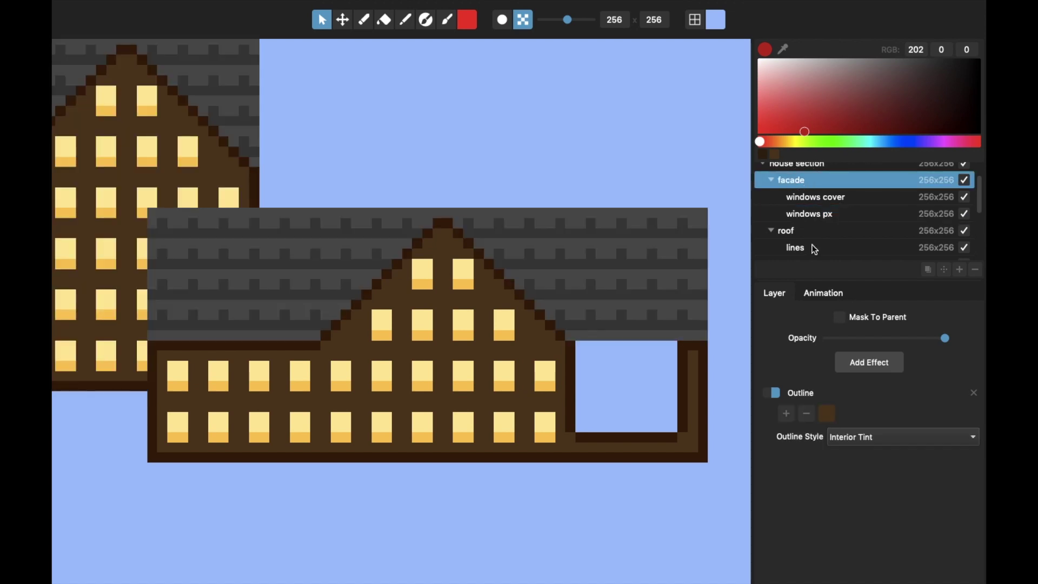
pyautogui.click(825, 219)
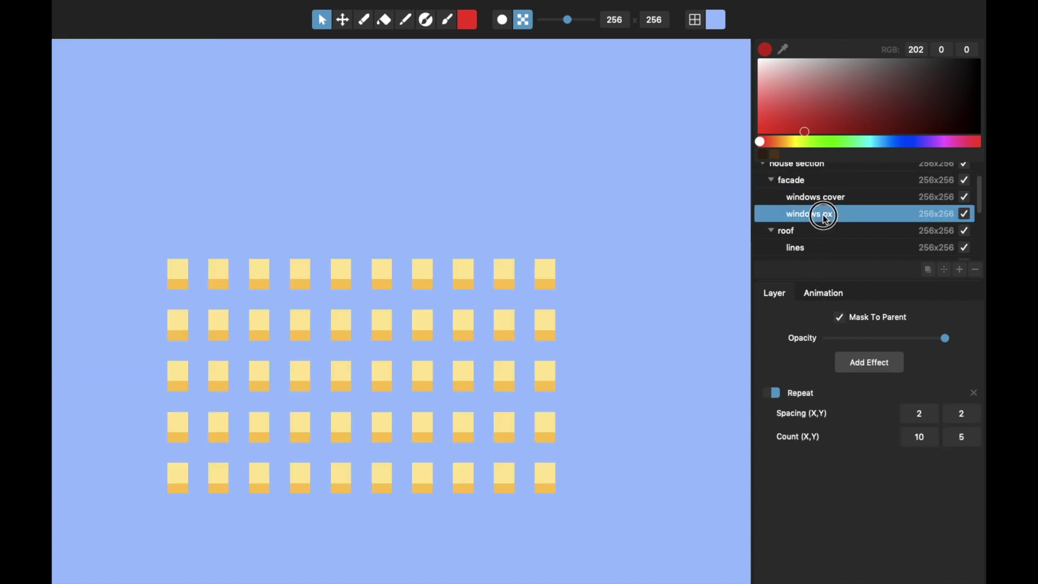
pyautogui.click(824, 218)
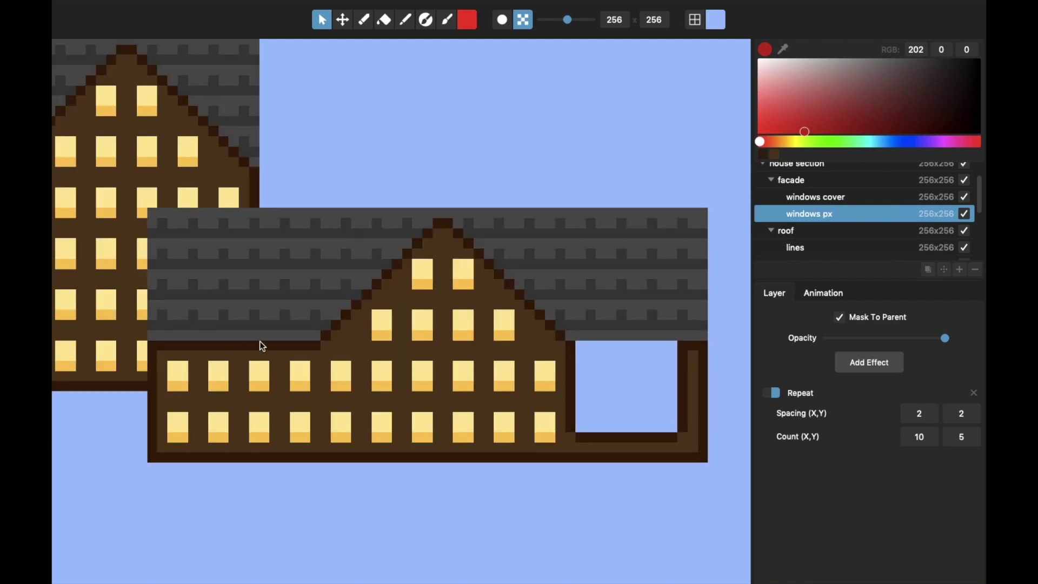
# Step: Toggle Mask To Parent off and on for the windows px layer, and do the same with its Repeat effect
pyautogui.click(841, 318)
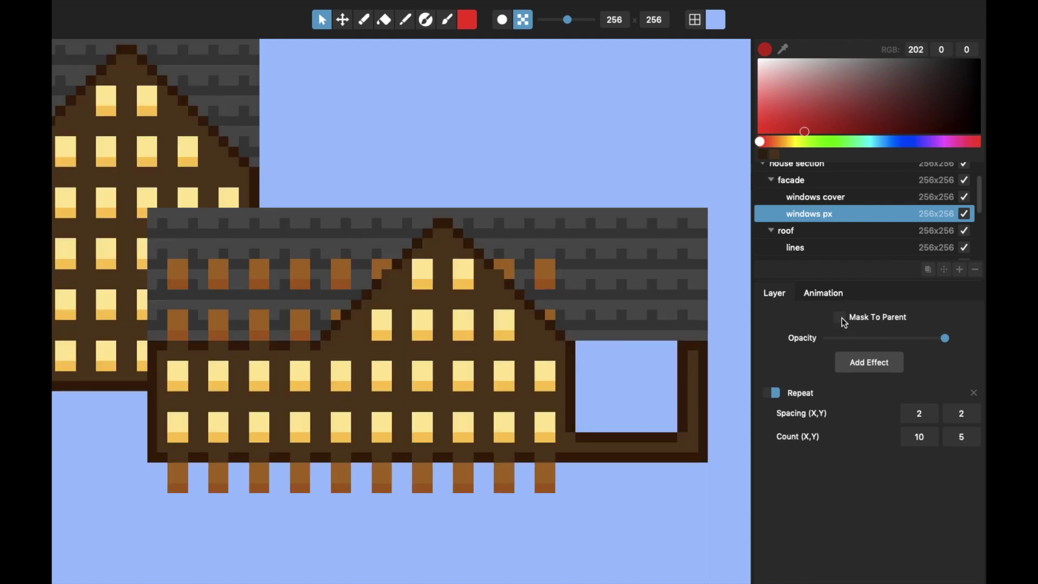
pyautogui.click(842, 318)
pyautogui.doubleClick(841, 317)
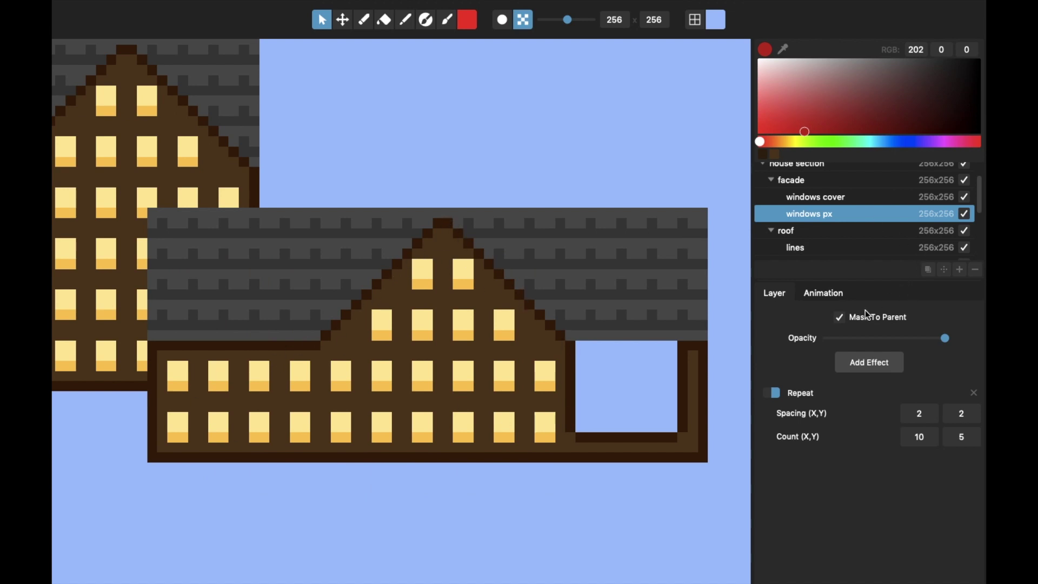
pyautogui.moveTo(896, 343); pyautogui.dragTo(979, 347)
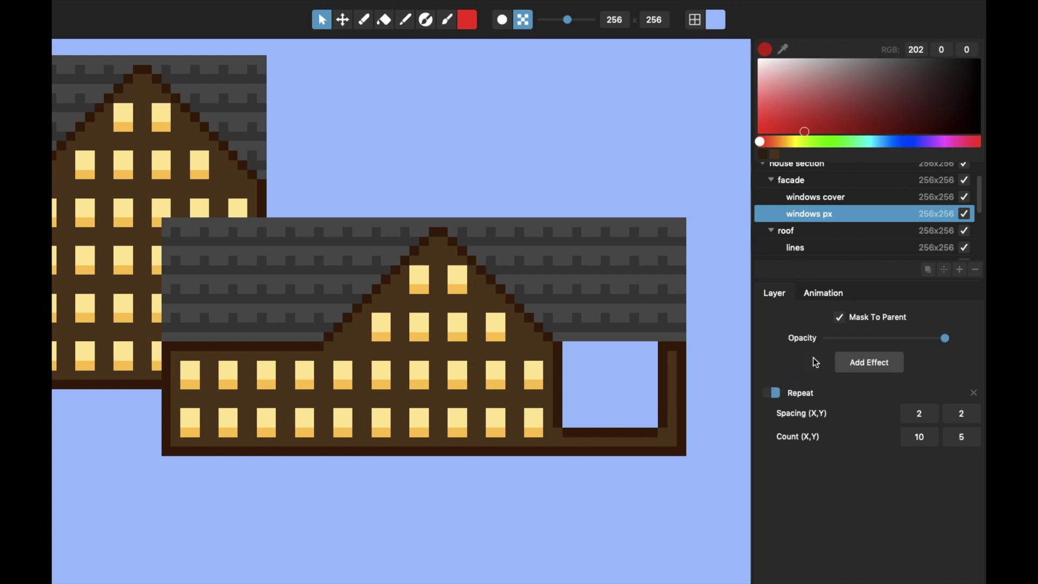
pyautogui.click(777, 393)
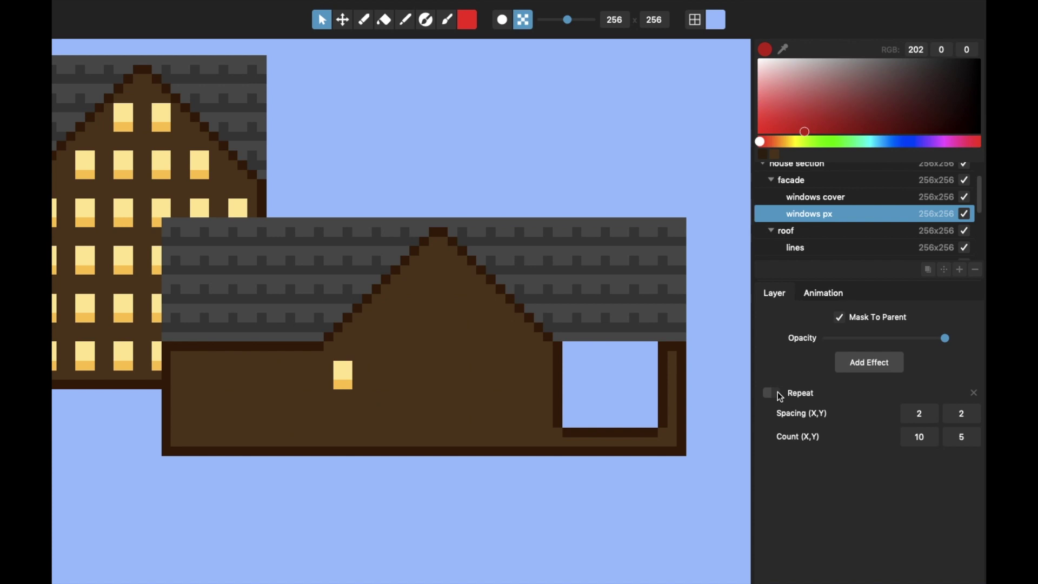
pyautogui.click(777, 392)
# Step: Add a Noise effect to the windows px layer and set its colour to orange (RGB 203, 130, 0)
pyautogui.click(864, 366)
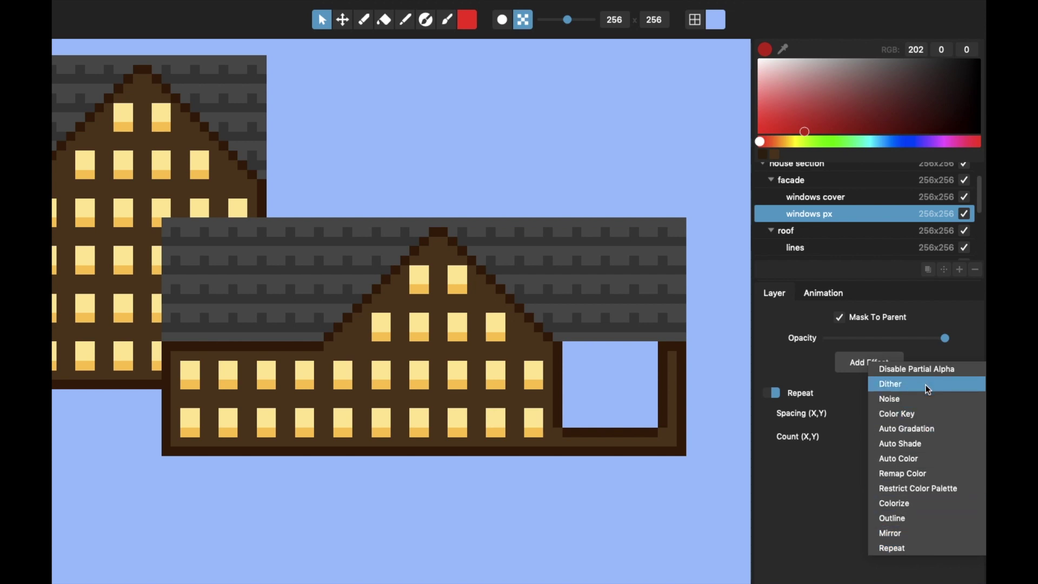
pyautogui.click(919, 401)
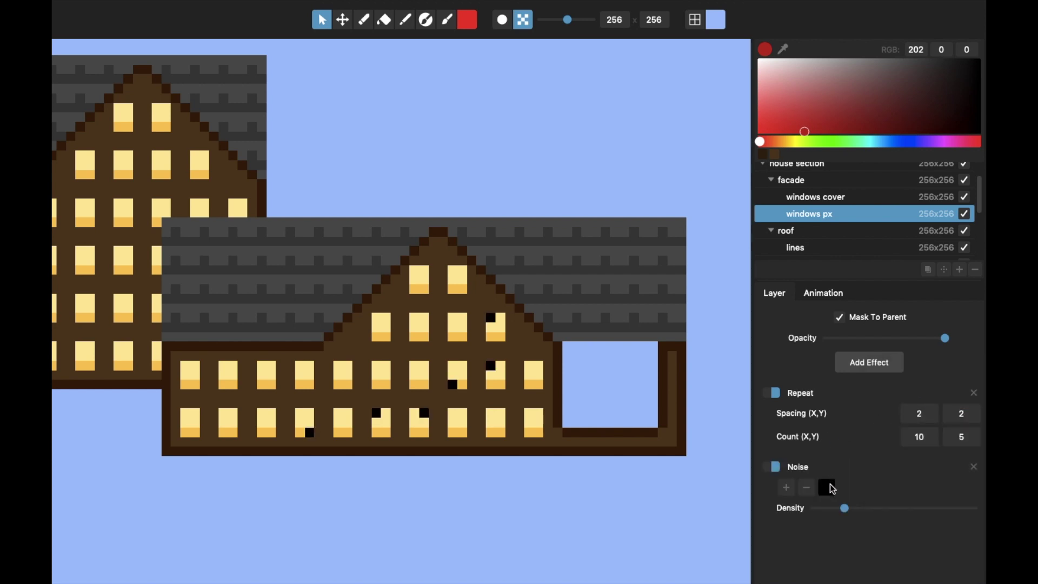
pyautogui.click(827, 487)
pyautogui.click(803, 120)
pyautogui.click(784, 141)
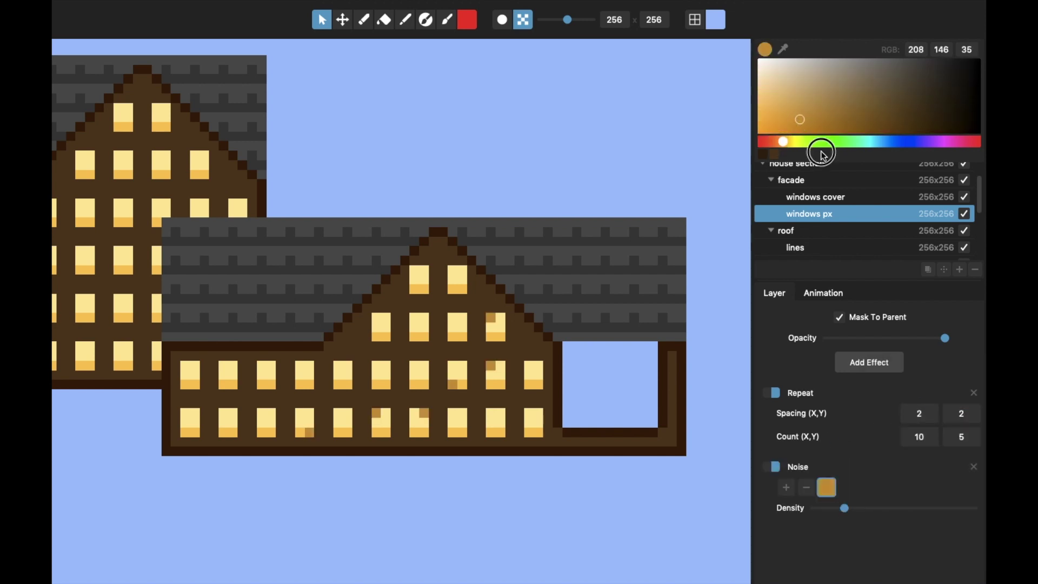
pyautogui.moveTo(824, 130)
pyautogui.mouseDown()
pyautogui.moveTo(849, 167)
pyautogui.moveTo(816, 162)
pyautogui.moveTo(834, 162)
pyautogui.moveTo(805, 177)
pyautogui.mouseUp()
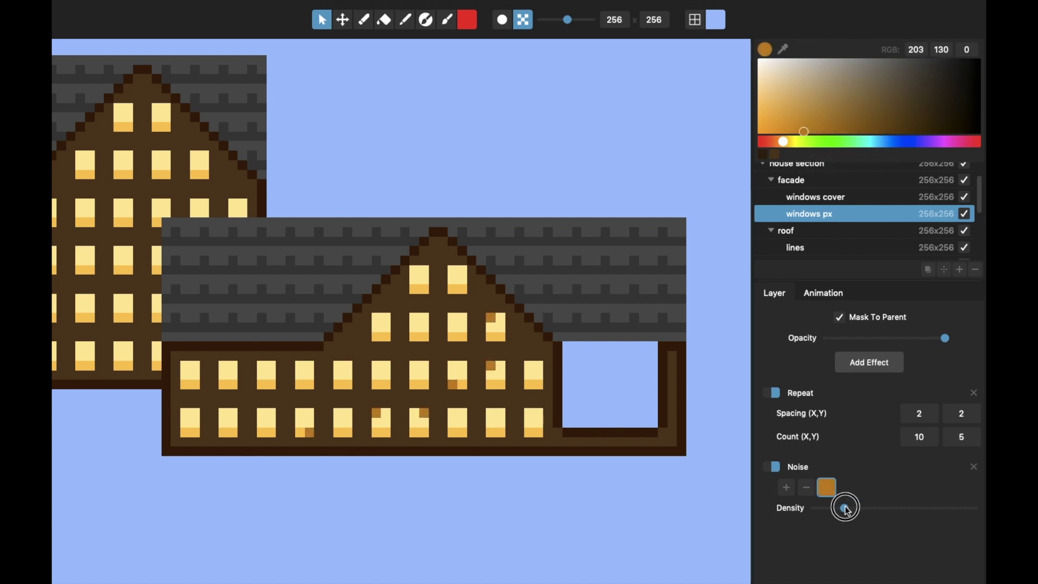
# Step: Increase the noise density on the windows px layer and reorder the Noise effect ahead of Repeat
pyautogui.moveTo(846, 510); pyautogui.dragTo(892, 509)
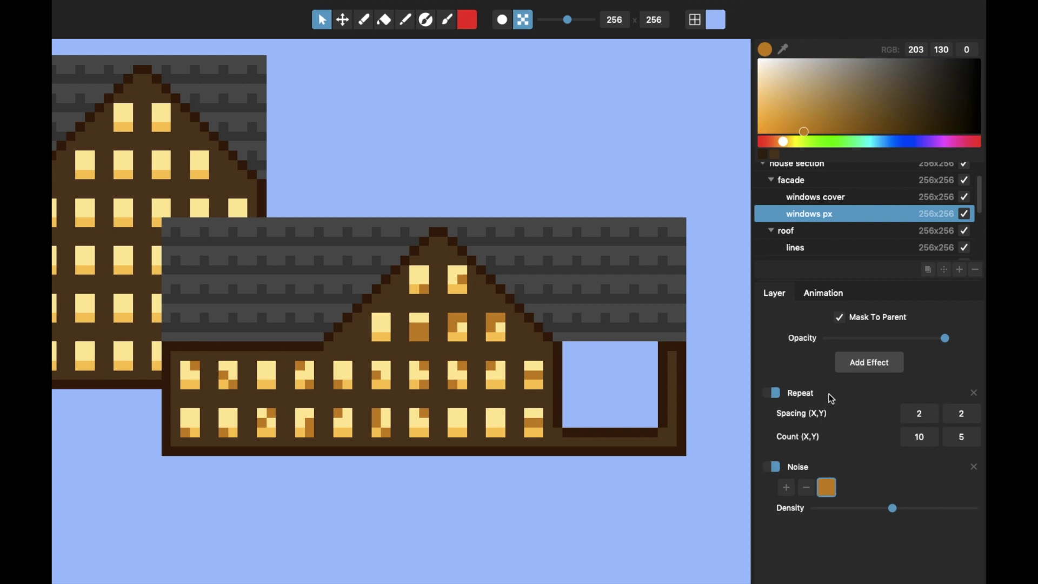
pyautogui.click(828, 393)
pyautogui.click(831, 467)
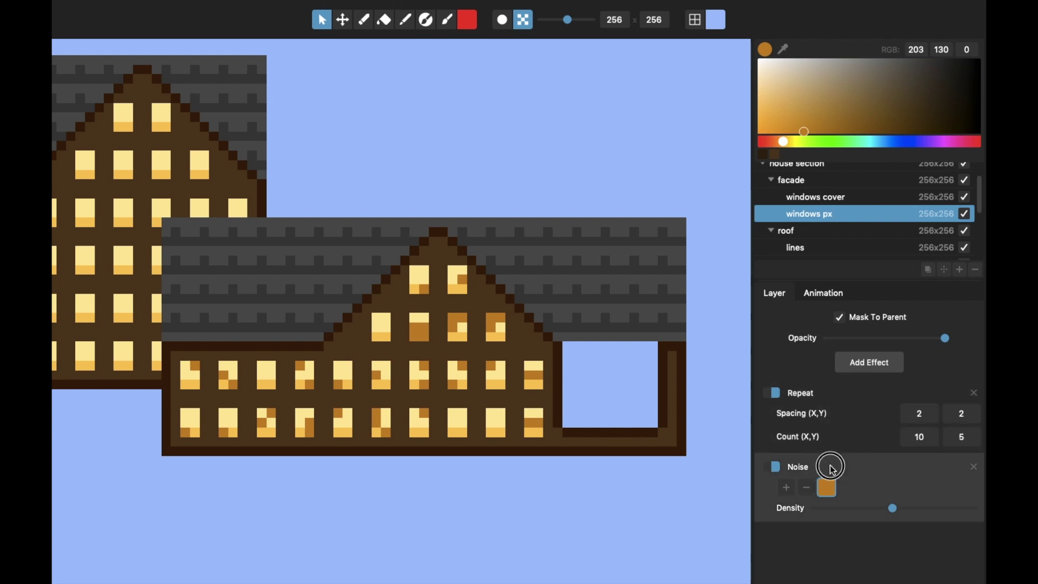
pyautogui.moveTo(890, 511)
pyautogui.mouseDown()
pyautogui.moveTo(849, 509)
pyautogui.moveTo(887, 509)
pyautogui.moveTo(876, 513)
pyautogui.mouseUp()
pyautogui.moveTo(842, 473); pyautogui.dragTo(844, 387)
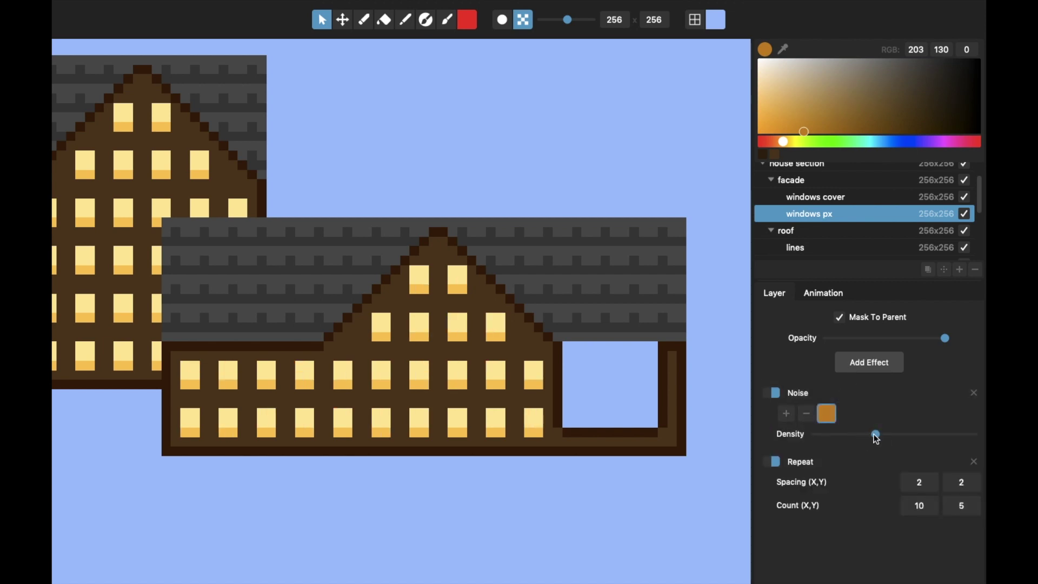
# Step: Raise the windows' noise density further, comparing it with Repeat switched off and on, and remove the Noise effect
pyautogui.moveTo(874, 434); pyautogui.dragTo(926, 434)
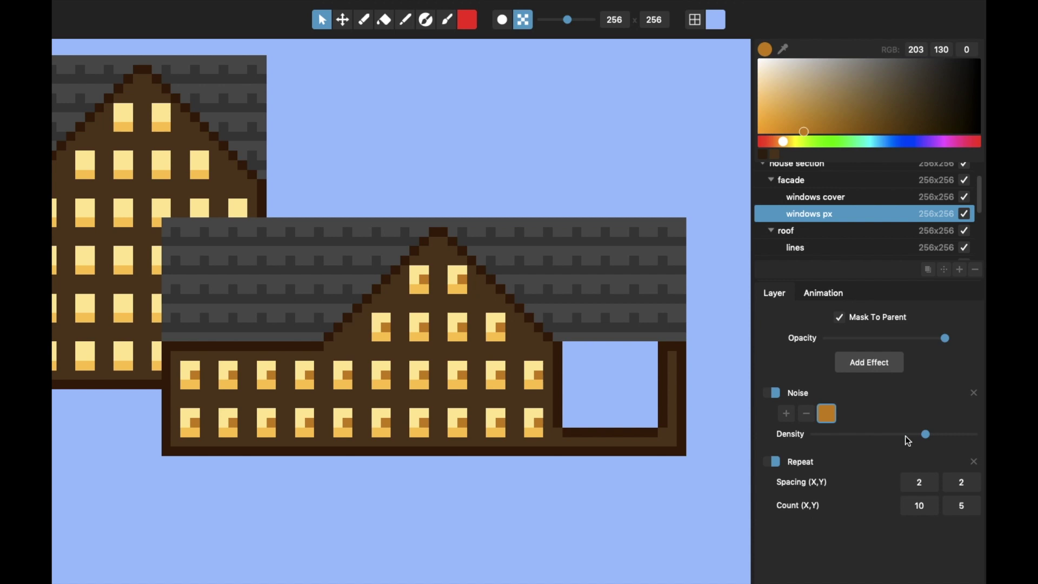
pyautogui.click(775, 463)
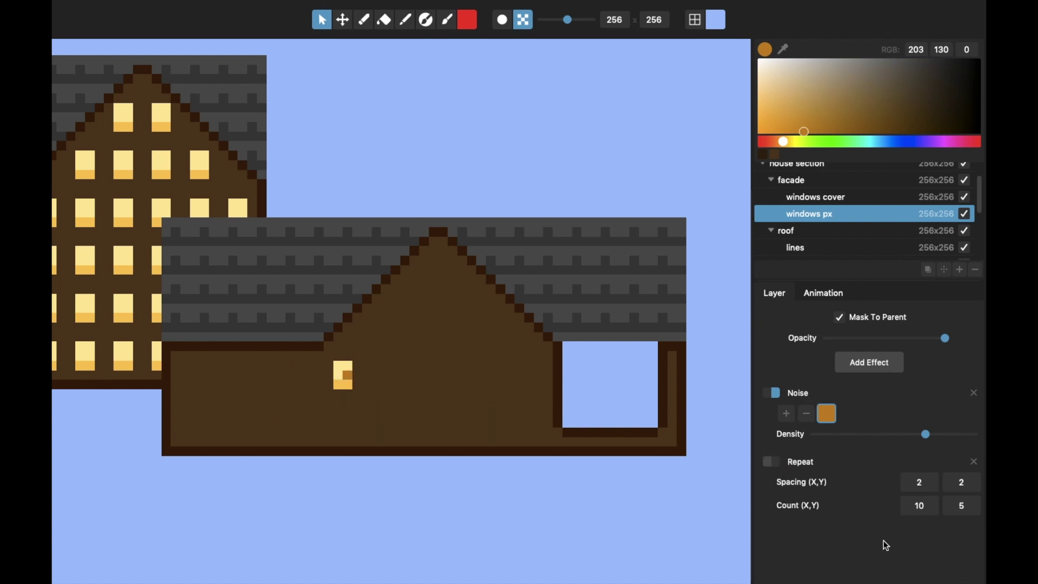
pyautogui.click(775, 462)
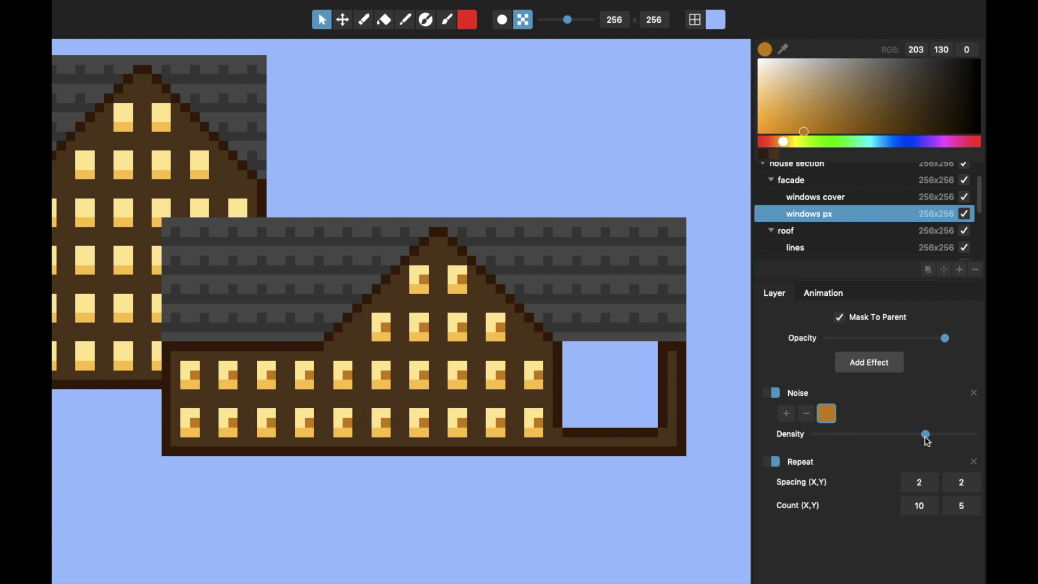
pyautogui.moveTo(926, 437)
pyautogui.mouseDown()
pyautogui.moveTo(897, 432)
pyautogui.moveTo(971, 435)
pyautogui.moveTo(918, 439)
pyautogui.moveTo(946, 442)
pyautogui.mouseUp()
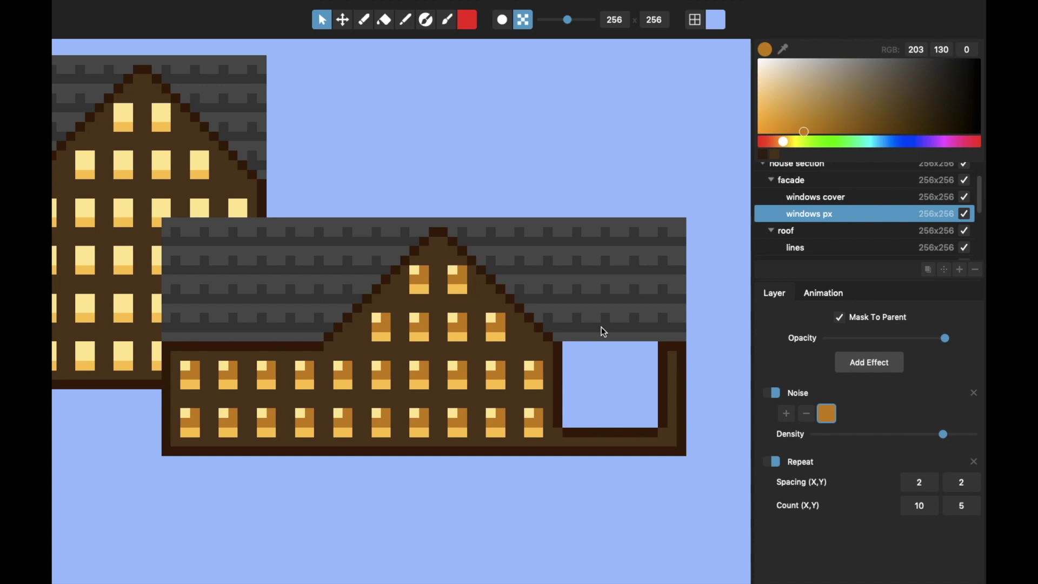
pyautogui.click(974, 392)
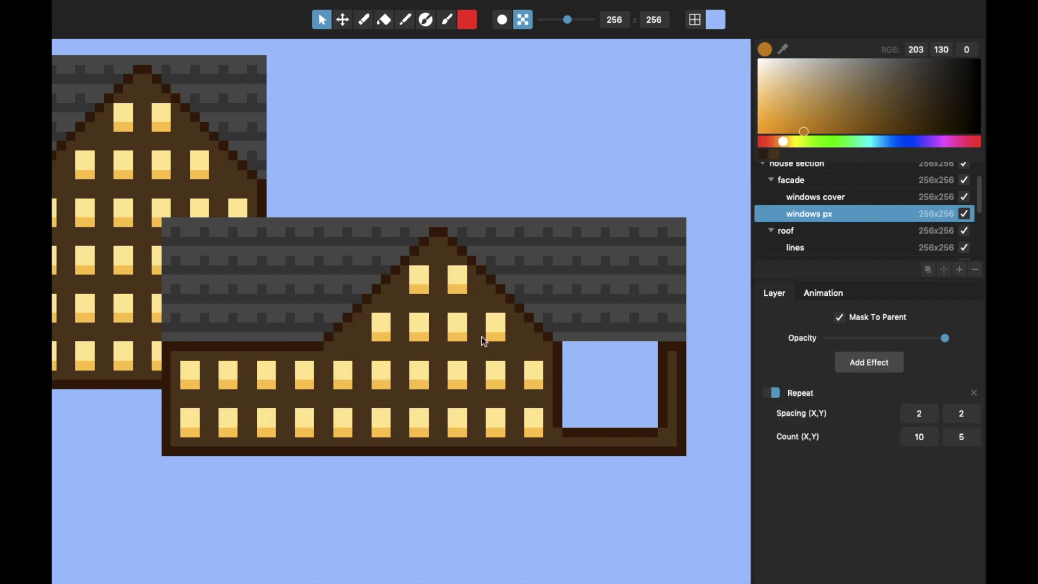
pyautogui.click(865, 366)
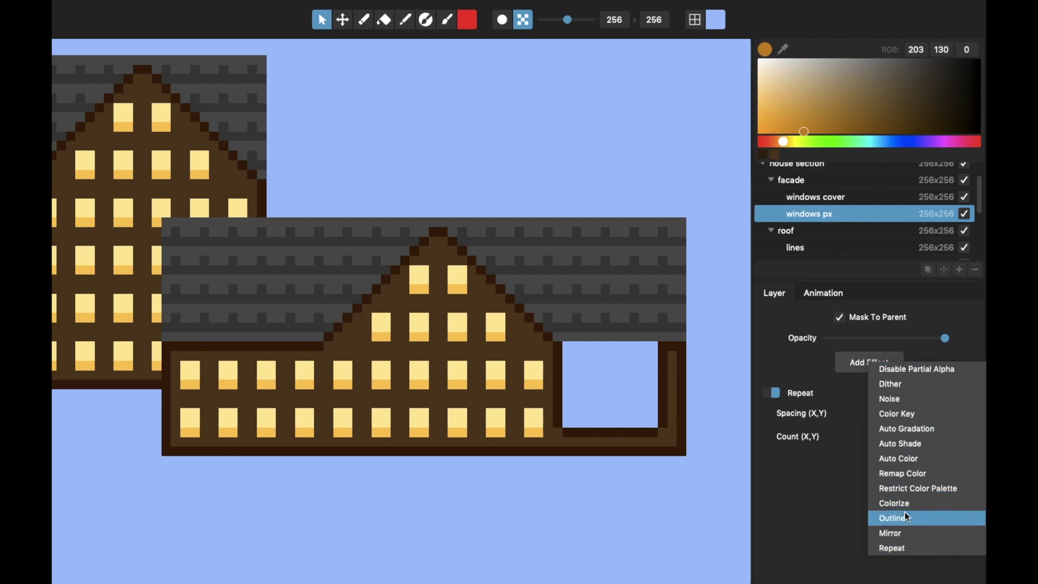
pyautogui.click(821, 490)
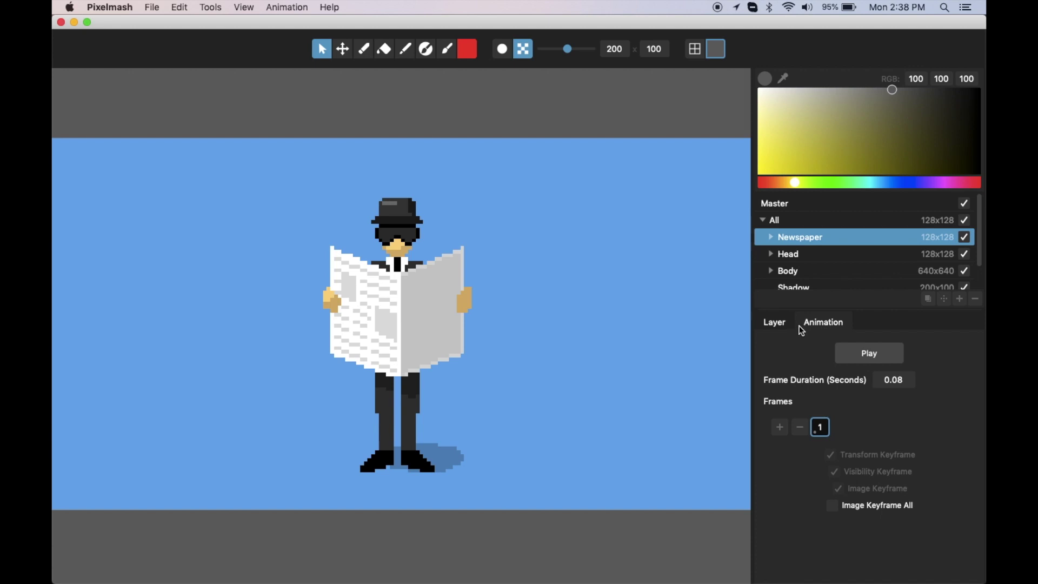
# Step: Add three frames to the animation, making frames 1 to 4 available
pyautogui.click(788, 323)
pyautogui.click(819, 322)
pyautogui.click(781, 430)
pyautogui.click(781, 430)
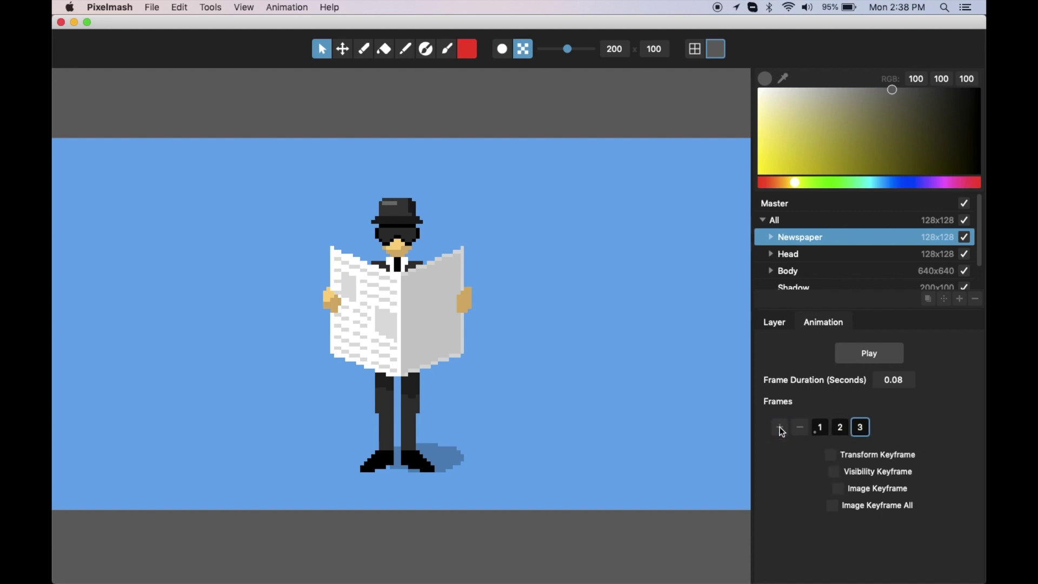
pyautogui.click(781, 430)
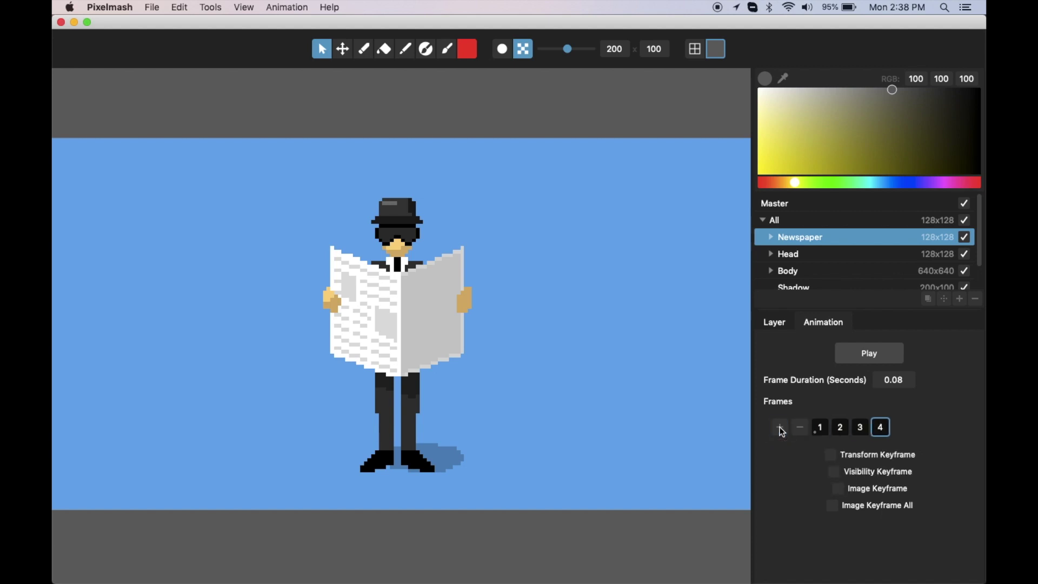
# Step: Add a Transform Keyframe to the Newspaper layer on frame 4 and move the newspaper up to the man's face
pyautogui.click(824, 436)
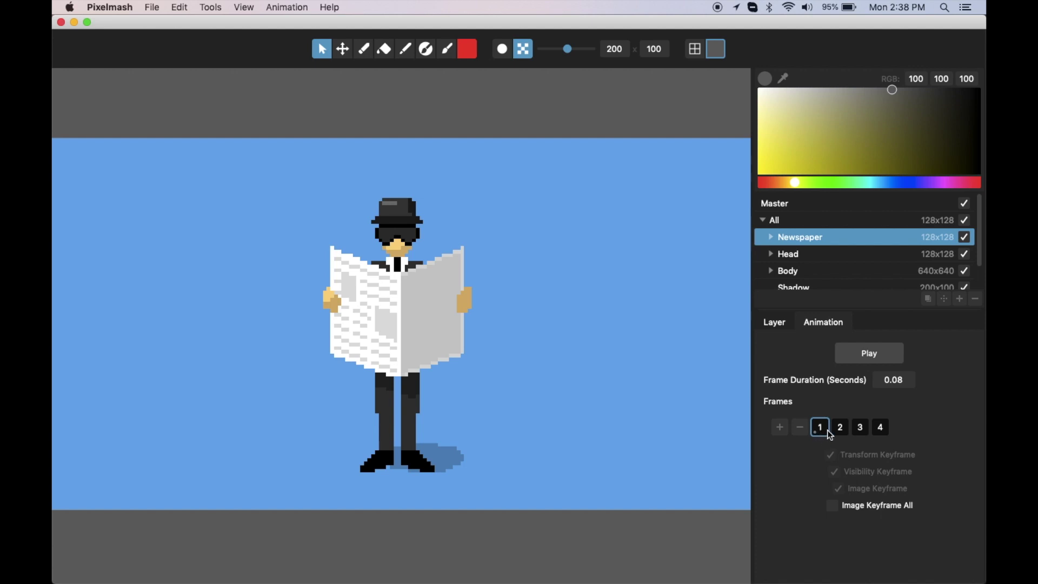
pyautogui.click(842, 429)
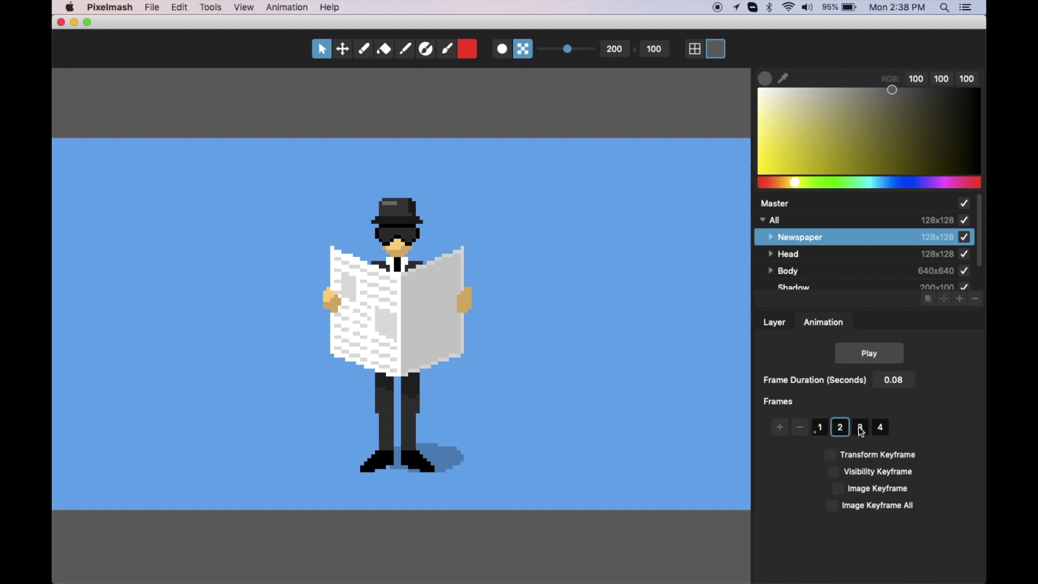
pyautogui.click(860, 428)
pyautogui.click(882, 429)
pyautogui.click(831, 455)
pyautogui.click(342, 50)
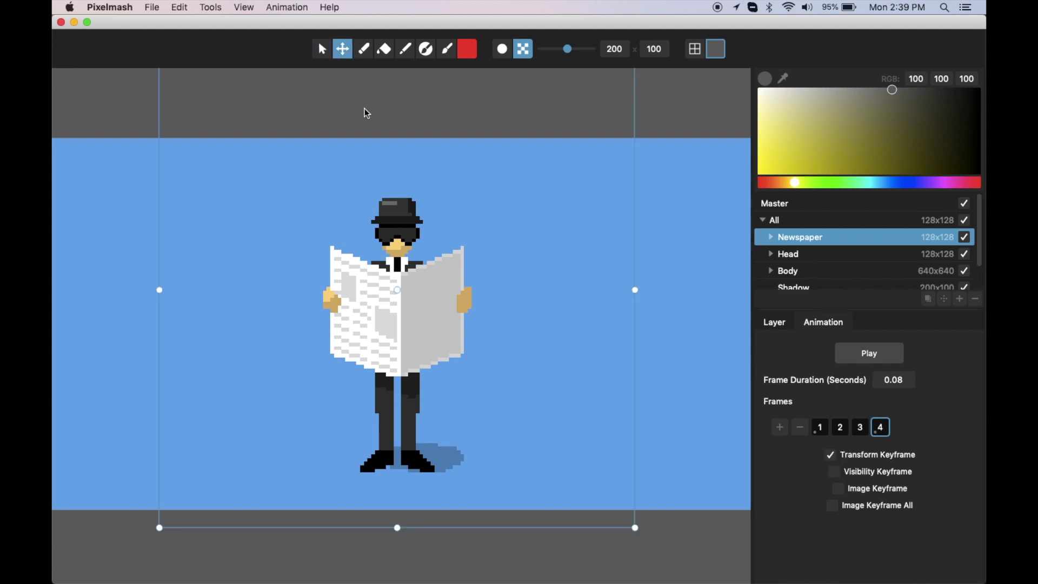
pyautogui.moveTo(415, 309); pyautogui.dragTo(414, 283)
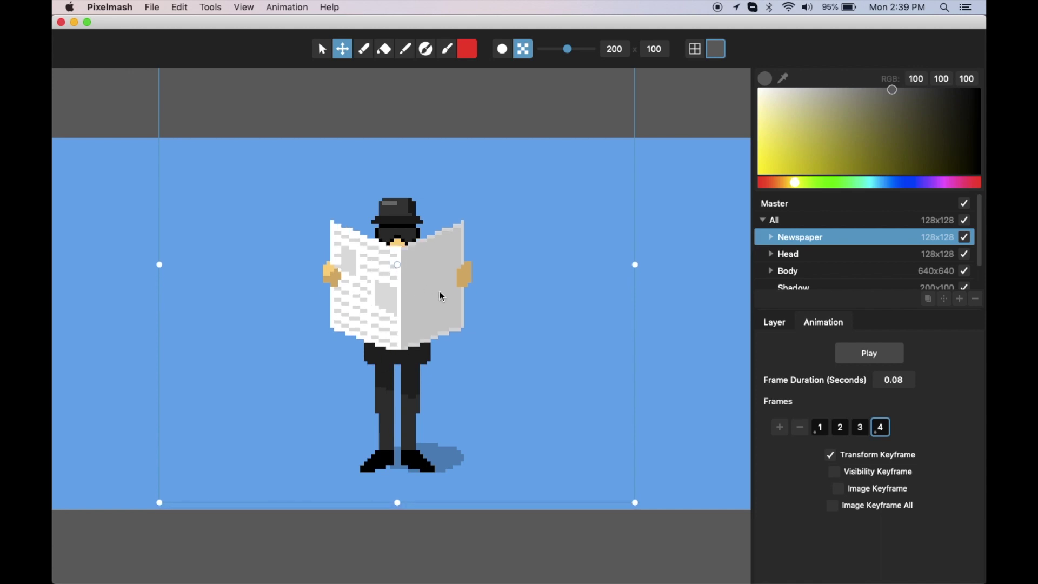
# Step: Step repeatedly through the four frames to review the newspaper's movement, ending on frame 1
pyautogui.press('super+Right')
pyautogui.press('super+Right')
pyautogui.press('super+Right')
pyautogui.press('super+Right')
pyautogui.press('super+Right')
pyautogui.press('super+Right')
pyautogui.press('super+Right')
pyautogui.press('super+Right')
pyautogui.press('super+Right')
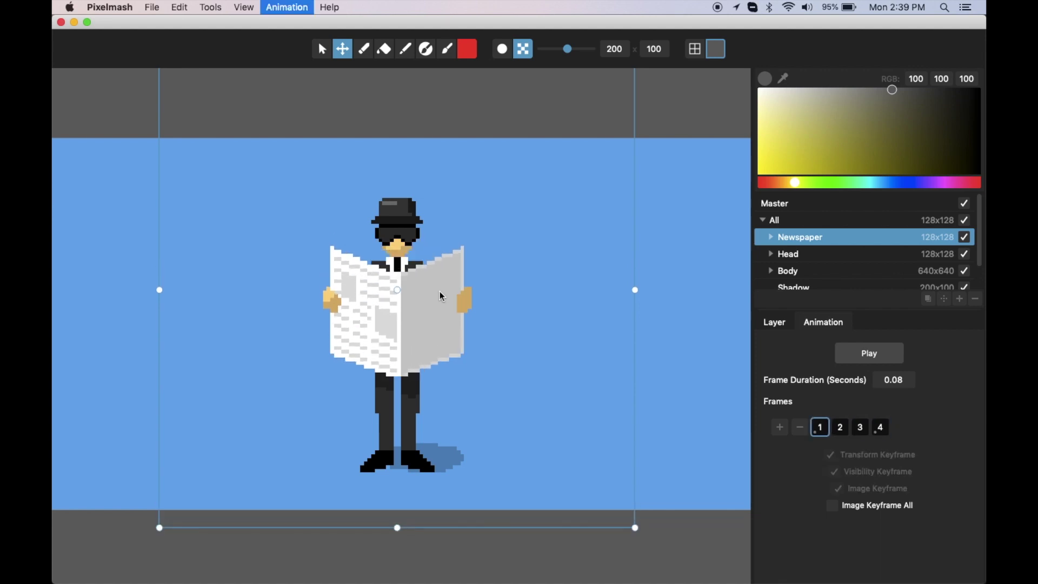
pyautogui.press('super+Right')
pyautogui.press('super+Right')
pyautogui.press('super+Right')
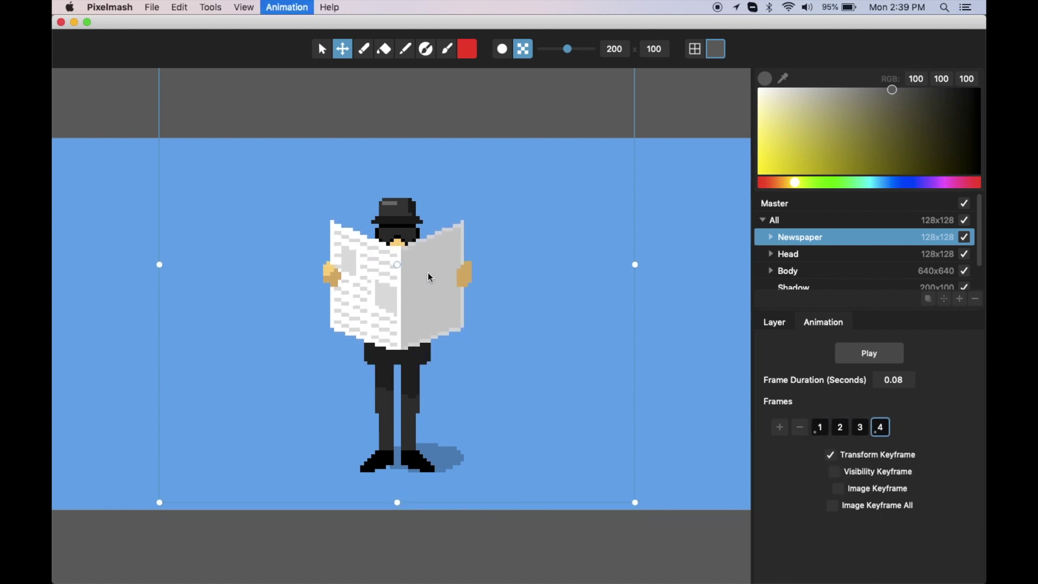
pyautogui.press('super+Left')
pyautogui.press('super+Right')
pyautogui.press('super+Right')
pyautogui.press('super+Right')
pyautogui.press('super+Right')
pyautogui.press('super+Right')
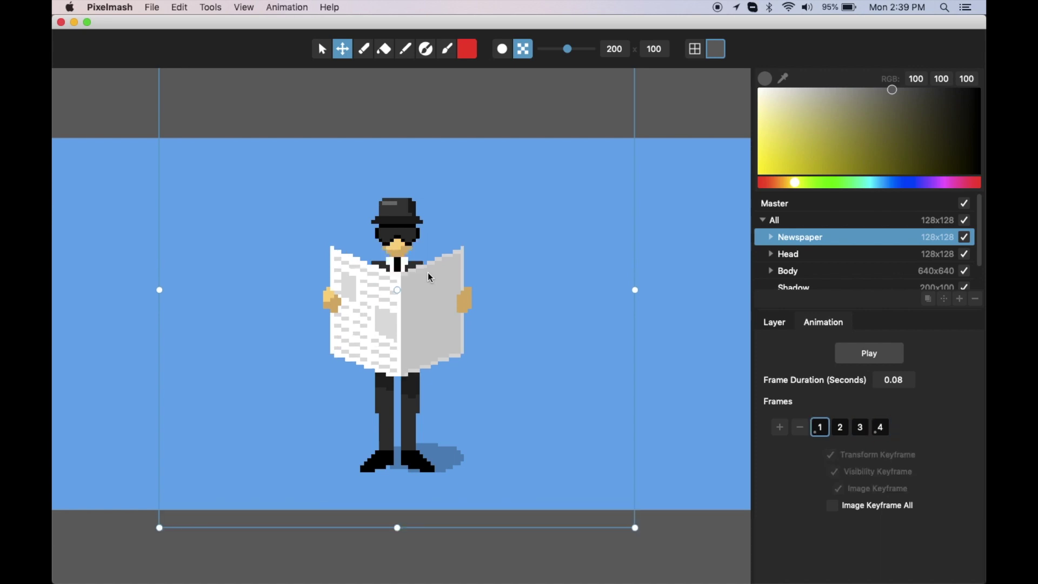
# Step: Insert two frames after frame 2 to lengthen the newspaper's movement to six frames, and return to frame 1
pyautogui.click(841, 428)
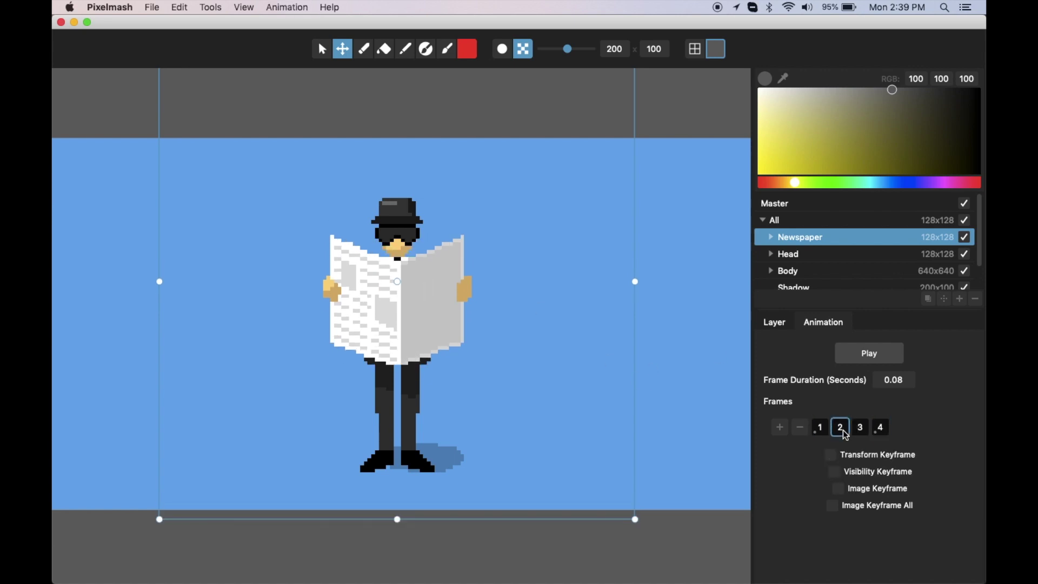
pyautogui.click(782, 429)
pyautogui.click(781, 430)
pyautogui.click(819, 430)
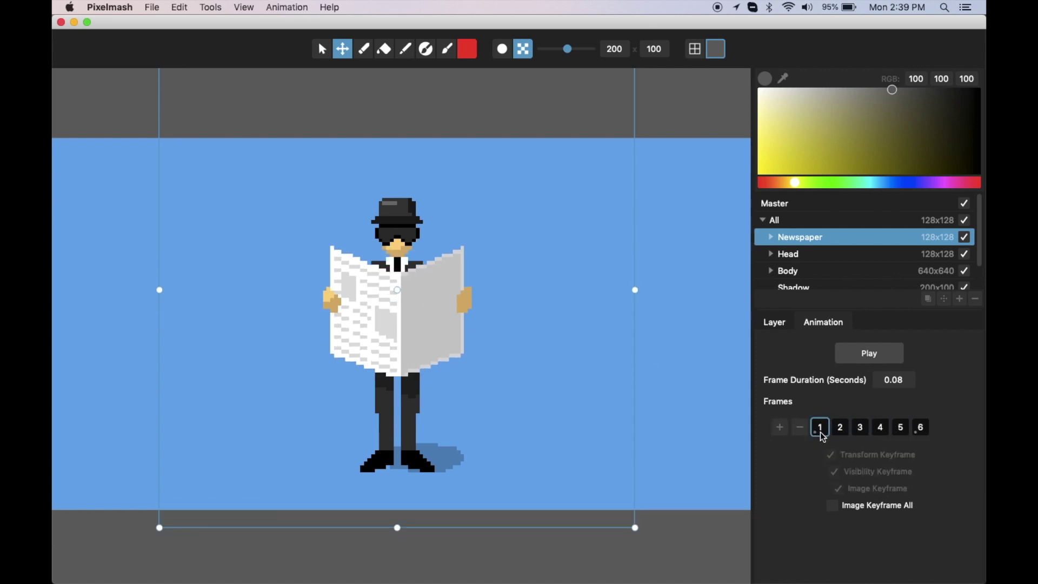
# Step: Step forward and back through the six frames to examine the in-between positions, and switch to the Select tool
pyautogui.press('super+Right')
pyautogui.press('super+Right')
pyautogui.press('super+Right')
pyautogui.press('super+Right')
pyautogui.press('super+Right')
pyautogui.press('super+Left')
pyautogui.press('super+Left')
pyautogui.press('super+Left')
pyautogui.press('super+Left')
pyautogui.press('super+Left')
pyautogui.click(324, 53)
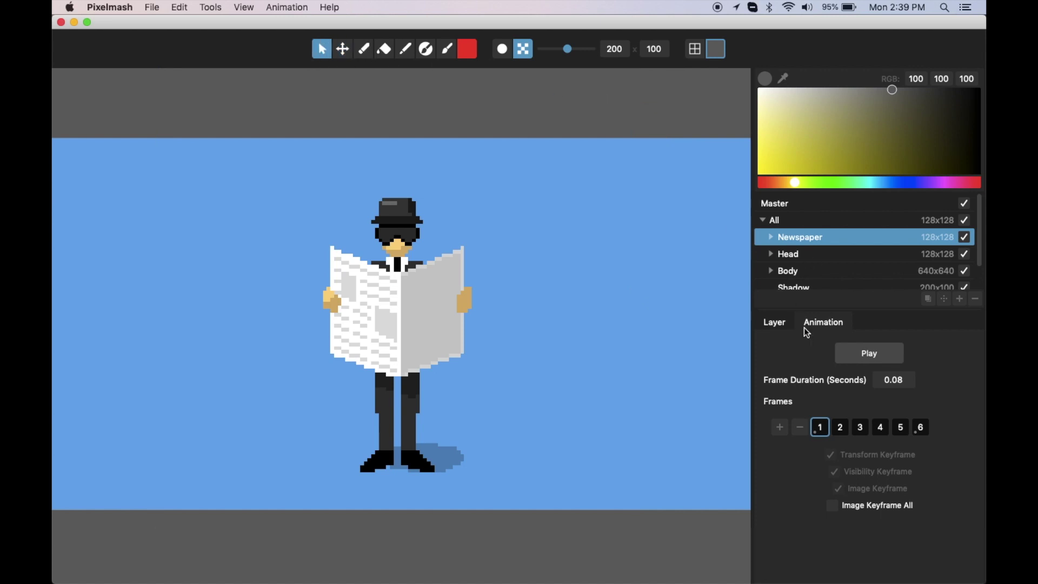
# Step: Open the animation preview window, enlarge it slightly and place it over the canvas's upper-left corner
pyautogui.click(871, 359)
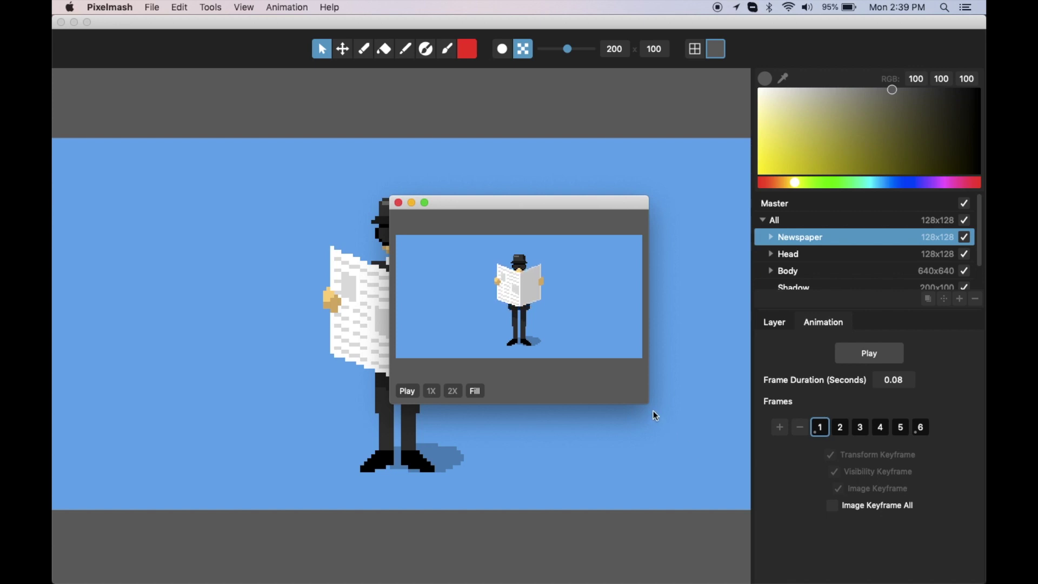
pyautogui.moveTo(649, 404)
pyautogui.mouseDown()
pyautogui.moveTo(579, 355)
pyautogui.moveTo(603, 364)
pyautogui.moveTo(651, 421)
pyautogui.mouseUp()
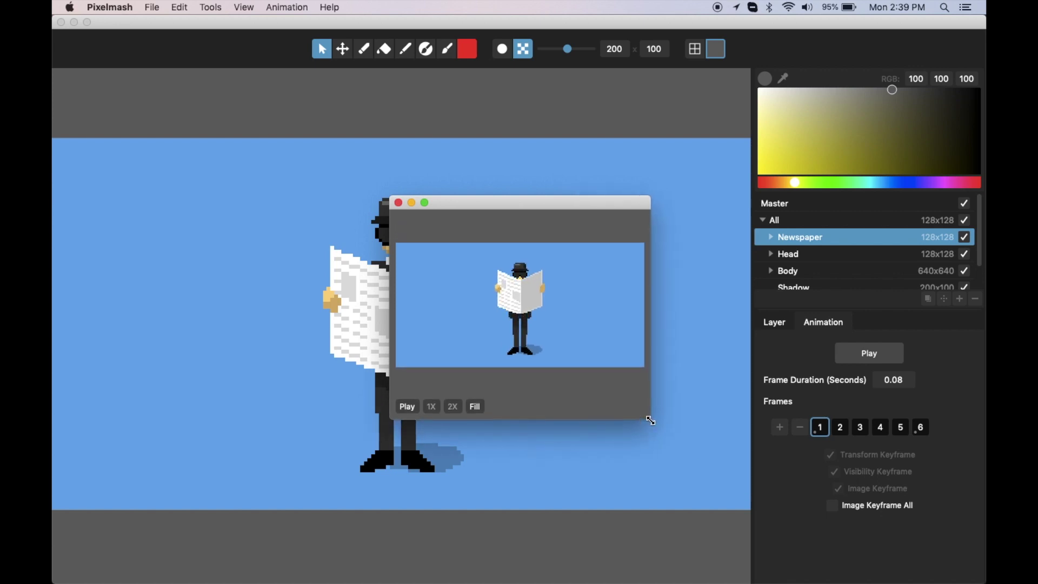
pyautogui.moveTo(589, 204); pyautogui.dragTo(263, 93)
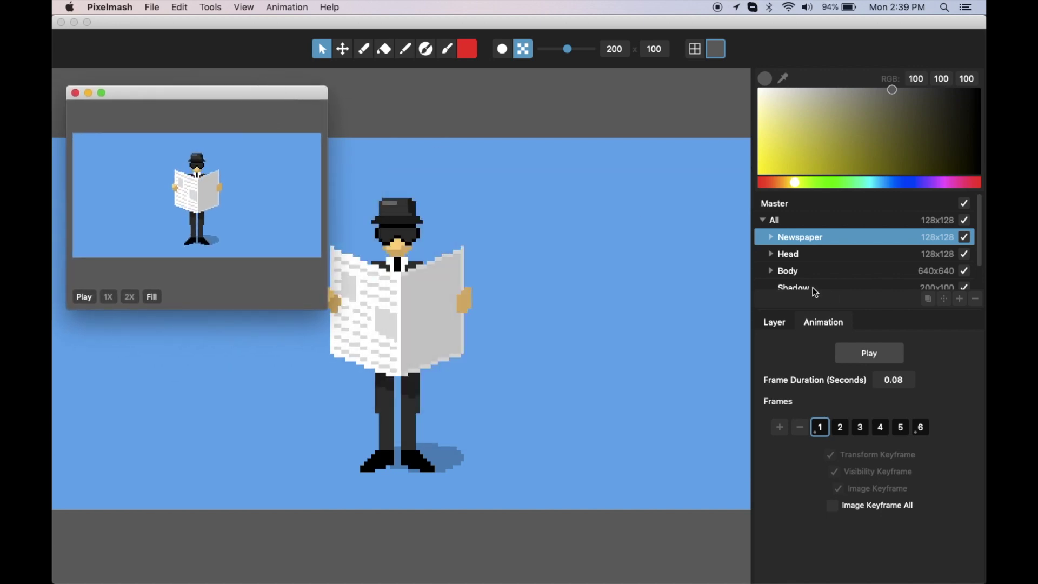
# Step: Set the animation's frame duration to 0.25 seconds
pyautogui.click(906, 381)
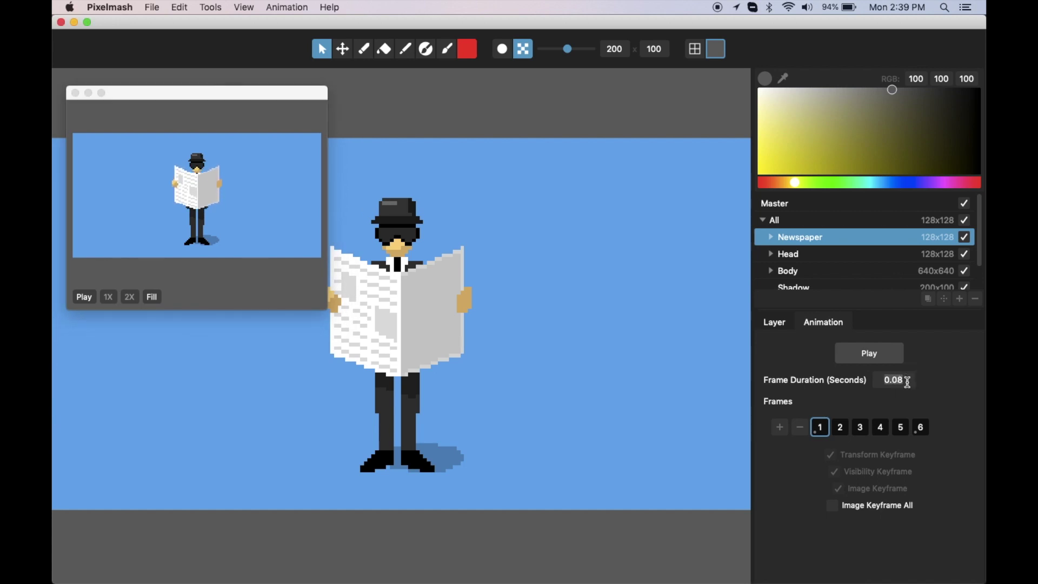
pyautogui.press('BackSpace')
pyautogui.press('BackSpace')
pyautogui.press('BackSpace')
pyautogui.press('BackSpace')
pyautogui.write('.25')
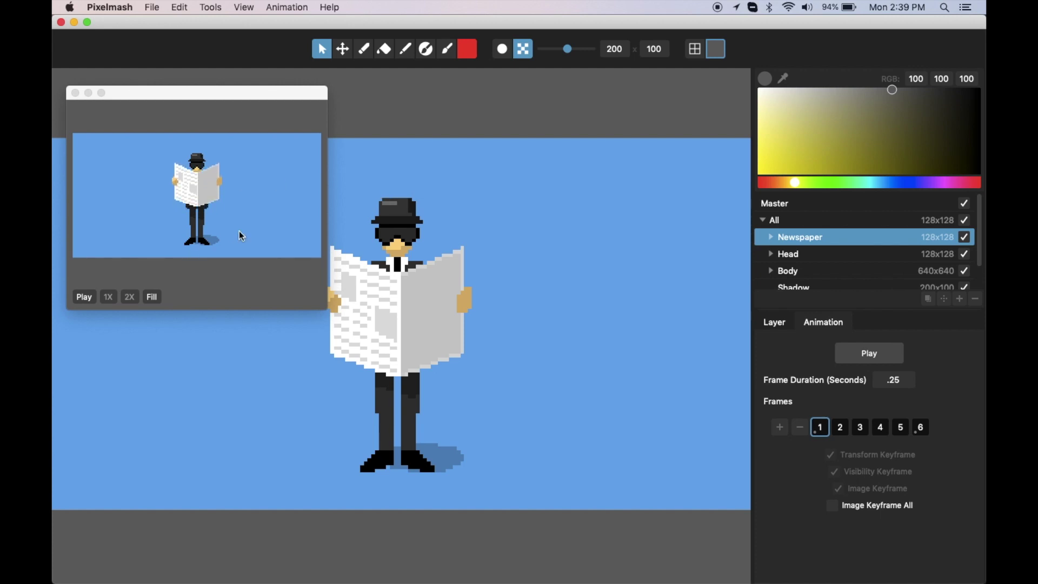
# Step: Resize the animation preview while comparing its 1X, 2X and Fill display sizes, leaving it at 2X
pyautogui.moveTo(327, 309); pyautogui.dragTo(311, 294)
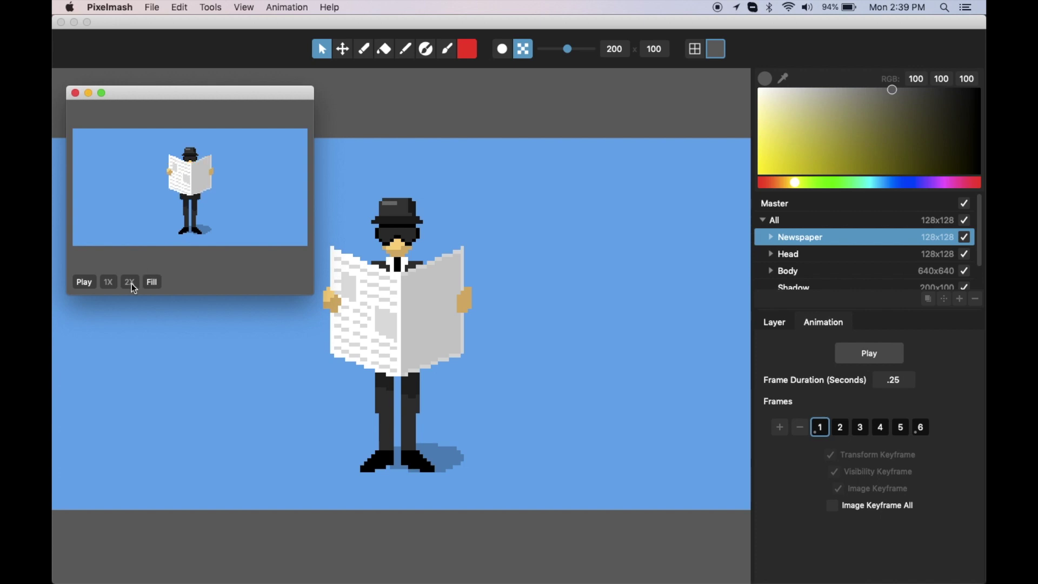
pyautogui.click(110, 287)
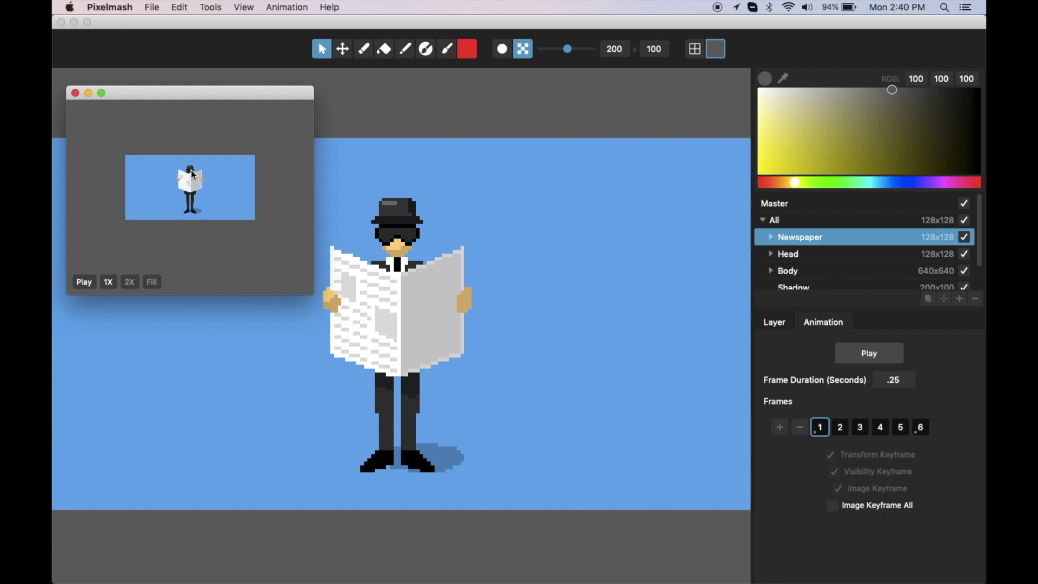
pyautogui.click(130, 282)
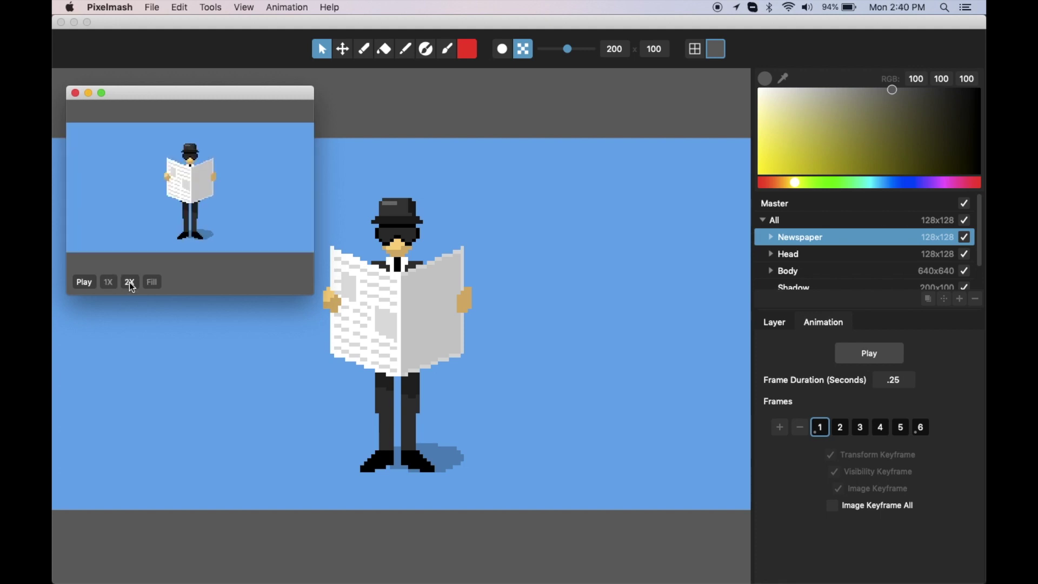
pyautogui.click(152, 282)
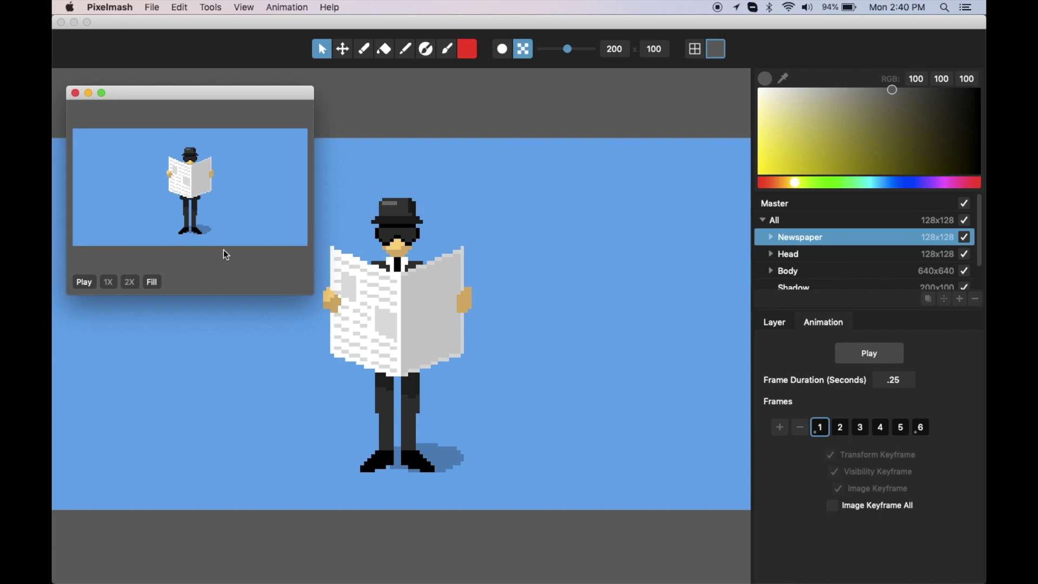
pyautogui.moveTo(311, 289); pyautogui.dragTo(432, 339)
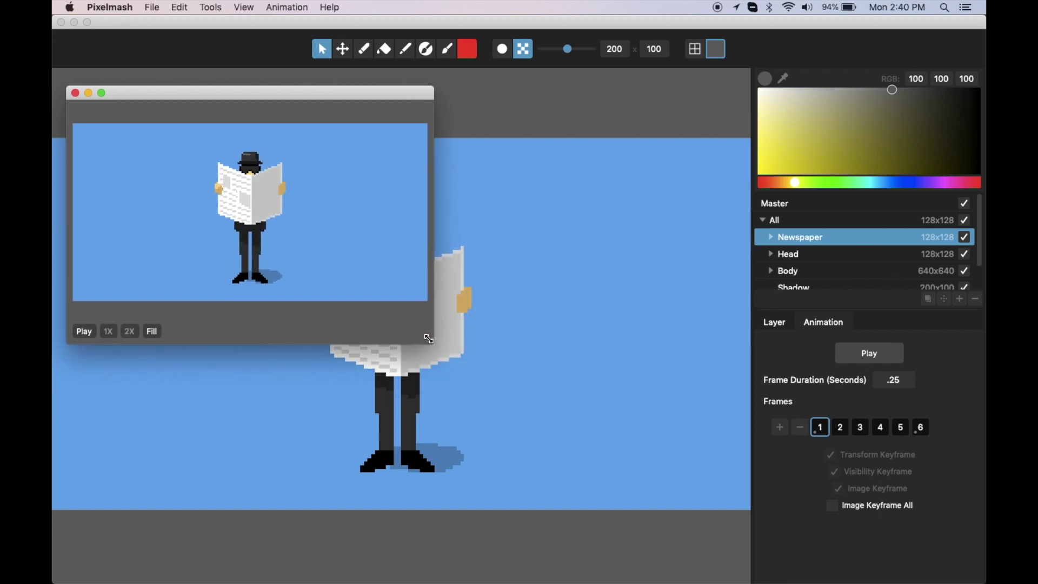
pyautogui.click(131, 330)
pyautogui.click(108, 330)
pyautogui.click(129, 331)
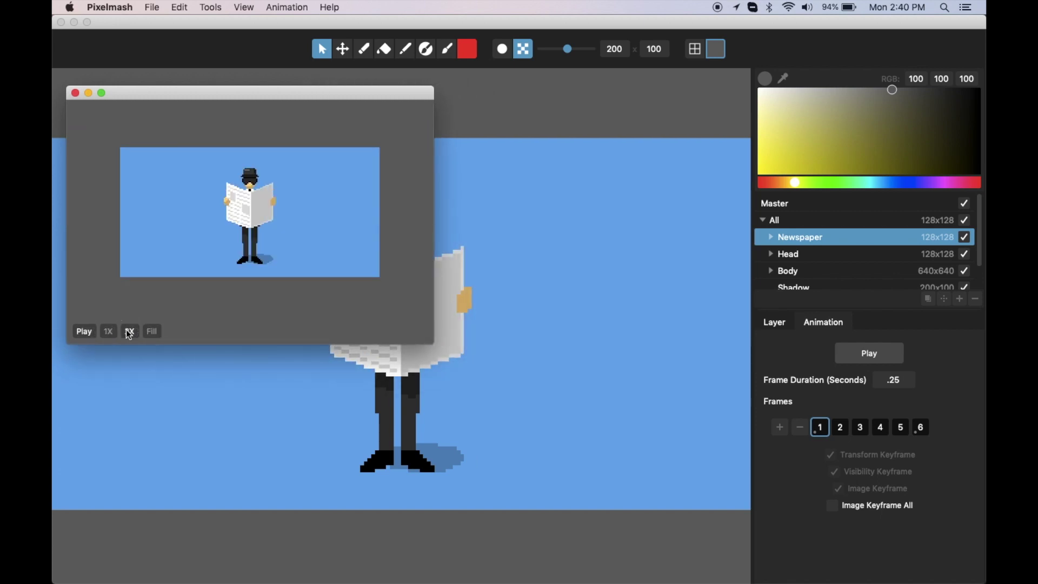
# Step: Stop the preview playback and shrink the preview window so the character on the canvas is uncovered
pyautogui.click(84, 332)
pyautogui.moveTo(425, 337); pyautogui.dragTo(319, 281)
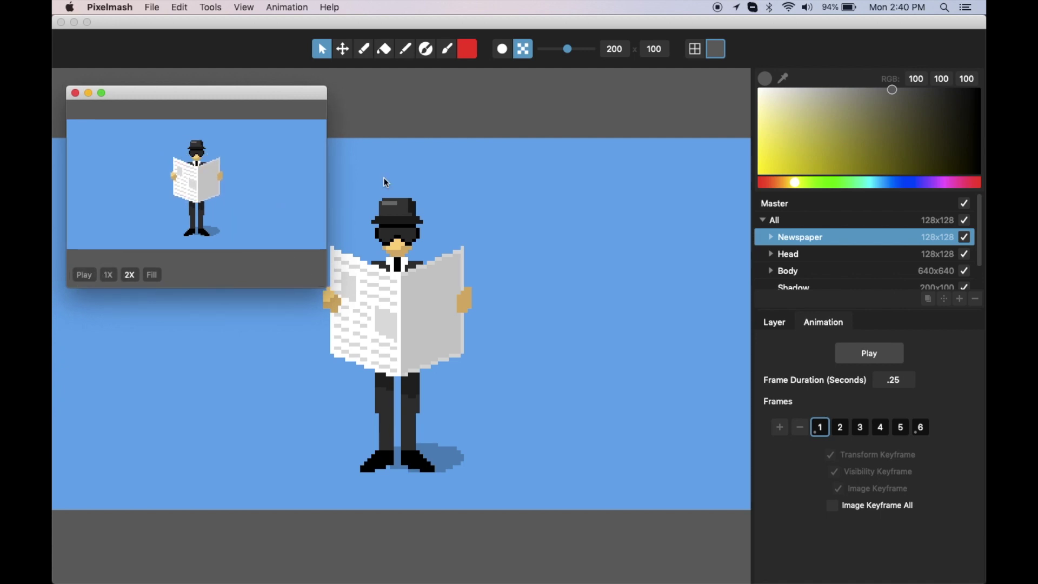
pyautogui.click(519, 118)
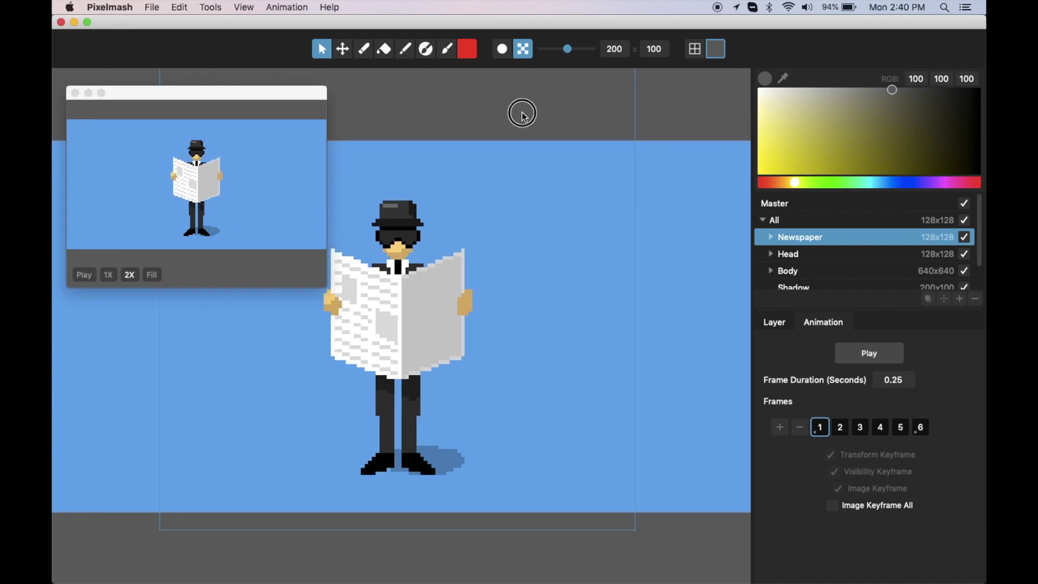
# Step: On frame 6, toggle the Newspaper layer's visibility off and on and add a new layer above it
pyautogui.click(842, 431)
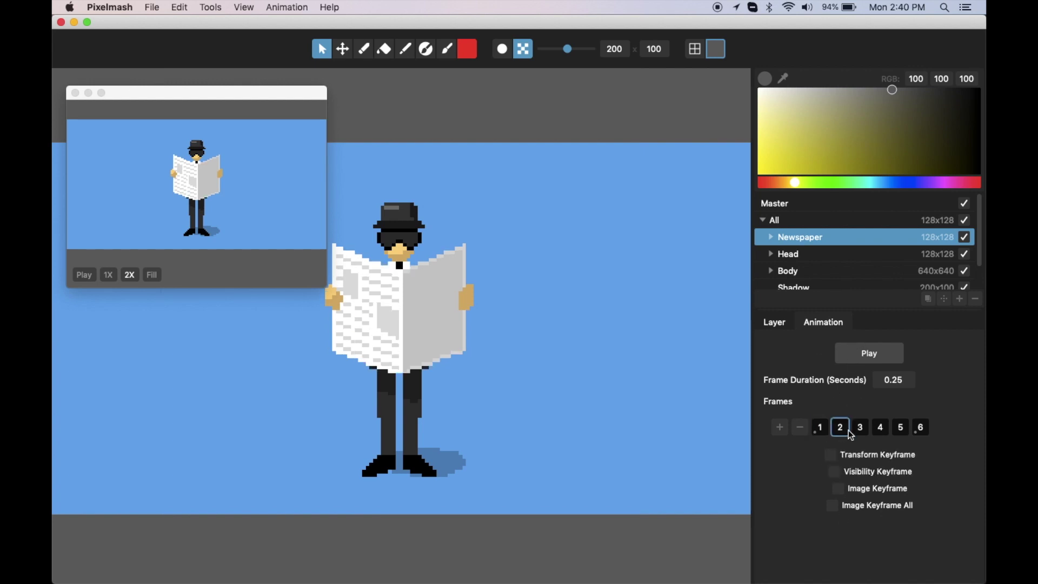
pyautogui.click(921, 427)
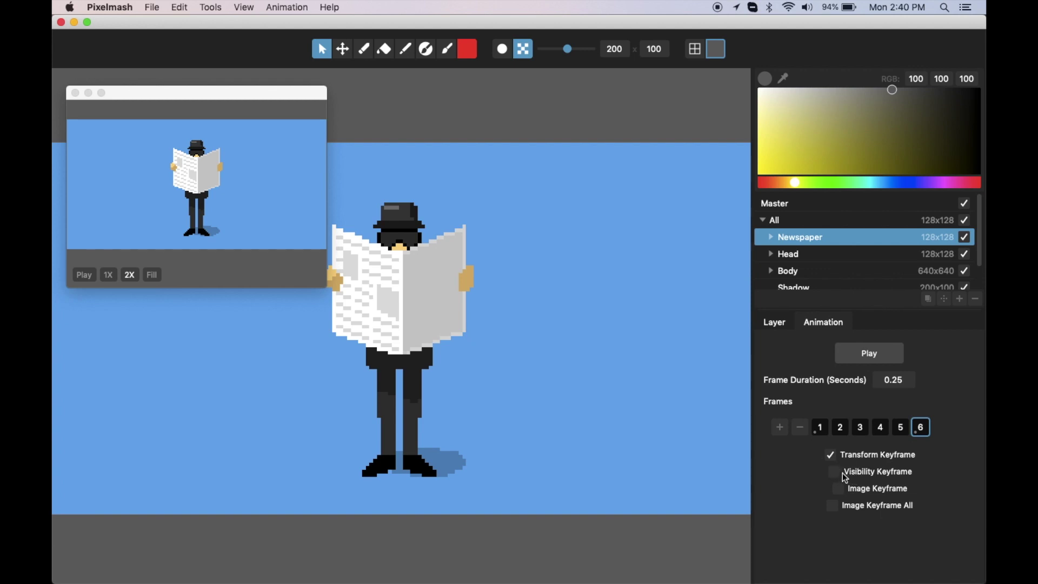
pyautogui.click(967, 241)
pyautogui.click(967, 241)
pyautogui.click(946, 300)
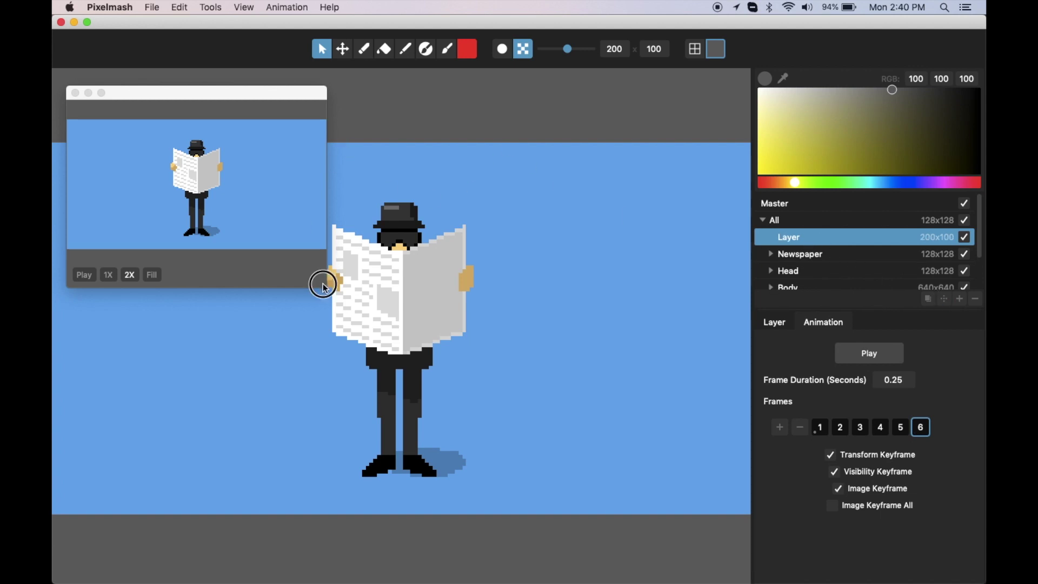
# Step: Shrink the preview window further and check the new layer's keyframes on frames 5 and 6
pyautogui.moveTo(325, 286); pyautogui.dragTo(288, 266)
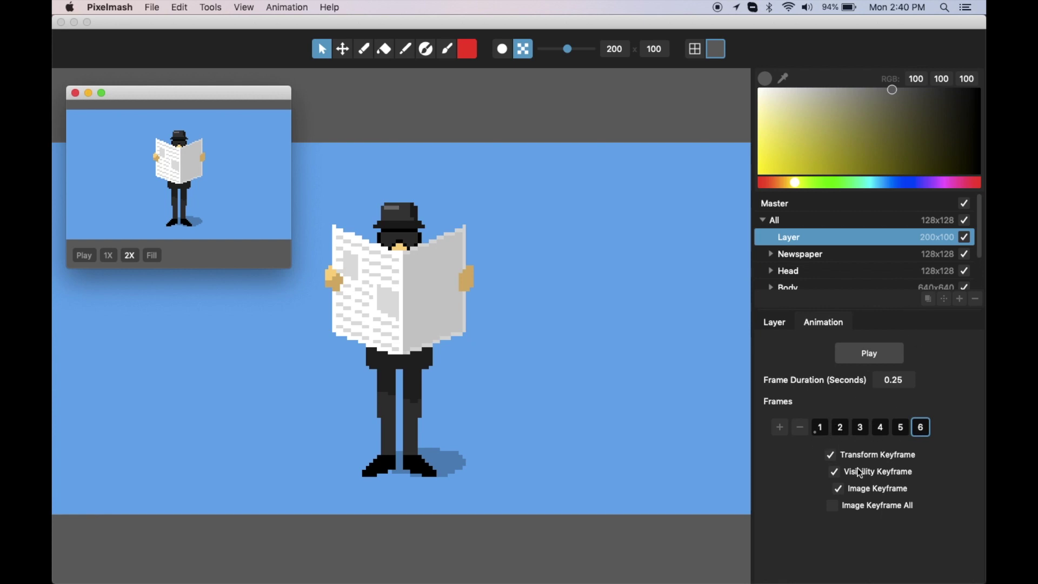
pyautogui.click(902, 427)
pyautogui.click(922, 429)
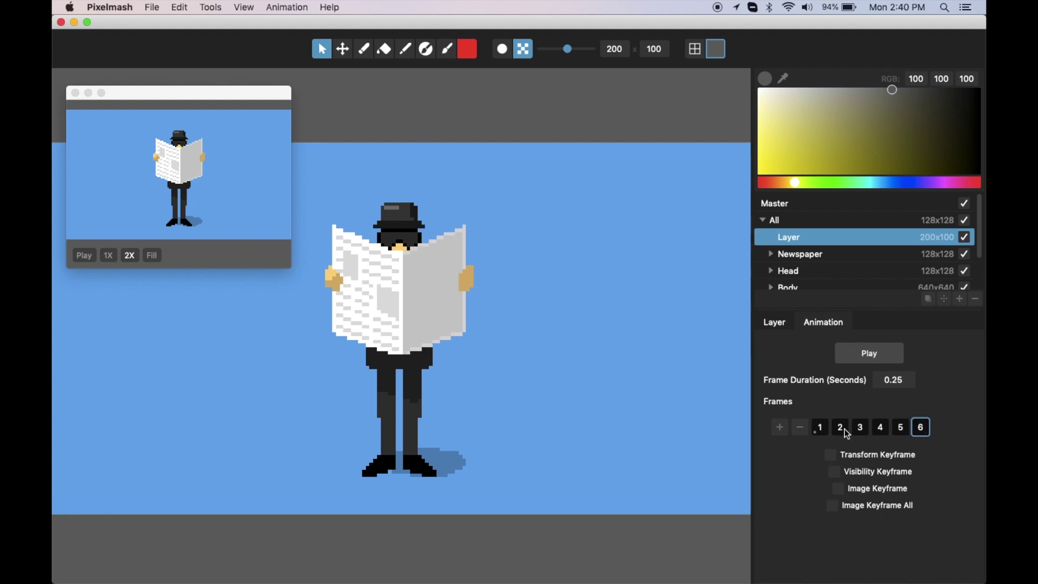
# Step: Add an Image Keyframe to the new layer on frame 3
pyautogui.click(821, 428)
pyautogui.click(840, 428)
pyautogui.click(862, 430)
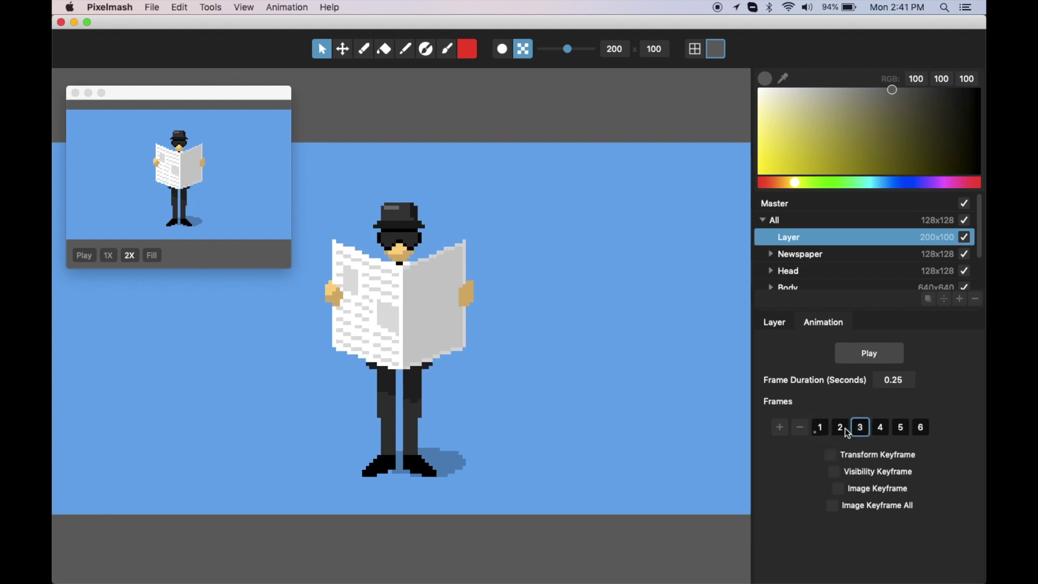
pyautogui.click(839, 430)
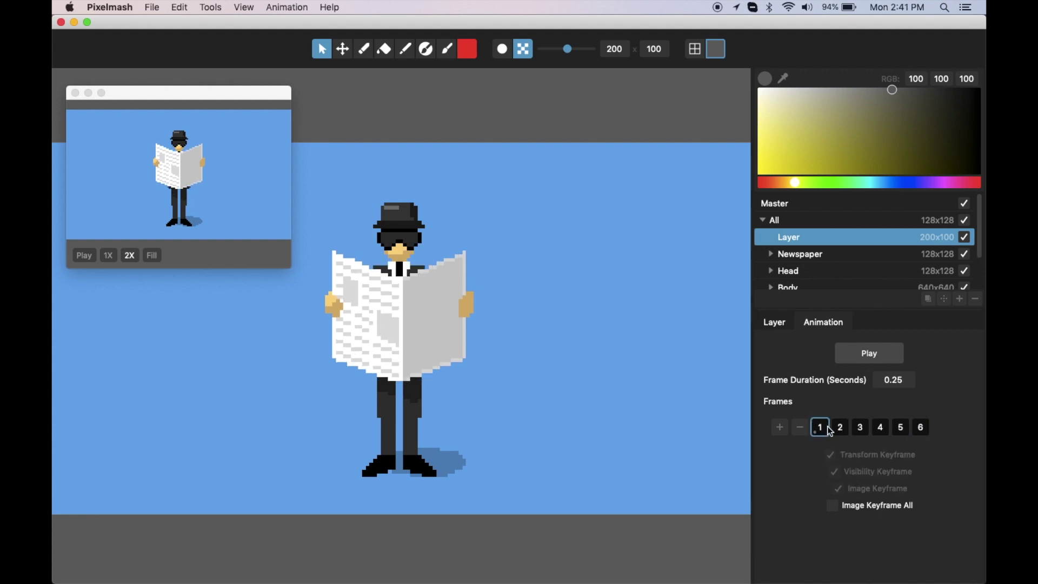
pyautogui.click(865, 431)
pyautogui.click(847, 490)
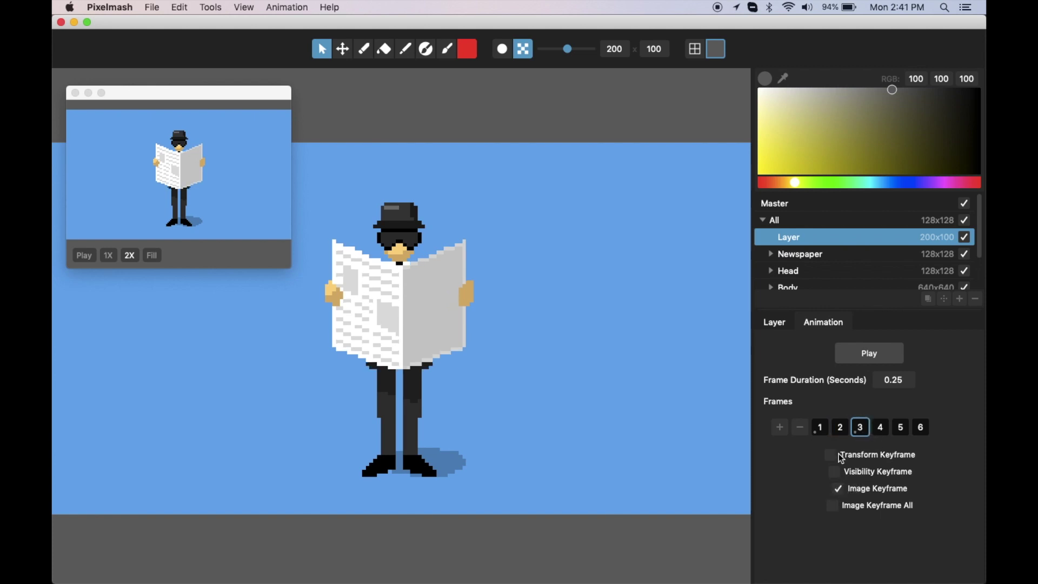
# Step: Paint a large red number 1 beside the character on frame 1 of the new layer with the Brush tool
pyautogui.click(820, 427)
pyautogui.click(840, 427)
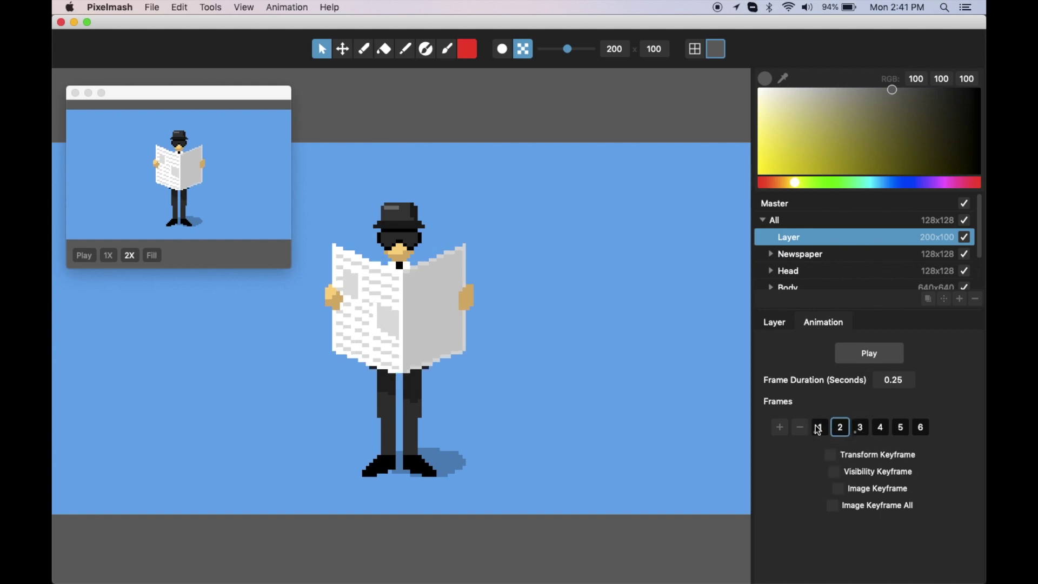
pyautogui.click(819, 428)
pyautogui.click(447, 50)
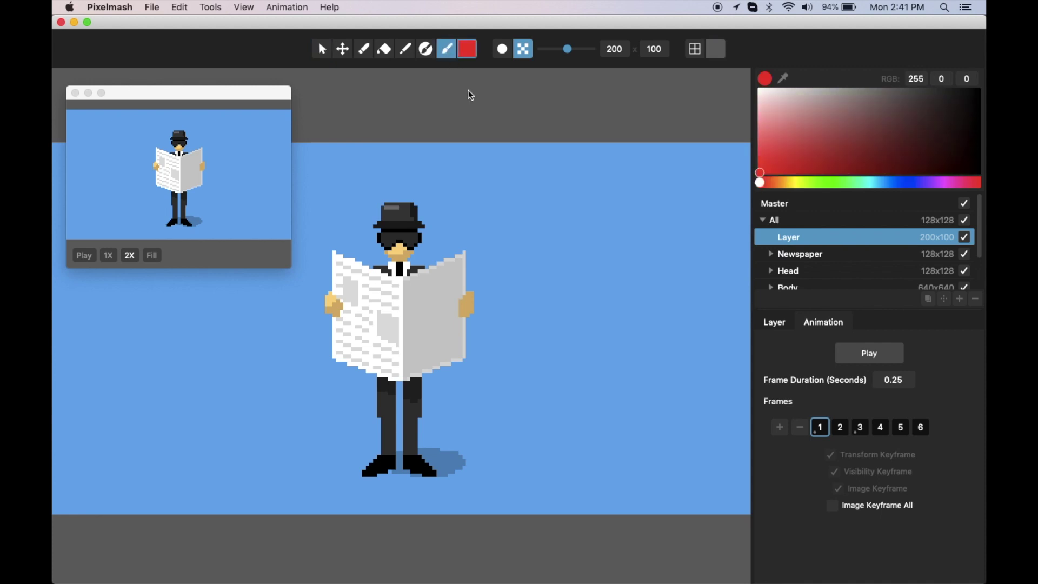
pyautogui.moveTo(543, 297)
pyautogui.mouseDown()
pyautogui.moveTo(584, 277)
pyautogui.moveTo(598, 285)
pyautogui.moveTo(608, 404)
pyautogui.moveTo(592, 416)
pyautogui.moveTo(642, 413)
pyautogui.mouseUp()
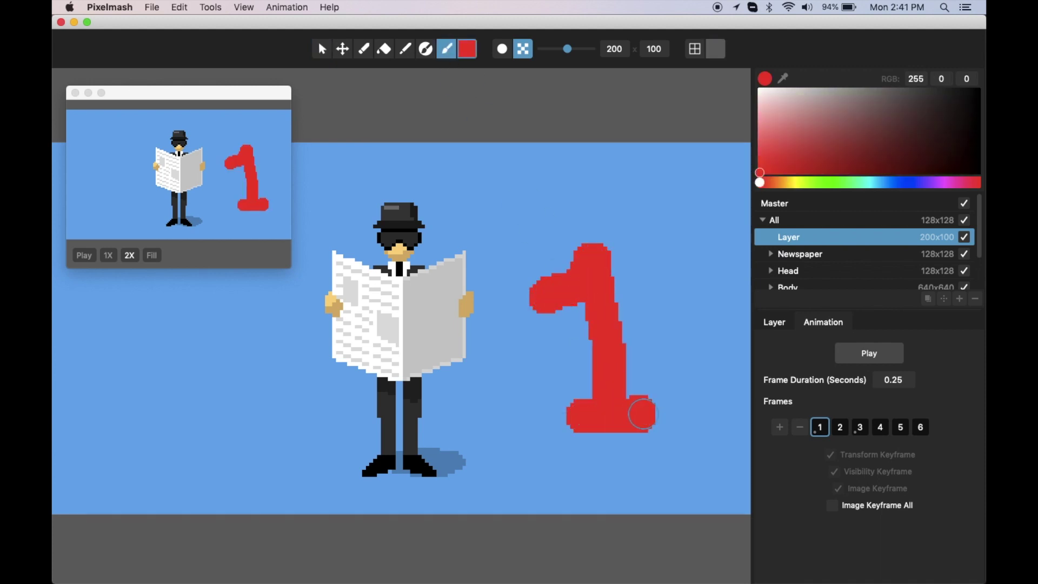
# Step: Check the new layer's image on frames 1 to 3 and paint a large red number 2 on frame 3
pyautogui.click(841, 429)
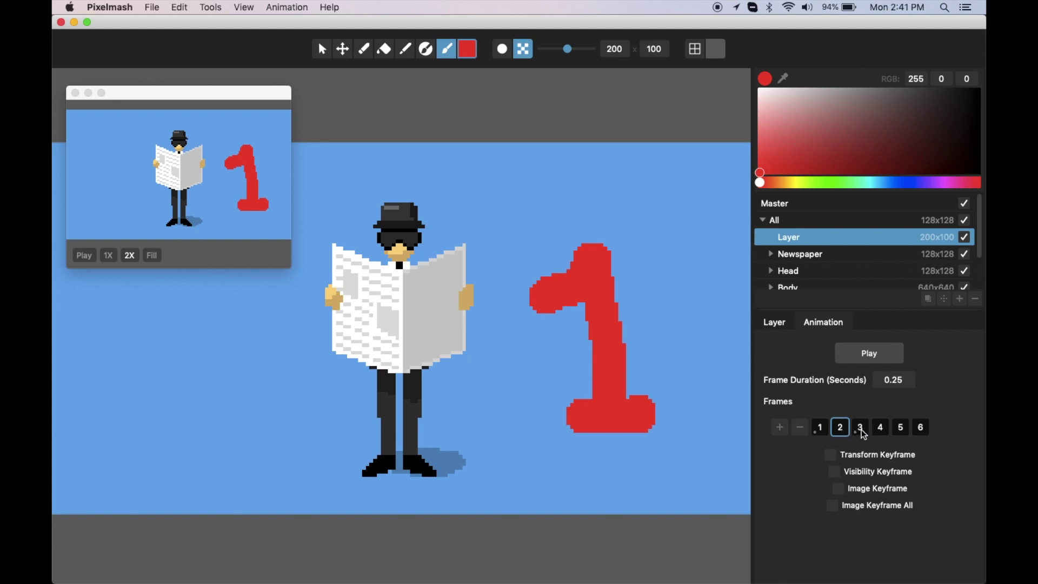
pyautogui.click(863, 431)
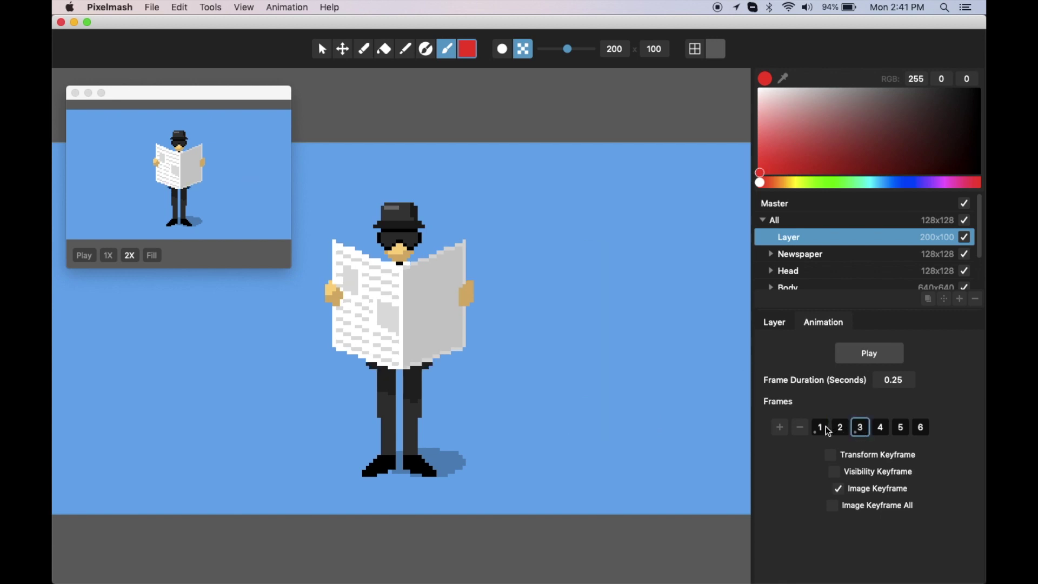
pyautogui.click(820, 427)
pyautogui.click(840, 429)
pyautogui.click(860, 431)
pyautogui.moveTo(540, 281)
pyautogui.mouseDown()
pyautogui.moveTo(606, 274)
pyautogui.moveTo(564, 394)
pyautogui.moveTo(642, 403)
pyautogui.mouseUp()
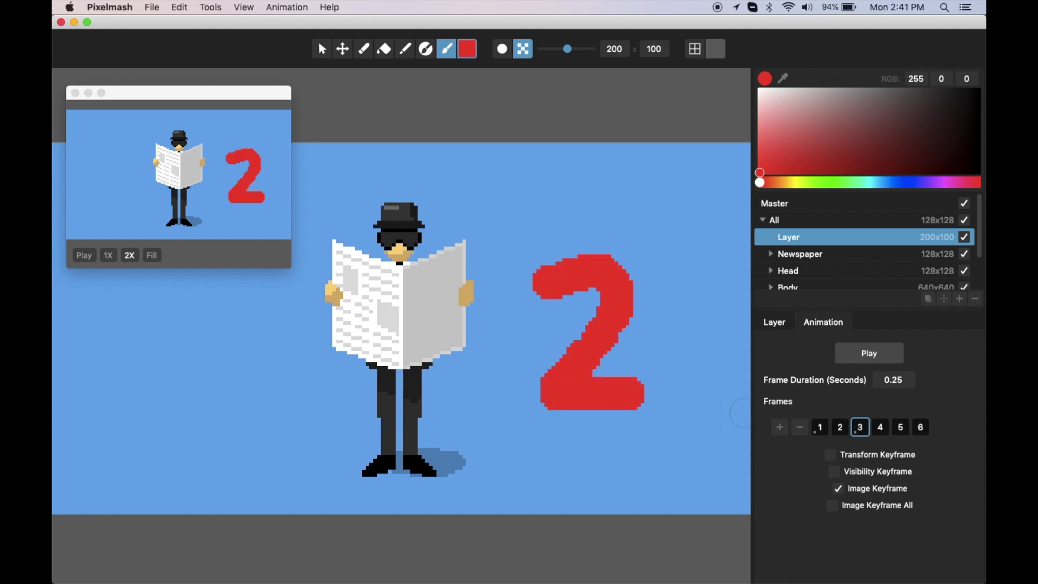
# Step: Step through frames 4 and 5 and back to frame 2 to check which painted number each frame shows
pyautogui.click(881, 428)
pyautogui.click(900, 430)
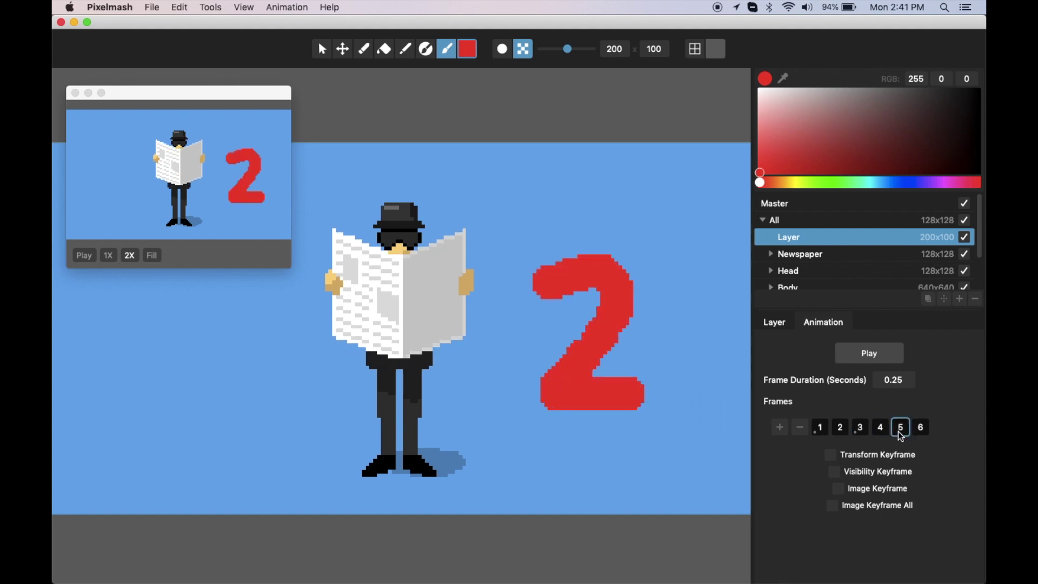
pyautogui.press('super+Left')
pyautogui.press('super+Right')
pyautogui.press('super+Left')
pyautogui.press('super+Left')
pyautogui.press('super+Left')
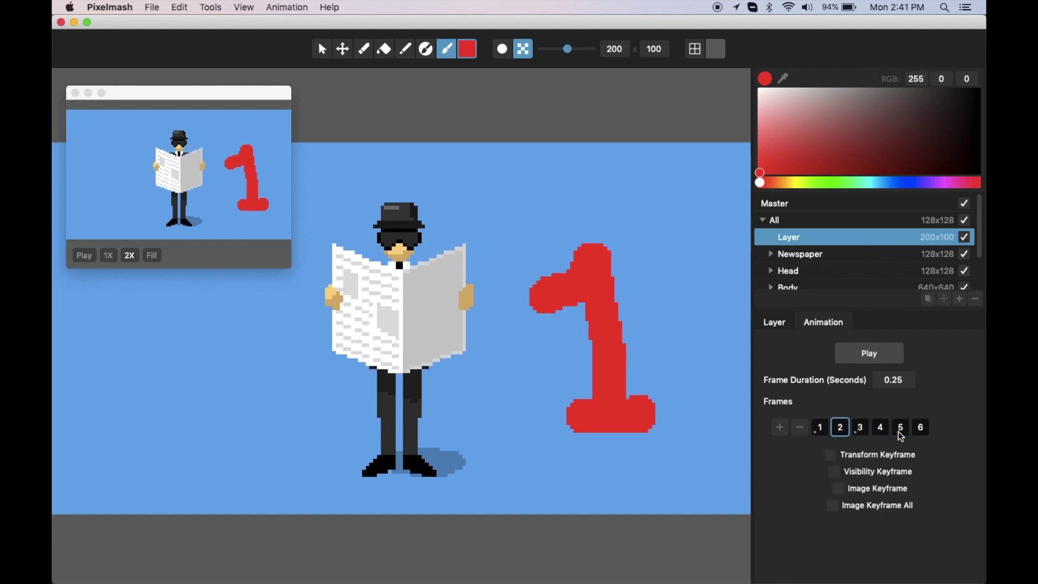
# Step: Add an Image Keyframe to the new layer on frame 6 and paint a large red number 3 there
pyautogui.press('super+Right')
pyautogui.press('super+Right')
pyautogui.press('super+Right')
pyautogui.press('super+Right')
pyautogui.click(838, 489)
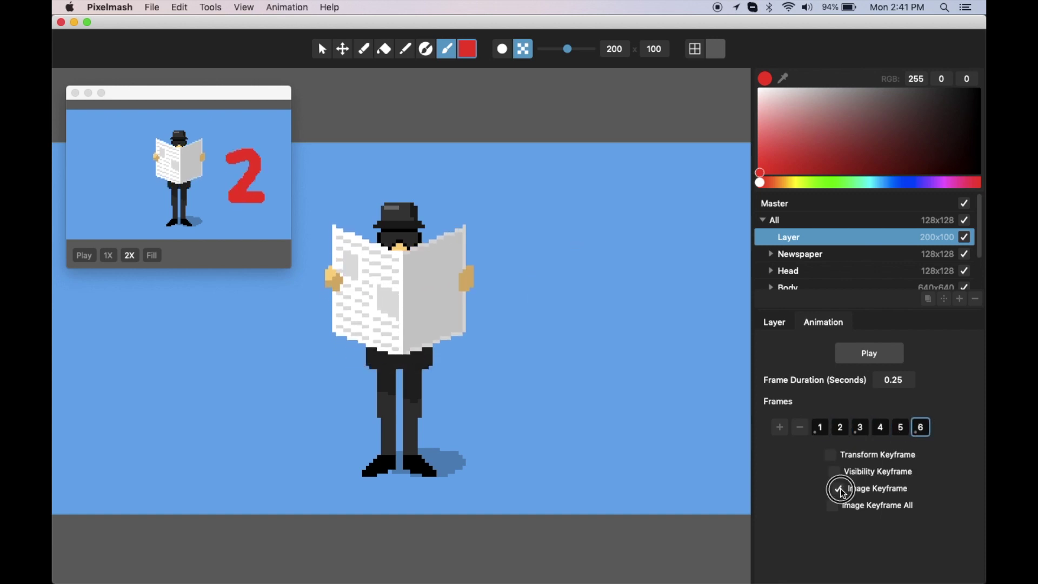
pyautogui.moveTo(568, 278)
pyautogui.mouseDown()
pyautogui.moveTo(604, 277)
pyautogui.moveTo(635, 303)
pyautogui.moveTo(616, 343)
pyautogui.moveTo(629, 407)
pyautogui.moveTo(589, 414)
pyautogui.mouseUp()
# Step: Cycle repeatedly through all six frames to examine how the painted numbers hold between the image keyframes
pyautogui.press('super+Right')
pyautogui.press('super+Right')
pyautogui.press('super+Right')
pyautogui.press('super+Right')
pyautogui.press('super+Right')
pyautogui.press('super+Right')
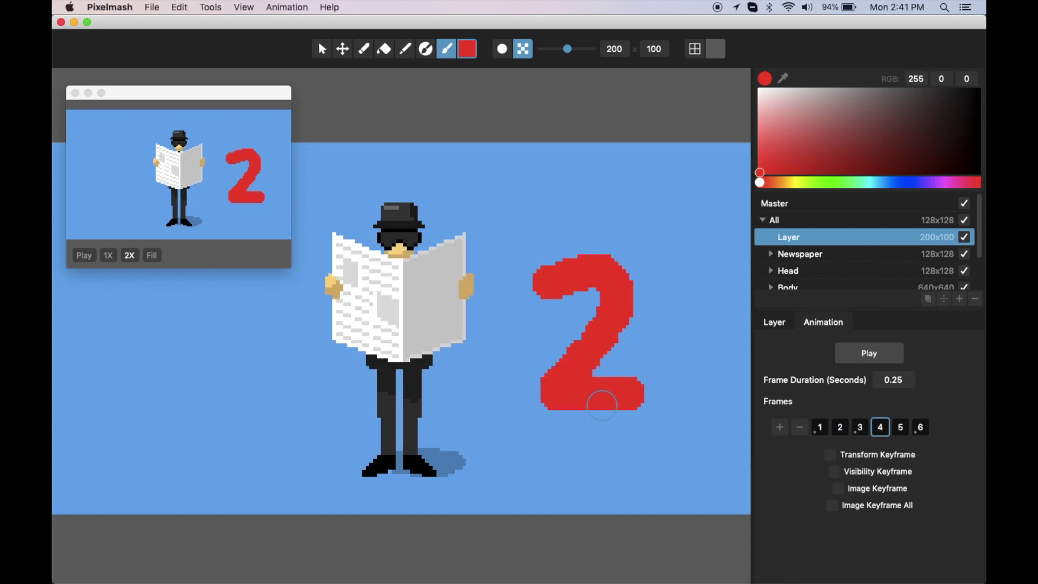
pyautogui.press('super+Right')
pyautogui.press('super+Right')
pyautogui.press('super+Right')
pyautogui.press('super+Right')
pyautogui.press('super+Right')
pyautogui.press('super+Right')
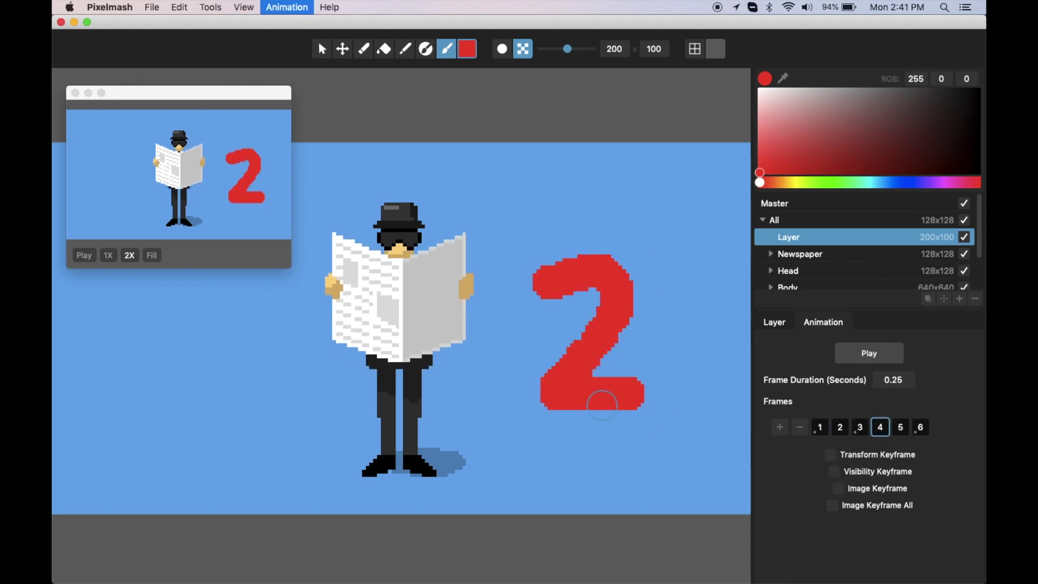
pyautogui.press('super+Right')
pyautogui.press('super+Right')
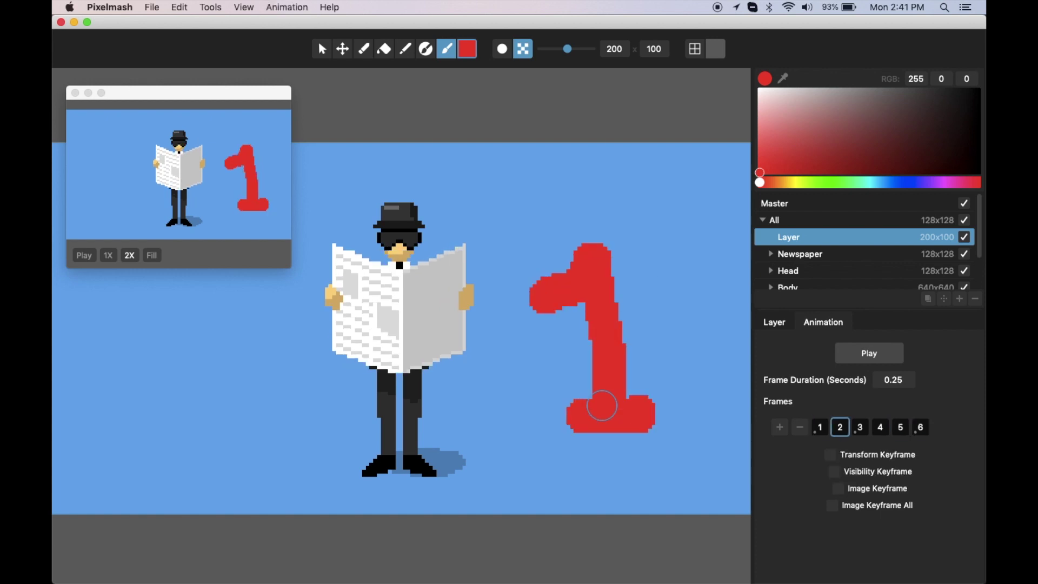
pyautogui.press('super+Right')
pyautogui.press('super+Right')
pyautogui.press('super+Right')
pyautogui.press('super+Right')
pyautogui.press('super+Right')
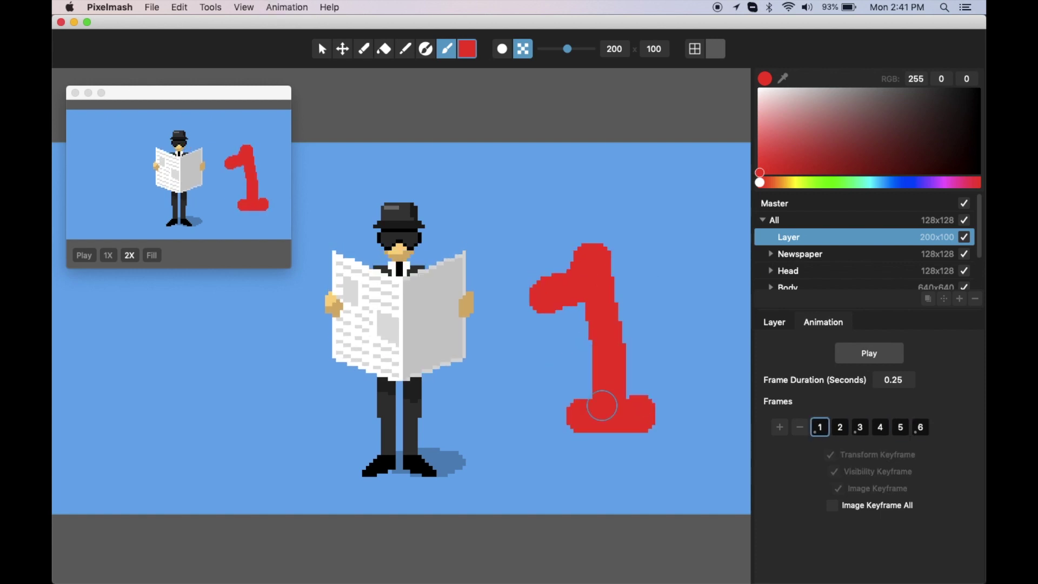
pyautogui.press('super+Right')
pyautogui.press('super+Right')
pyautogui.press('super+Right')
pyautogui.press('super+Right')
pyautogui.press('super+Right')
pyautogui.press('super+Right')
# Step: Remove the new layer's Image Keyframes from frames 3 and 6
pyautogui.click(861, 435)
pyautogui.click(838, 488)
pyautogui.click(920, 431)
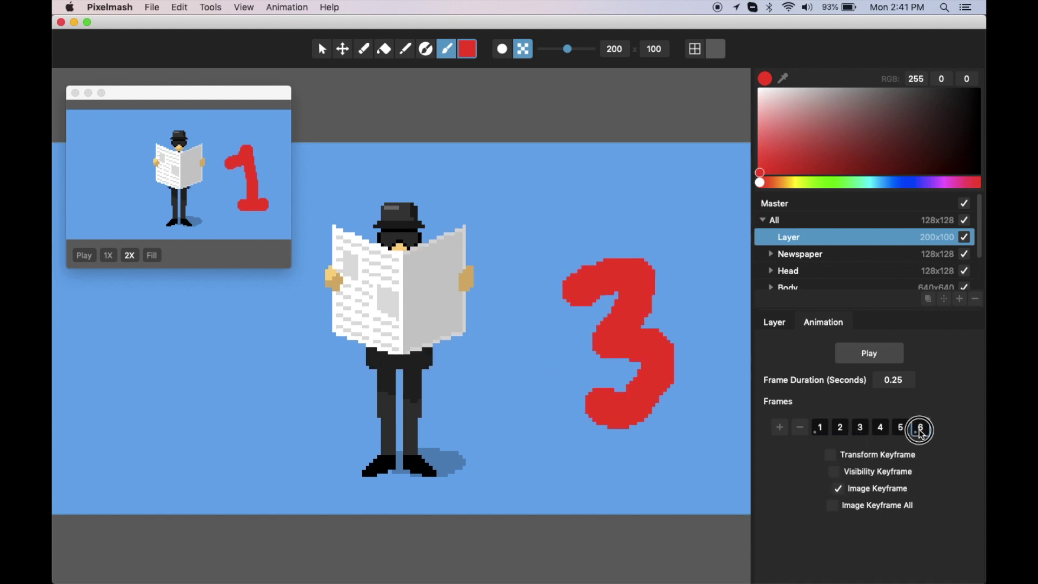
pyautogui.click(838, 489)
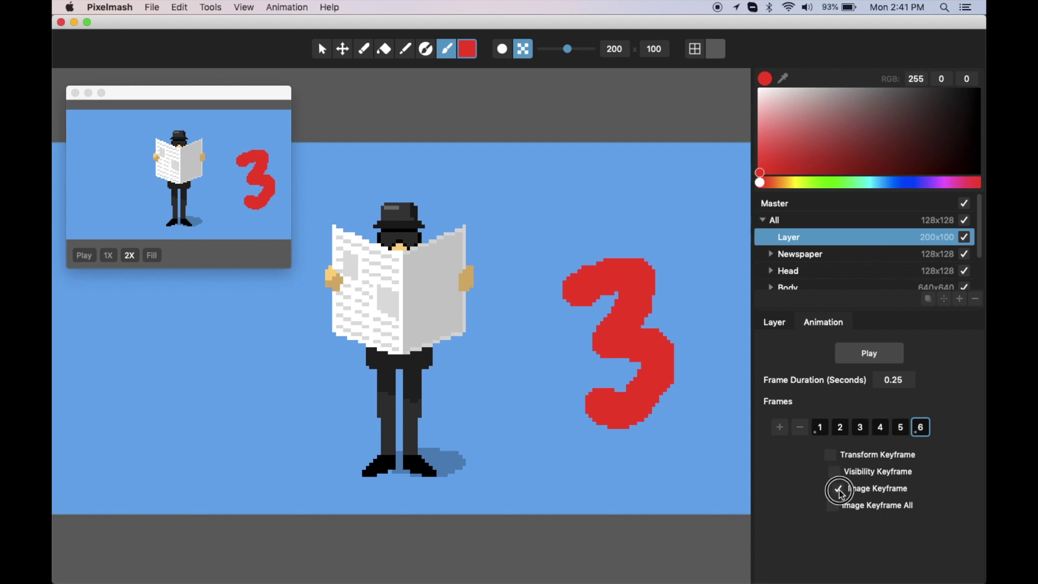
# Step: Enable Image Keyframe All for the new layer from frame 1, and paint a red 2 on frame 2 and a 3 on frame 3
pyautogui.click(824, 430)
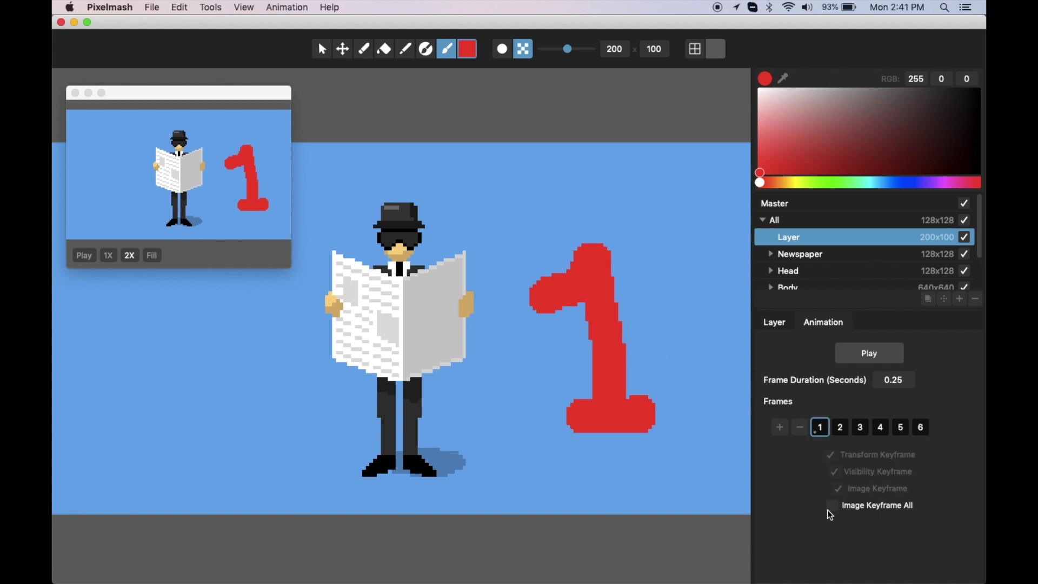
pyautogui.click(841, 427)
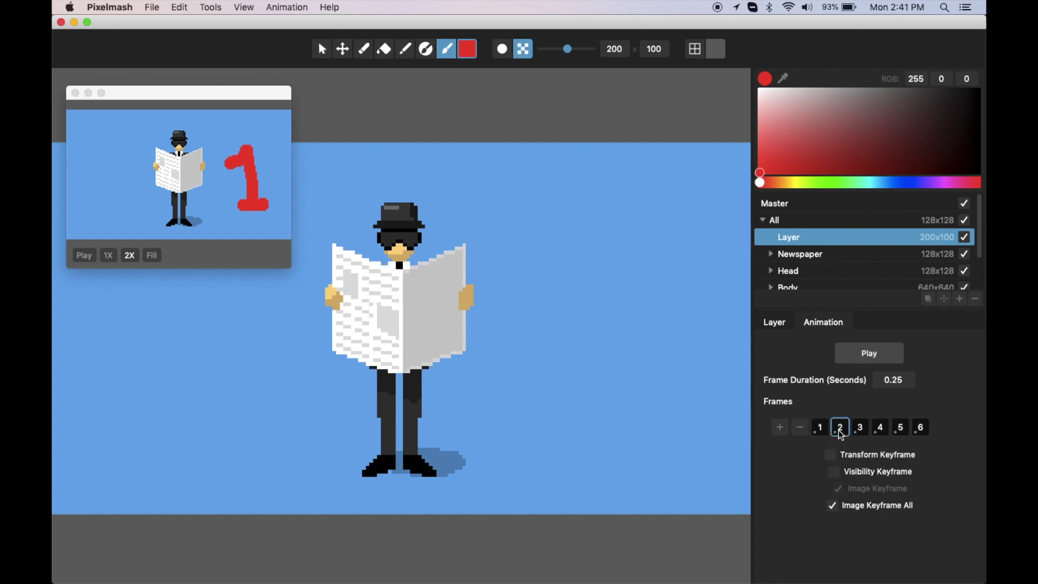
pyautogui.moveTo(567, 295)
pyautogui.mouseDown()
pyautogui.moveTo(607, 289)
pyautogui.moveTo(620, 345)
pyautogui.moveTo(589, 401)
pyautogui.moveTo(625, 400)
pyautogui.mouseUp()
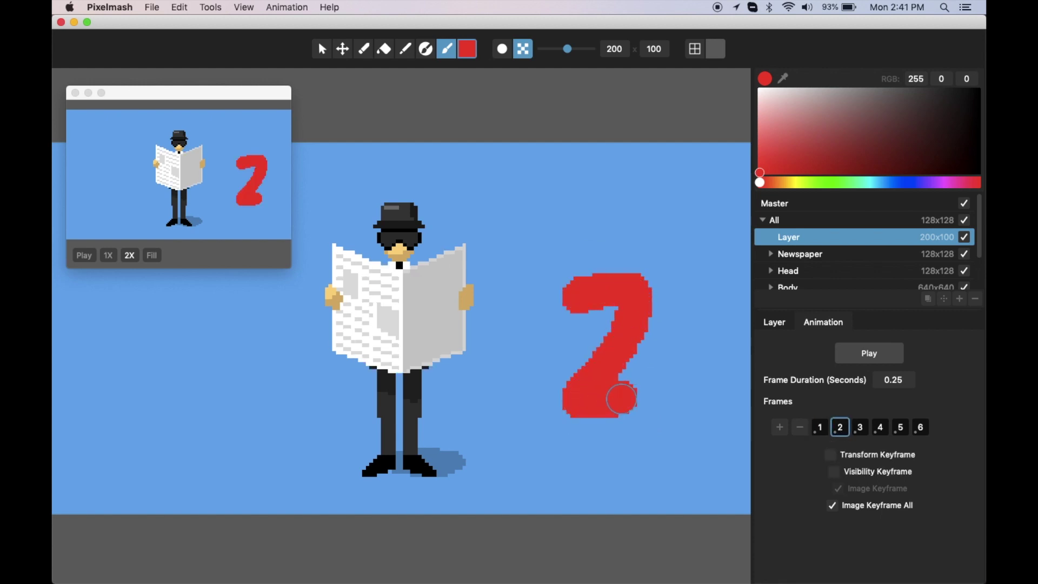
pyautogui.press('Right')
pyautogui.moveTo(548, 284)
pyautogui.mouseDown()
pyautogui.moveTo(627, 282)
pyautogui.moveTo(593, 341)
pyautogui.moveTo(626, 345)
pyautogui.moveTo(576, 408)
pyautogui.mouseUp()
# Step: Paint a large red 4 on frame 4 and a red 5 on frame 5 of the new layer
pyautogui.press('Right')
pyautogui.moveTo(542, 277)
pyautogui.mouseDown()
pyautogui.moveTo(599, 346)
pyautogui.moveTo(630, 336)
pyautogui.mouseUp()
pyautogui.moveTo(620, 274); pyautogui.dragTo(621, 407)
pyautogui.press('Right')
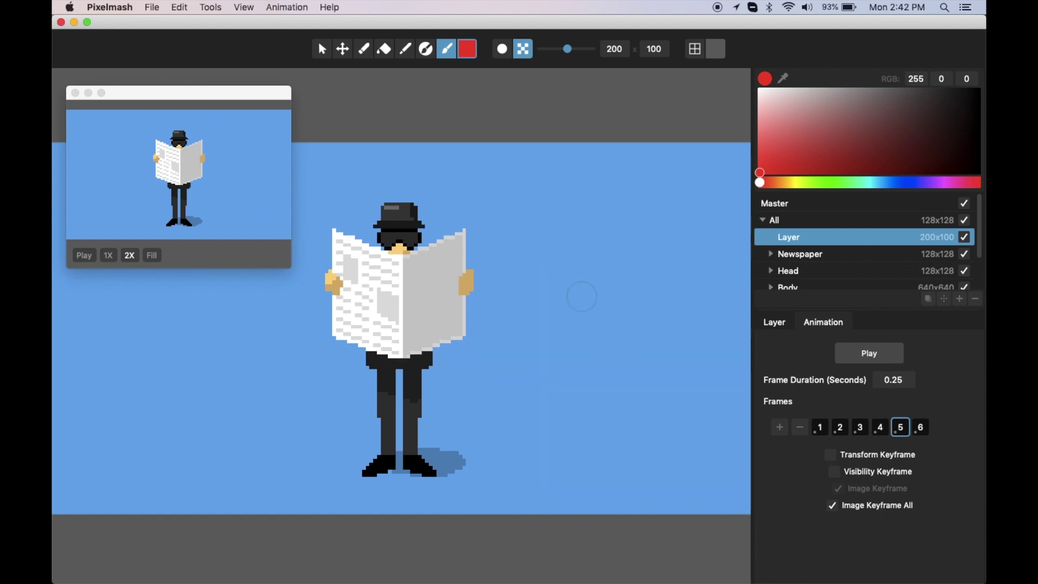
pyautogui.moveTo(571, 262)
pyautogui.mouseDown()
pyautogui.moveTo(563, 324)
pyautogui.moveTo(668, 345)
pyautogui.moveTo(621, 380)
pyautogui.mouseUp()
pyautogui.moveTo(574, 260); pyautogui.dragTo(660, 252)
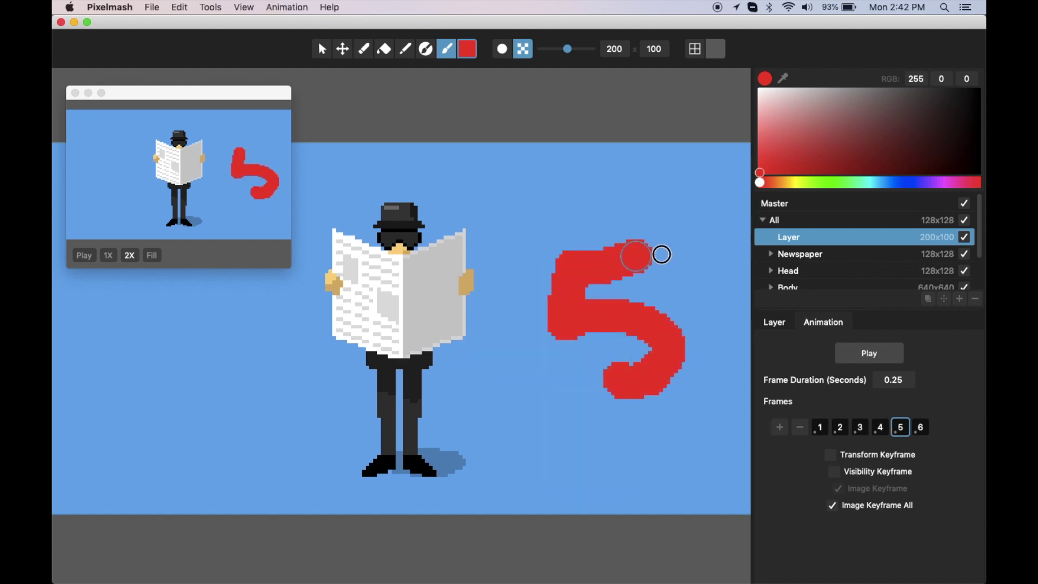
# Step: Paint a red 6 on frame 6 and a red 7 on a newly added frame 7
pyautogui.press('Right')
pyautogui.moveTo(595, 254)
pyautogui.mouseDown()
pyautogui.moveTo(565, 303)
pyautogui.moveTo(580, 393)
pyautogui.moveTo(635, 367)
pyautogui.moveTo(575, 359)
pyautogui.mouseUp()
pyautogui.click(779, 428)
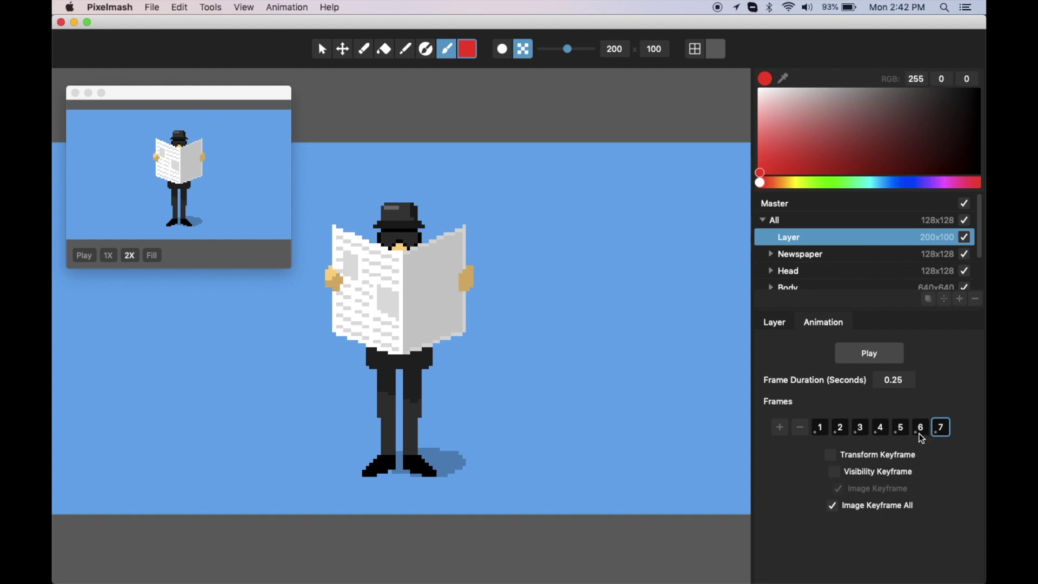
pyautogui.moveTo(594, 280)
pyautogui.mouseDown()
pyautogui.moveTo(673, 283)
pyautogui.moveTo(625, 425)
pyautogui.mouseUp()
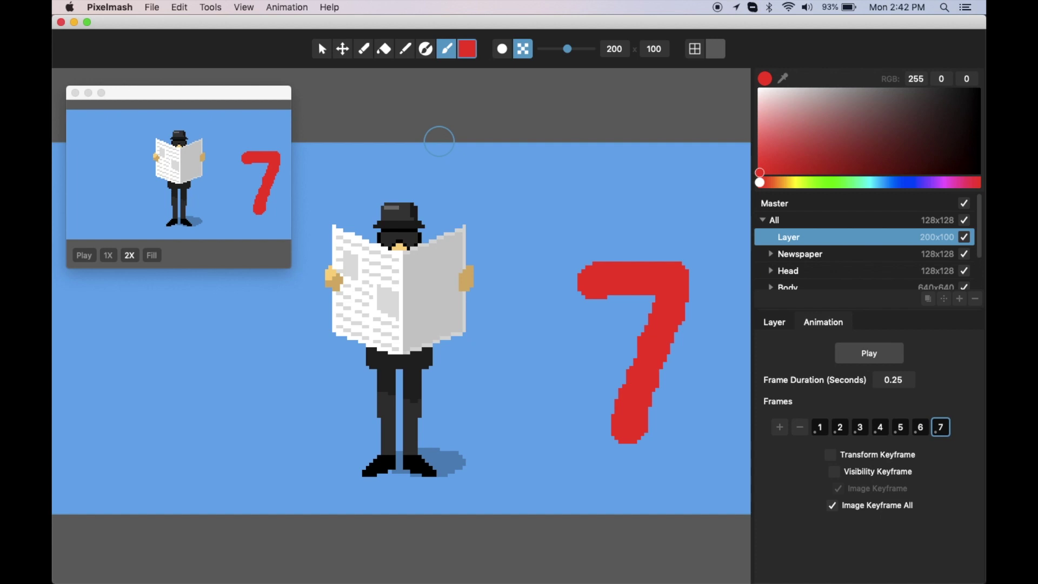
# Step: Play the number animation in the preview window and close that window
pyautogui.click(90, 257)
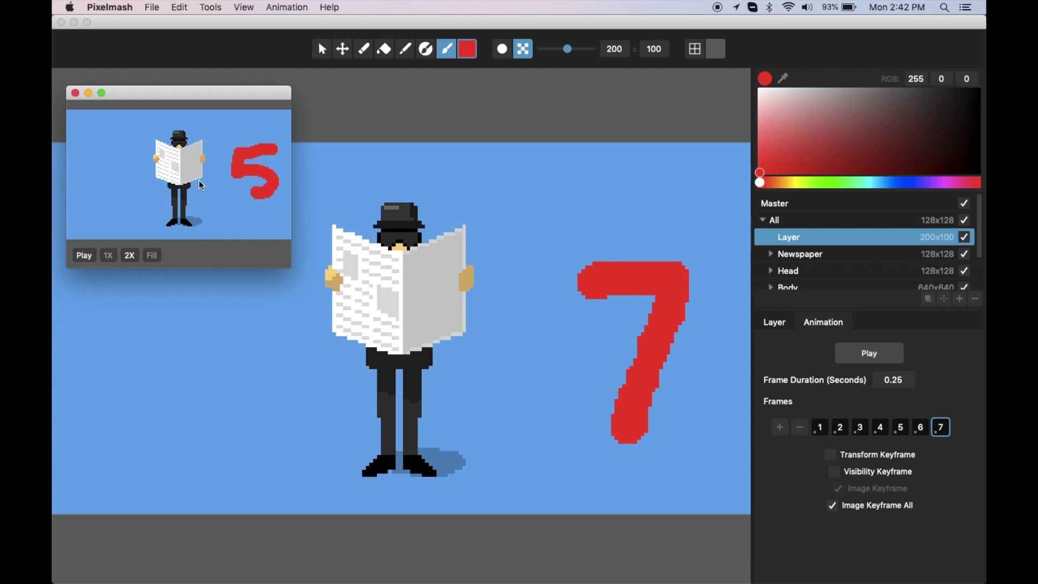
pyautogui.click(75, 93)
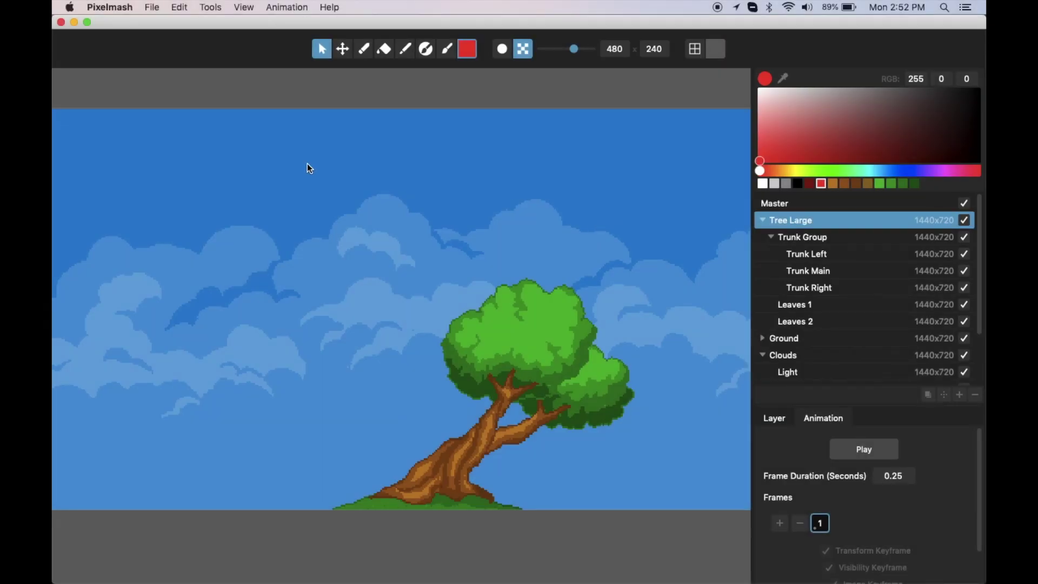
# Step: Open the Export Selected settings for the Tree Large group, examine the frame size, pixel scale and format options, and cancel
pyautogui.click(160, 11)
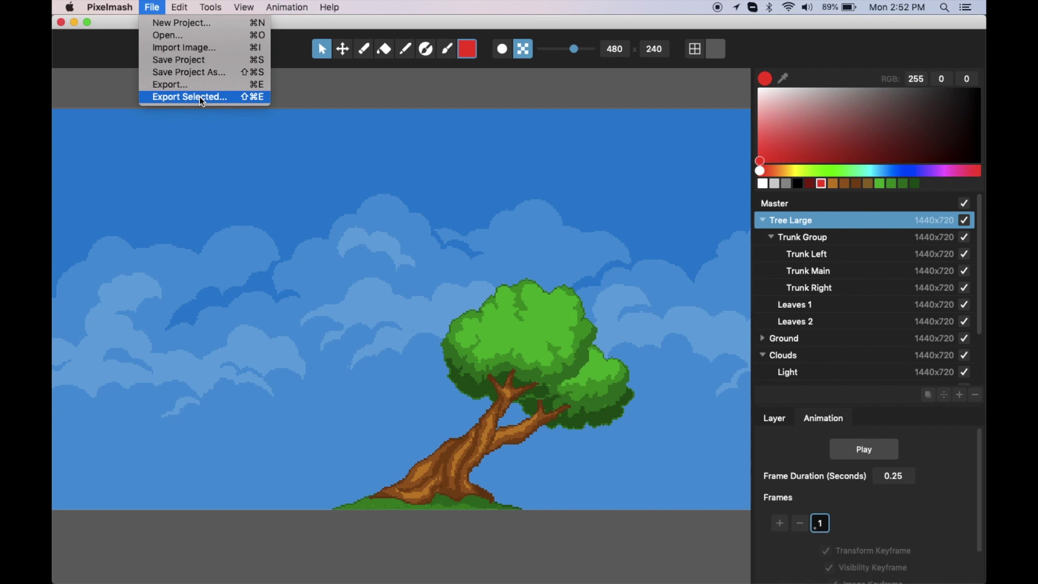
pyautogui.click(819, 241)
pyautogui.click(819, 240)
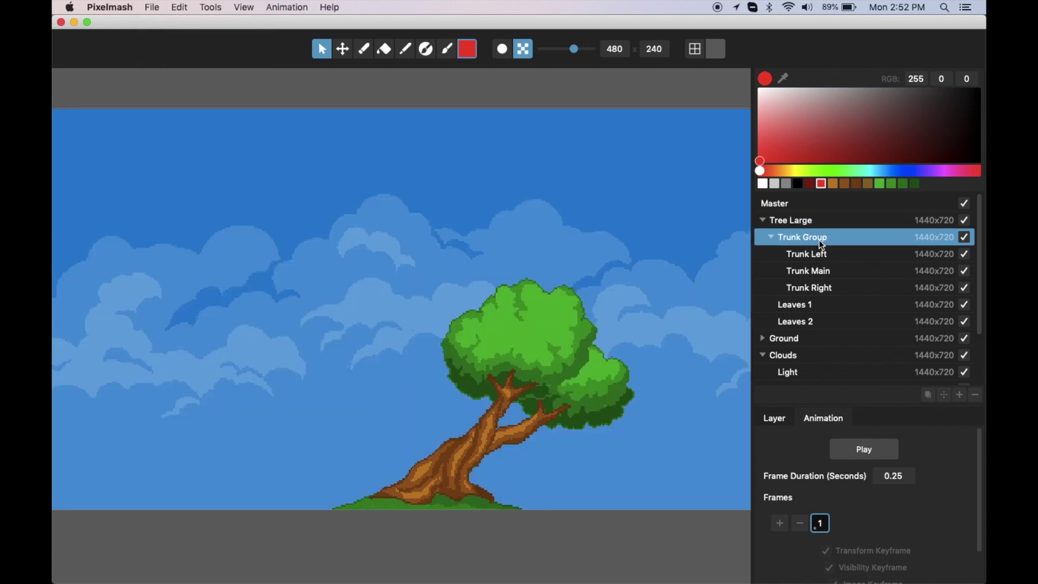
pyautogui.click(818, 225)
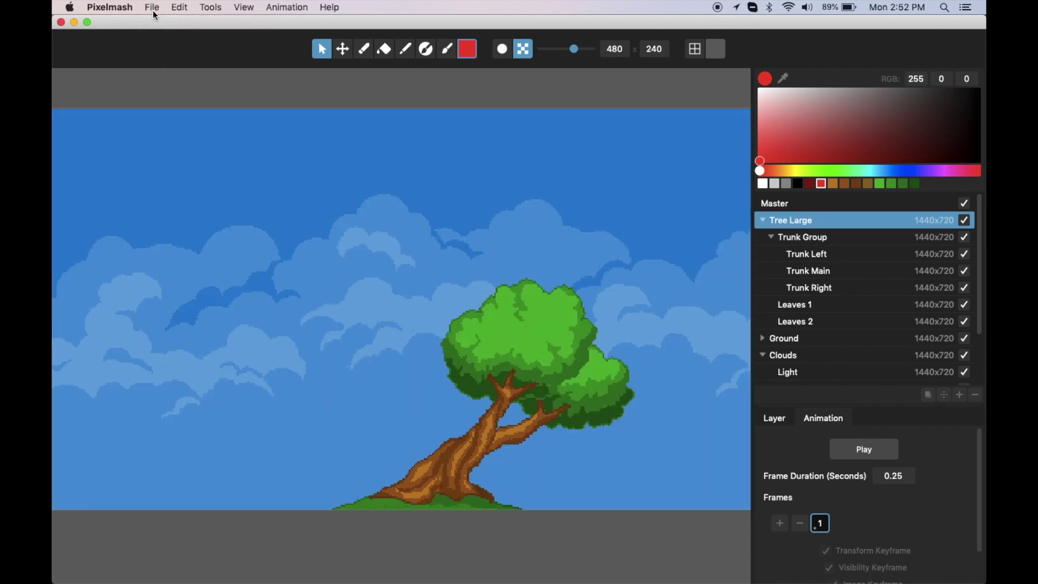
pyautogui.click(153, 9)
pyautogui.click(174, 99)
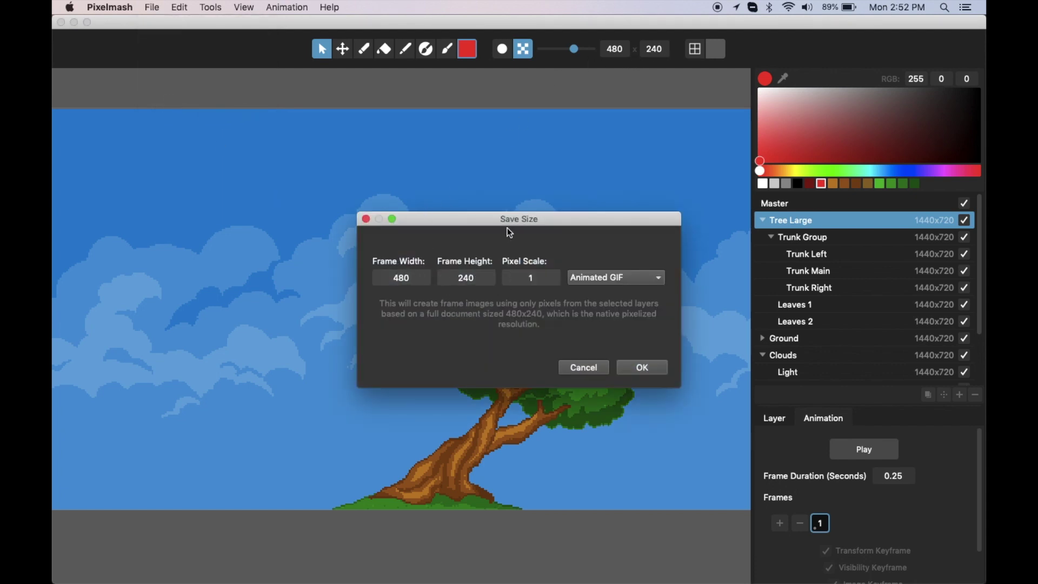
pyautogui.moveTo(516, 224); pyautogui.dragTo(321, 118)
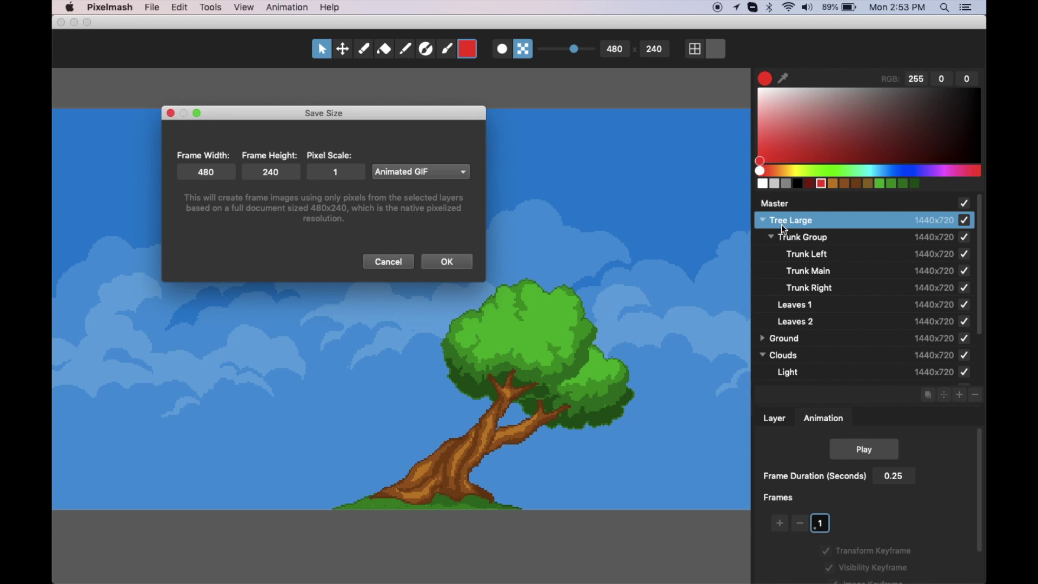
pyautogui.click(396, 263)
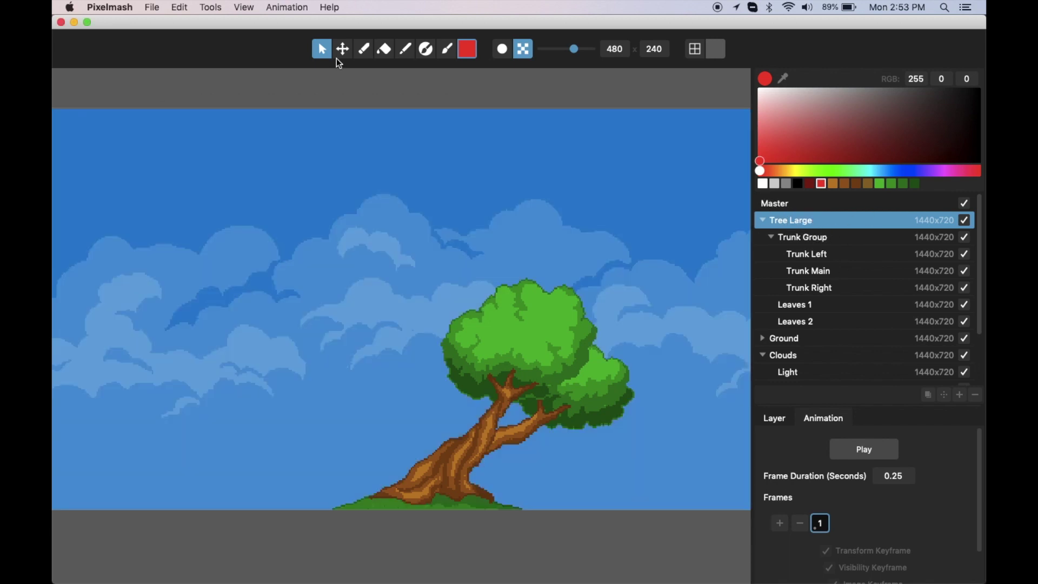
# Step: Review the available editing and baking commands and tool shortcuts, and switch to the next palette colour
pyautogui.click(180, 7)
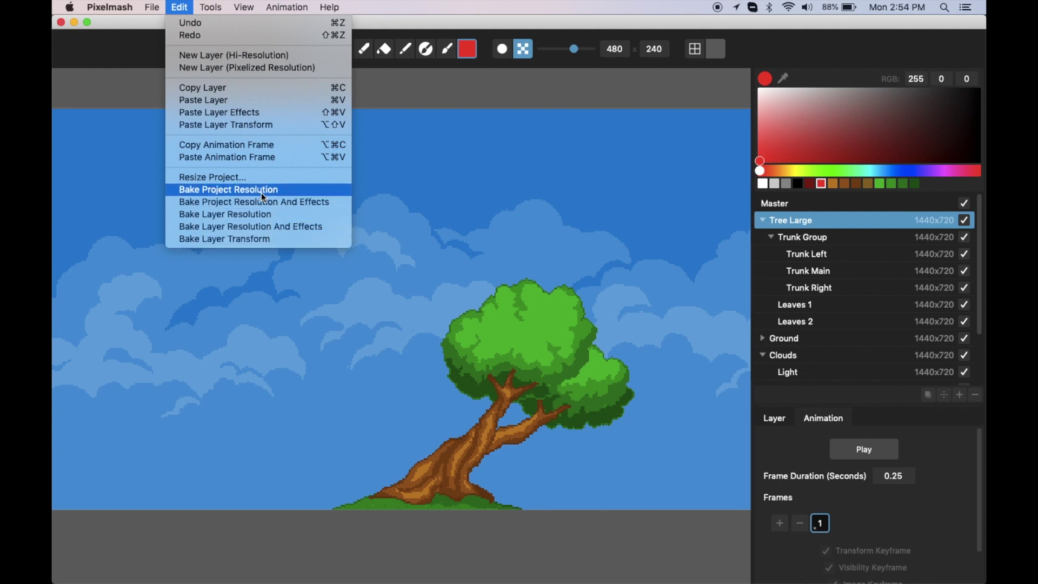
pyautogui.moveTo(221, 5)
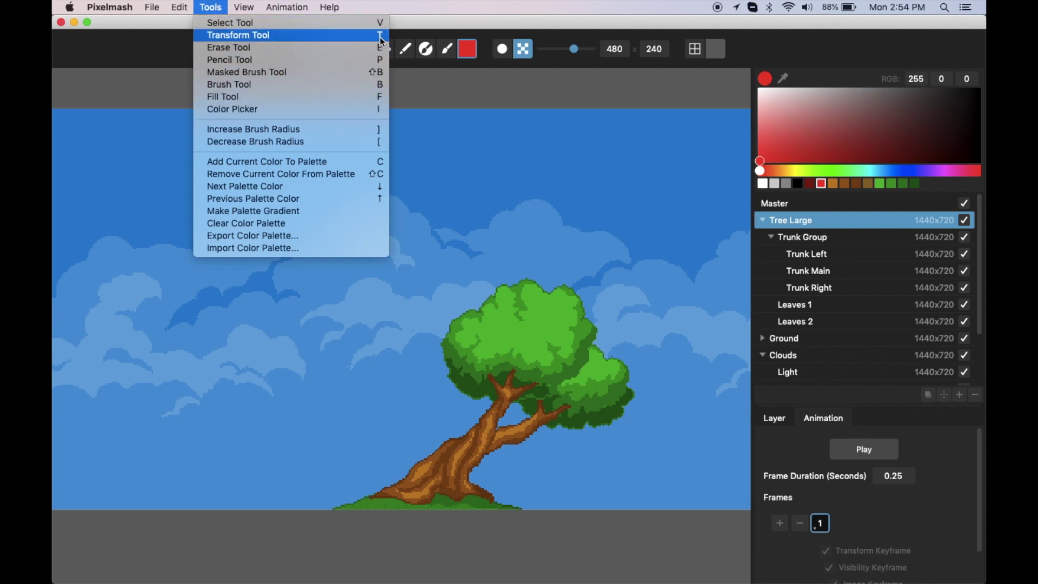
pyautogui.click(271, 187)
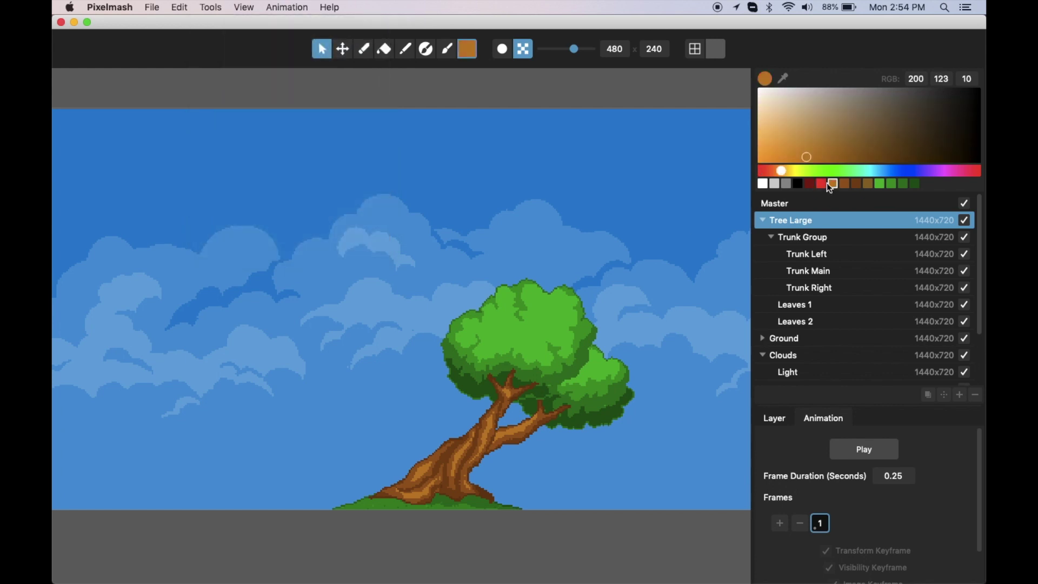
# Step: Select the red palette swatch and step forward through the palette to the green with RGB 0, 155, 40
pyautogui.click(820, 183)
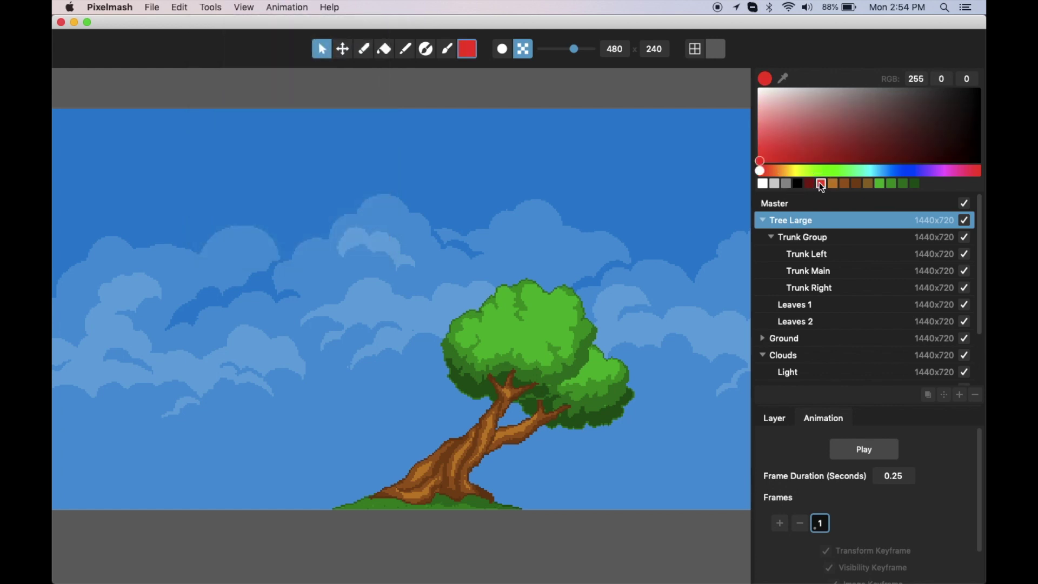
pyautogui.press(']')
pyautogui.press(']')
pyautogui.press(']')
pyautogui.press(']')
pyautogui.press(']')
pyautogui.press(']')
pyautogui.press(']')
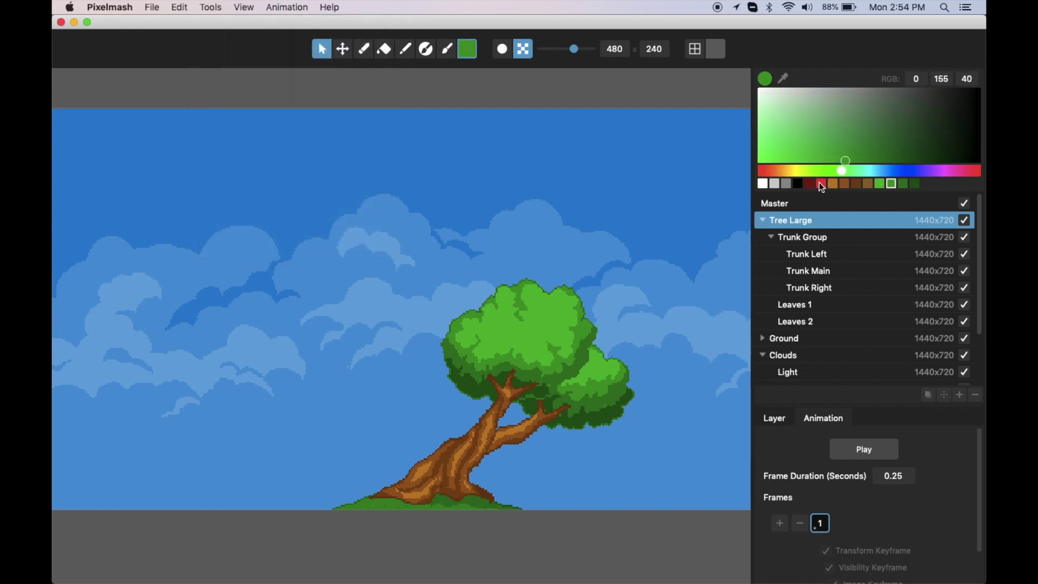
# Step: Step backward and forward through the palette swatches, finishing on the dark red with RGB 134, 0, 0
pyautogui.press('[')
pyautogui.press('[')
pyautogui.press('[')
pyautogui.press('[')
pyautogui.press('[')
pyautogui.press('[')
pyautogui.press('[')
pyautogui.press('[')
pyautogui.press('[')
pyautogui.press('[')
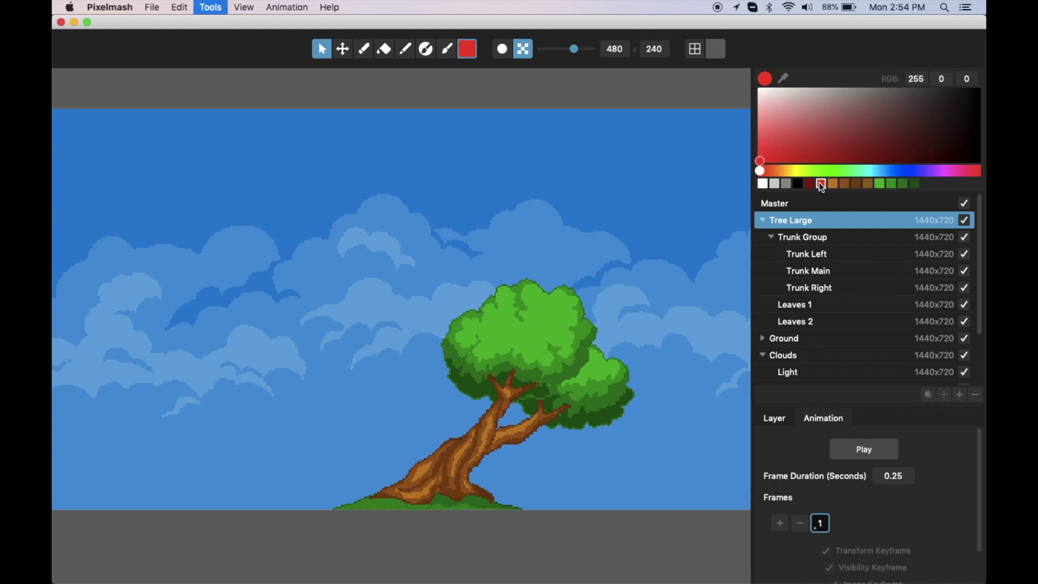
pyautogui.press(']')
pyautogui.press(']')
pyautogui.press(']')
pyautogui.press(']')
pyautogui.press(']')
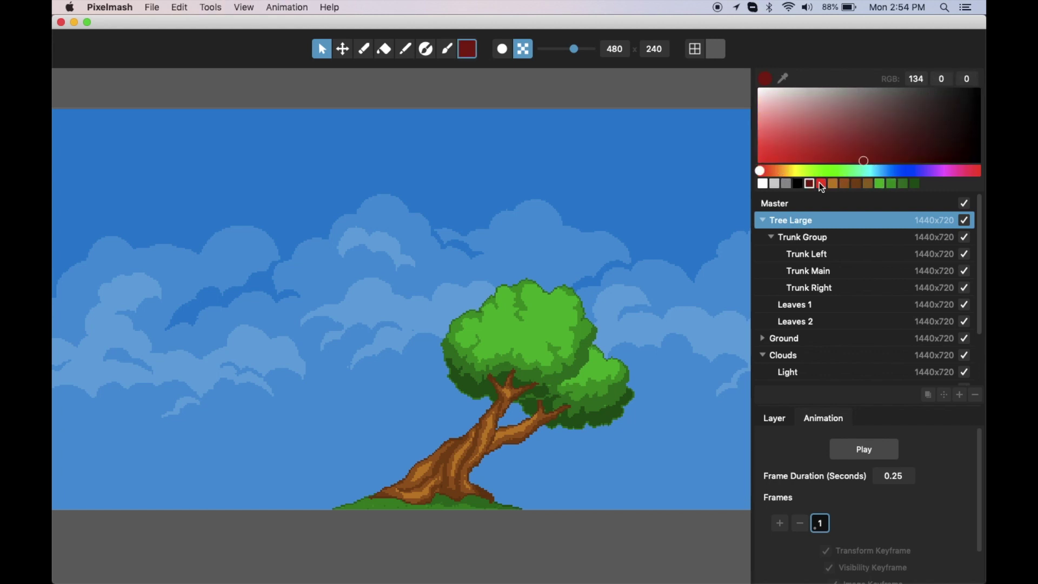
pyautogui.press('[')
pyautogui.press('[')
pyautogui.press('[')
# Step: Show the preview window for the tree scene, move it over the sky area of the canvas, and close it
pyautogui.click(244, 7)
pyautogui.moveTo(211, 7)
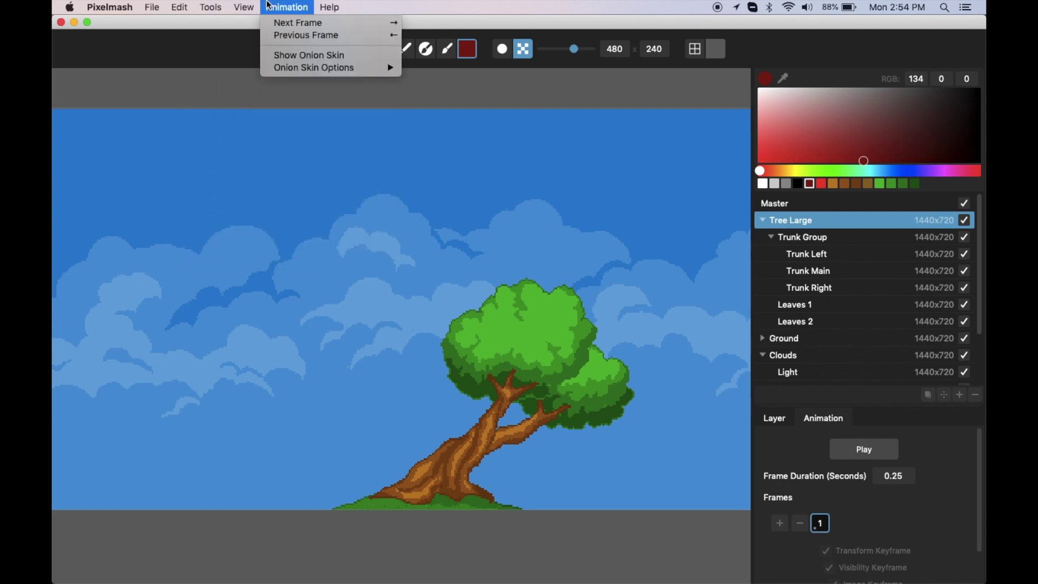
pyautogui.moveTo(243, 9)
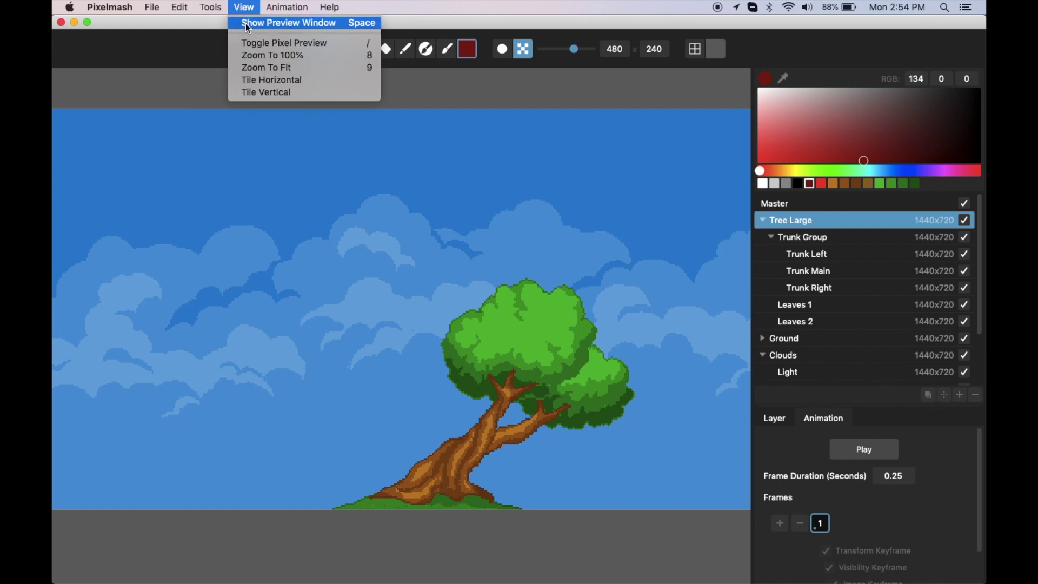
pyautogui.click(247, 27)
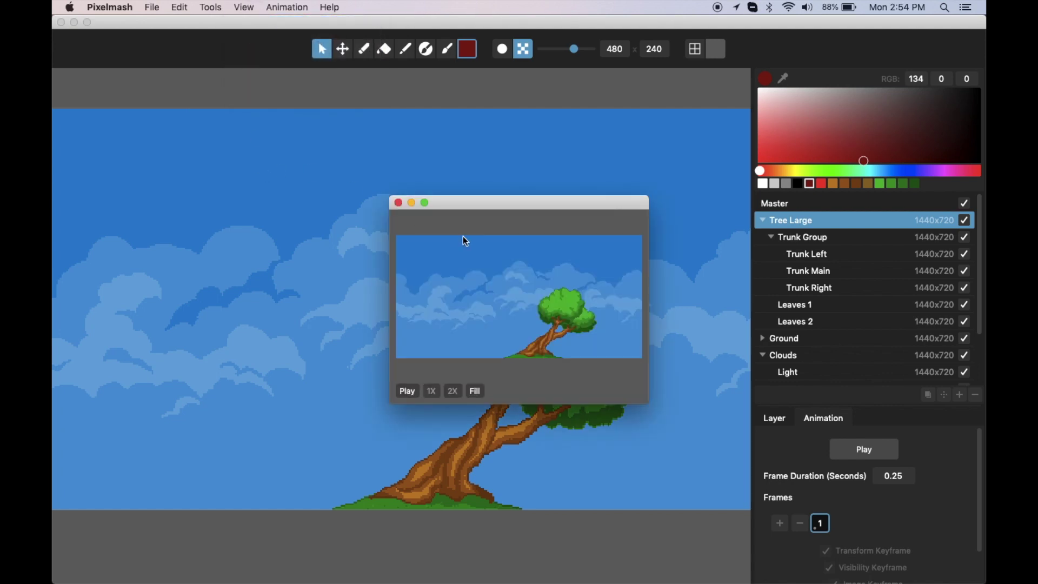
pyautogui.moveTo(490, 206); pyautogui.dragTo(263, 126)
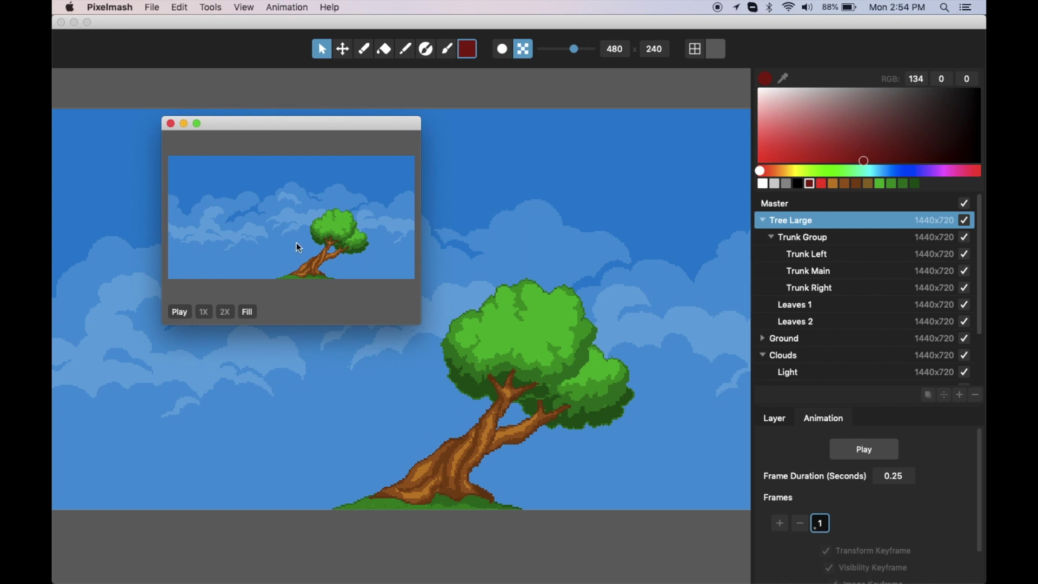
pyautogui.click(172, 125)
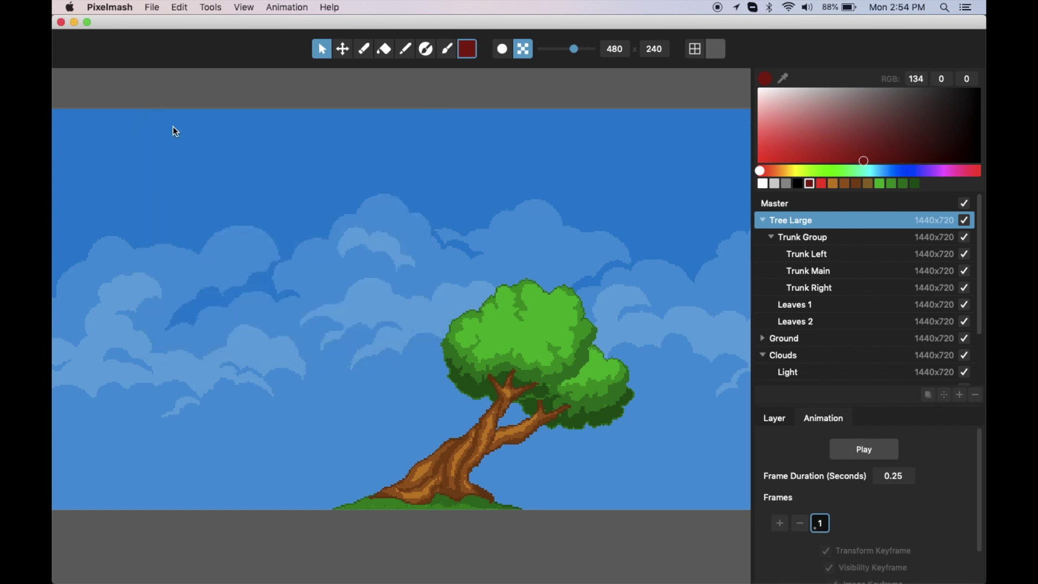
# Step: Reopen the preview window, move it to the canvas's upper-left corner, shrink it, and close it again
pyautogui.press('super+shift+p')
pyautogui.moveTo(480, 209); pyautogui.dragTo(184, 108)
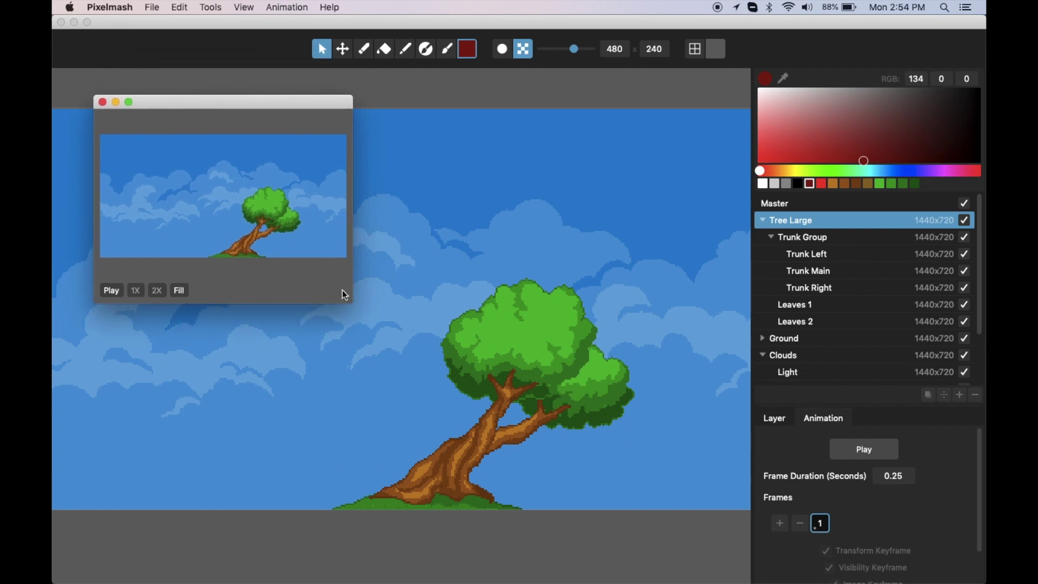
pyautogui.moveTo(344, 295); pyautogui.dragTo(264, 258)
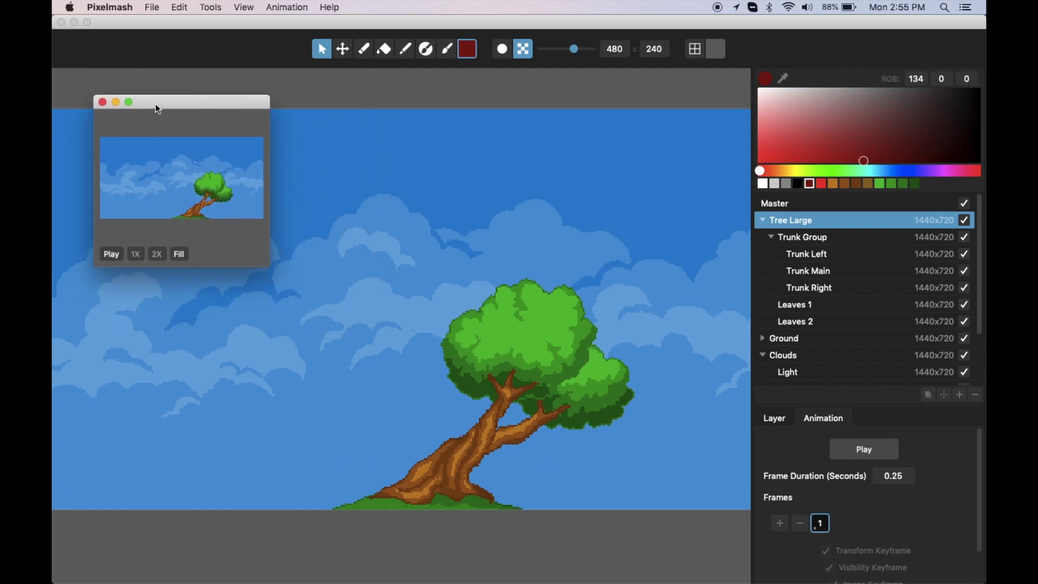
pyautogui.click(103, 106)
# Step: Review the available frame navigation and onion skin commands and the help resources for how-tos, sample files and feedback
pyautogui.click(285, 7)
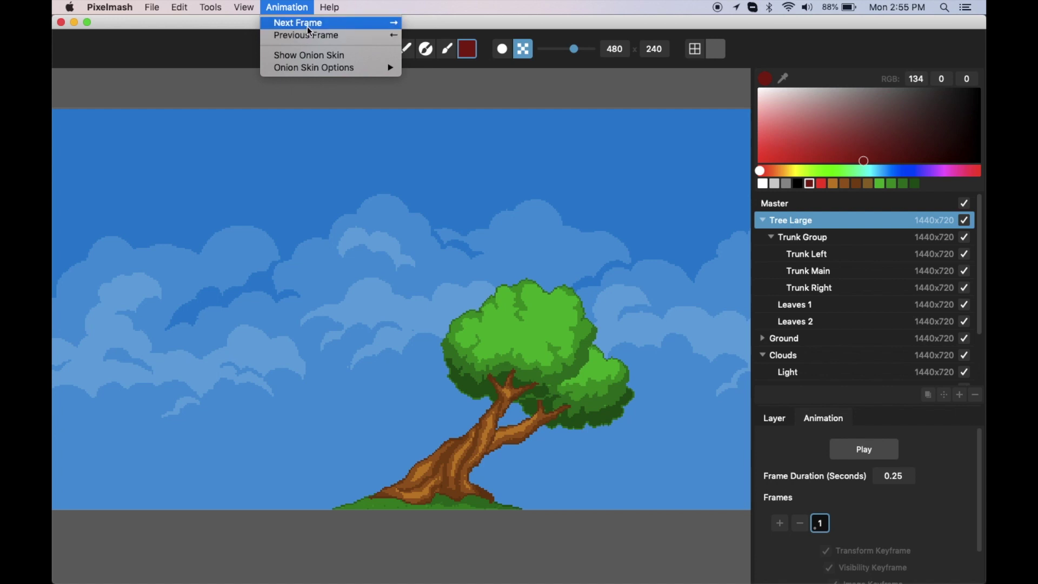
pyautogui.moveTo(314, 71)
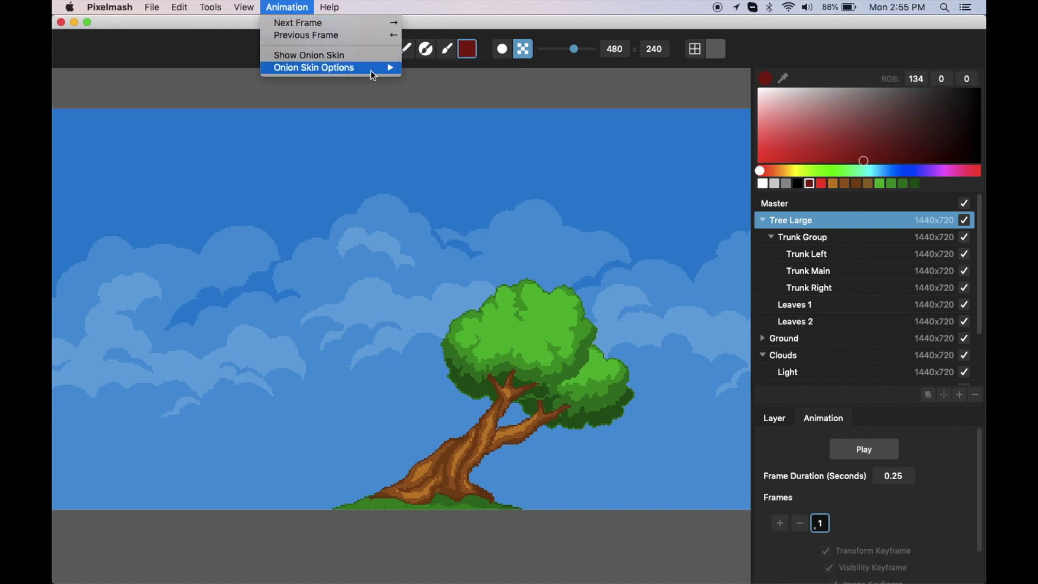
pyautogui.moveTo(378, 69)
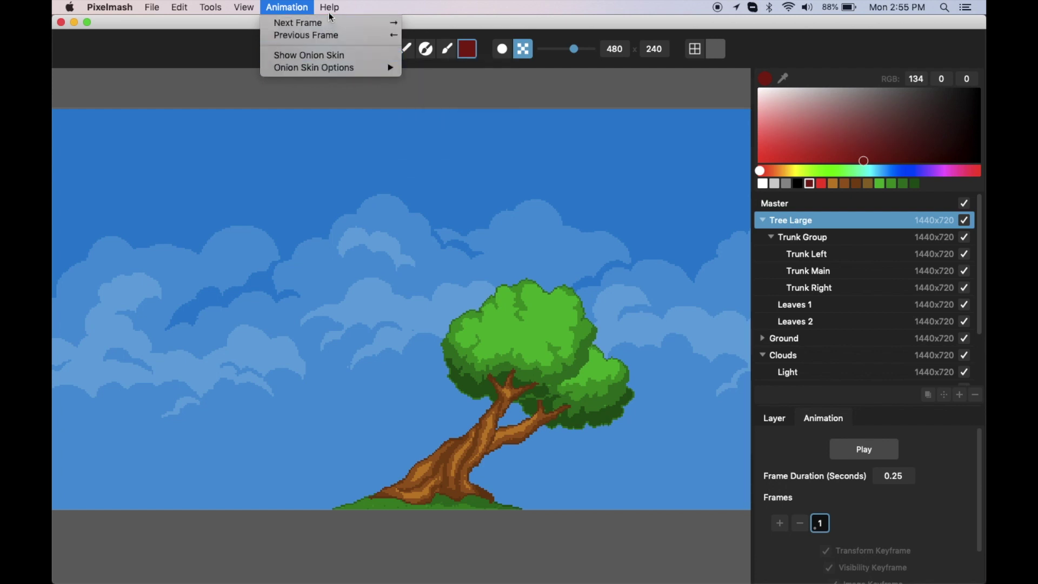
pyautogui.moveTo(334, 10)
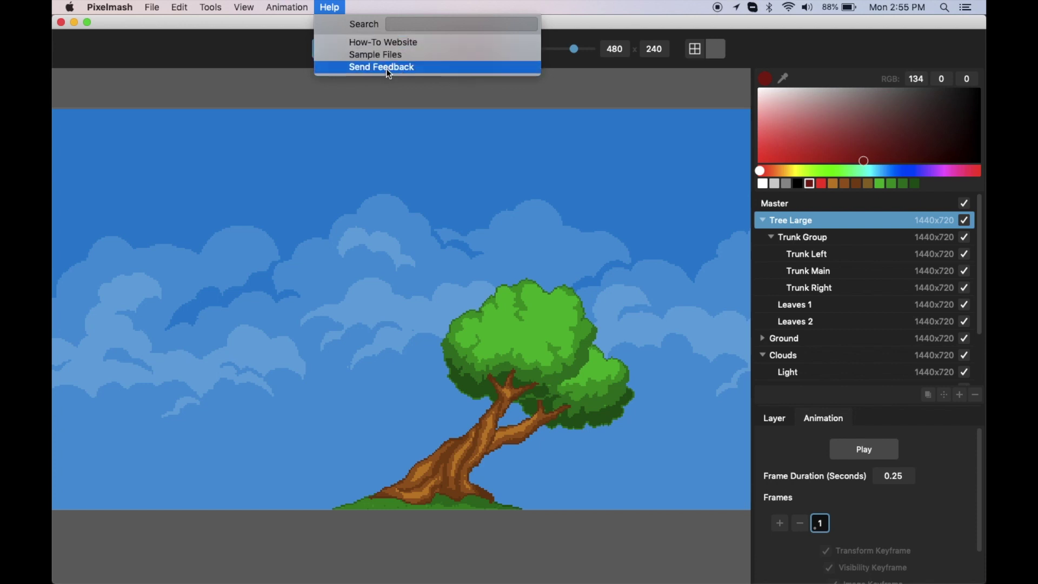
pyautogui.click(334, 11)
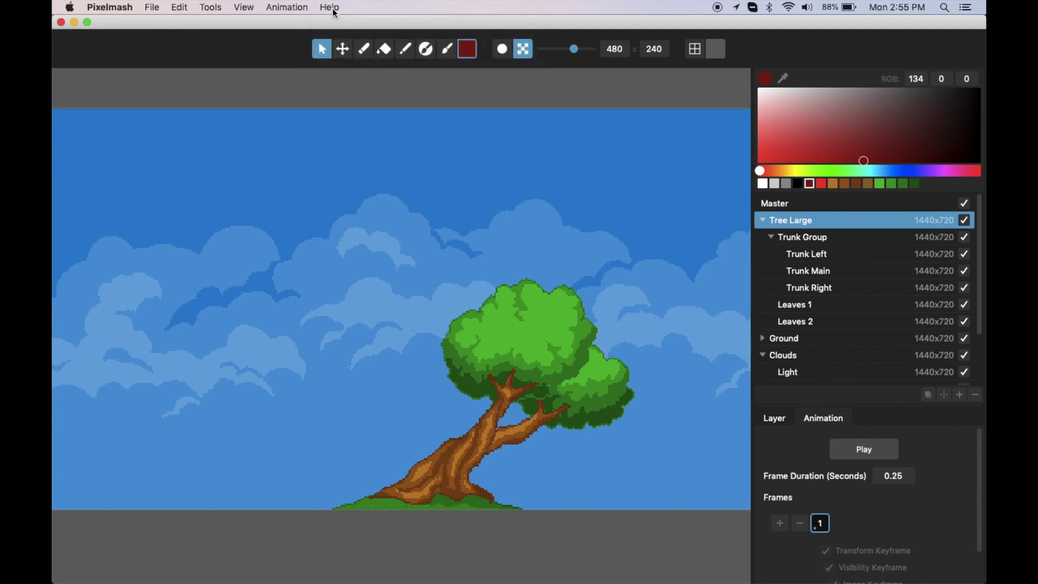